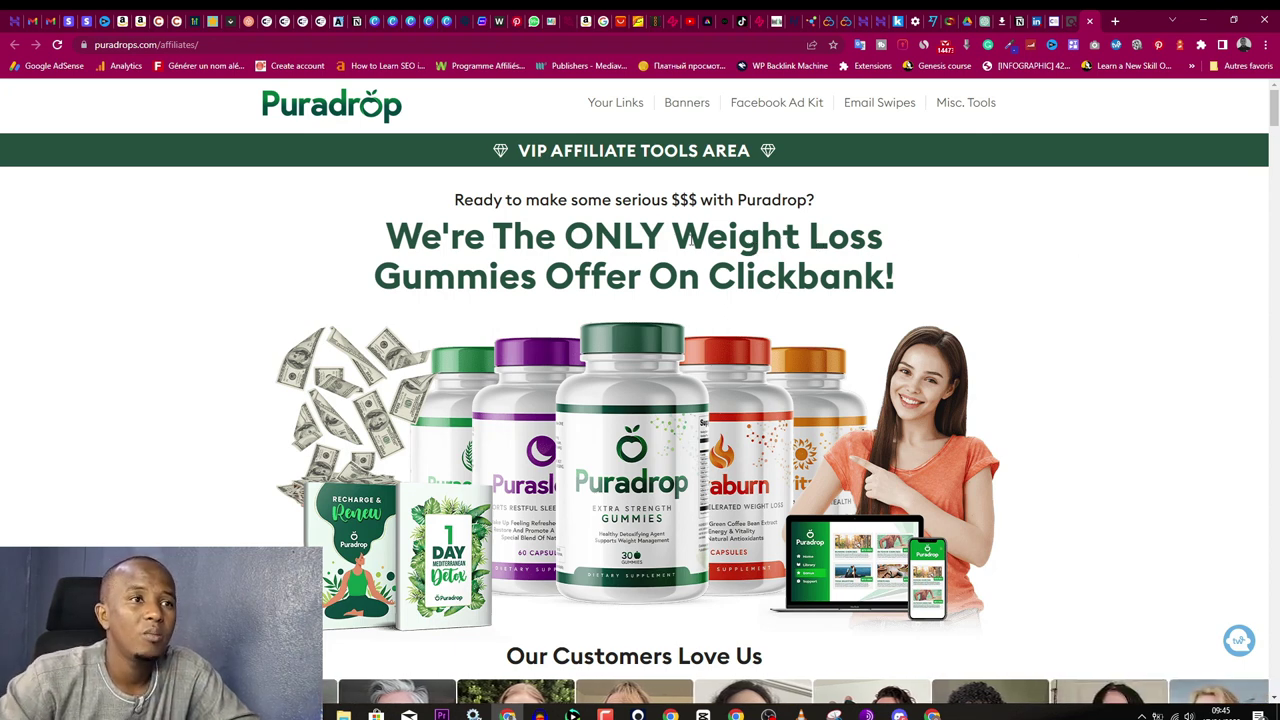
Step: Browse the Facebook Ad Kit section of the Puradrop affiliate tools page
click(768, 109)
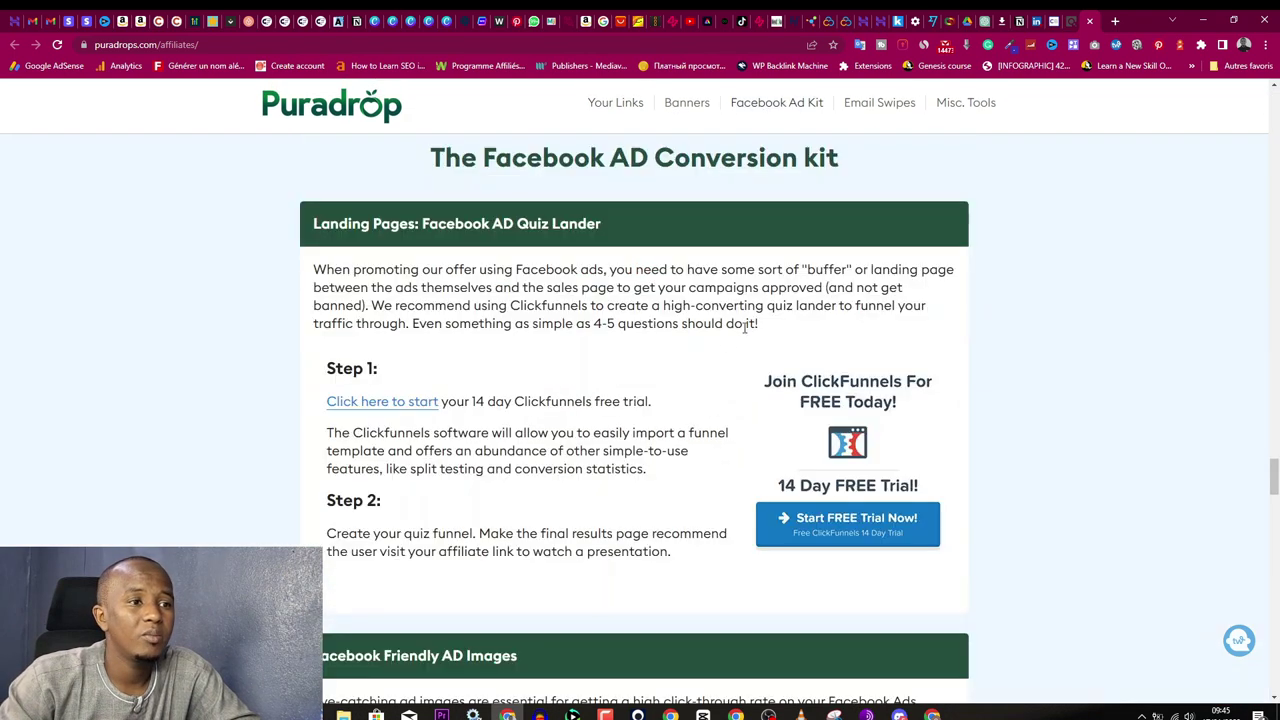
scroll(598, 383, down, 2)
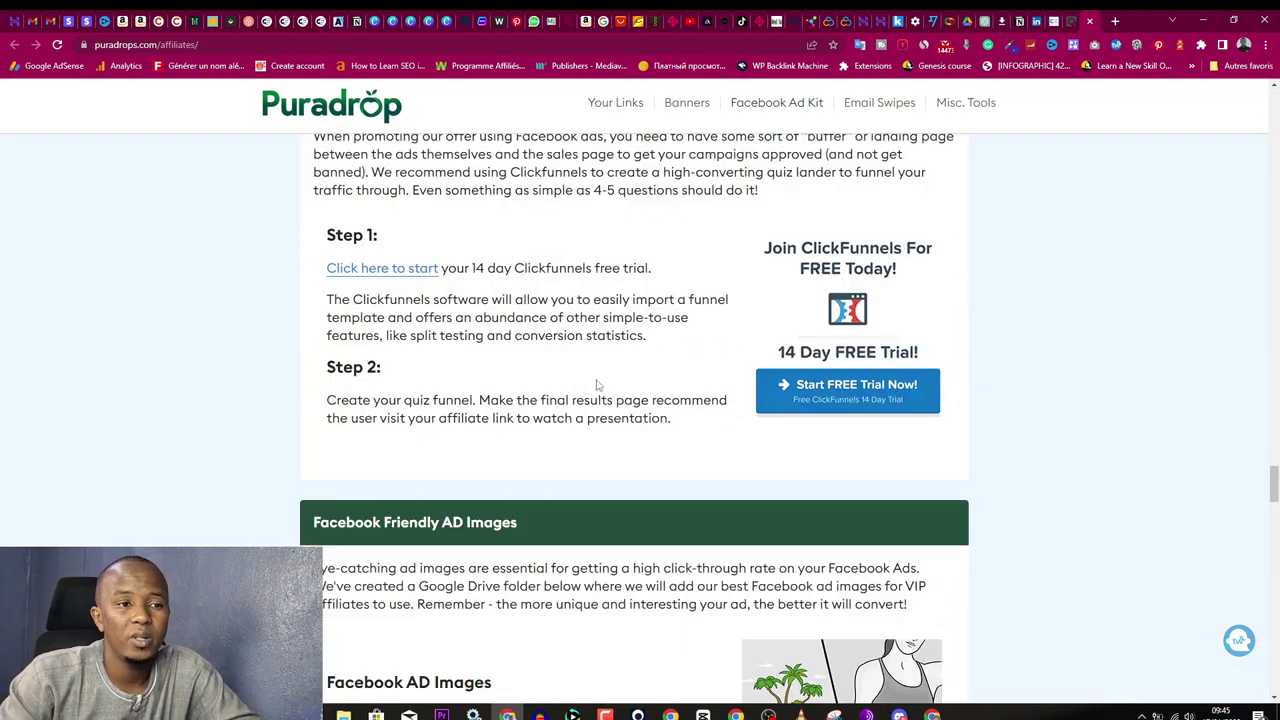
scroll(598, 383, down, 3)
scroll(514, 377, down, 6)
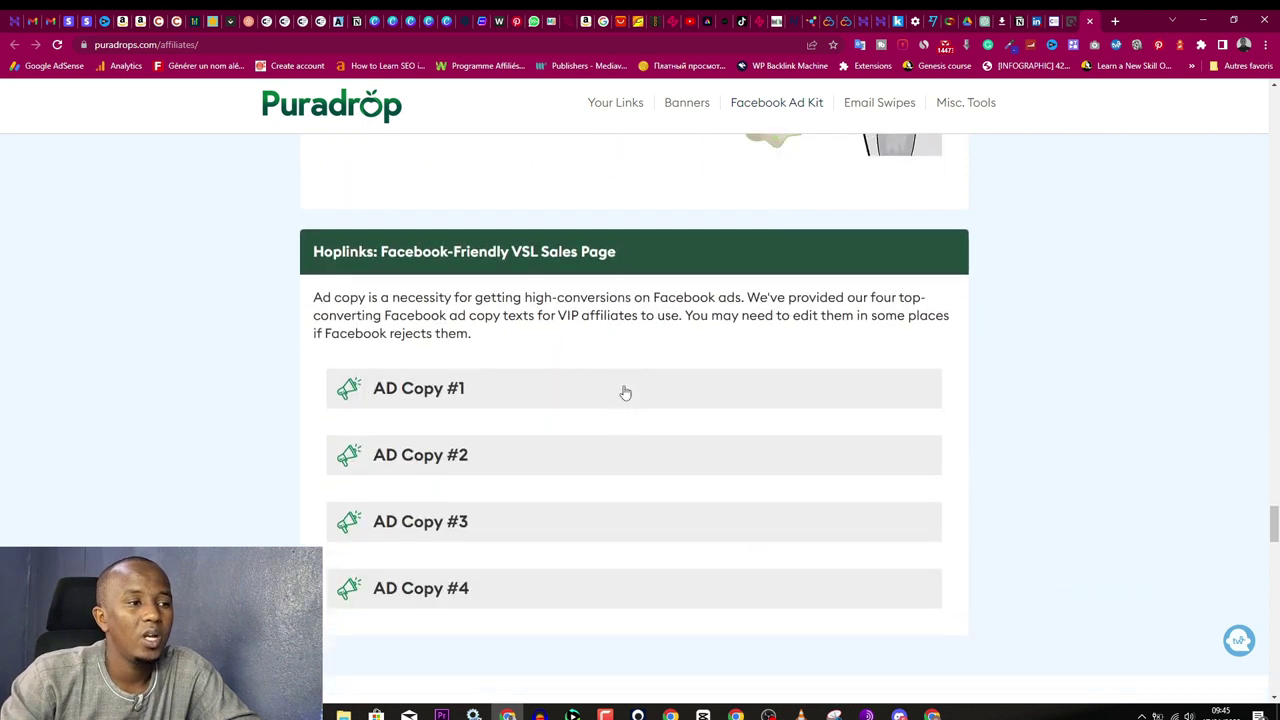
scroll(657, 400, up, 8)
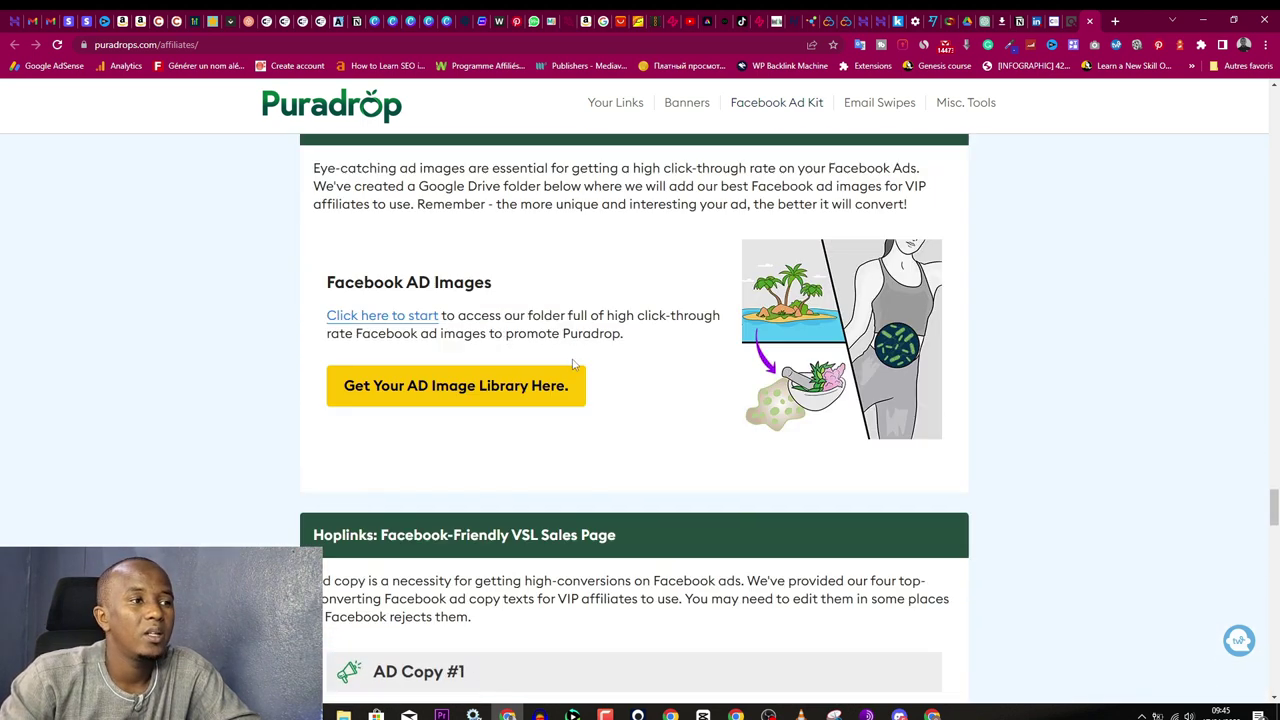
scroll(658, 346, up, 3)
Step: Look over the email swipes and recommended tools, then return to the ClickBank gummies results
click(873, 104)
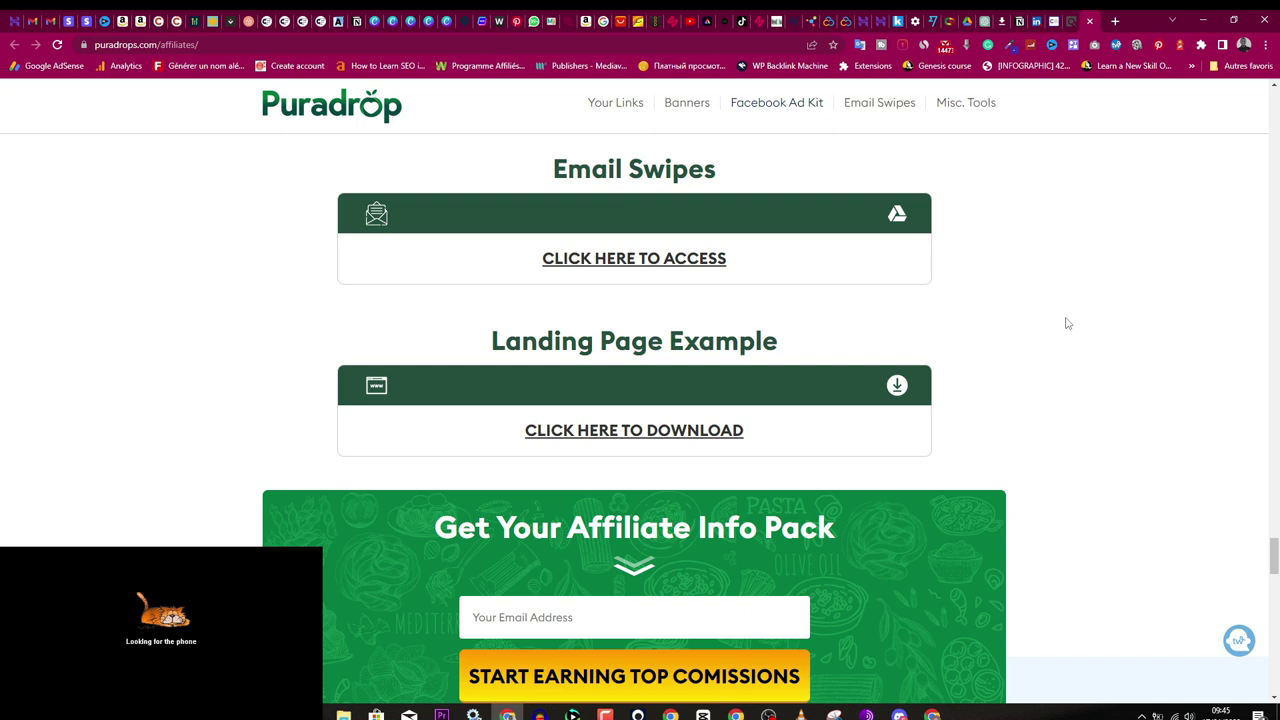
scroll(1088, 300, up, 10)
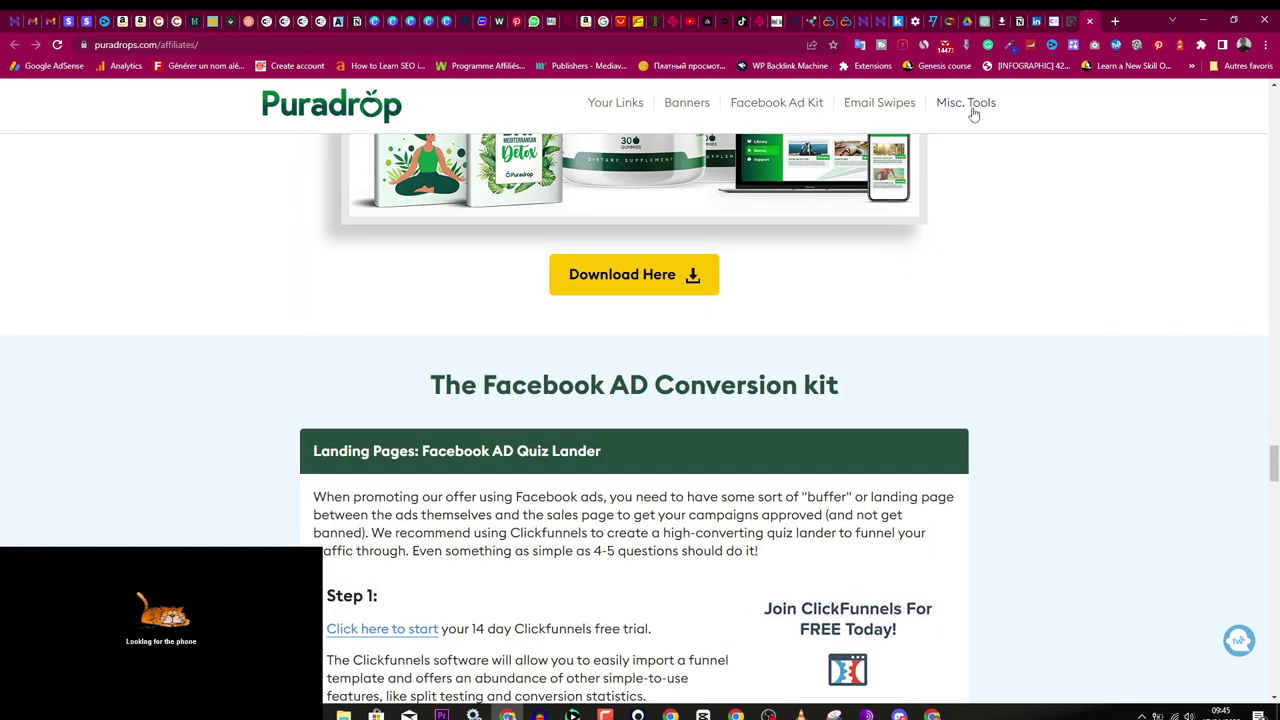
click(973, 105)
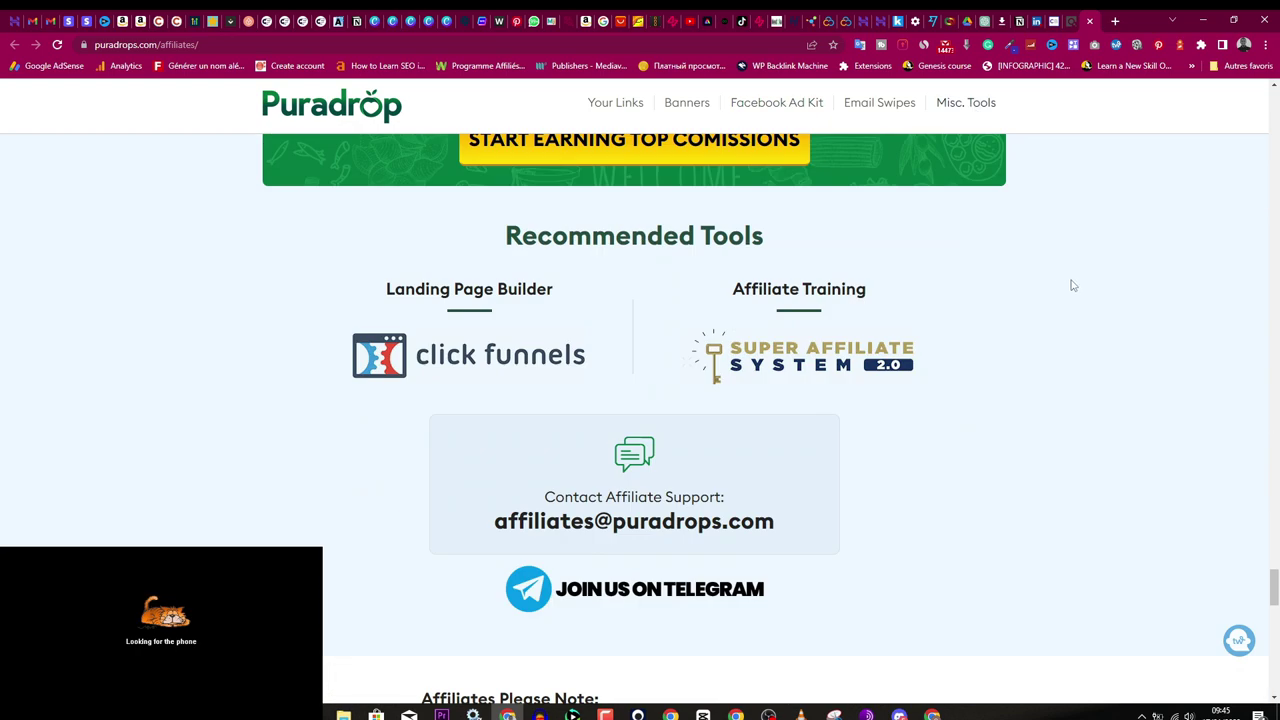
click(1062, 21)
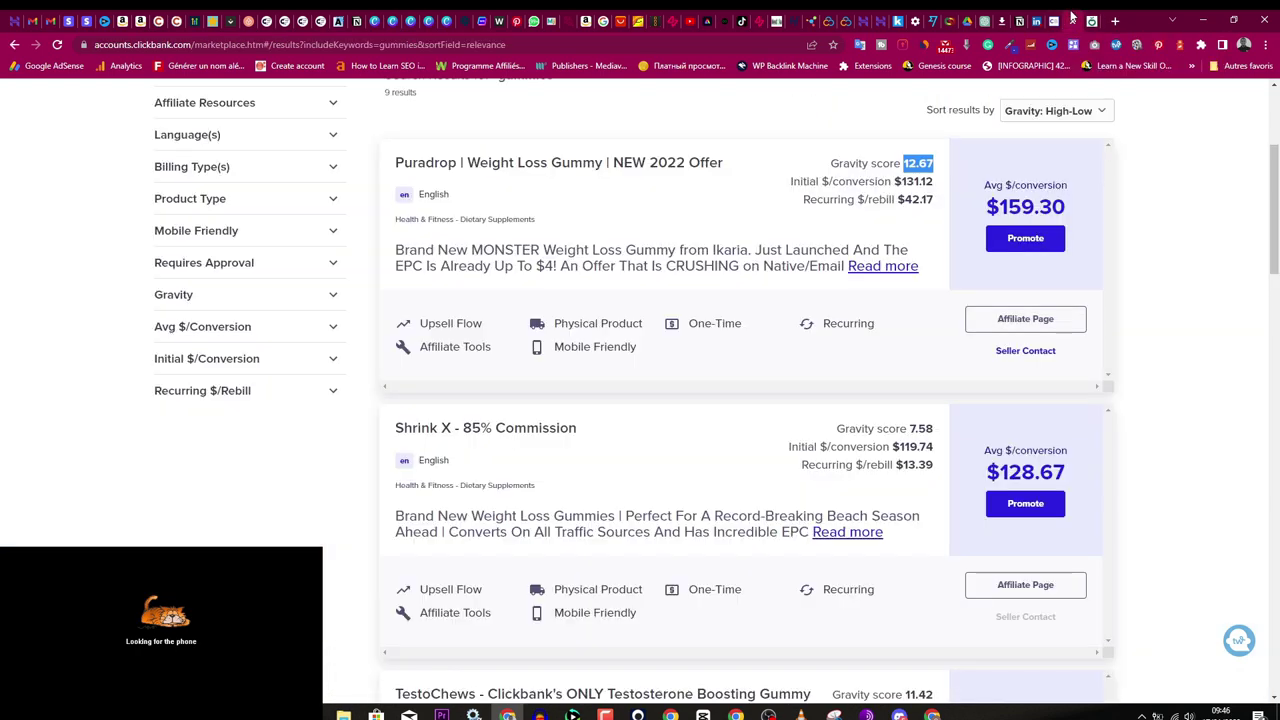
Step: Generate a Puradrop HopLink under the account nickname, copy it, and switch browser windows
click(1024, 352)
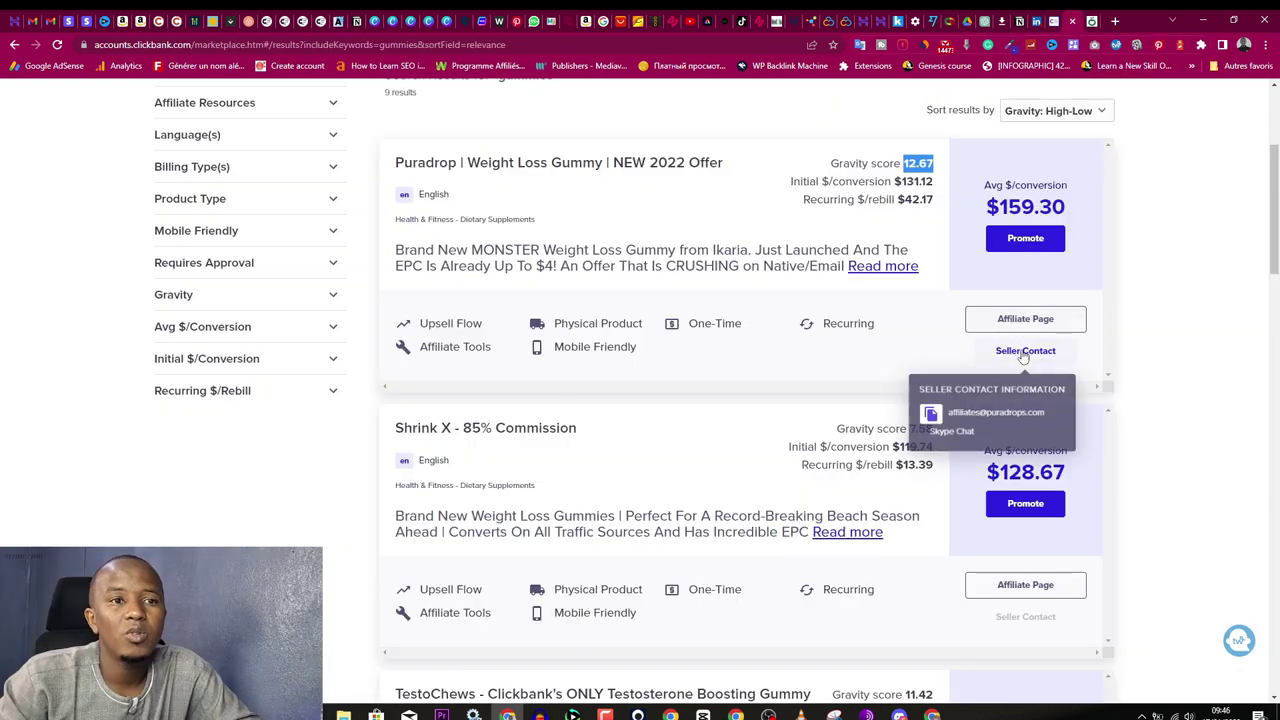
click(1025, 240)
click(443, 383)
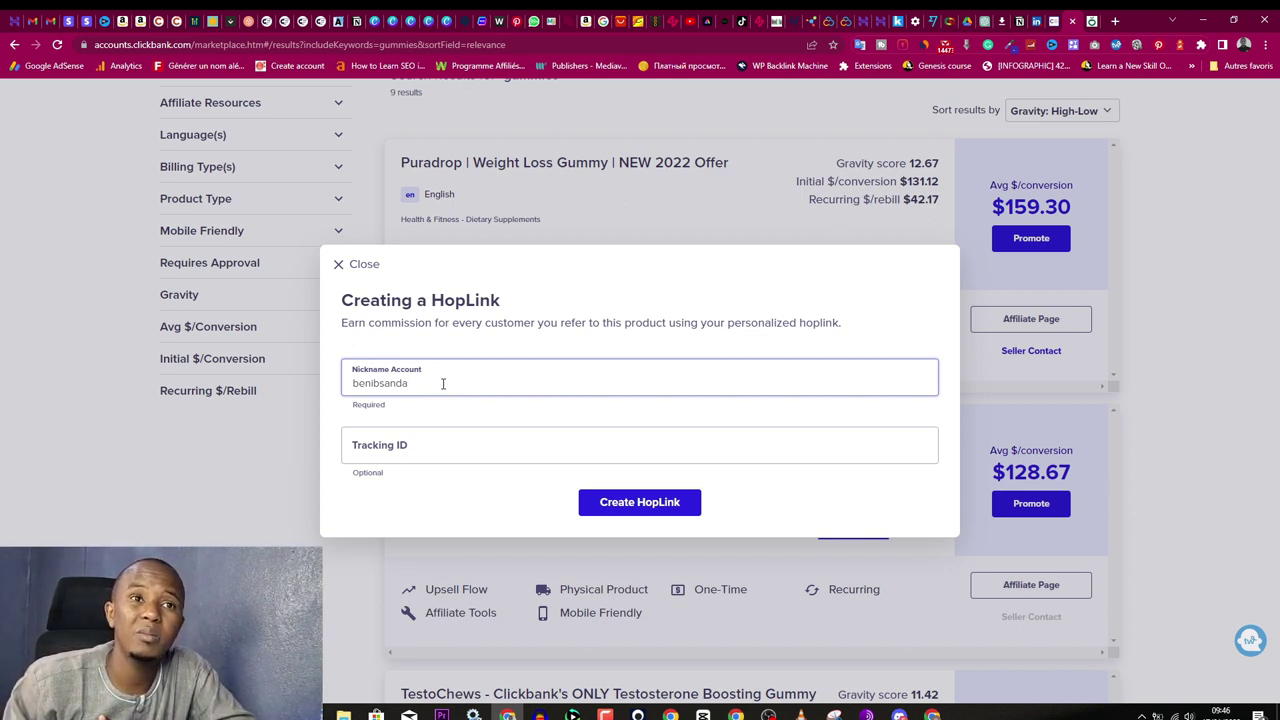
click(627, 505)
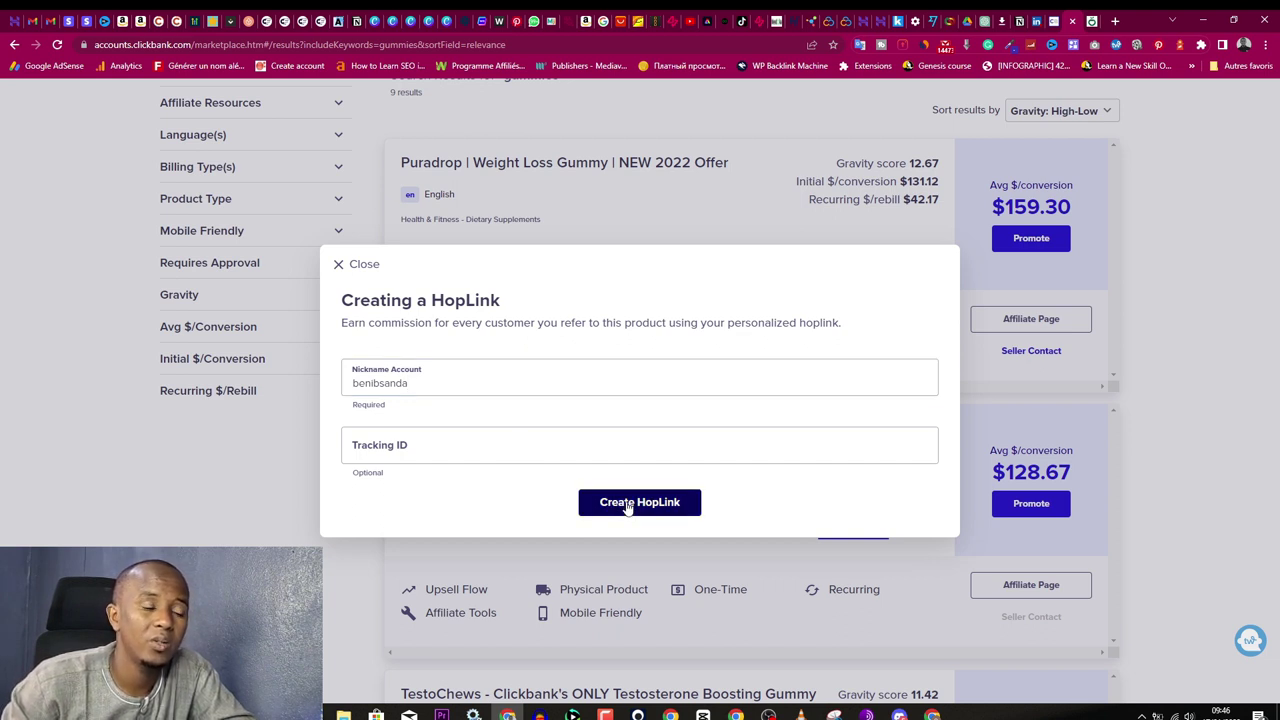
click(903, 532)
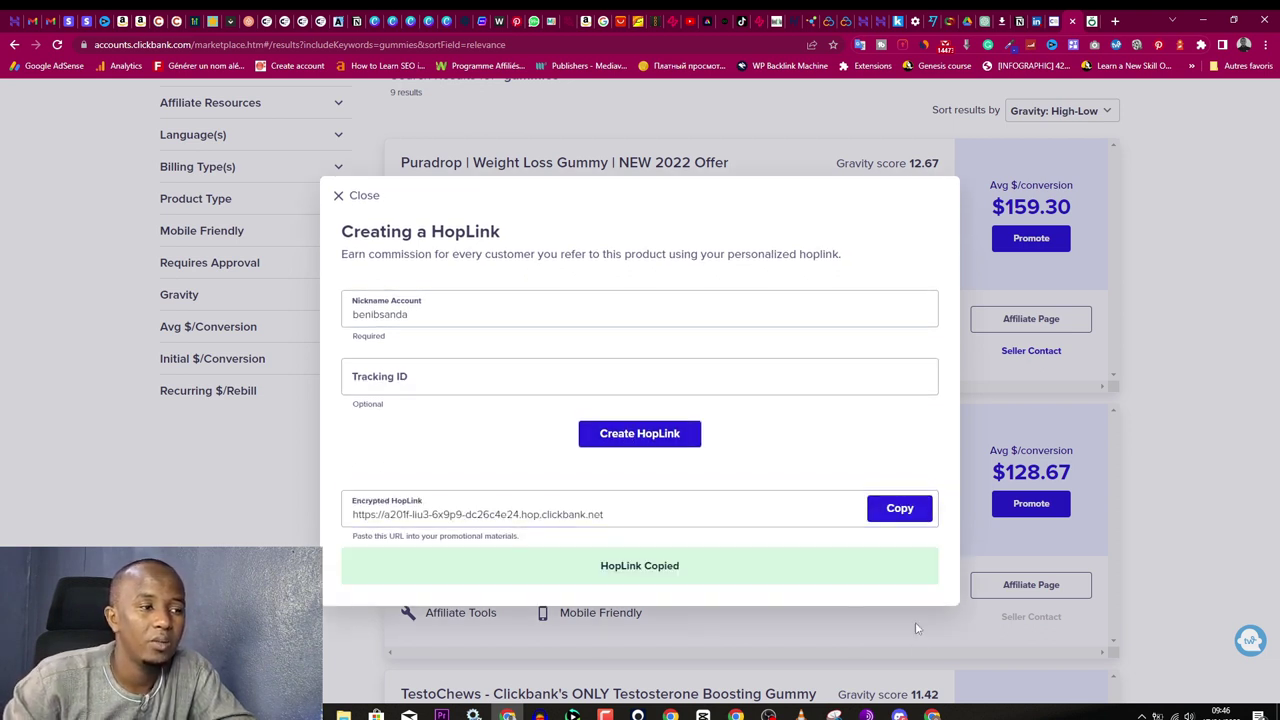
click(932, 715)
click(985, 665)
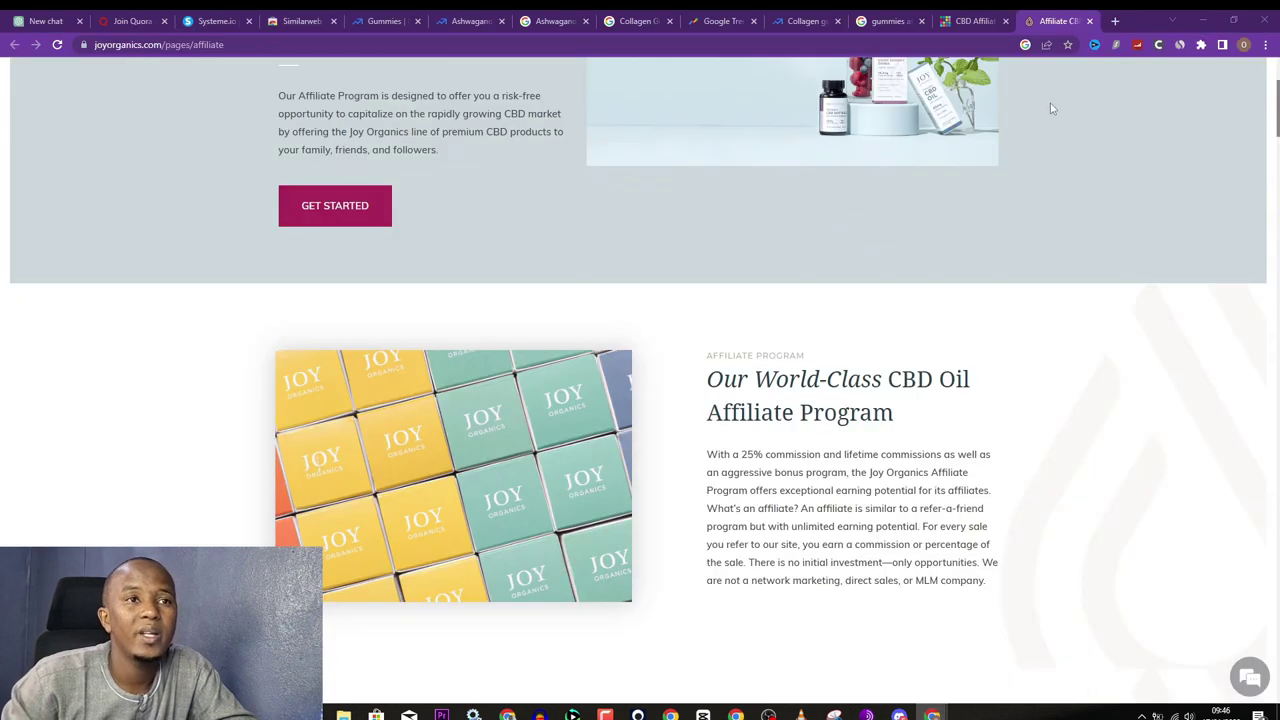
Step: Test the copied HopLink in a new tab, checking the Puradrop sales page, then start another tab for wordcounter.io
click(1114, 21)
key(ctrl+v)
key(Return)
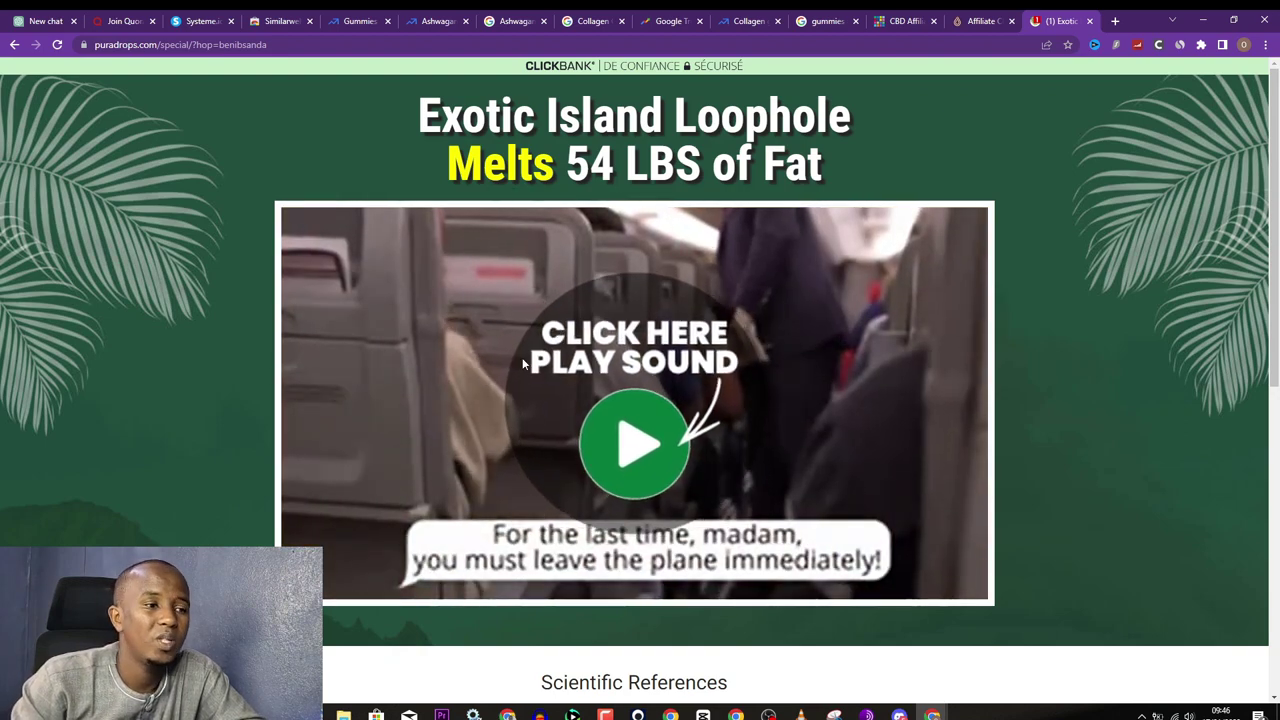
scroll(487, 355, down, 3)
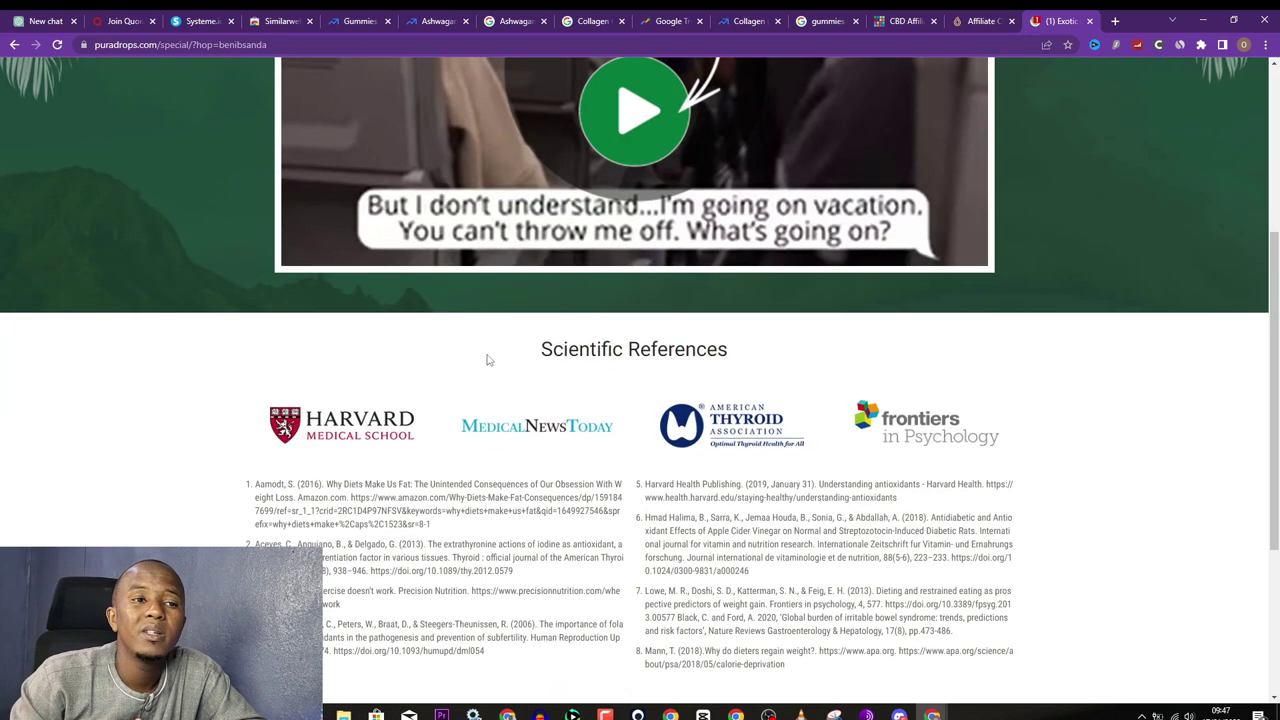
scroll(487, 358, down, 3)
scroll(488, 355, up, 3)
scroll(488, 354, up, 3)
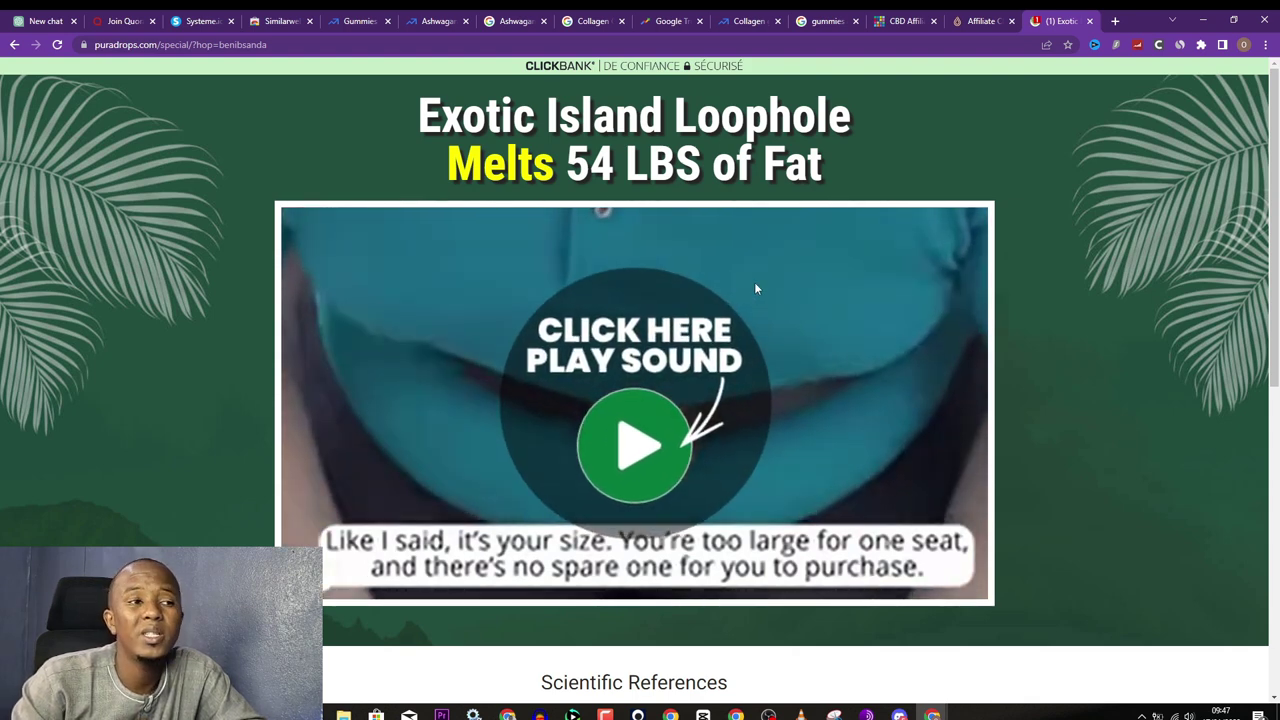
key(ctrl+t)
key(ctrl+v)
Step: Load wordcounter.io and paste the ClickBank HopLink into its text box
key(Return)
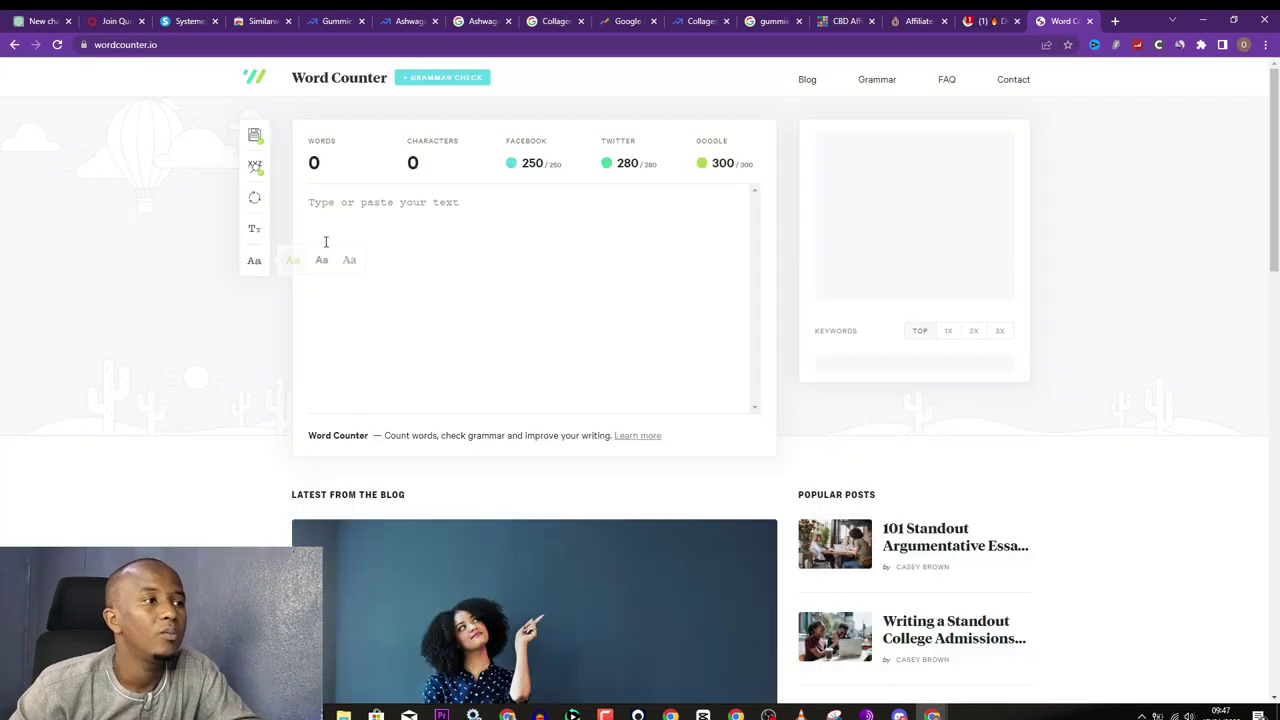
right_click(340, 207)
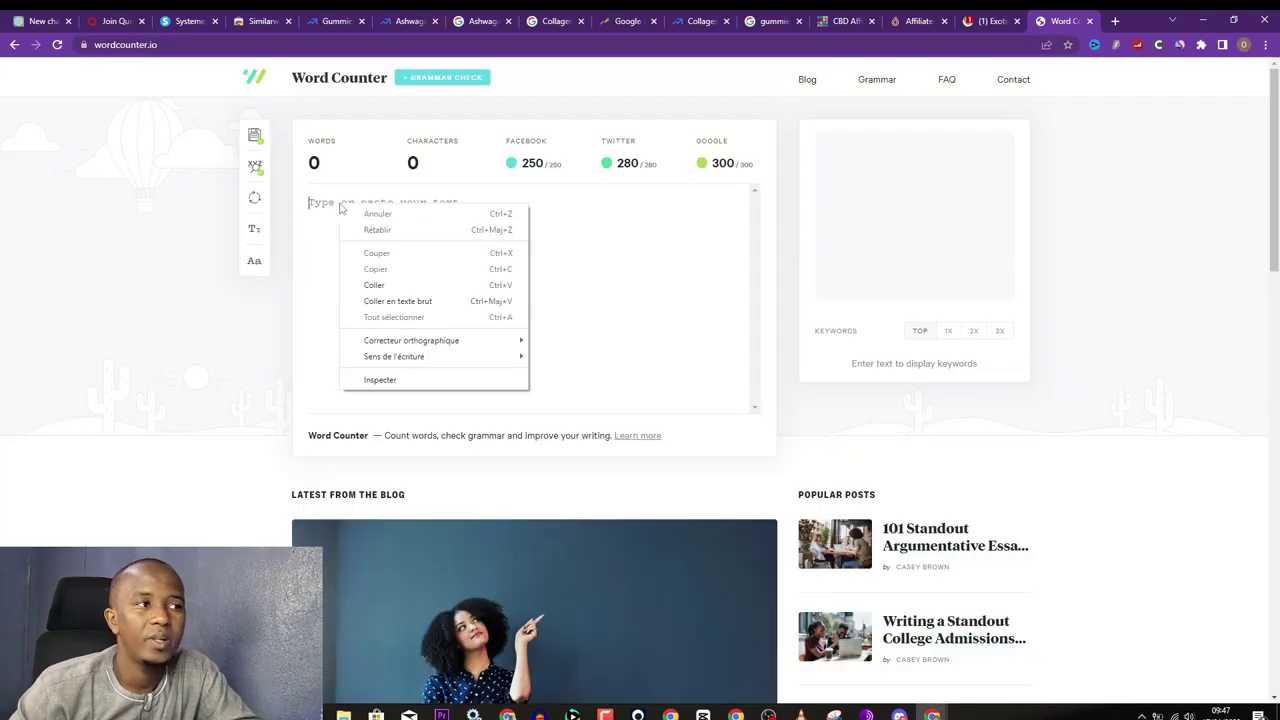
click(374, 285)
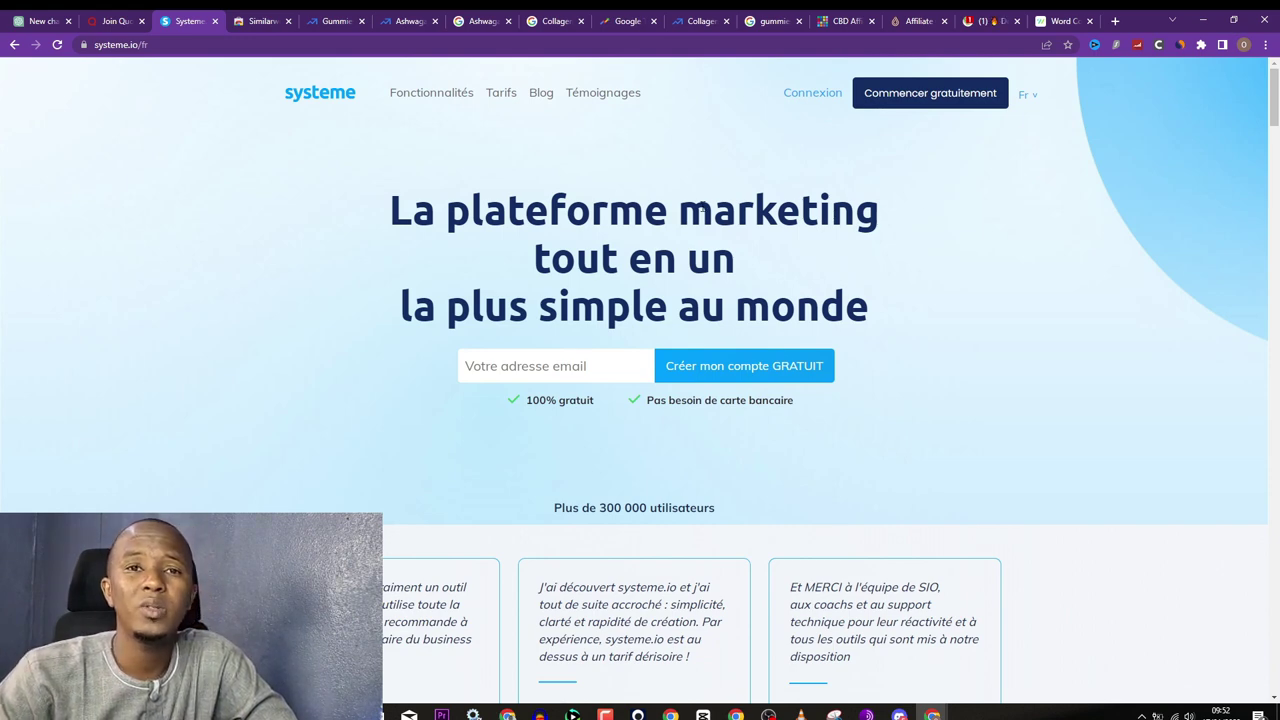
Step: Sign up for a free systeme.io account using the suggested e-mail address
click(521, 367)
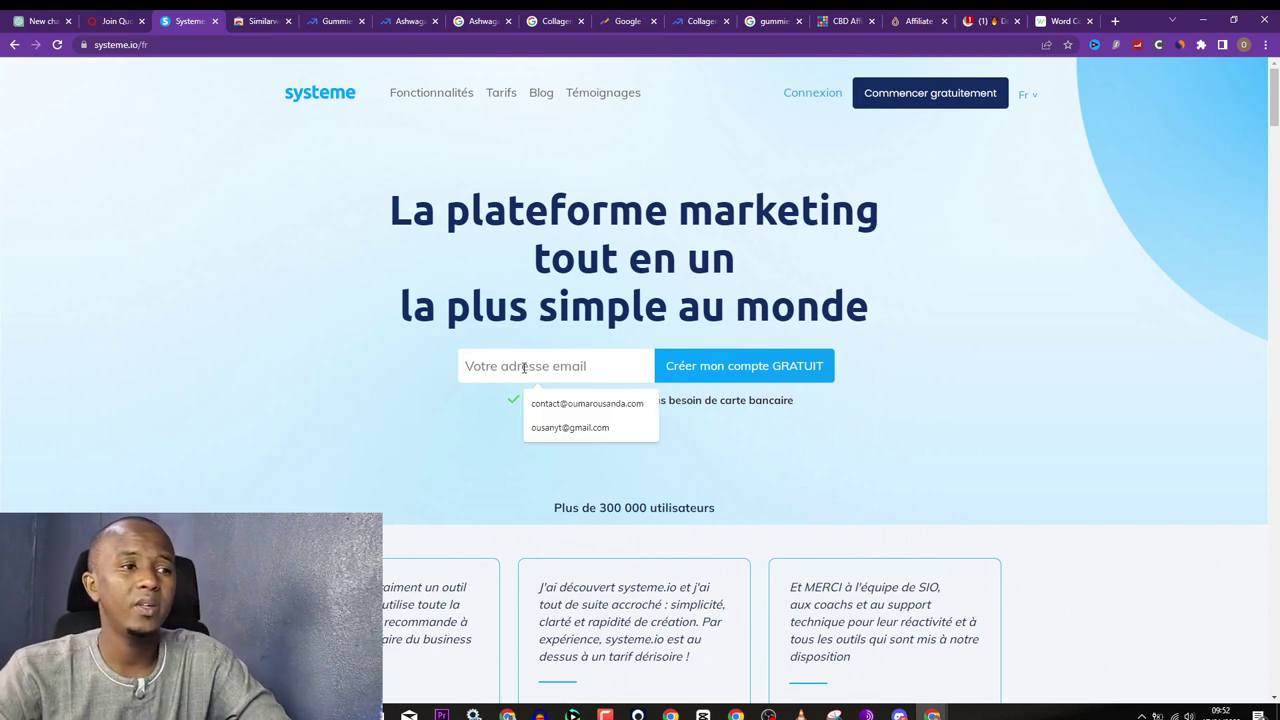
click(545, 427)
click(712, 367)
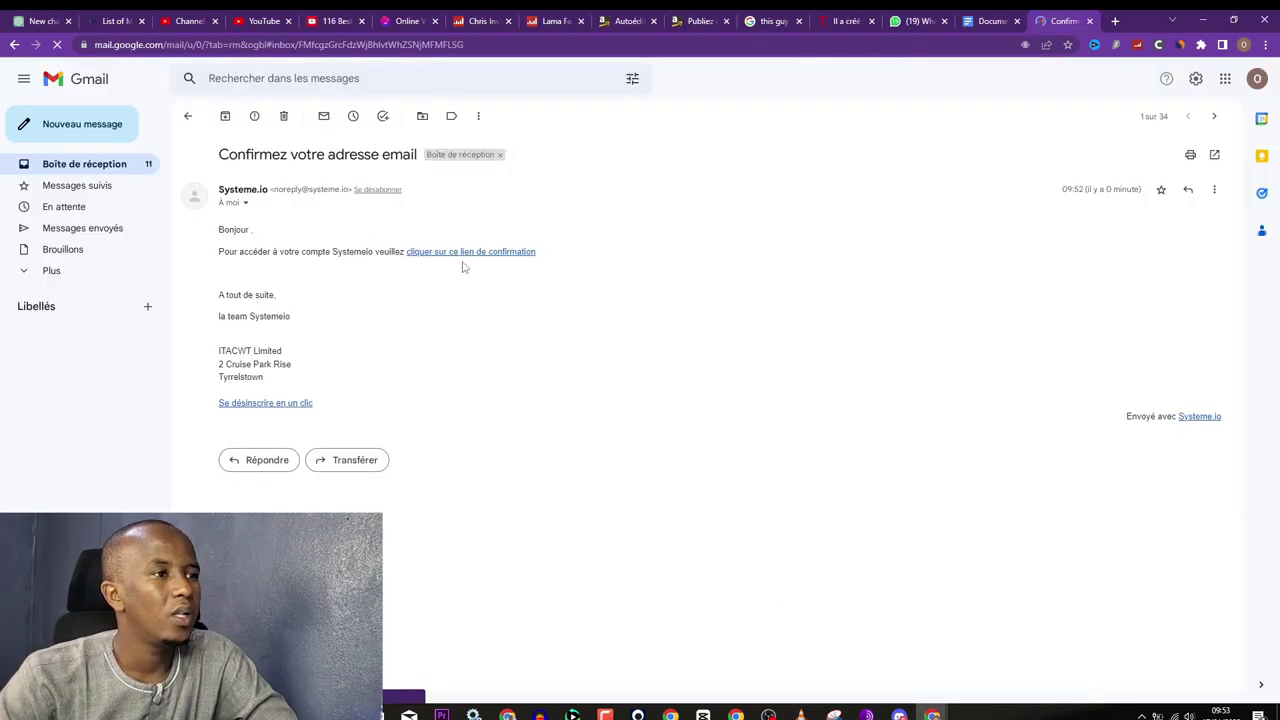
Step: Confirm the account from the e-mailed link, set the suggested password, pass reCAPTCHA and save
click(462, 254)
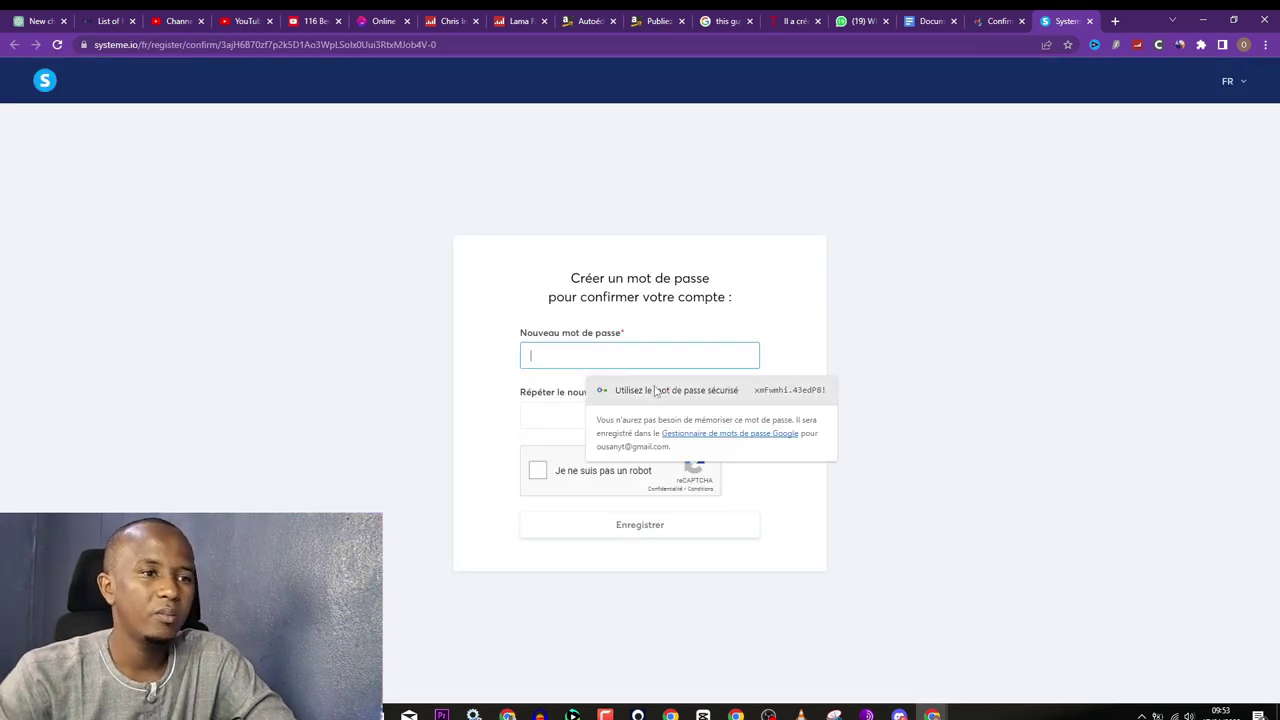
click(656, 390)
click(539, 474)
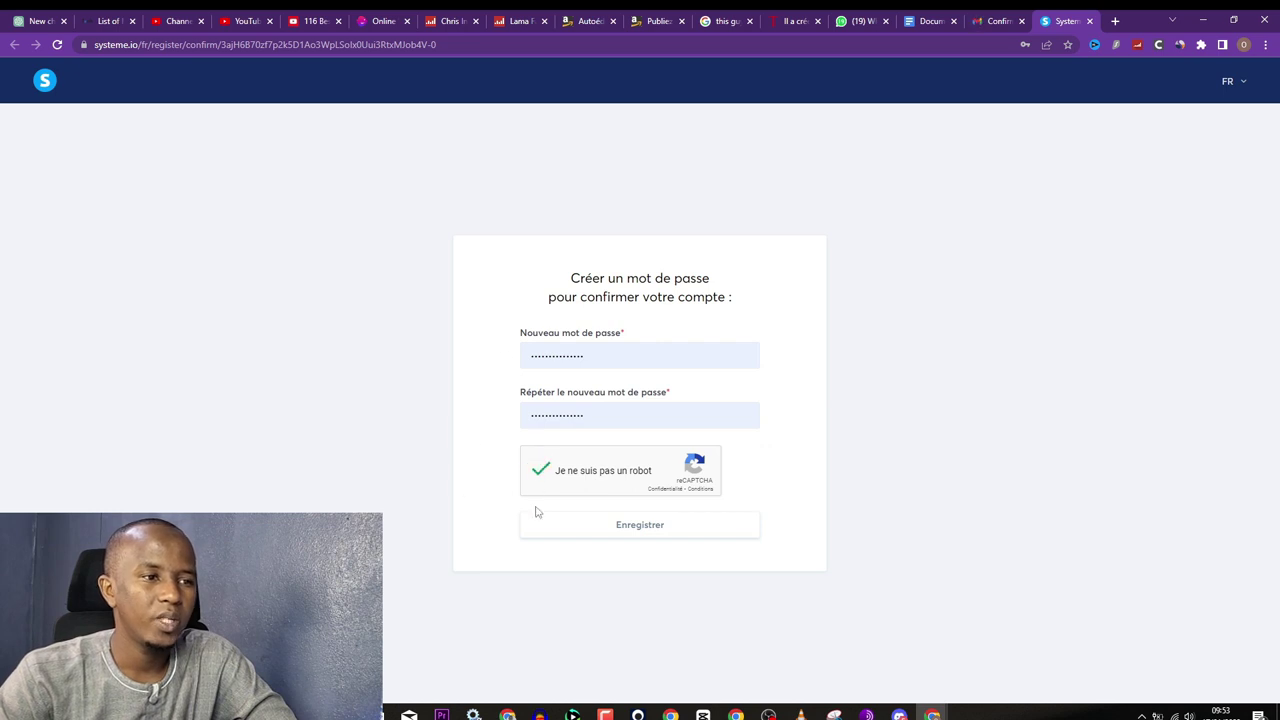
click(619, 531)
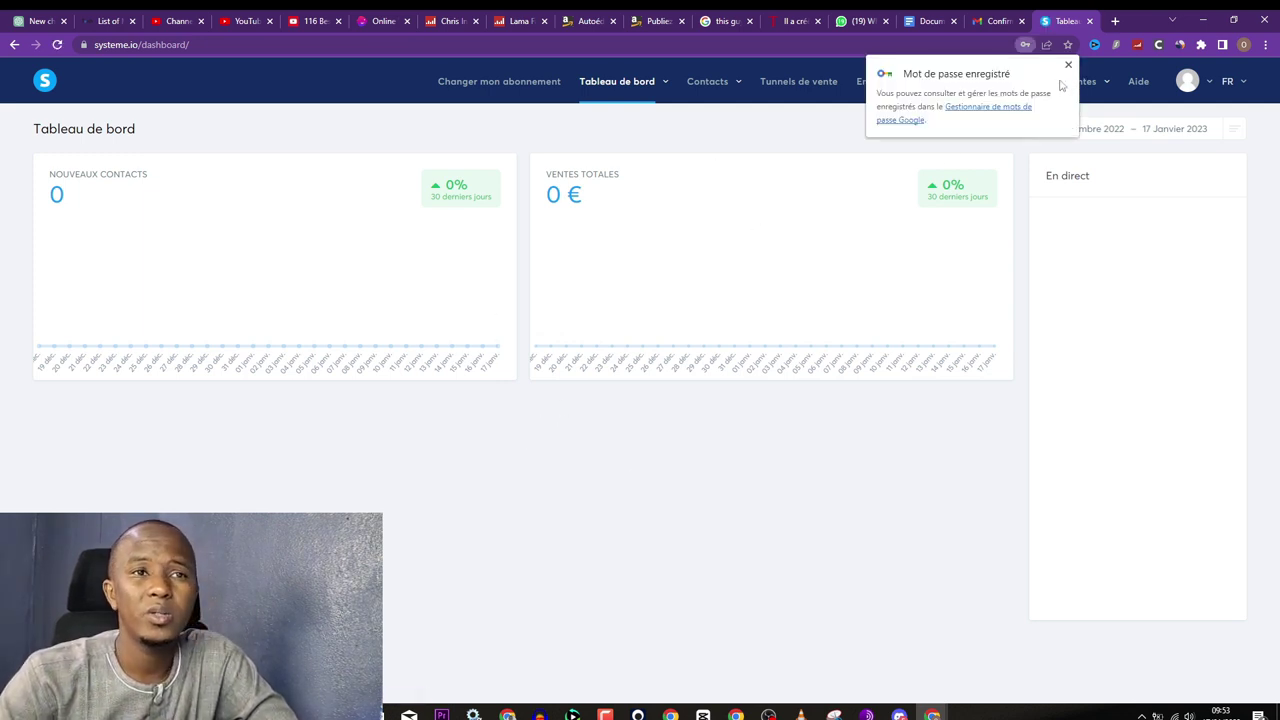
Step: Dismiss the password notice, go to Tunnels de vente and bring up the Créer tunnel form
click(1068, 65)
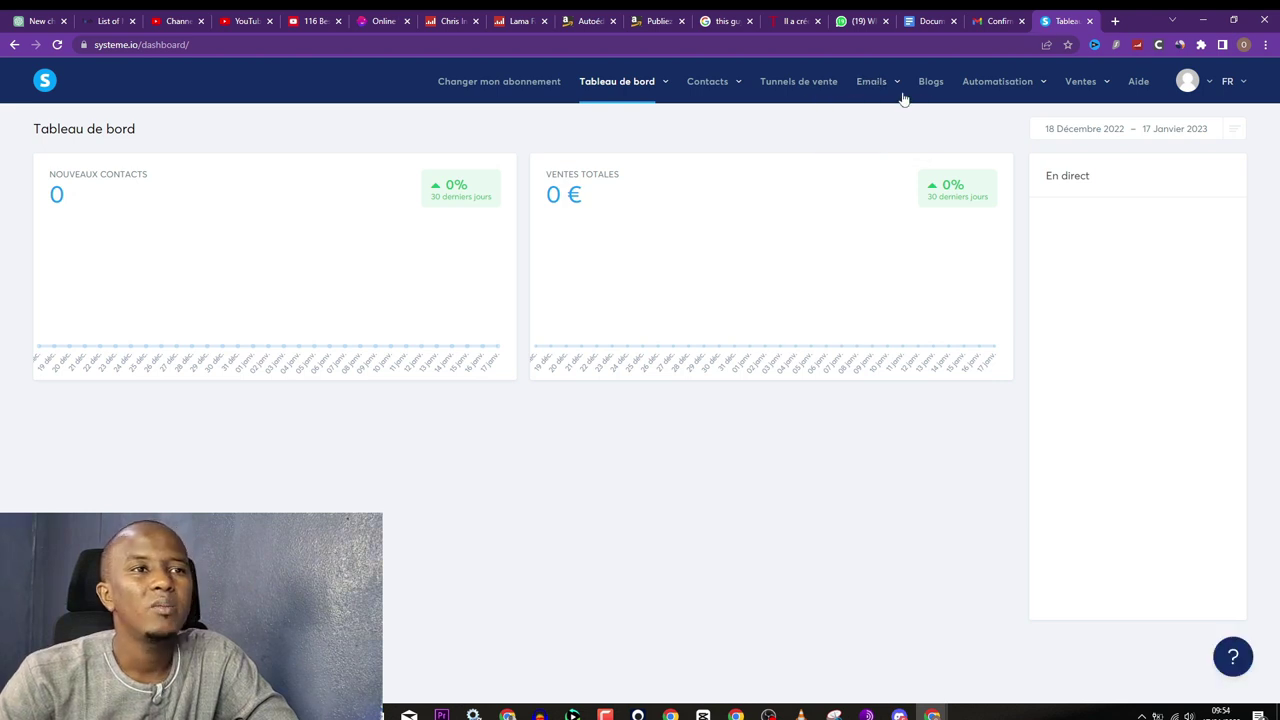
click(795, 85)
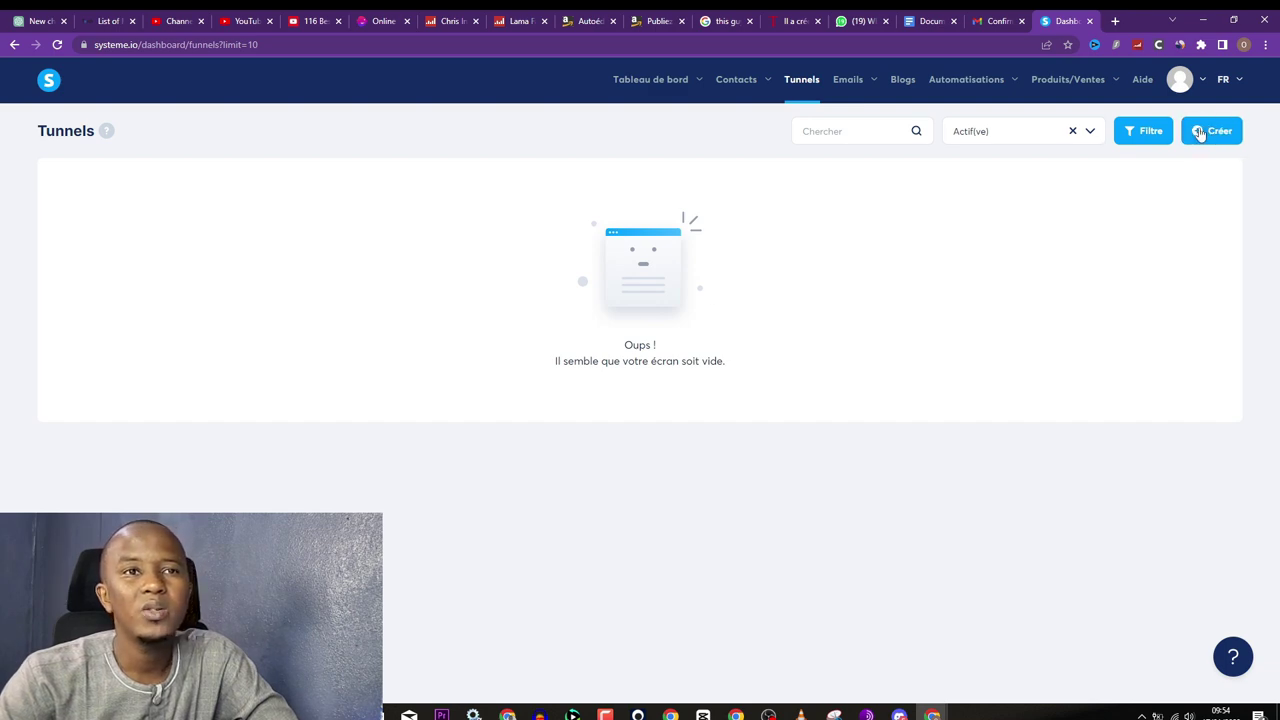
click(1200, 134)
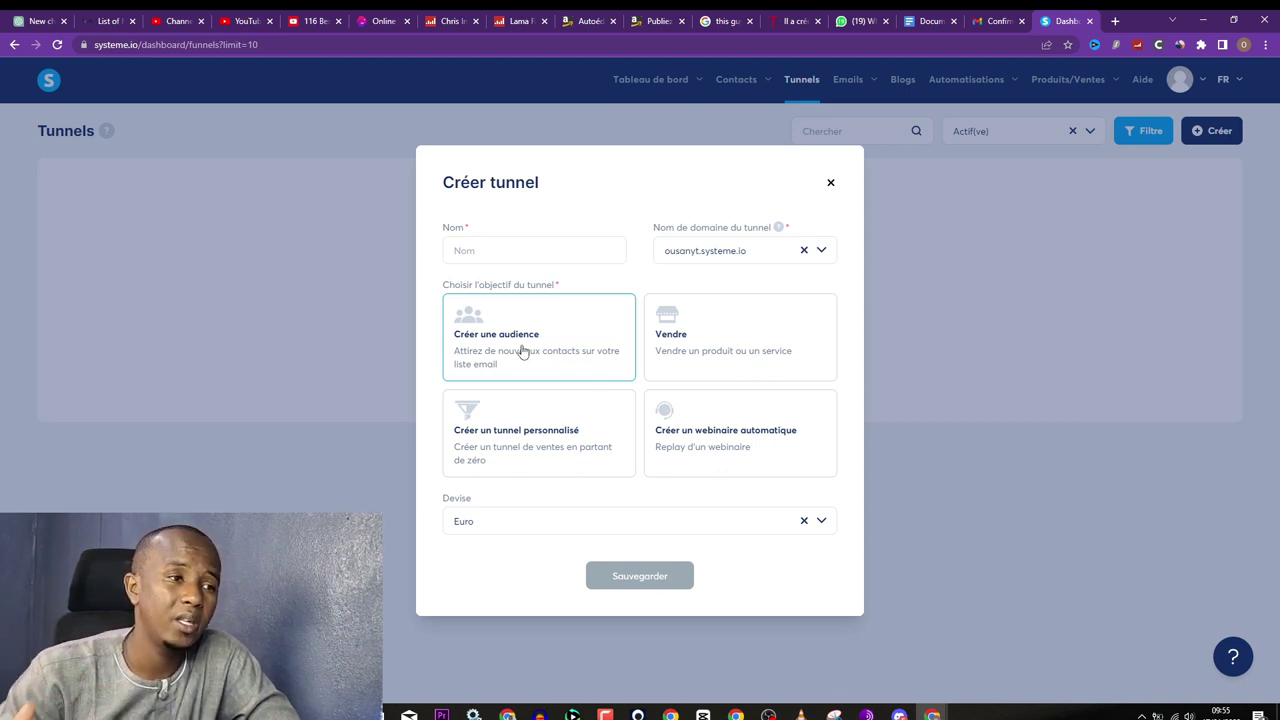
Step: Save a new funnel named 'gummies' with the Créer une audience goal
click(522, 350)
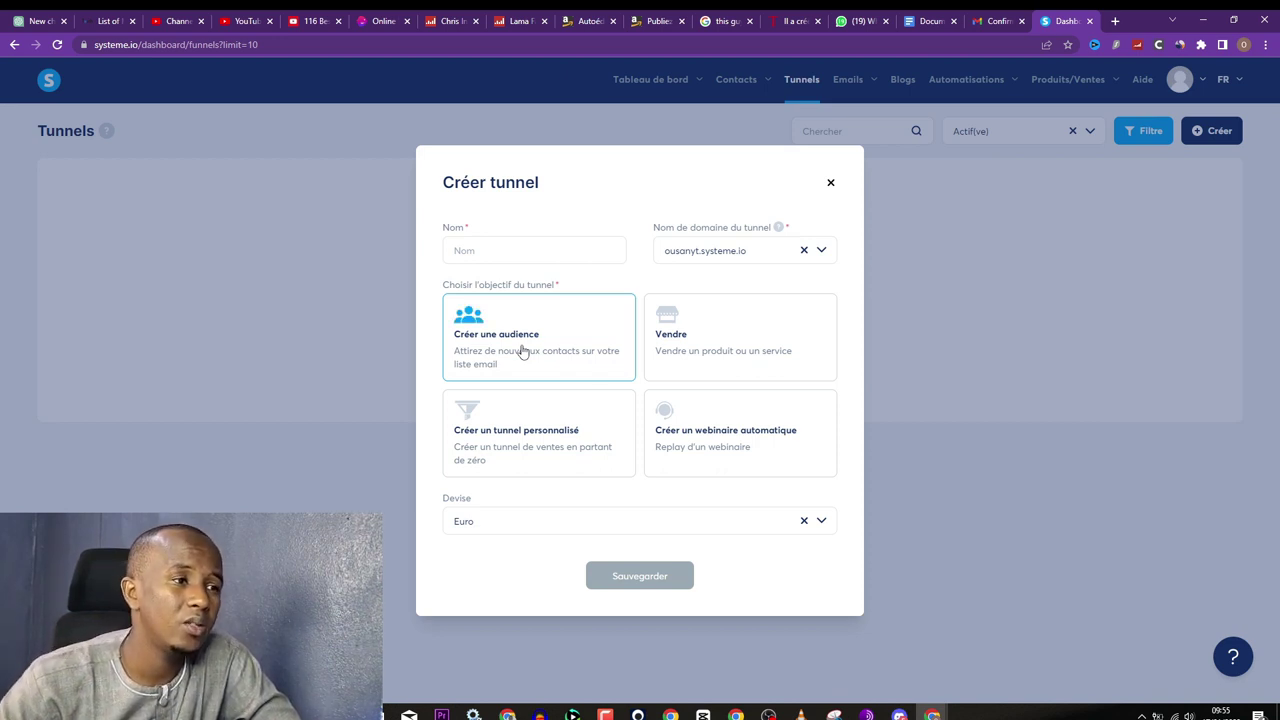
click(497, 254)
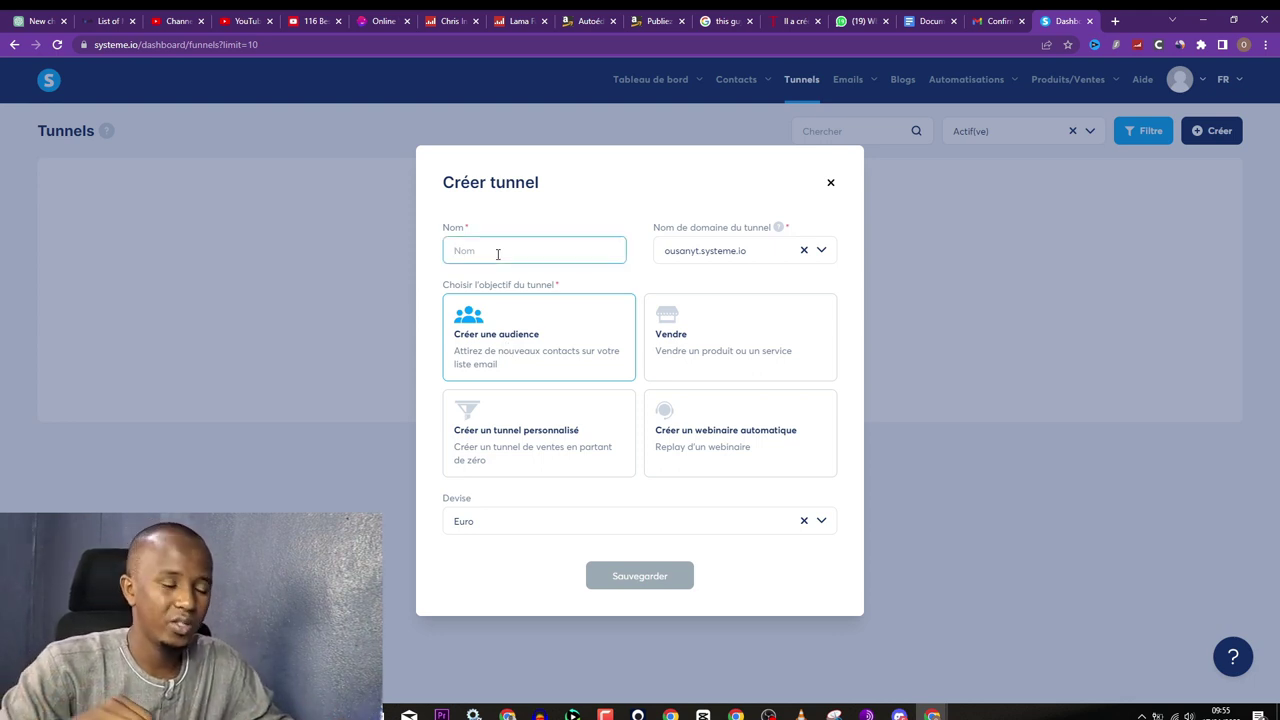
text(gummies)
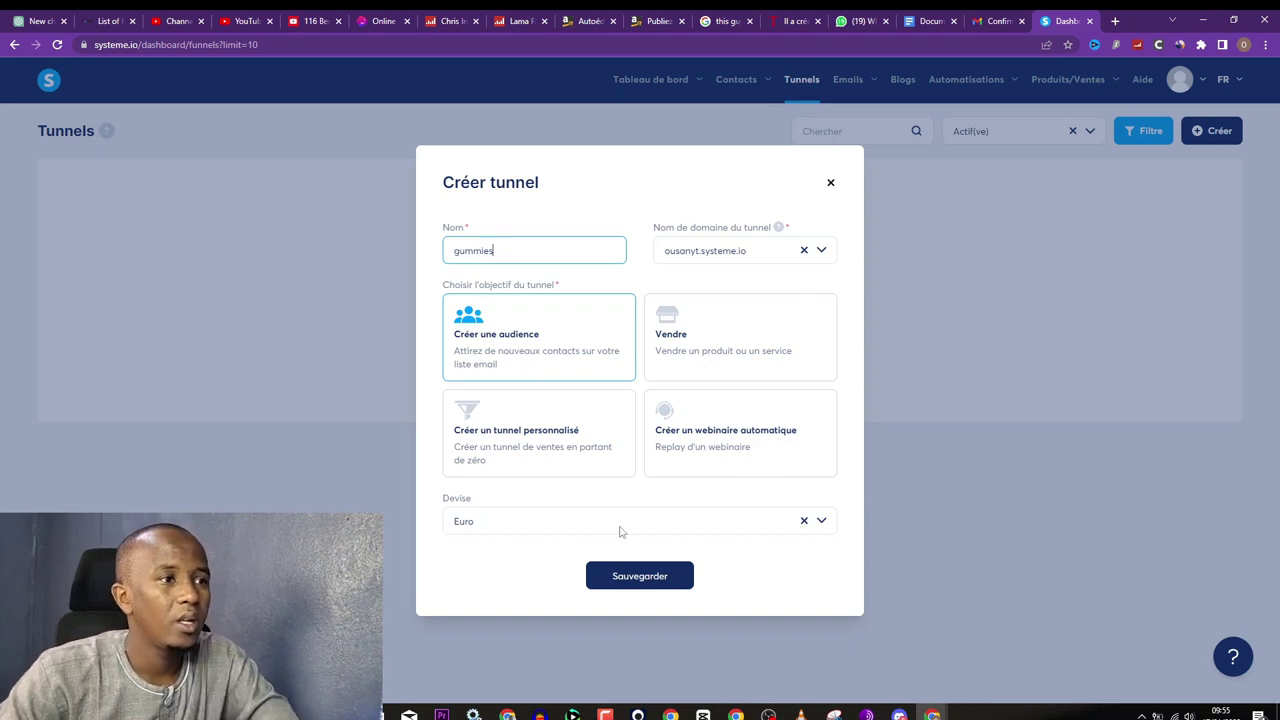
click(636, 577)
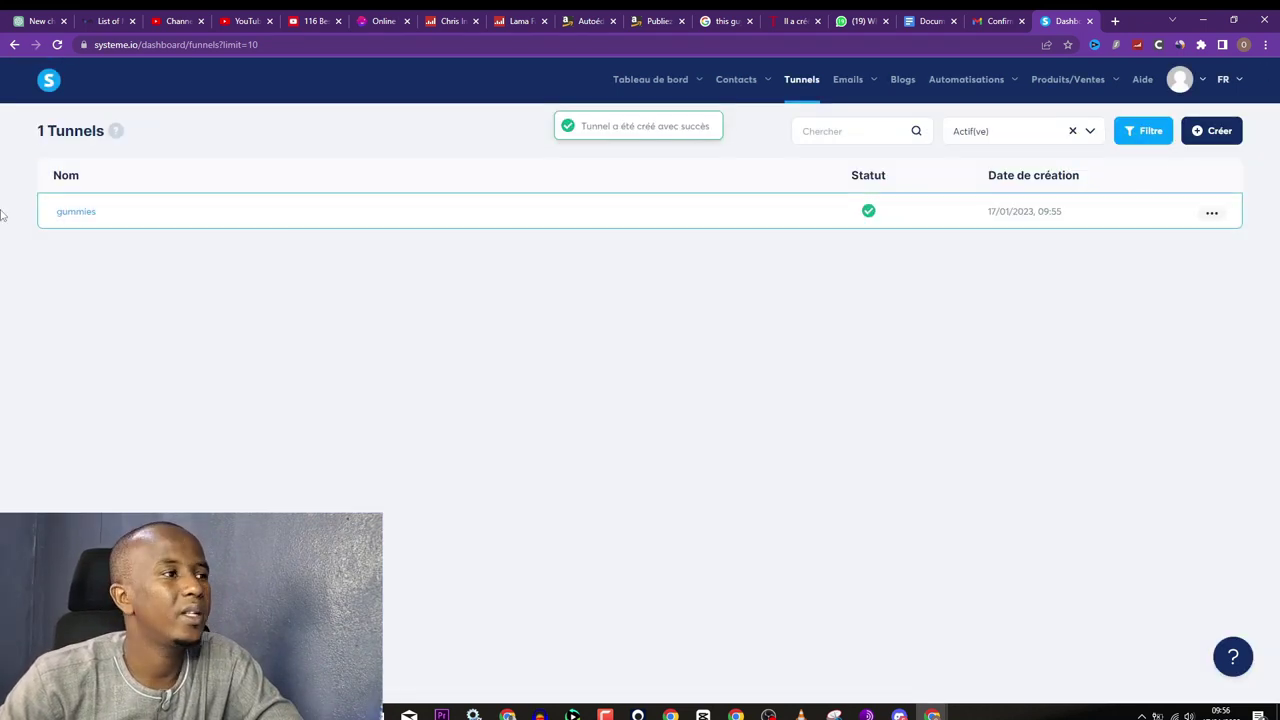
Step: Open the gummies funnel and delete its Page de remerciement step
click(72, 213)
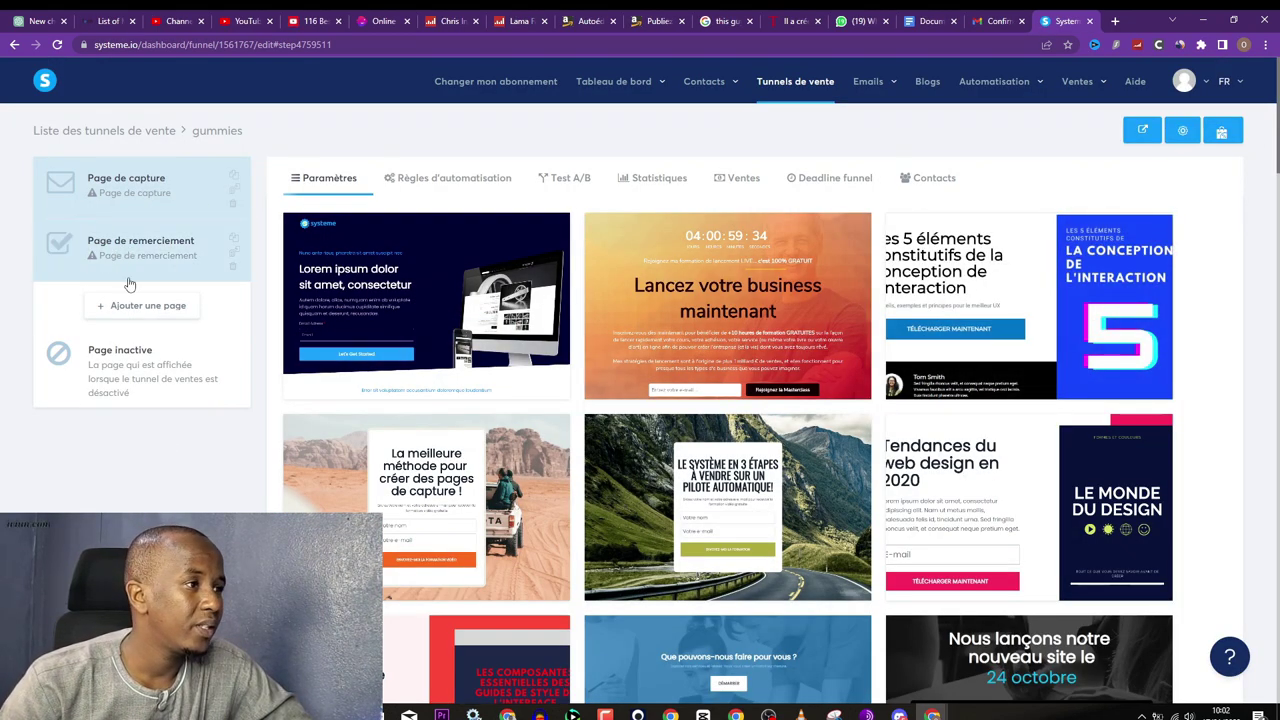
click(233, 270)
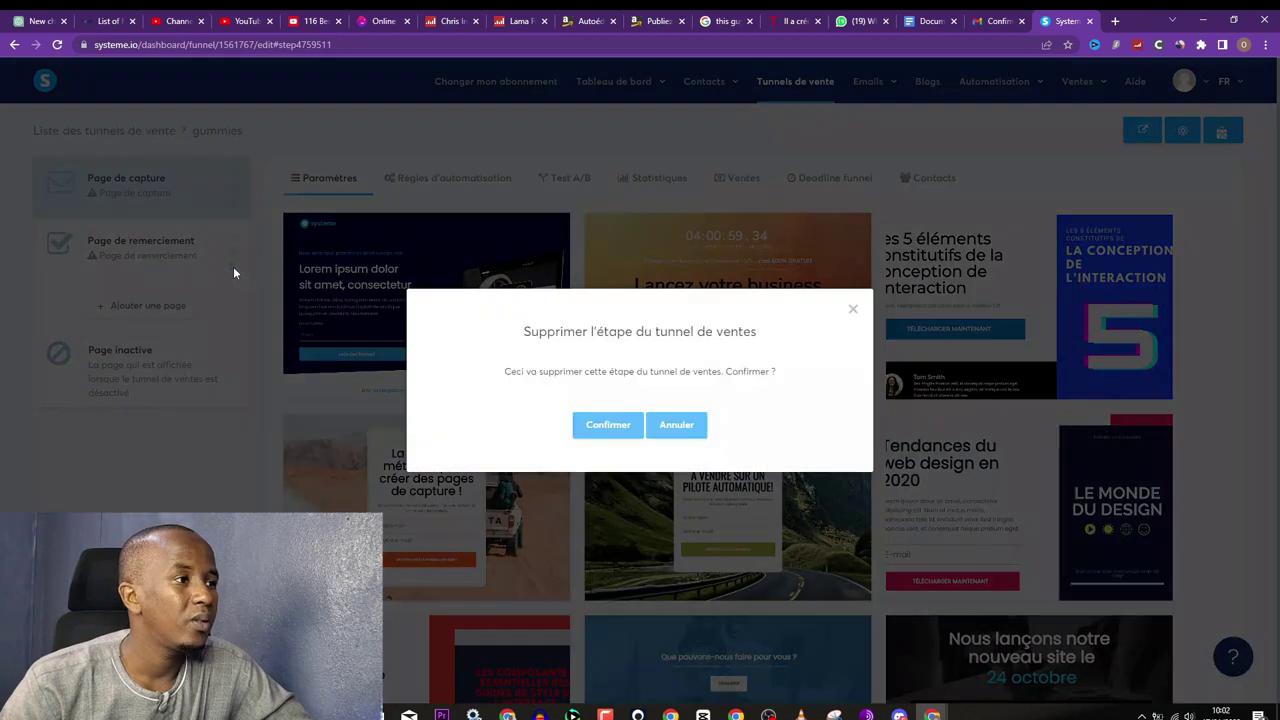
click(612, 428)
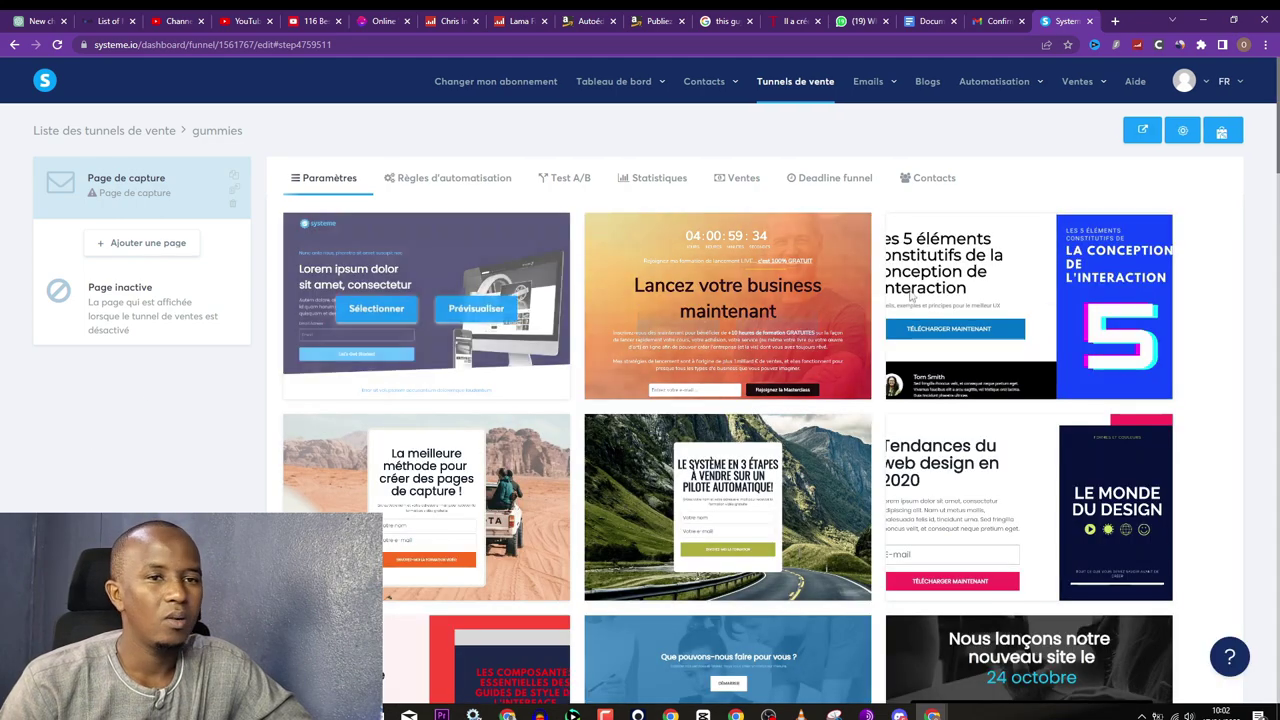
Step: Rename the capture step 'Gummies Page de capture', save it, and open the page editor
scroll(416, 421, down, 3)
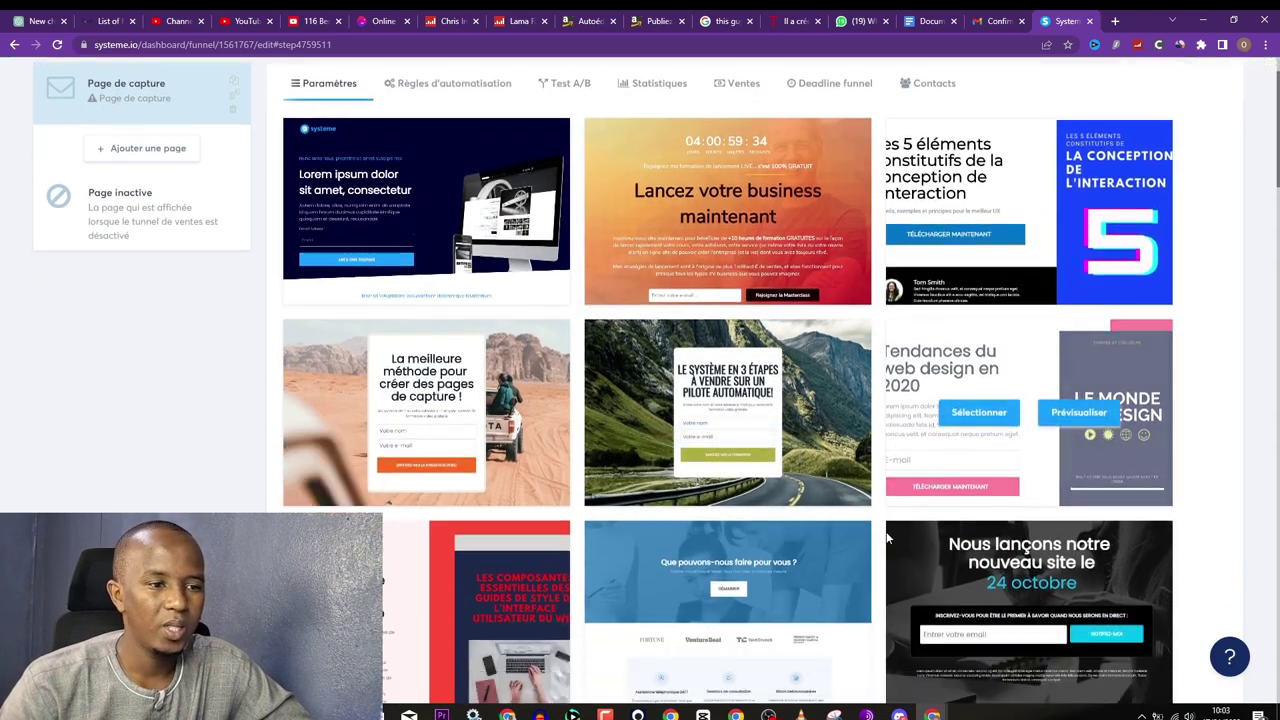
scroll(416, 421, up, 3)
mouse_move(383, 315)
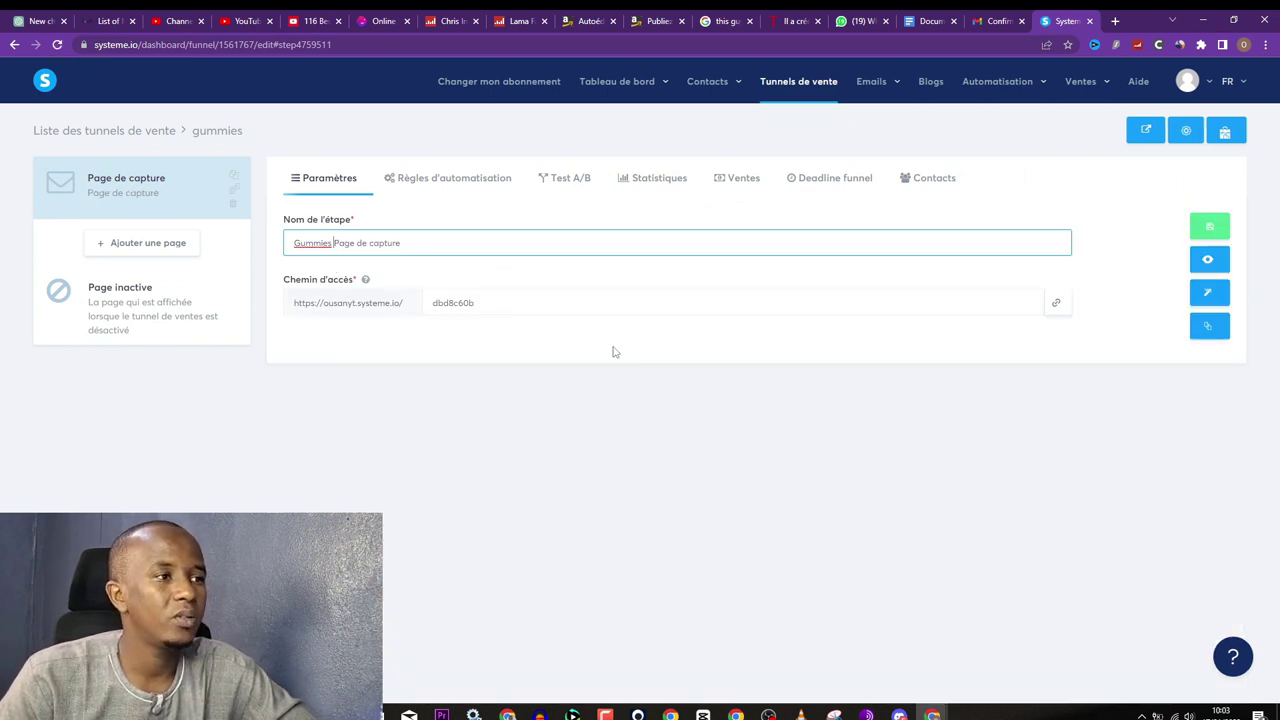
click(1209, 230)
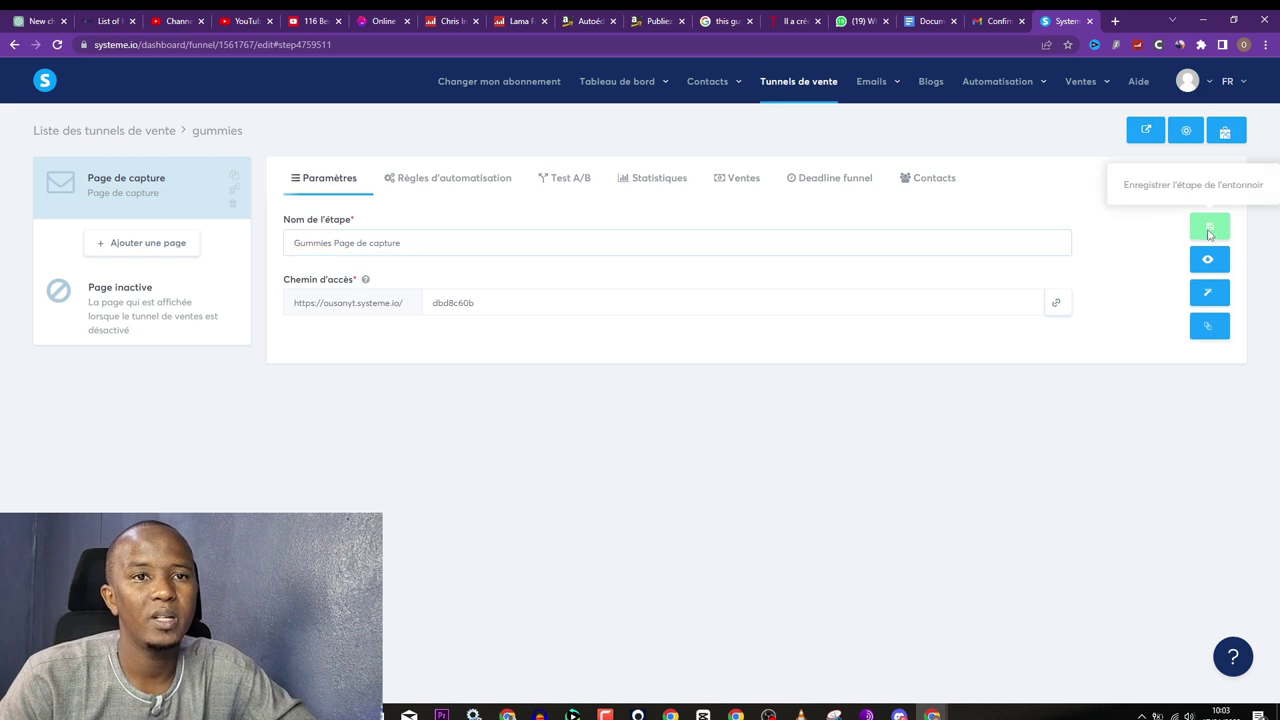
click(1210, 294)
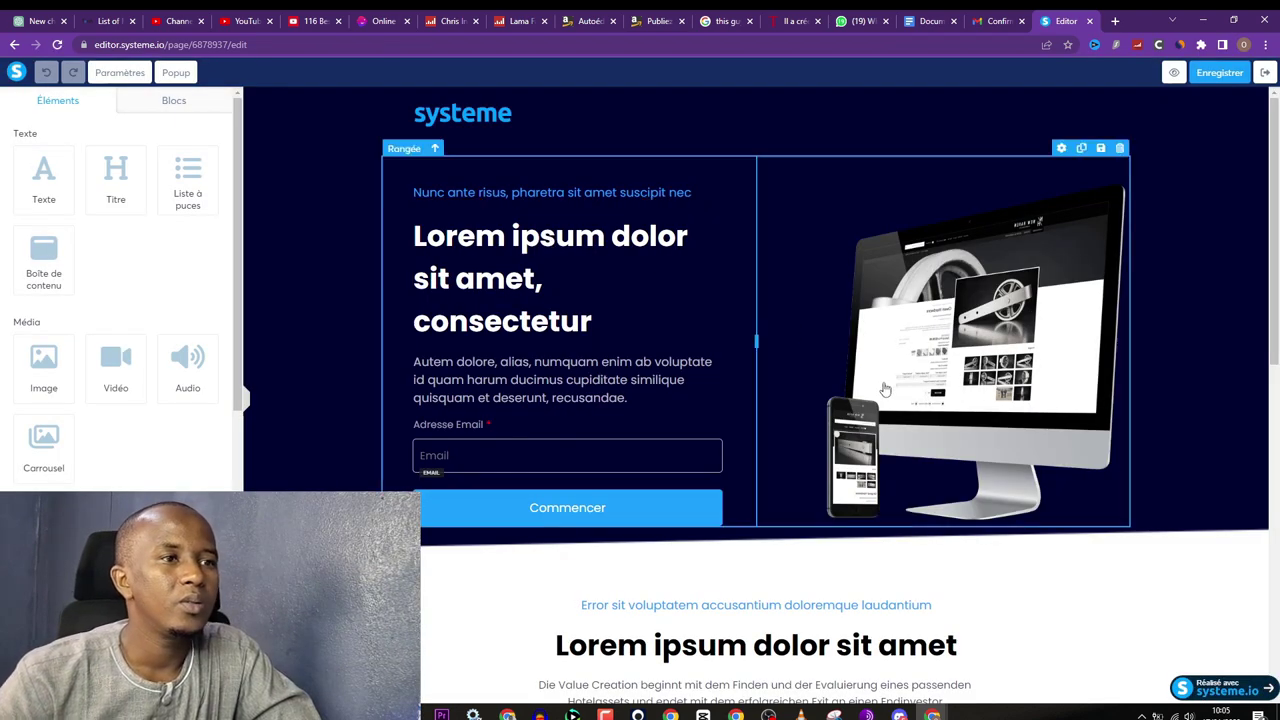
Step: Delete all three template sections, confirming each, leaving the capture page empty
click(1259, 95)
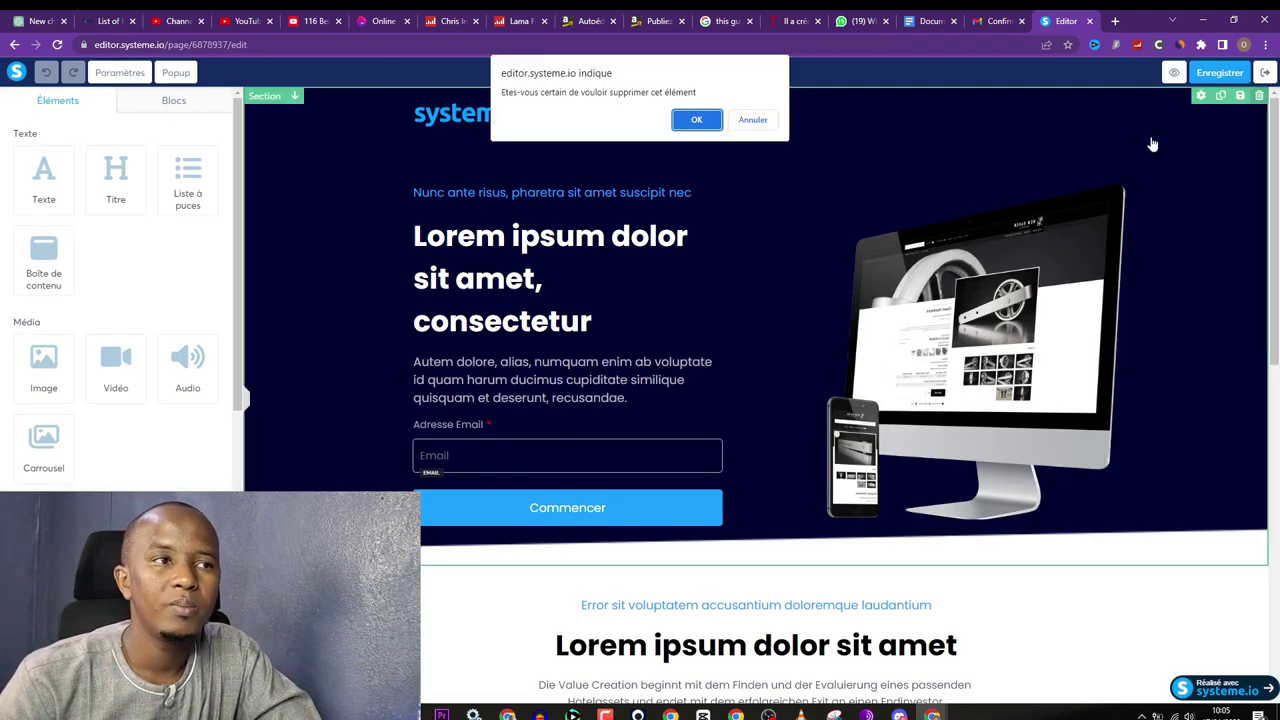
click(697, 121)
click(1259, 95)
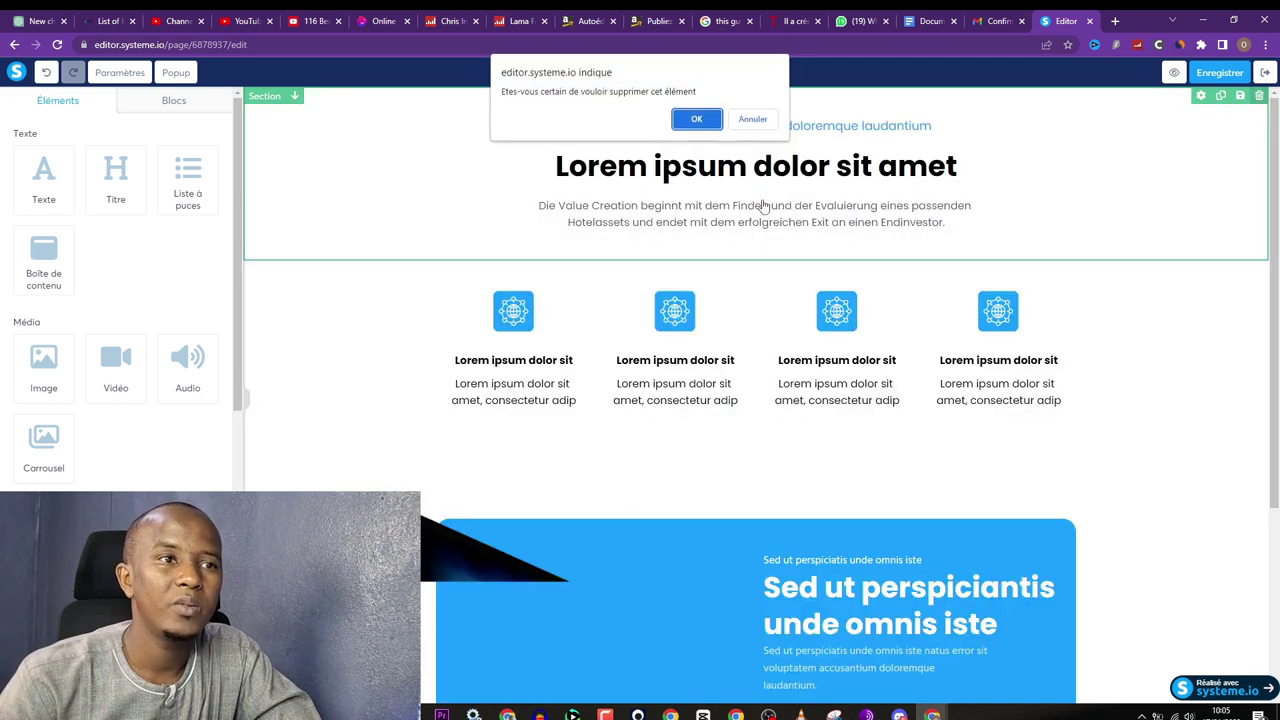
click(697, 121)
click(1259, 95)
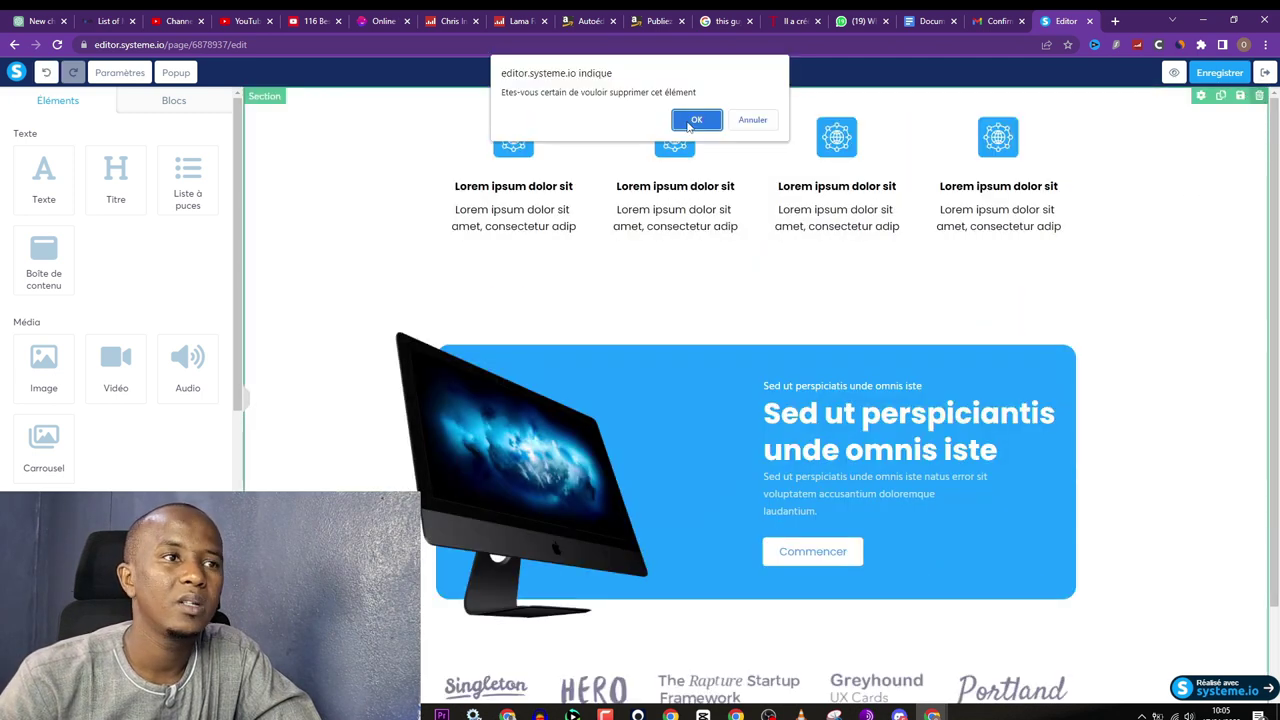
click(697, 121)
click(150, 108)
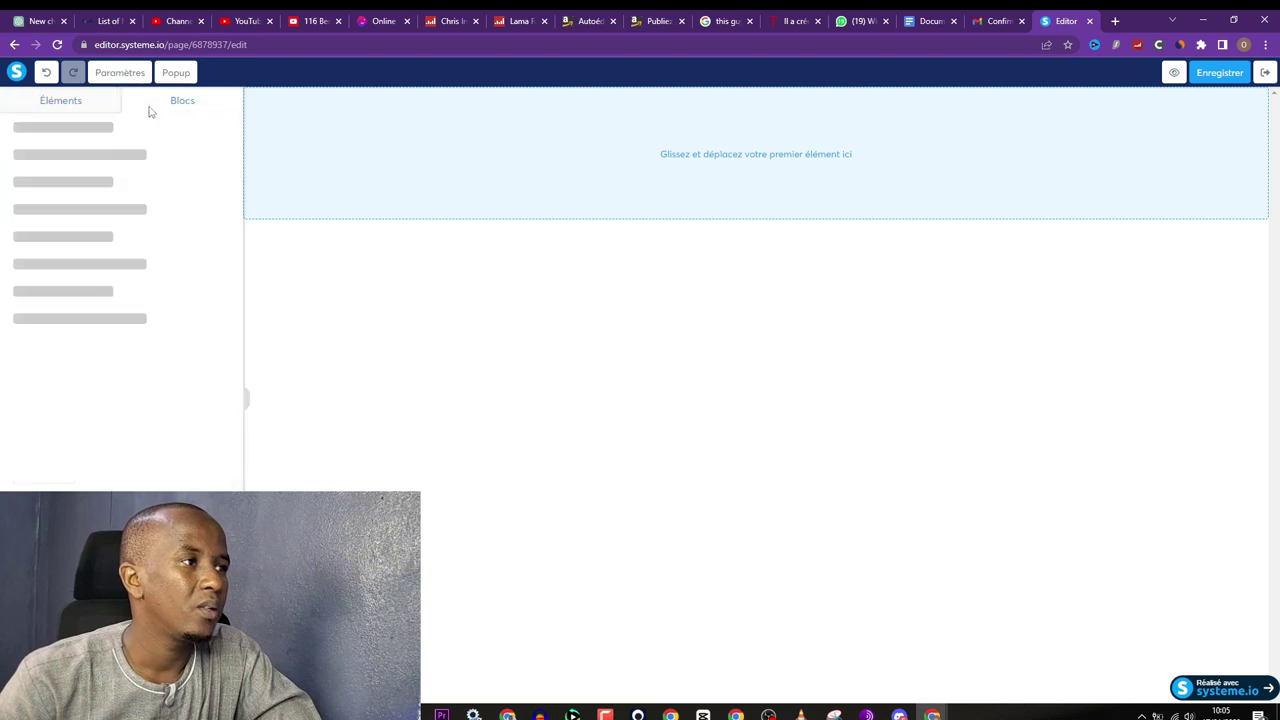
click(58, 100)
Step: Add a text block reading 'Exotic Island Loophole / Melts 54 LBS of Fat' copied from the sales page
drag(33, 183, 670, 162)
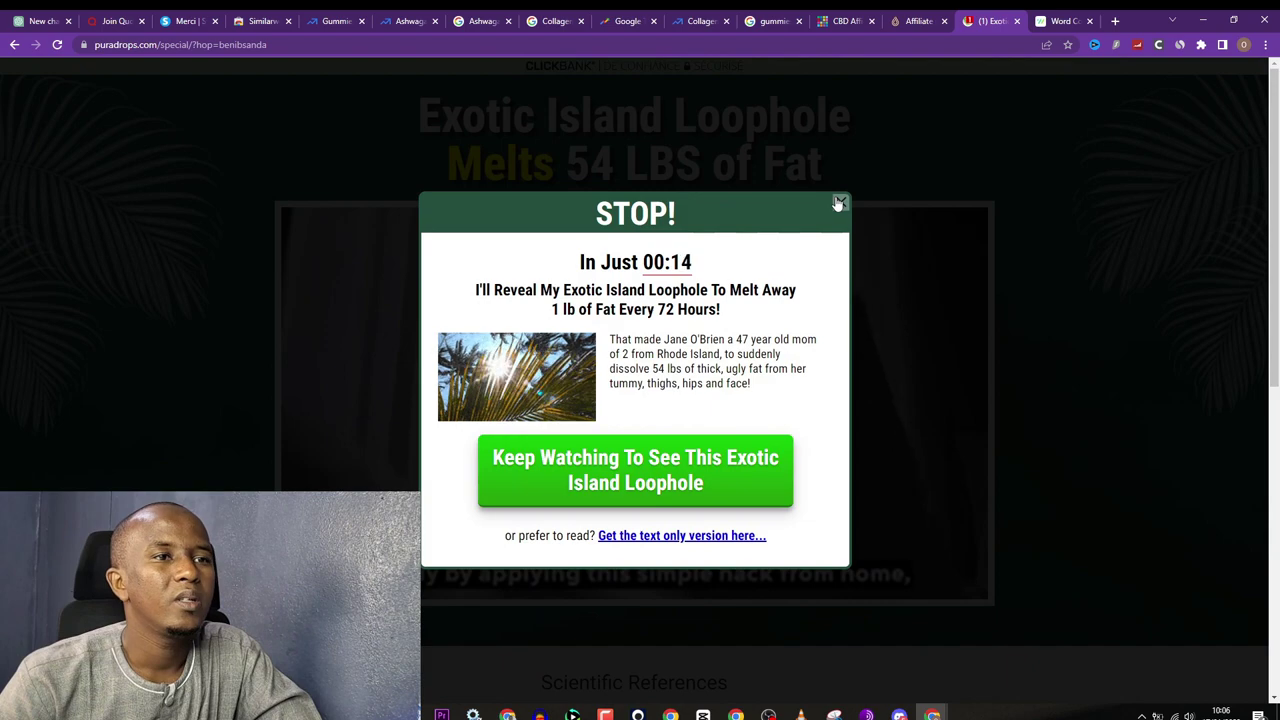
click(840, 203)
triple_click(767, 157)
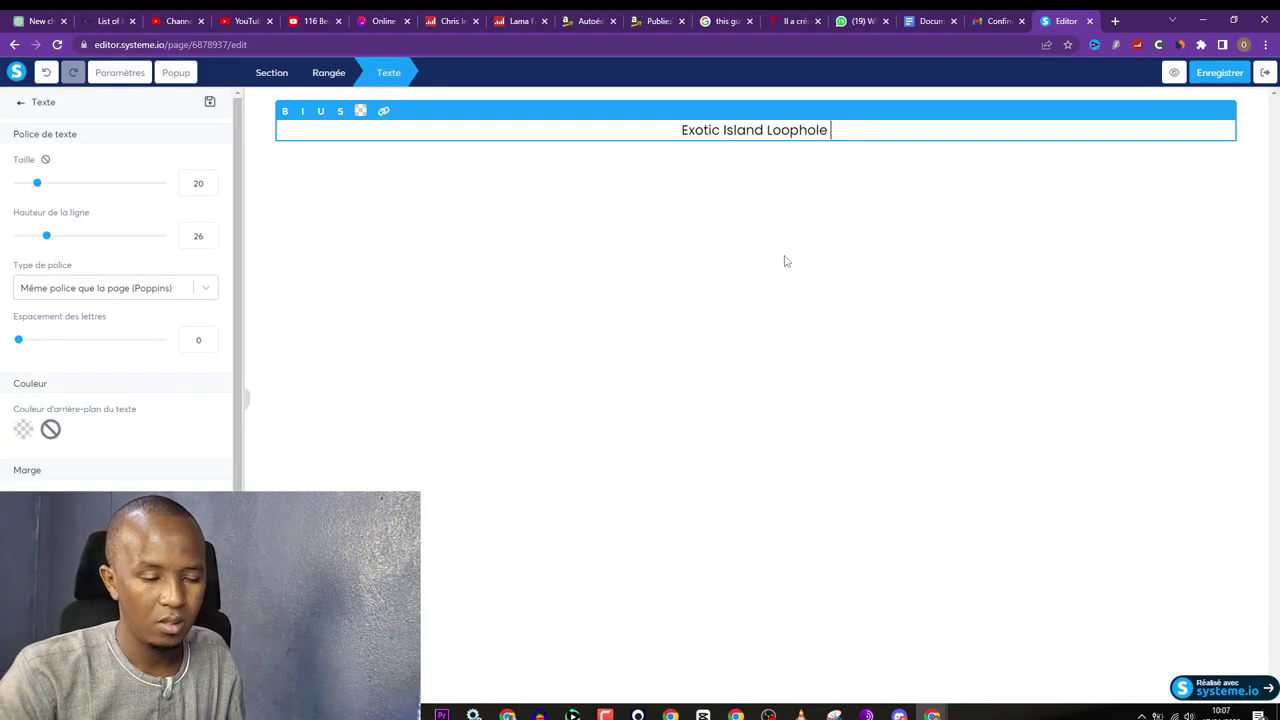
key(Return)
text(Melts 54 LBS of Fat)
triple_click(801, 148)
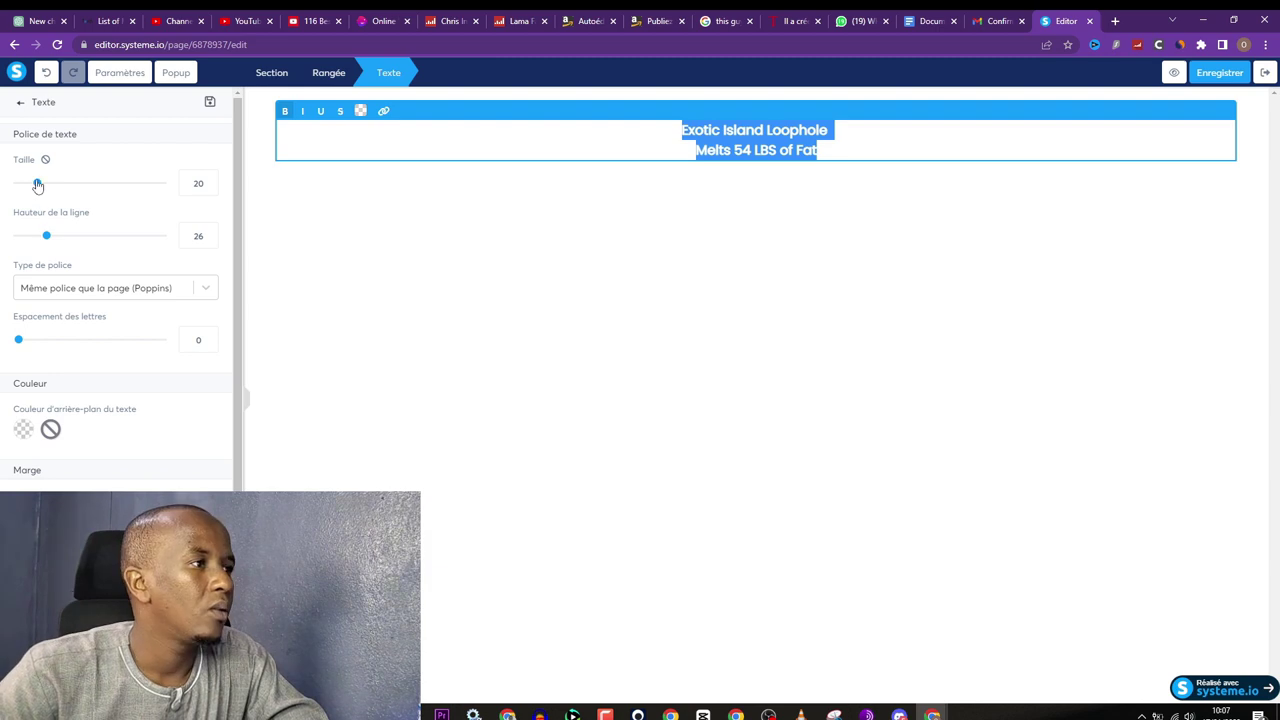
Step: Enlarge the headline to size 47, keeping the Poppins font
drag(37, 183, 81, 185)
click(120, 289)
click(130, 296)
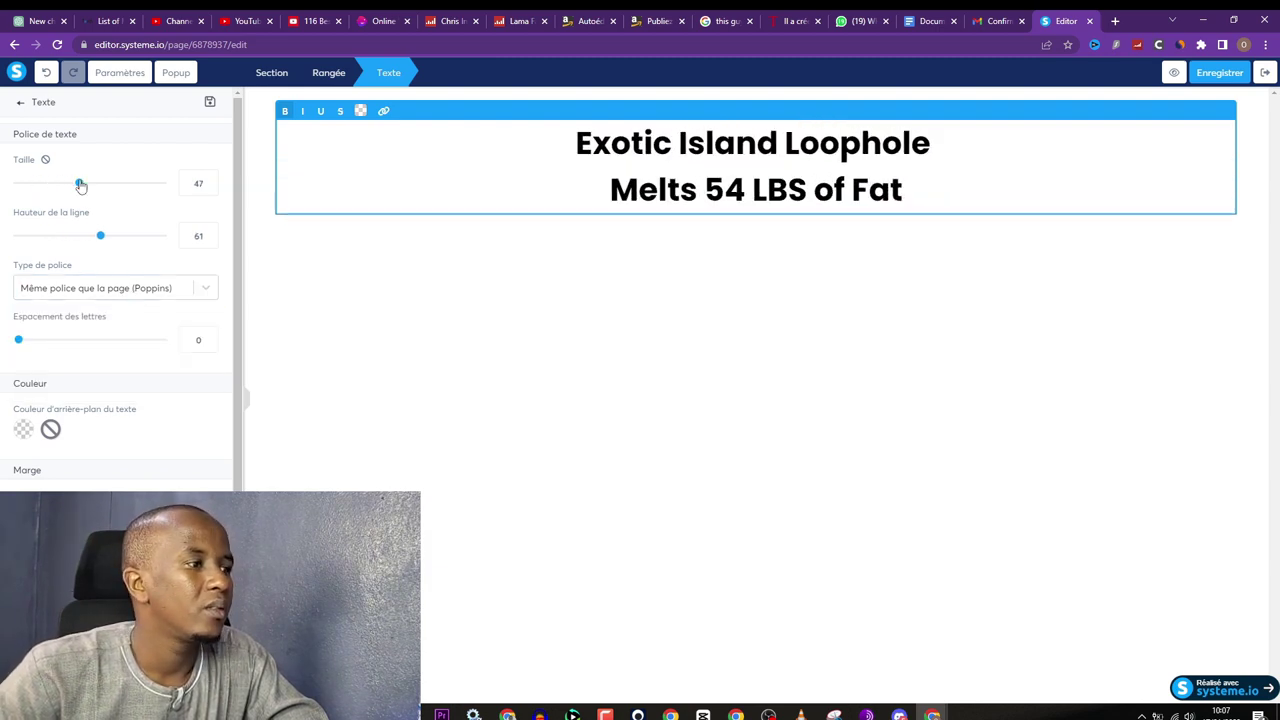
click(377, 273)
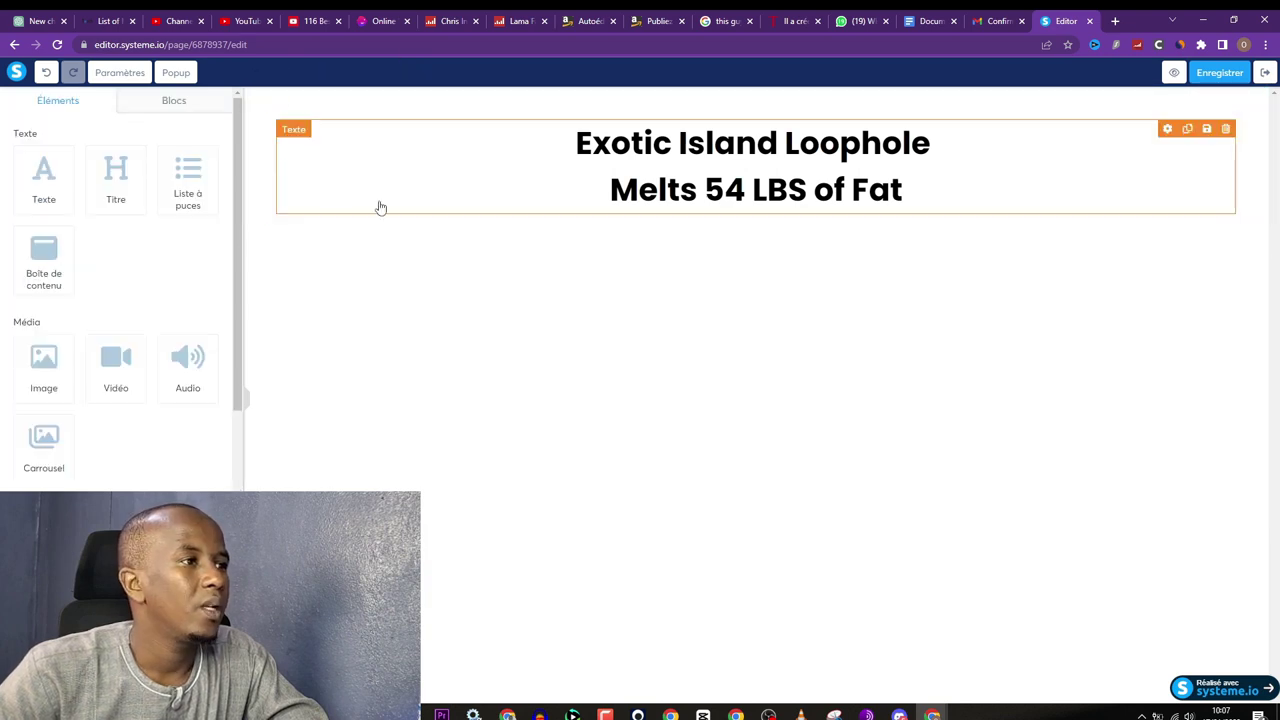
click(1199, 95)
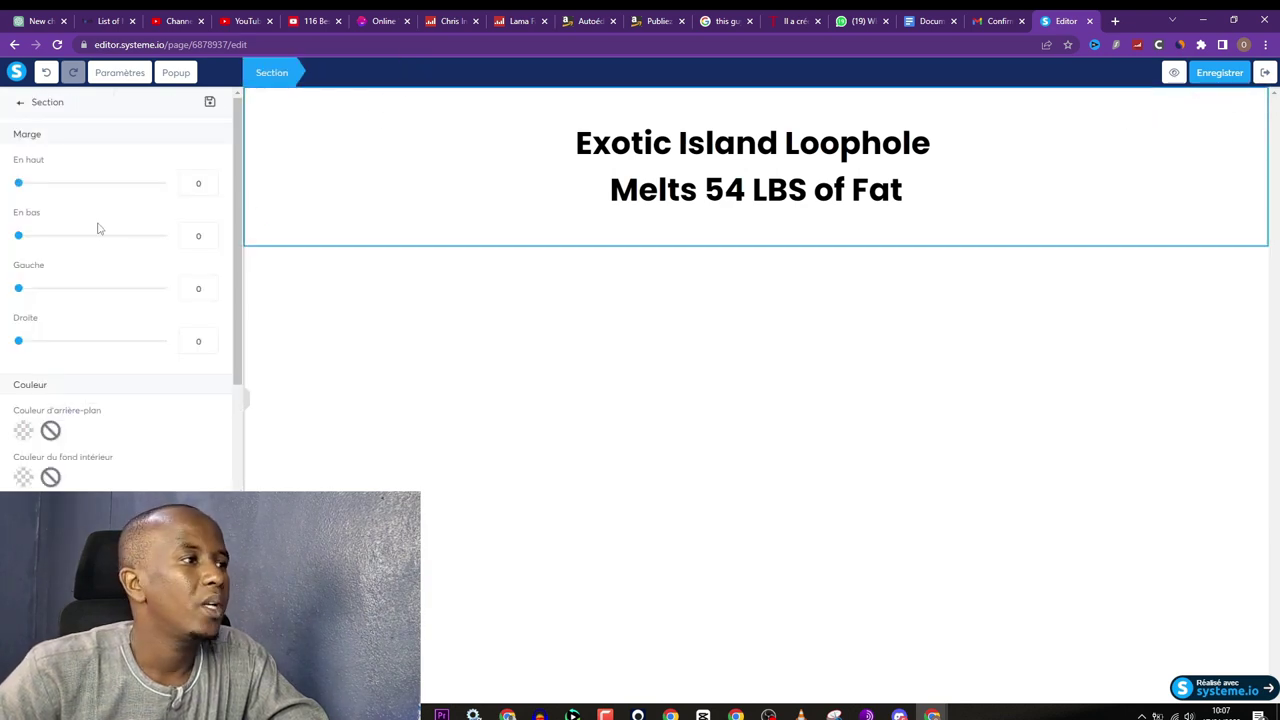
Step: Set the headline section background to the green default colour (417505)
scroll(94, 250, down, 2)
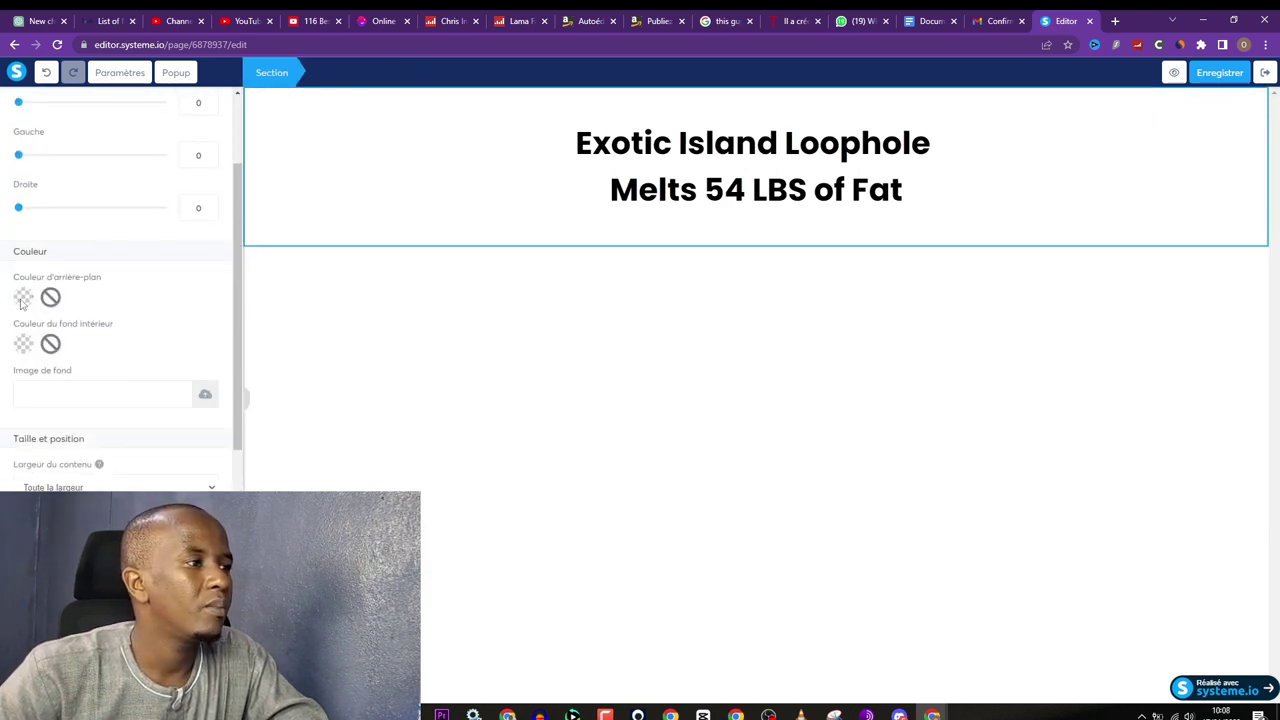
click(23, 297)
click(177, 417)
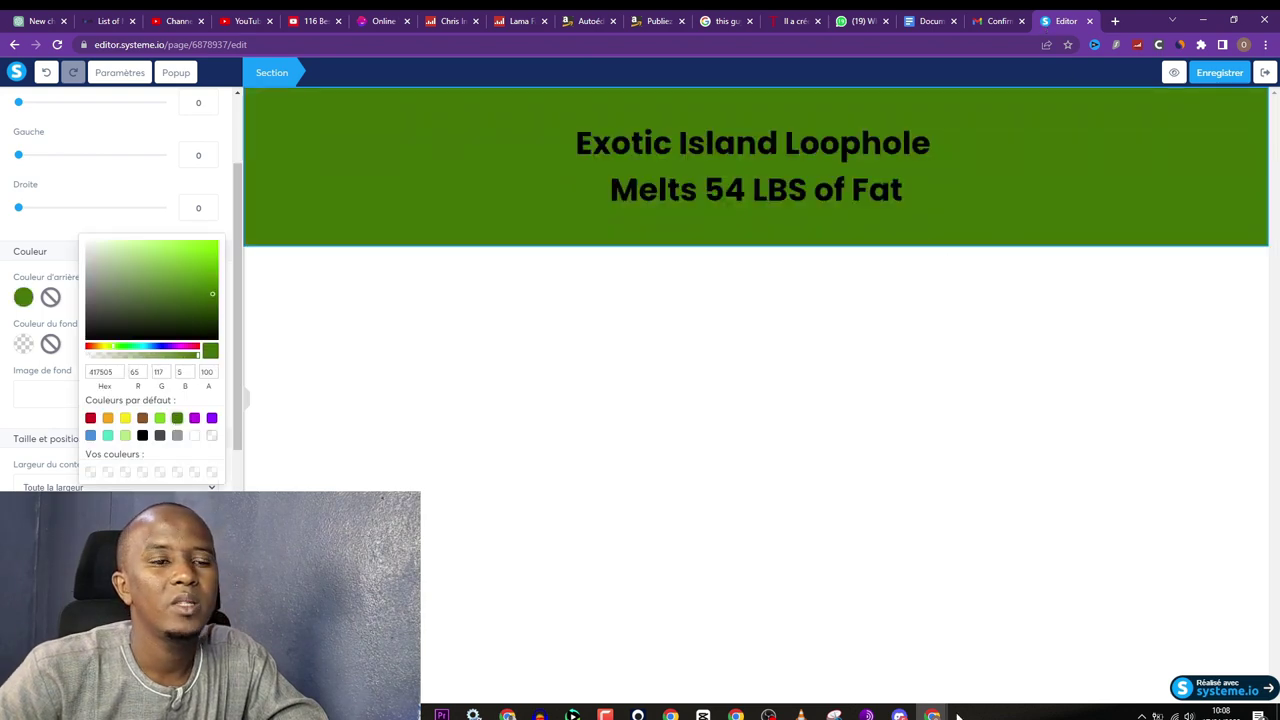
Step: Check the Puradrop sales page headline for reference
mouse_move(932, 714)
click(1005, 660)
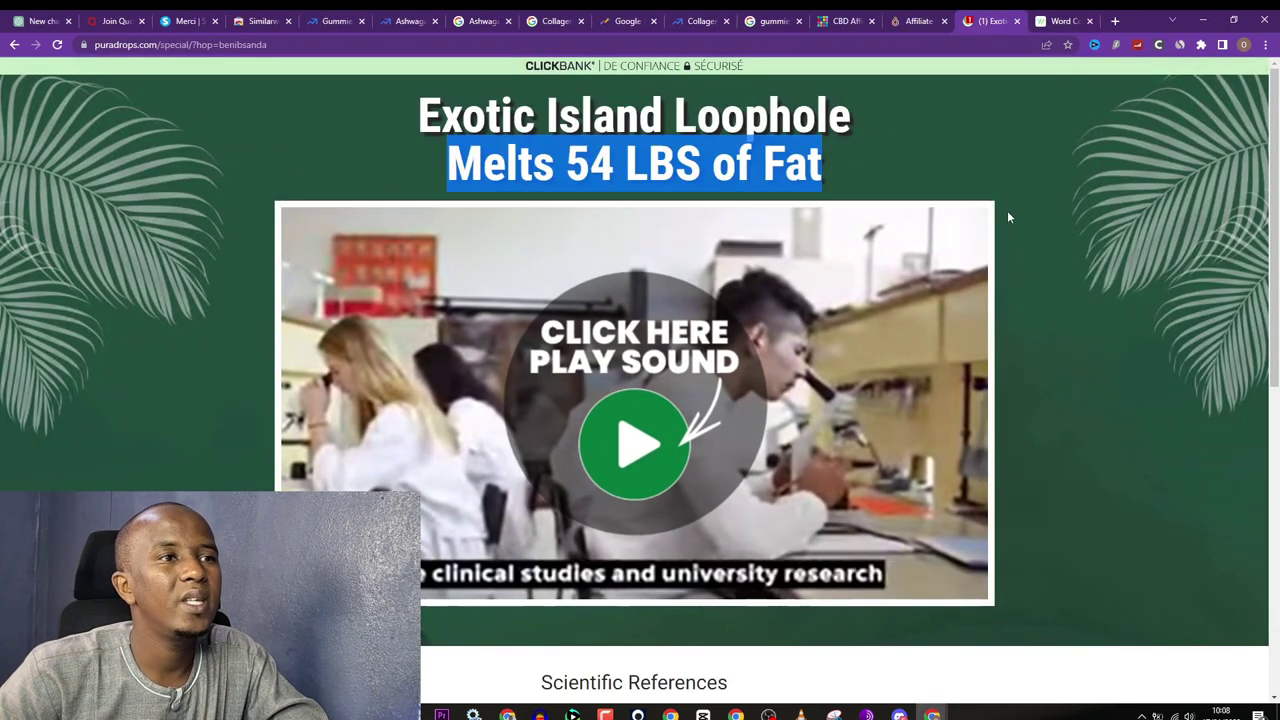
click(933, 150)
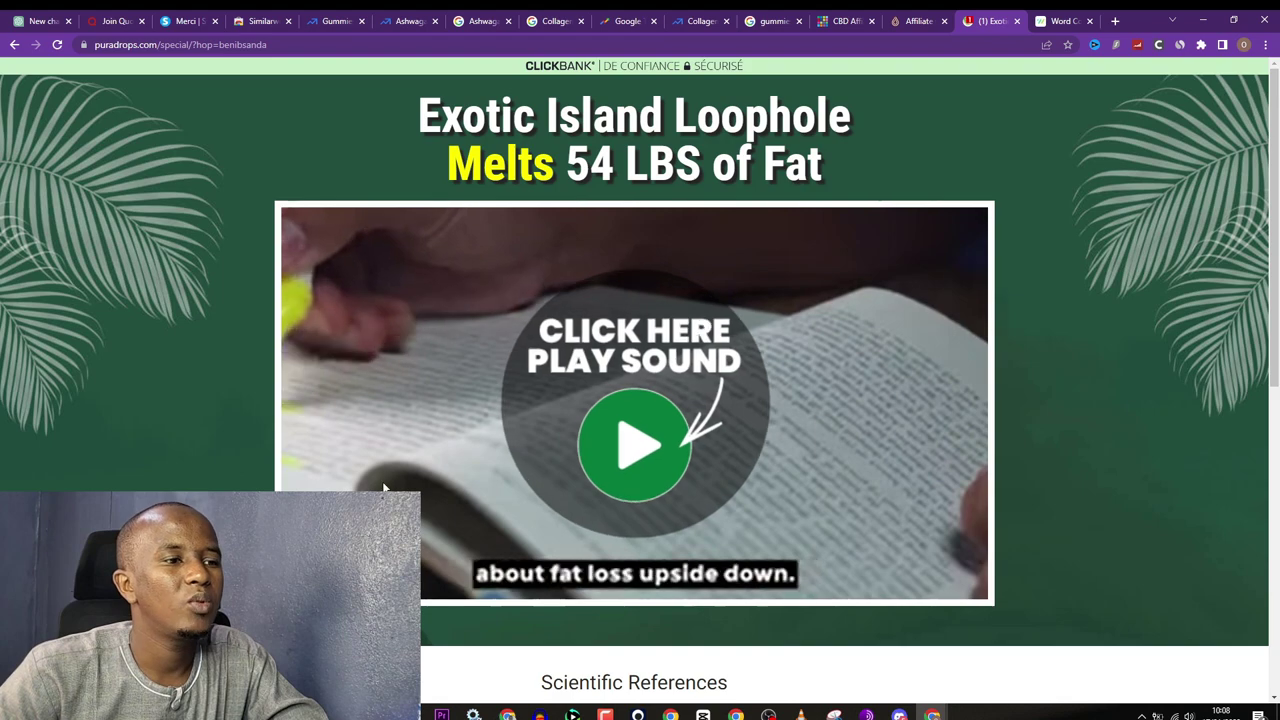
scroll(971, 520, down, 6)
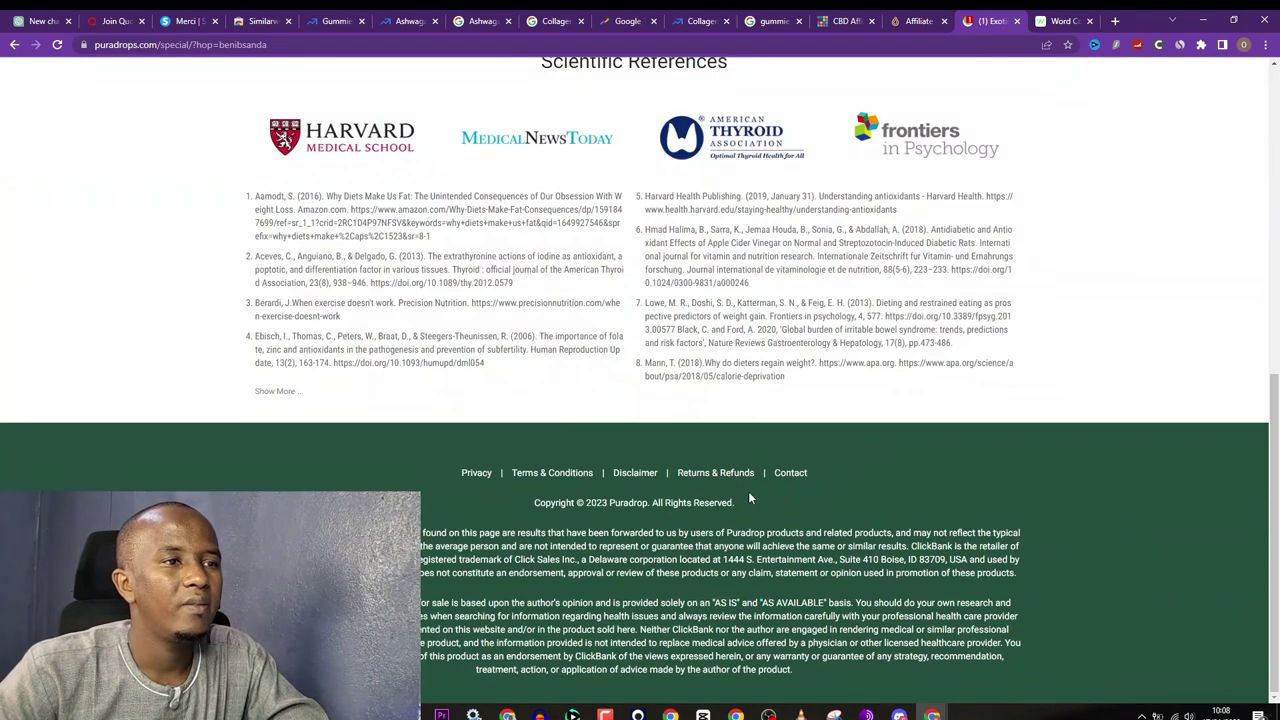
scroll(750, 495, up, 6)
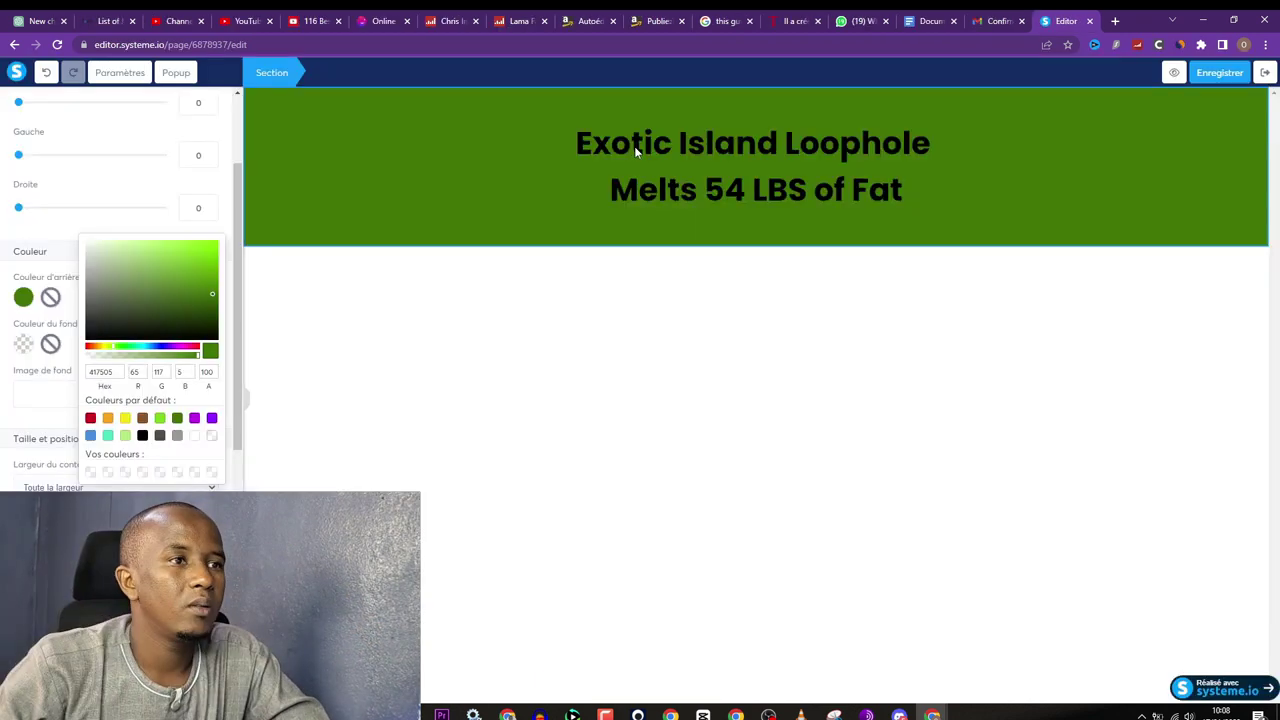
Step: Make the whole headline text white
triple_click(636, 150)
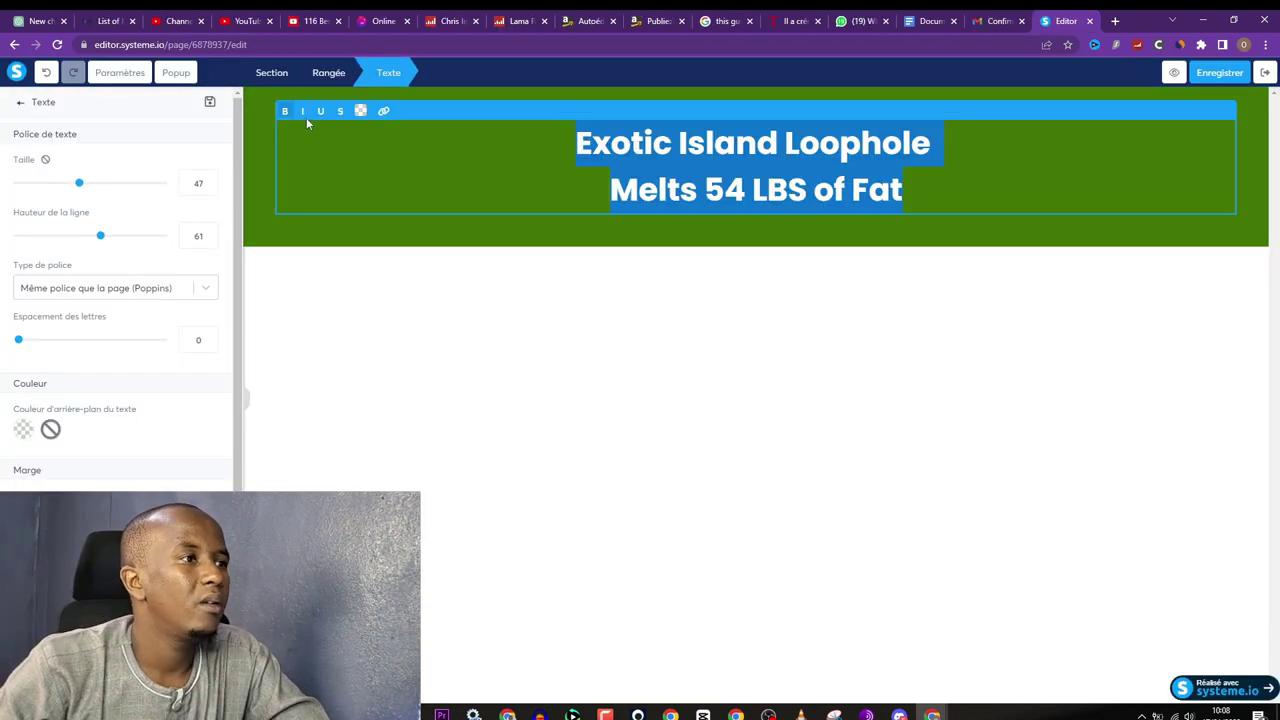
click(360, 111)
click(471, 320)
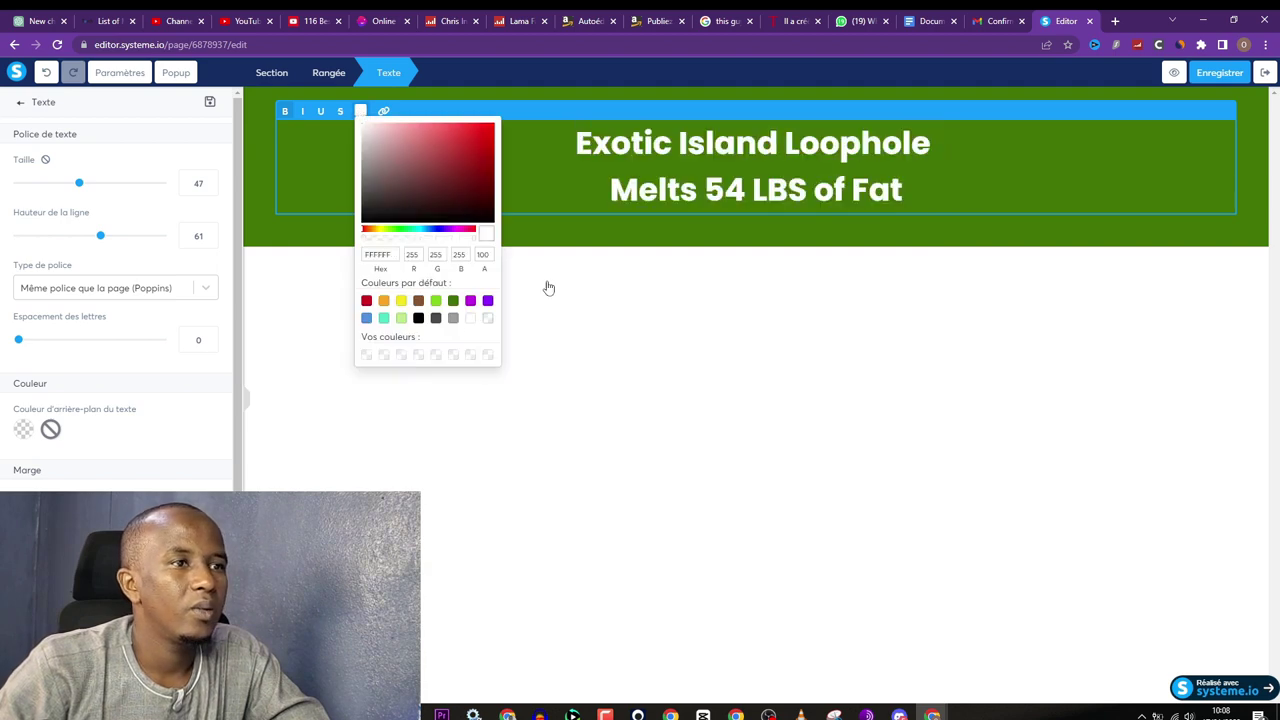
Step: Colour the word 'Melts' yellow (DCD035) and drag an Image block below the headline
drag(606, 186, 665, 189)
click(360, 113)
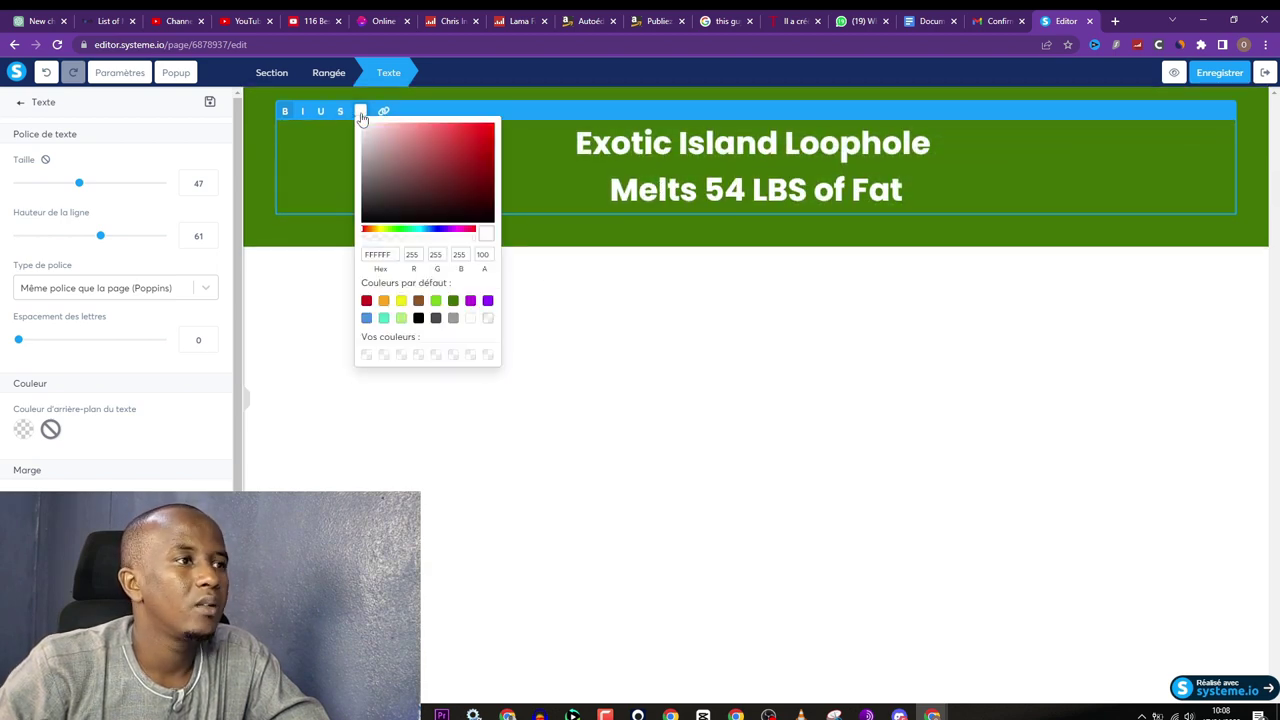
click(402, 303)
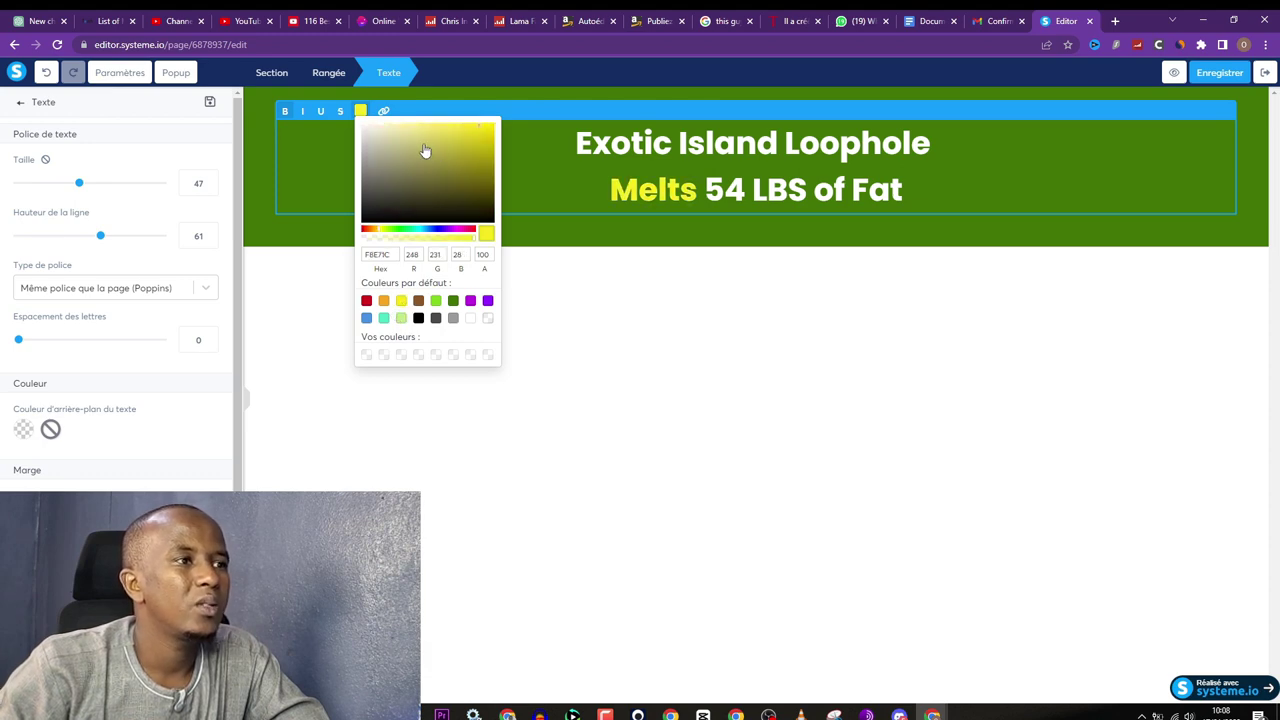
click(440, 166)
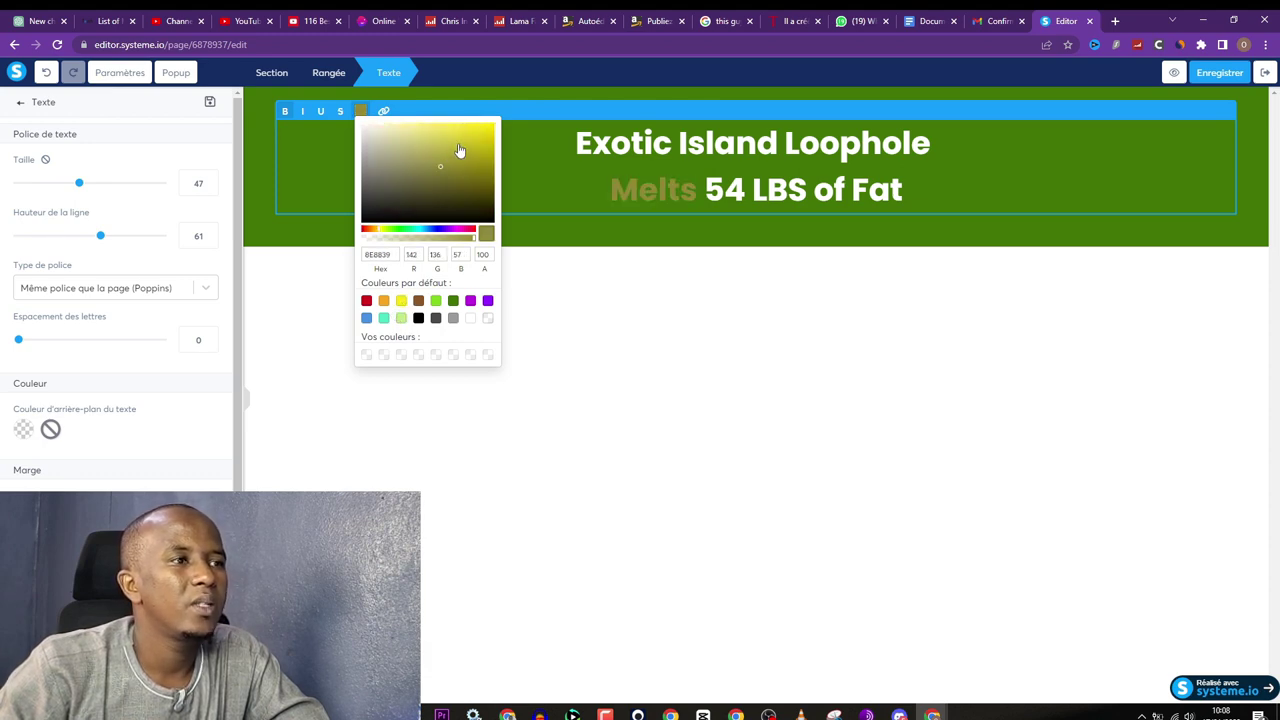
click(462, 146)
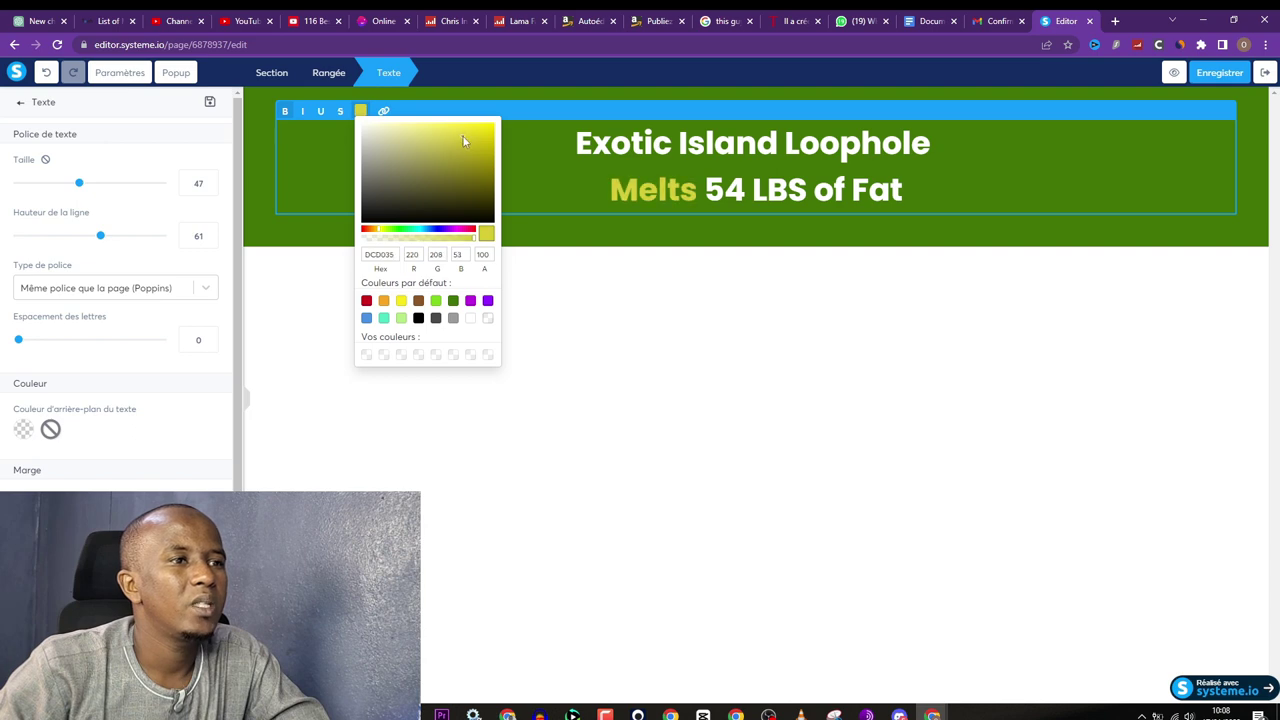
click(634, 330)
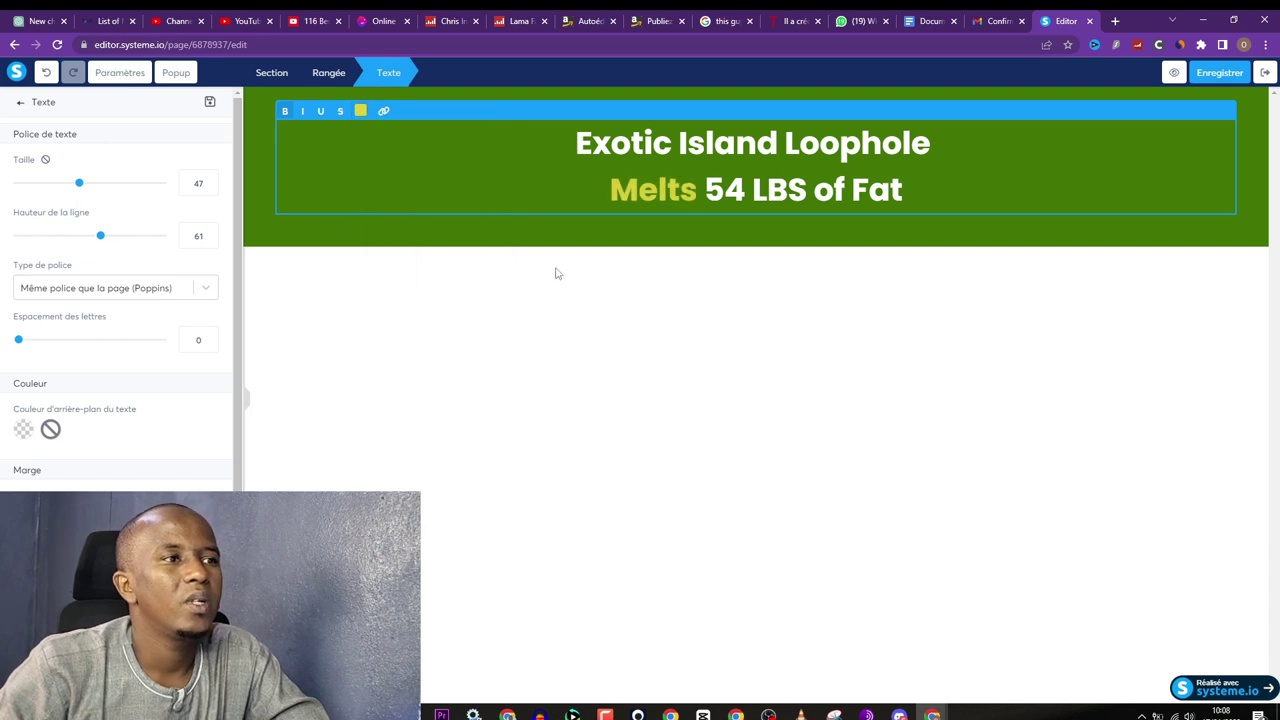
click(22, 107)
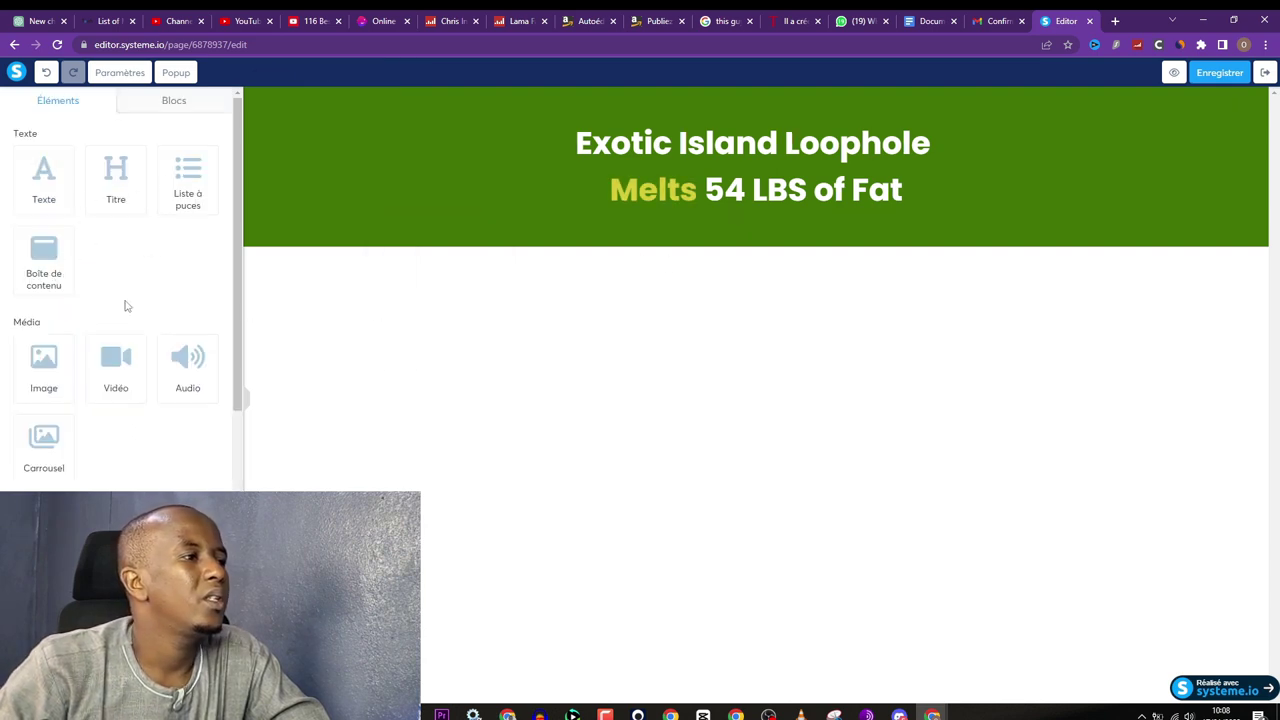
drag(37, 370, 729, 232)
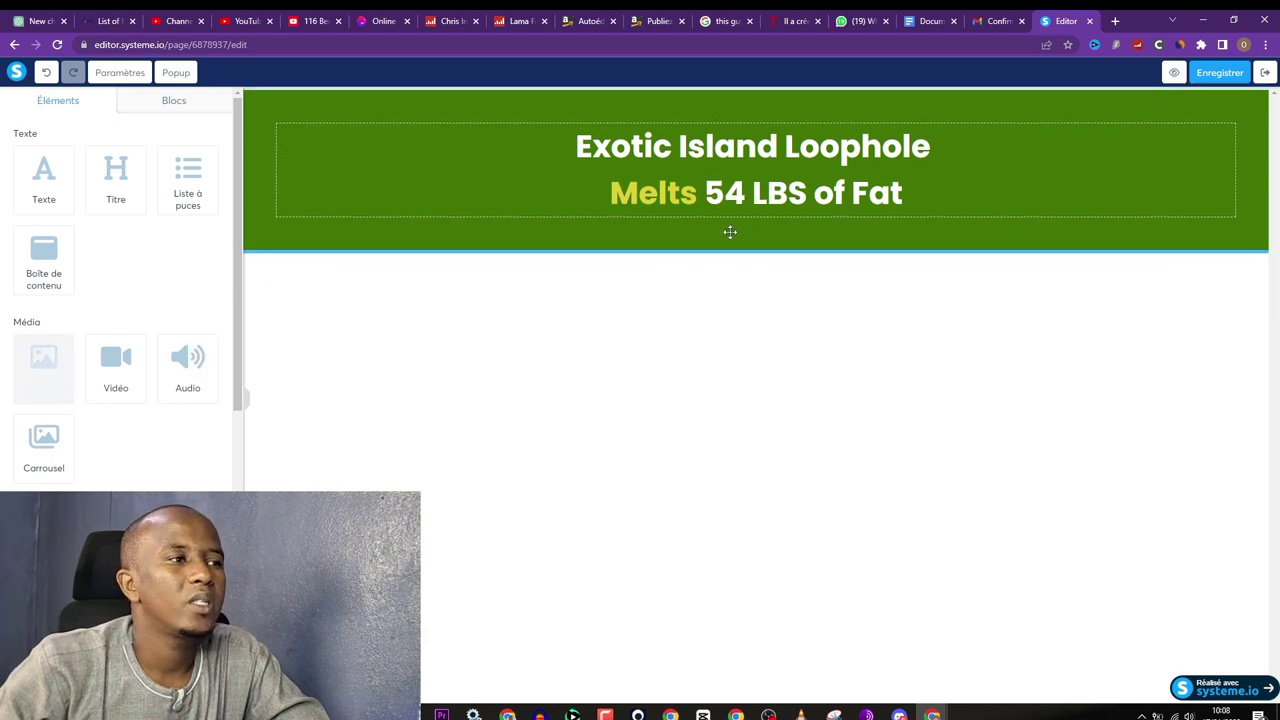
Step: Select the empty image block under the headline and switch to the Puradrop sales page
click(726, 397)
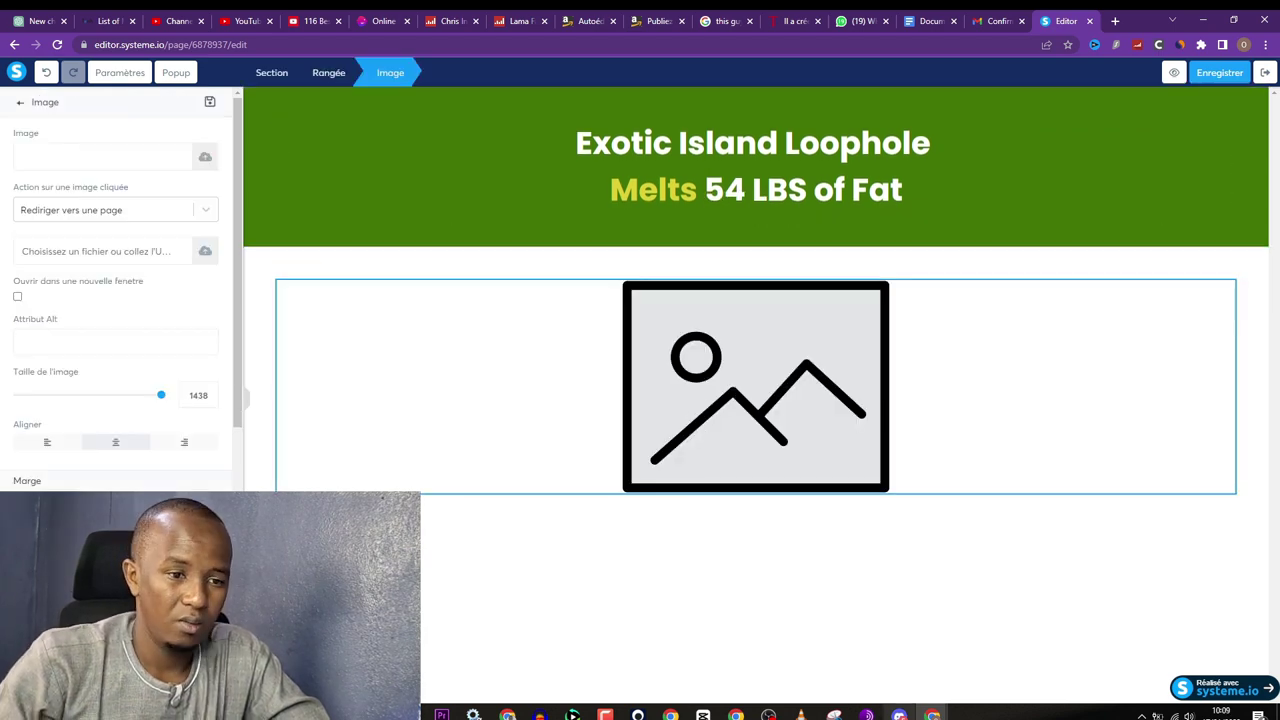
mouse_move(950, 713)
click(1003, 655)
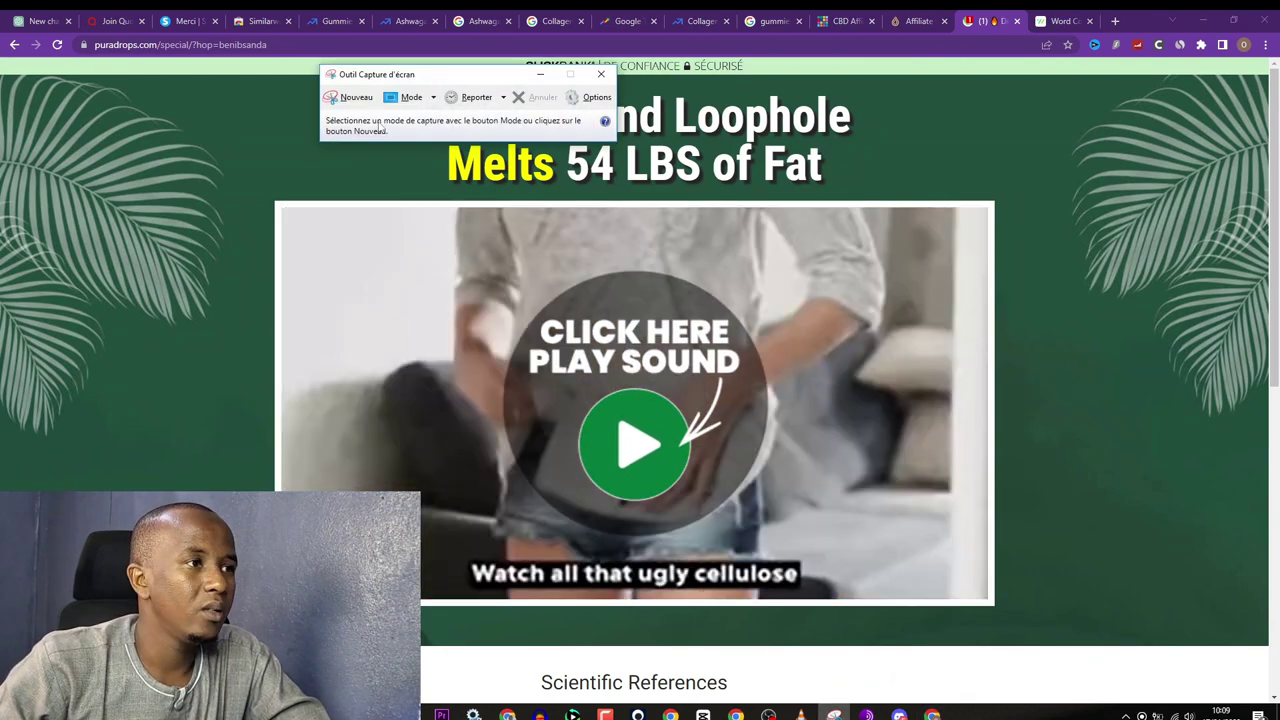
Step: Take a new Snipping Tool capture of the sales page's video thumbnail area
key(ctrl+n)
drag(274, 201, 996, 606)
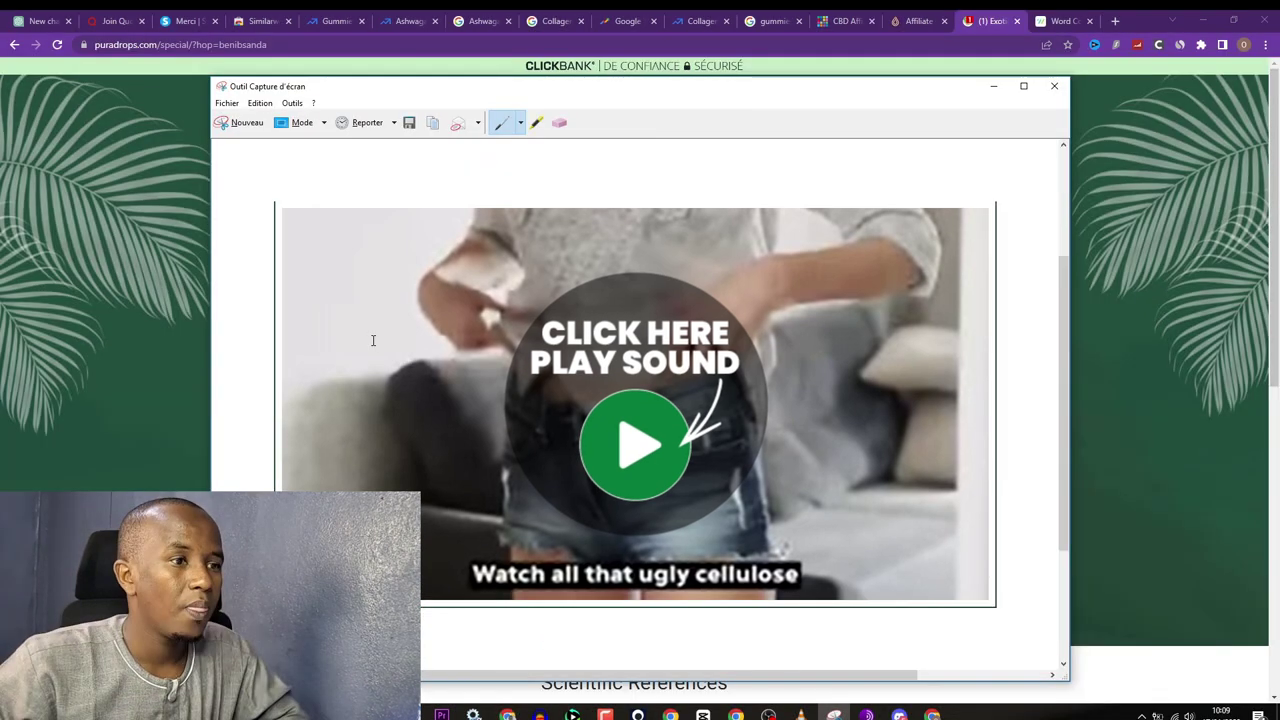
click(932, 715)
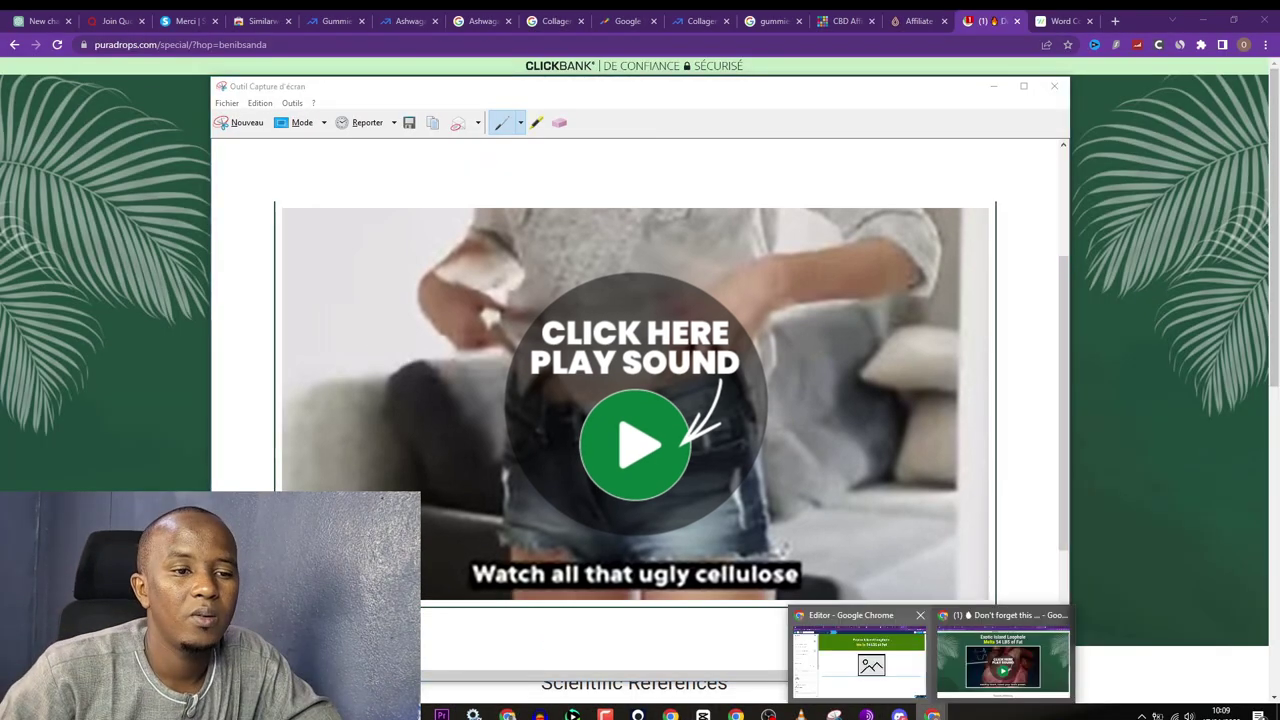
Step: Upload 12g.PNG into the image block and shrink it to width 1084
click(871, 662)
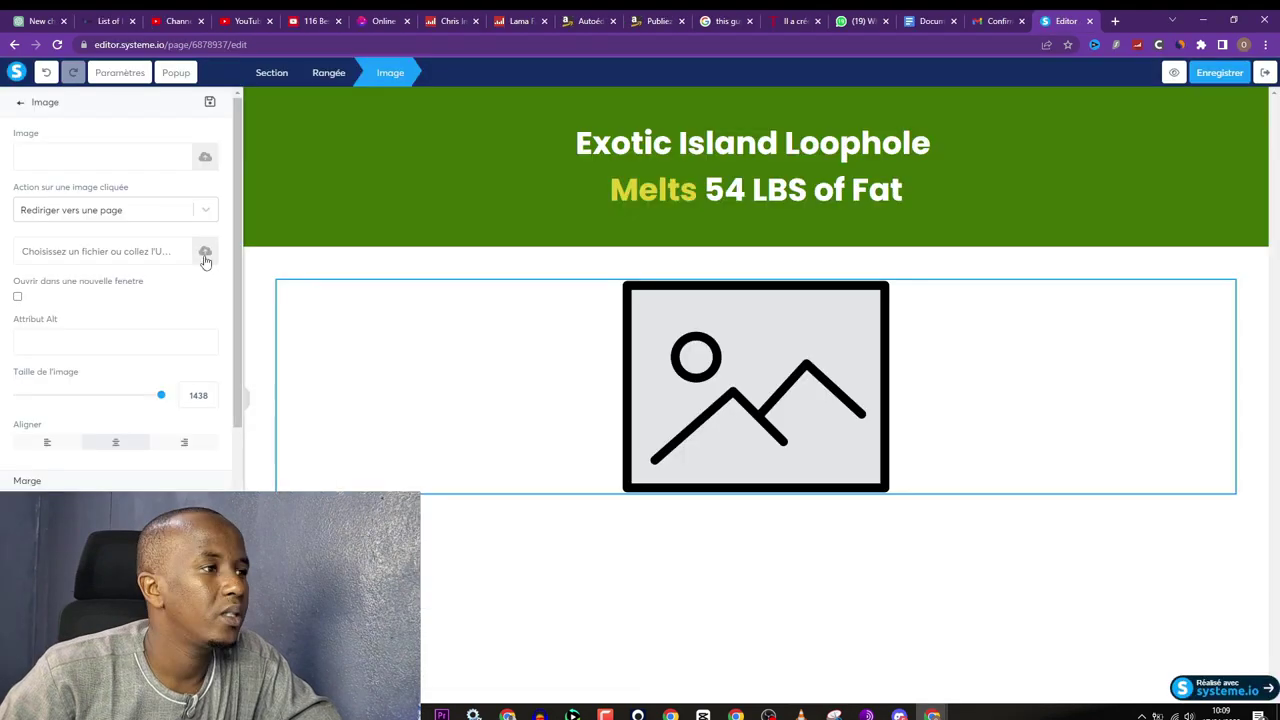
click(205, 254)
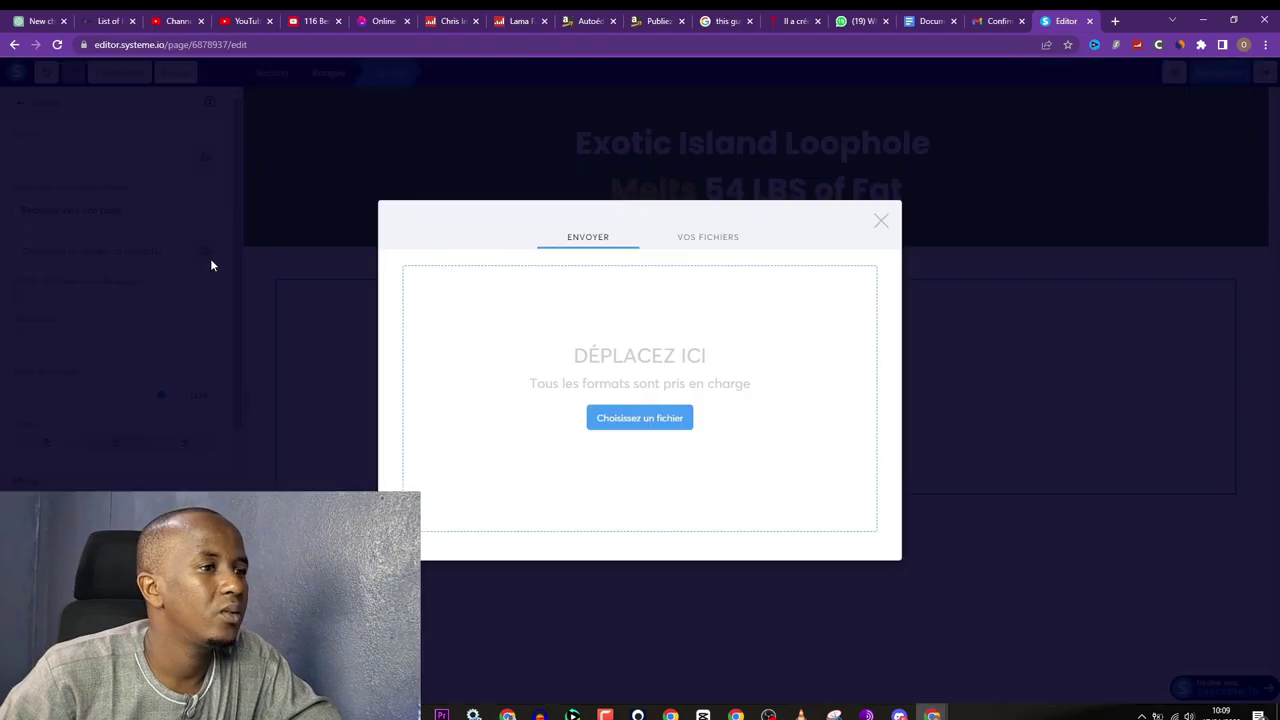
click(637, 420)
click(48, 363)
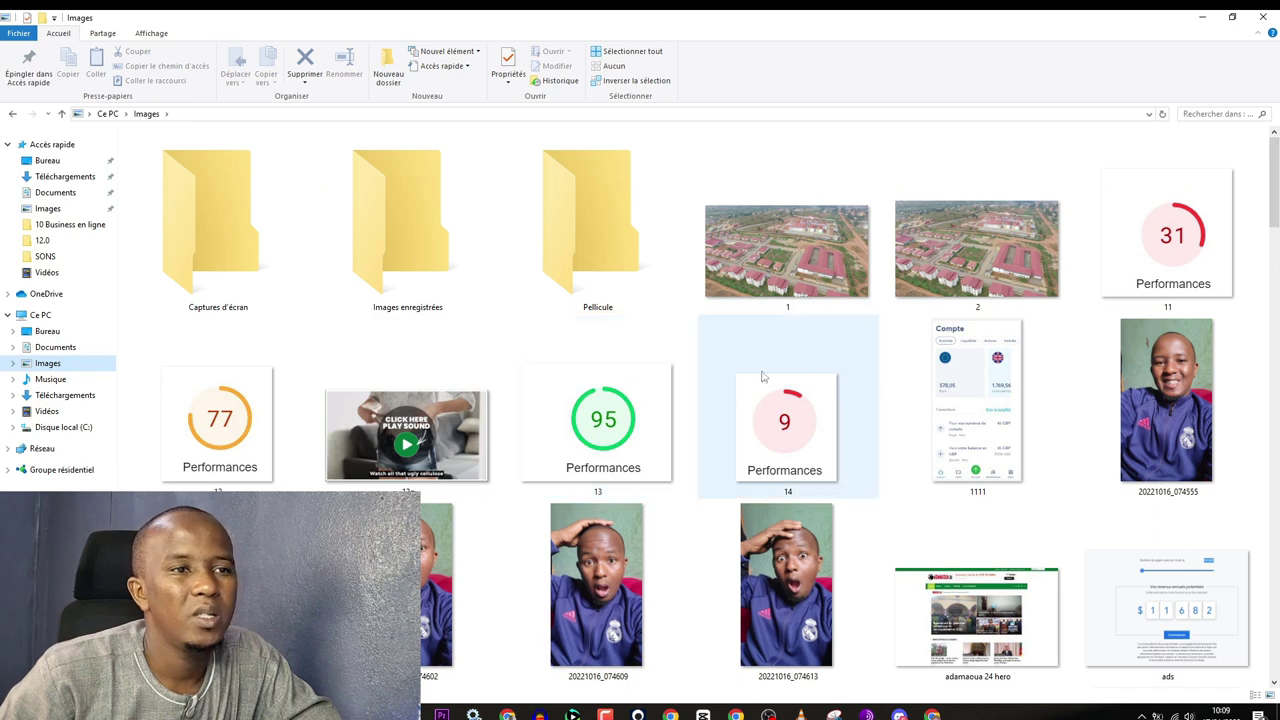
scroll(600, 400, down, 3)
mouse_move(932, 712)
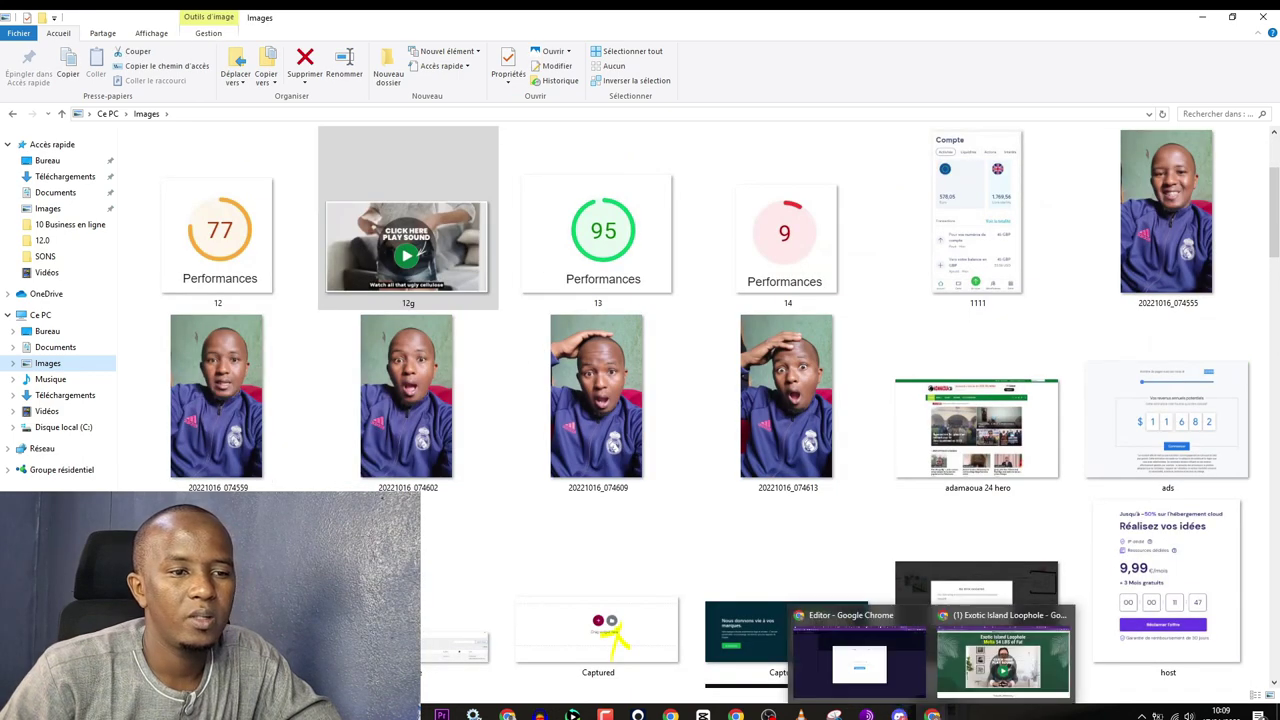
click(864, 684)
drag(866, 684, 623, 423)
click(853, 566)
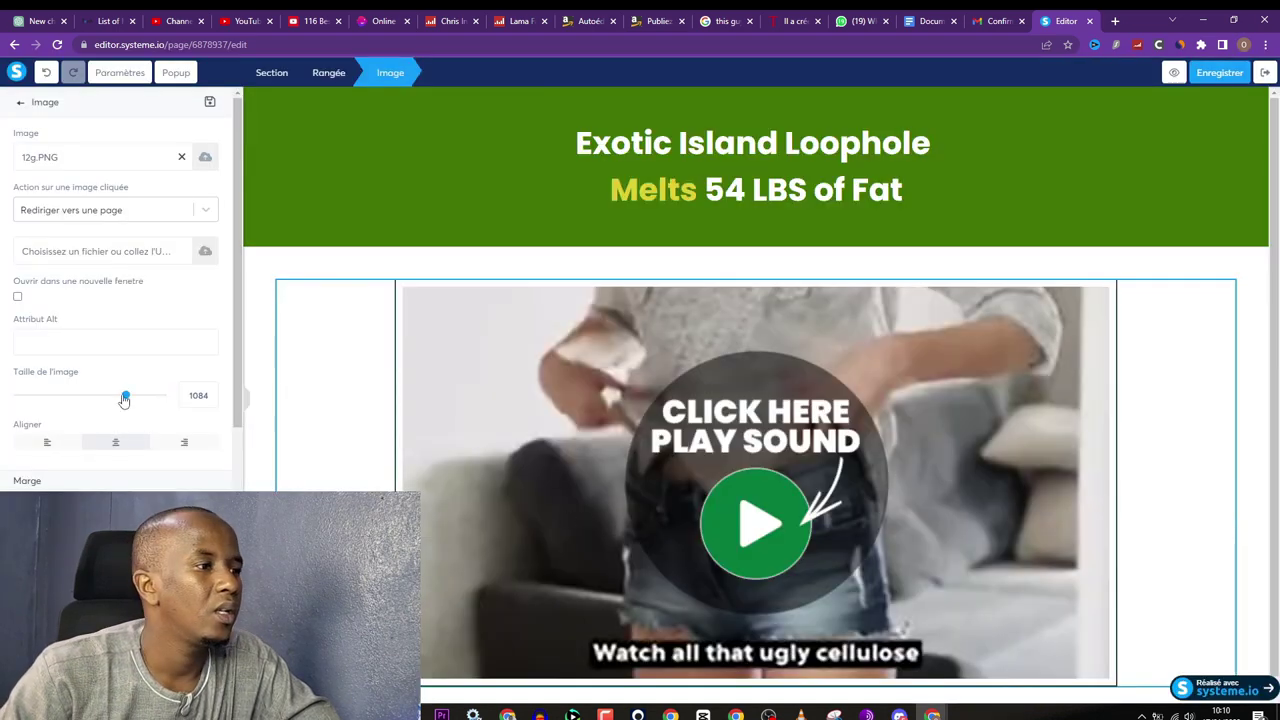
drag(113, 399, 104, 396)
click(416, 220)
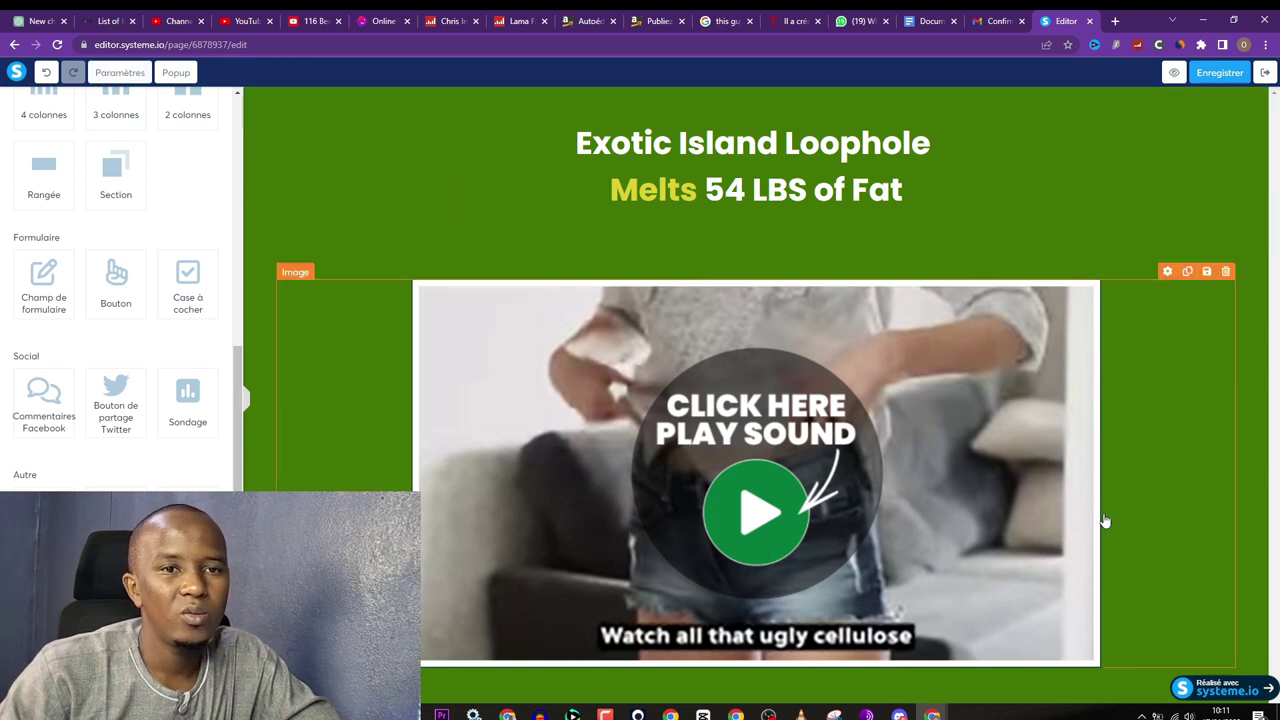
Step: Preview the page with the side panel hidden and compare it with the Puradrop original
click(120, 72)
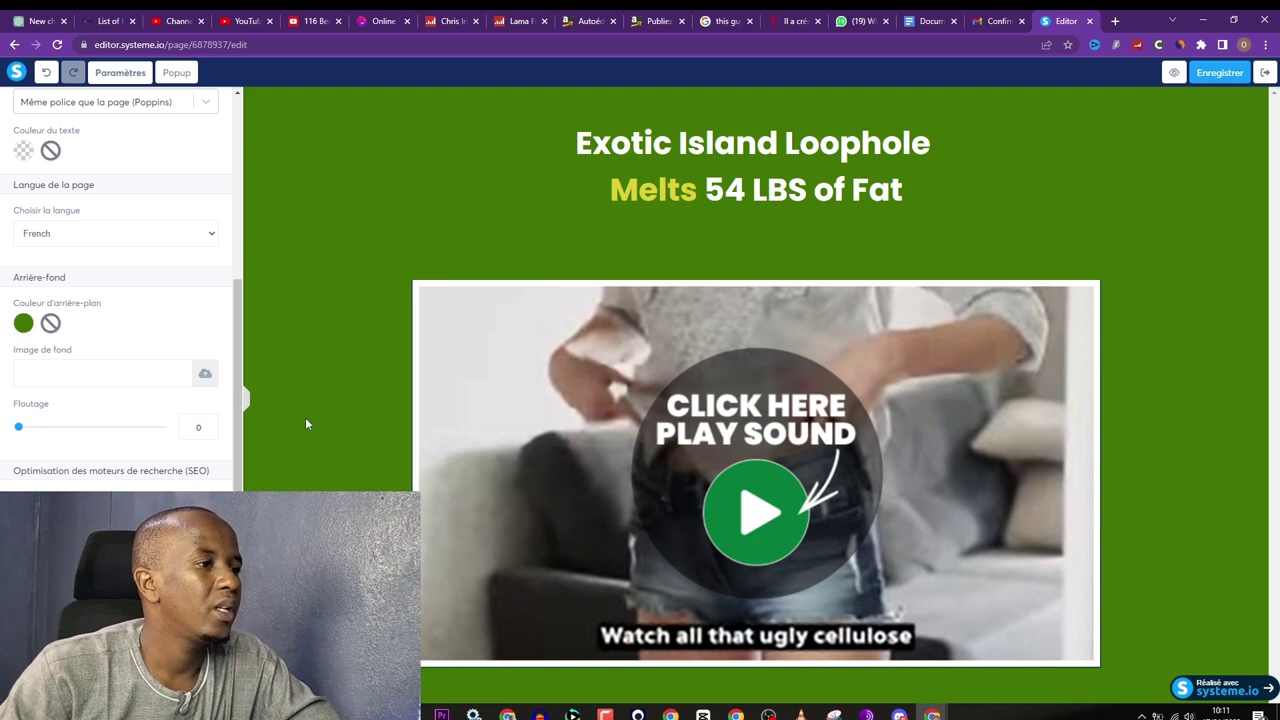
click(246, 402)
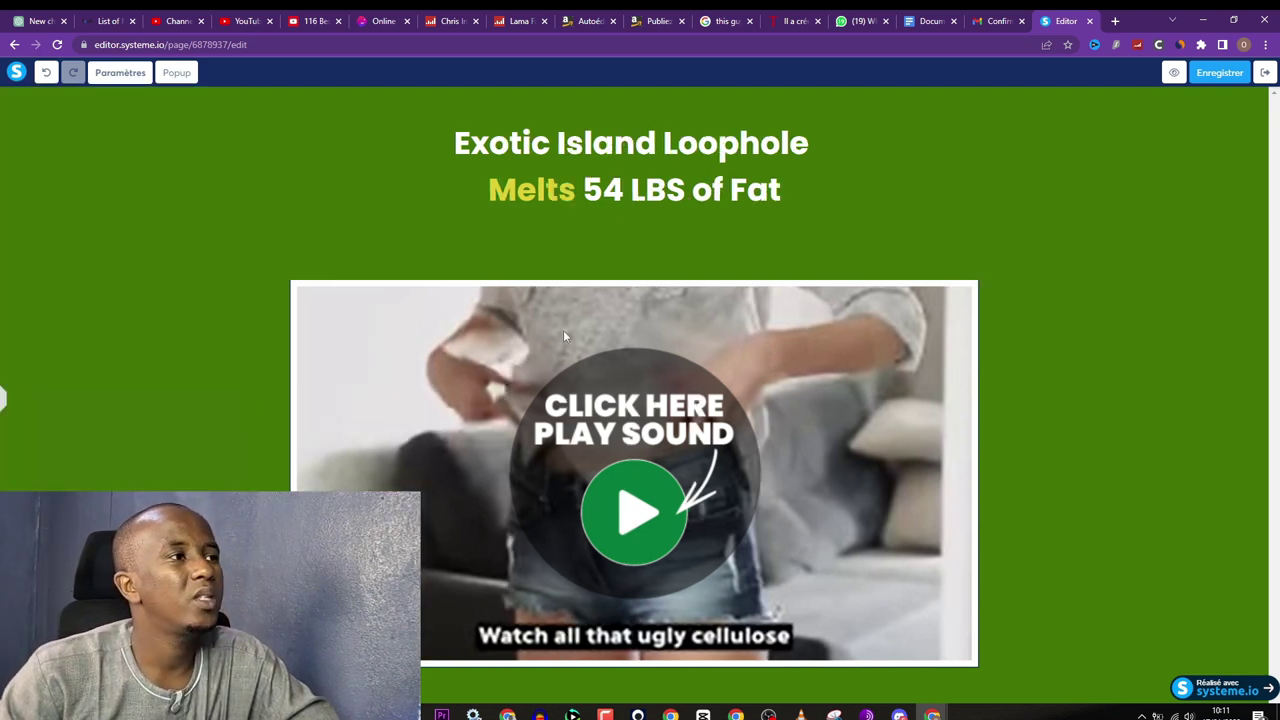
mouse_move(932, 712)
click(1000, 665)
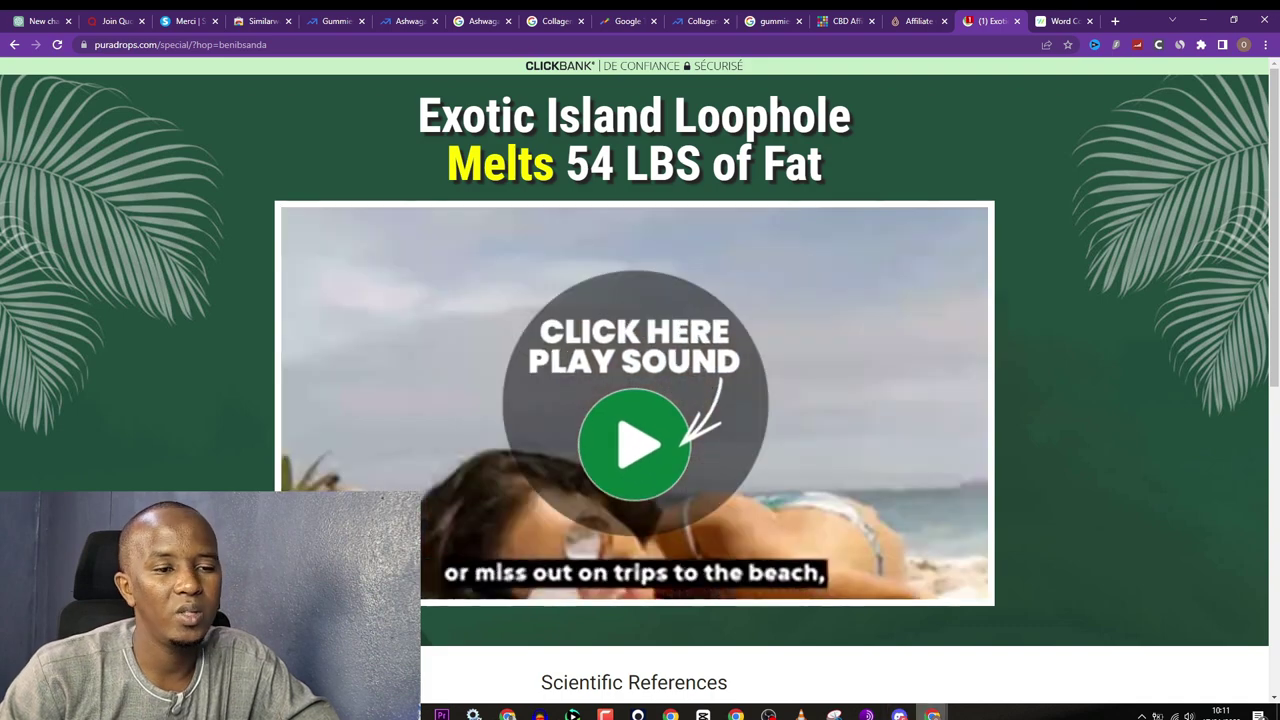
Step: Restore the editing panel and select the 12g.PNG thumbnail image
click(857, 660)
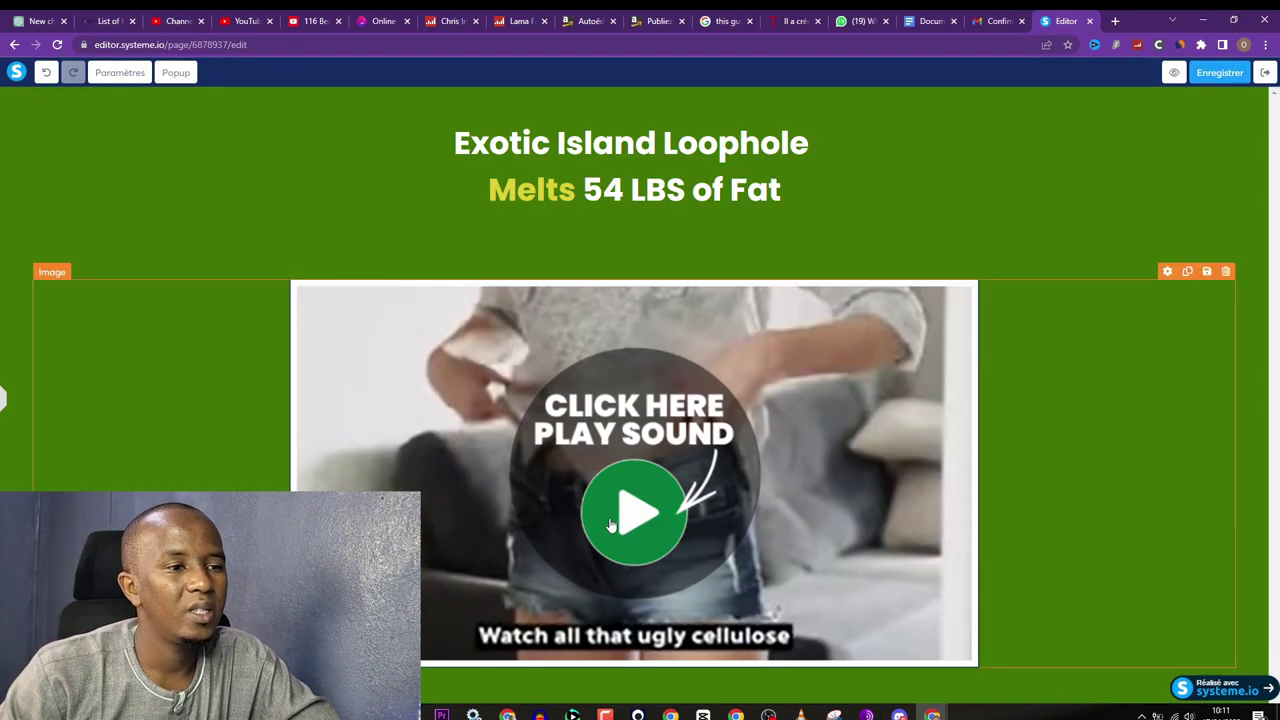
click(4, 399)
click(760, 506)
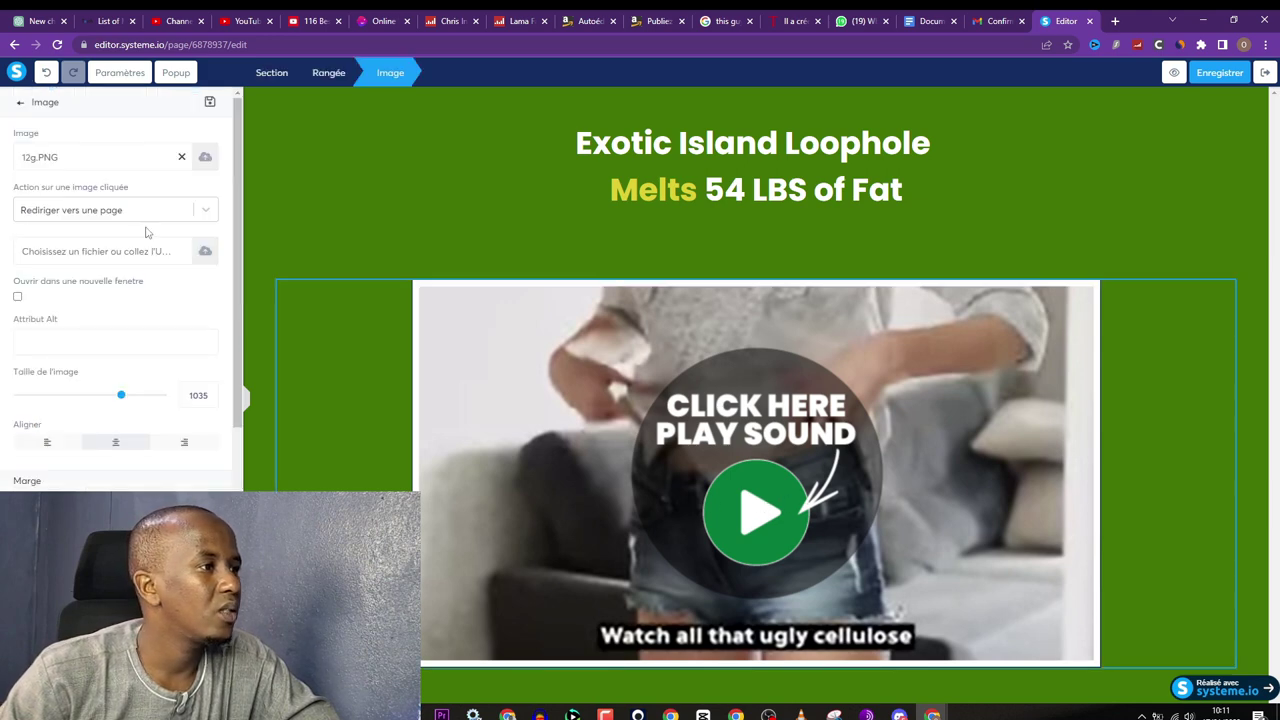
Step: Set the thumbnail's click action to open a popup
click(203, 212)
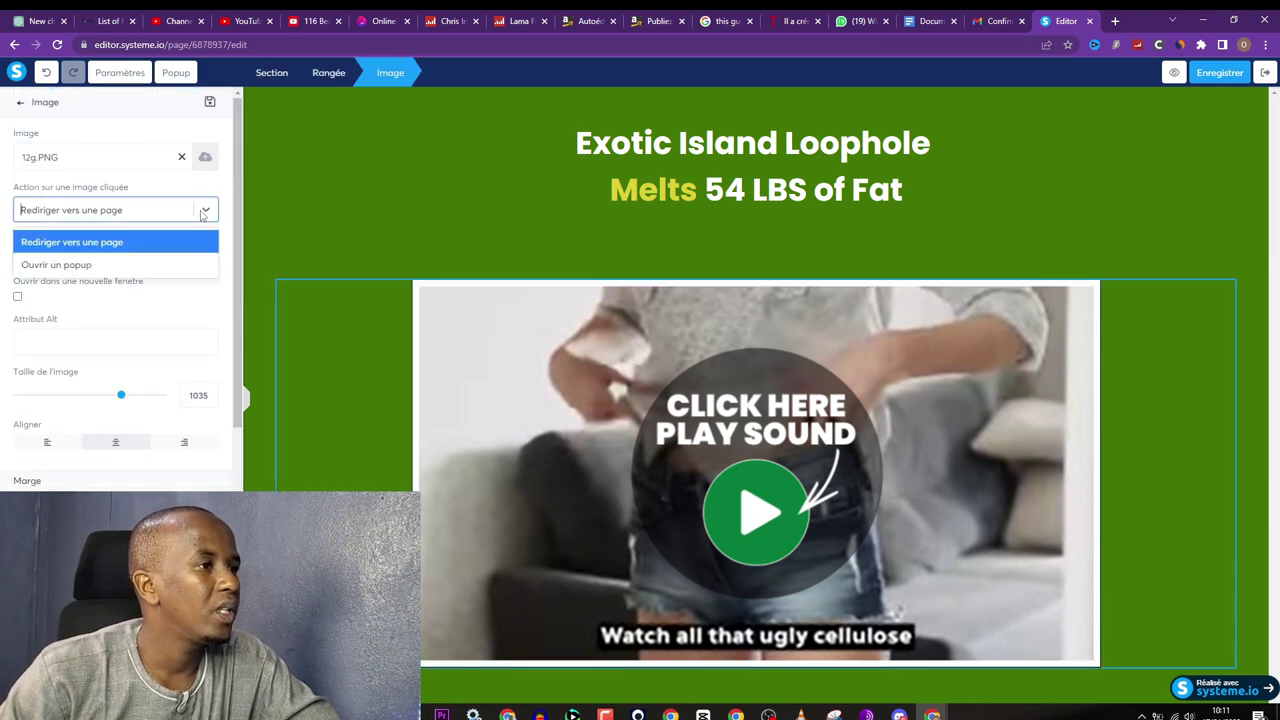
click(85, 264)
click(105, 264)
click(106, 263)
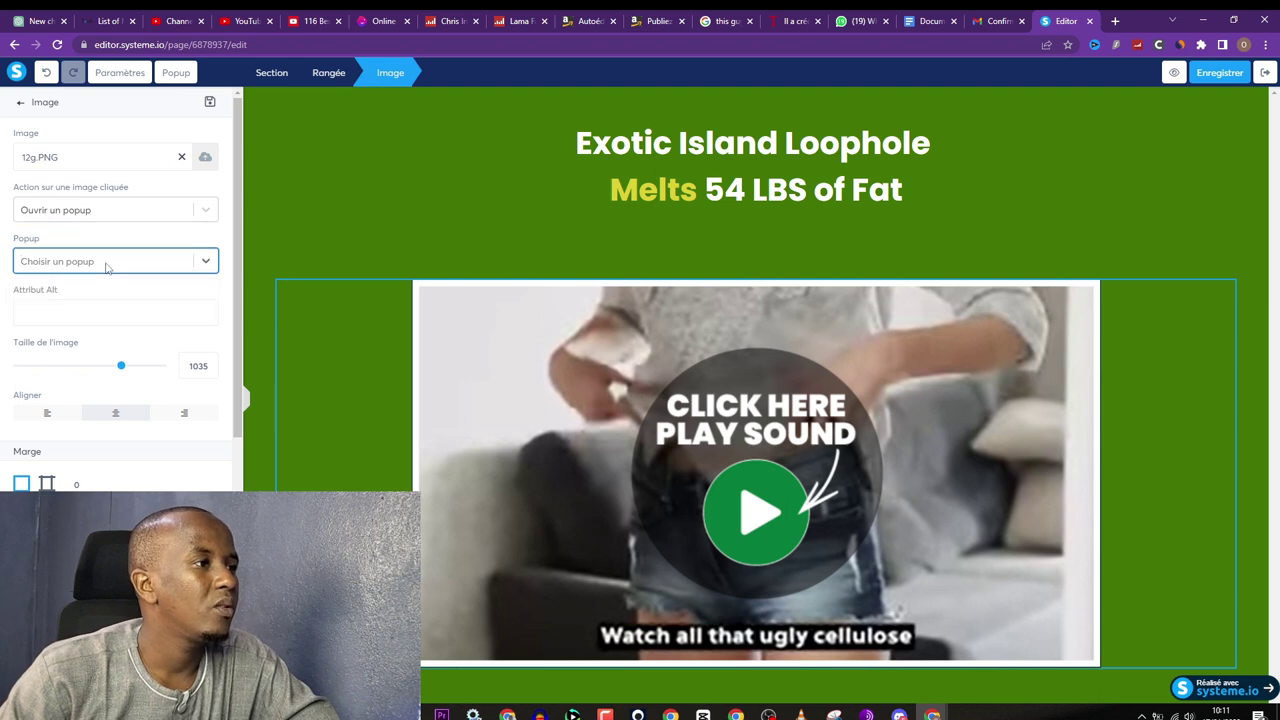
Step: Open the signup popup and paste the sales page headline into its heading
click(175, 72)
click(117, 196)
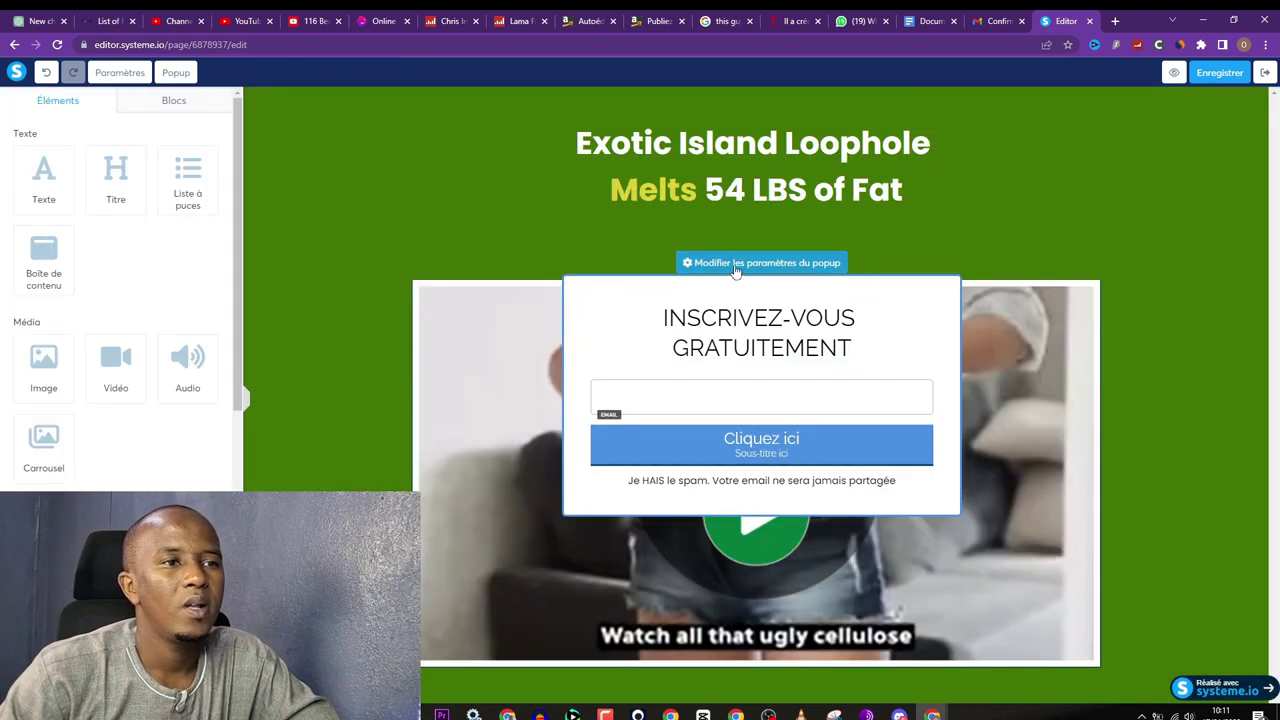
click(843, 328)
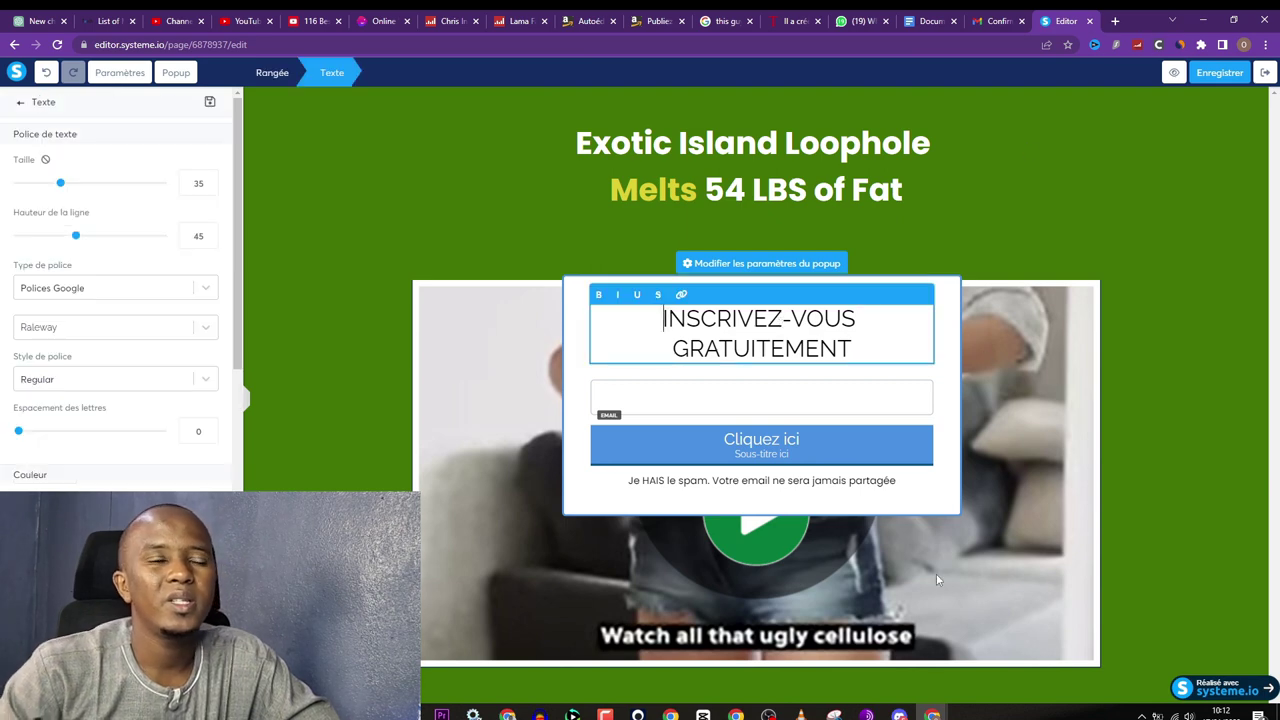
mouse_move(932, 714)
click(1007, 660)
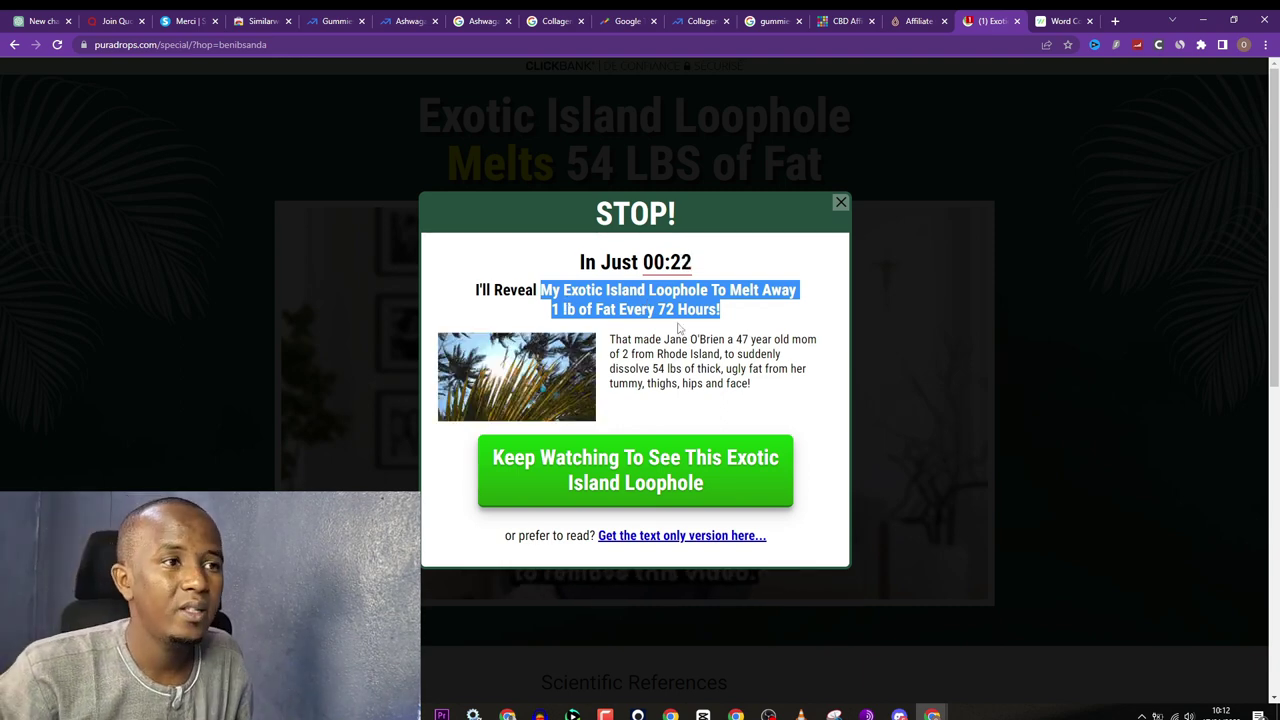
key(alt+Tab)
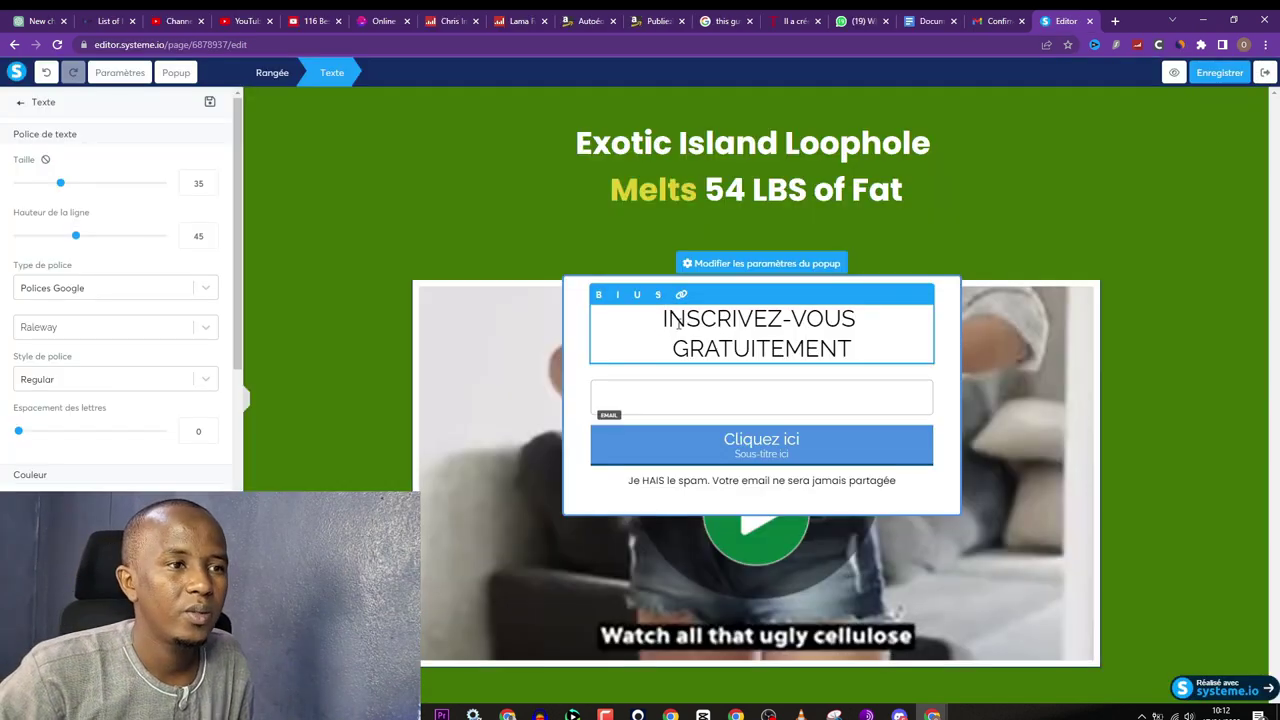
triple_click(677, 322)
text(My Exotic Island Loophole To Melt Away 1 lb of Fat Every 72 Hours!)
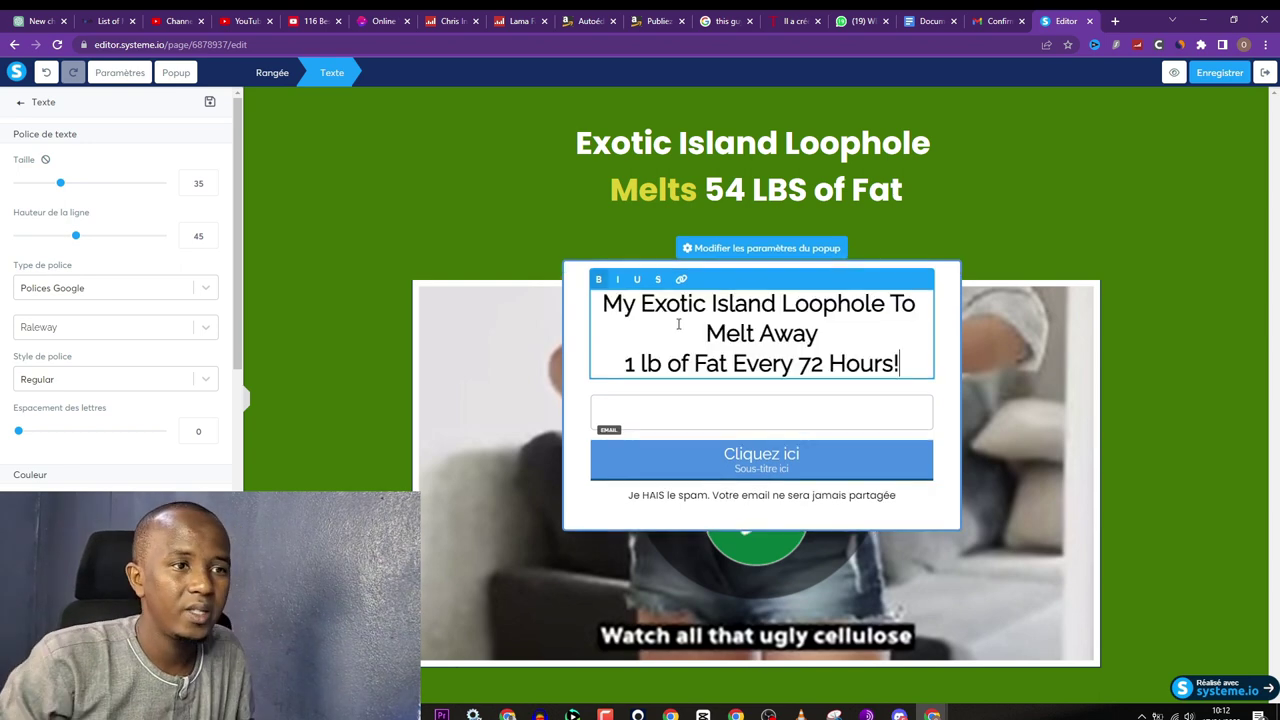
Step: Type 'Put your e-mail to see' into the heading, then capitalise E-mail, To and See
click(605, 320)
text(Put yo)
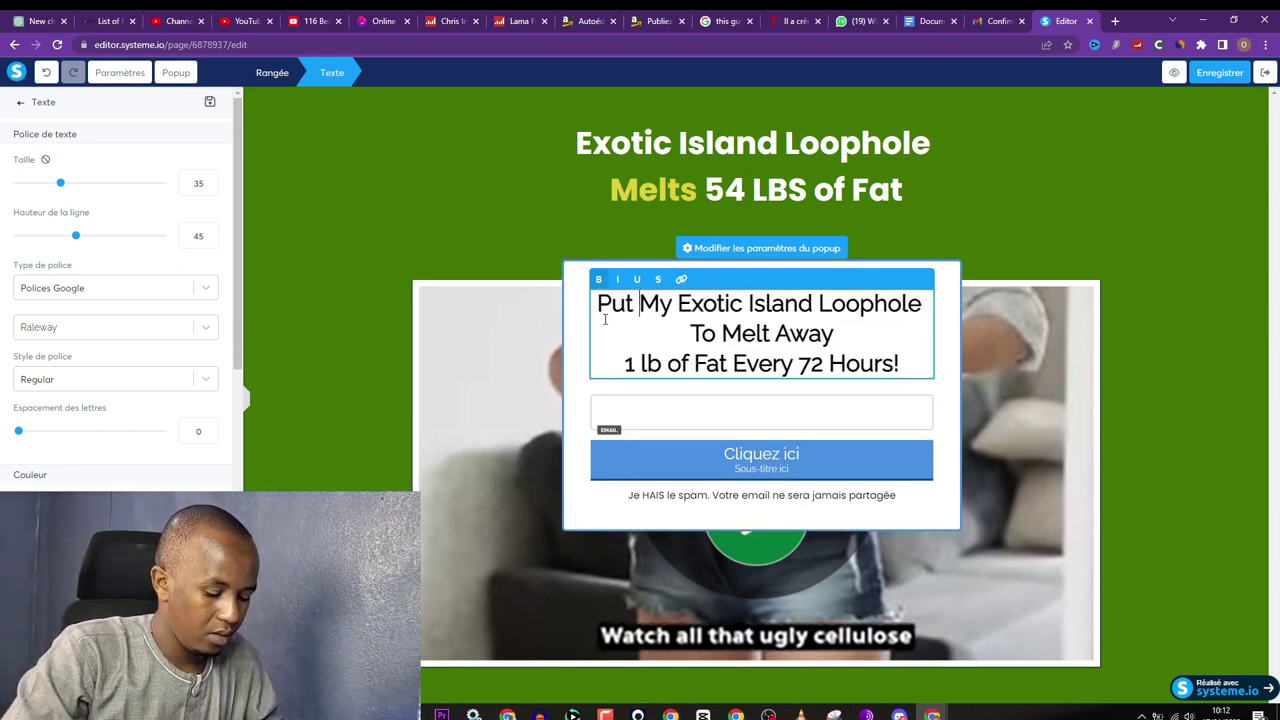
text(ur )
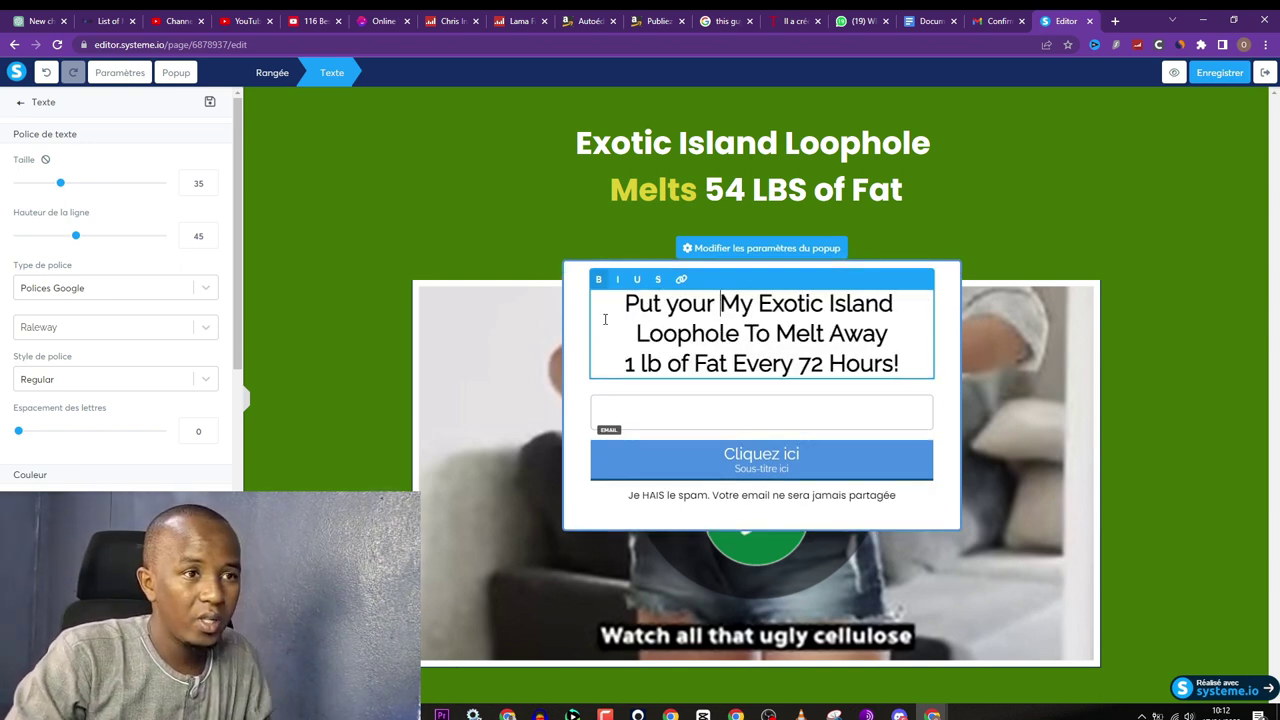
text(e-mail)
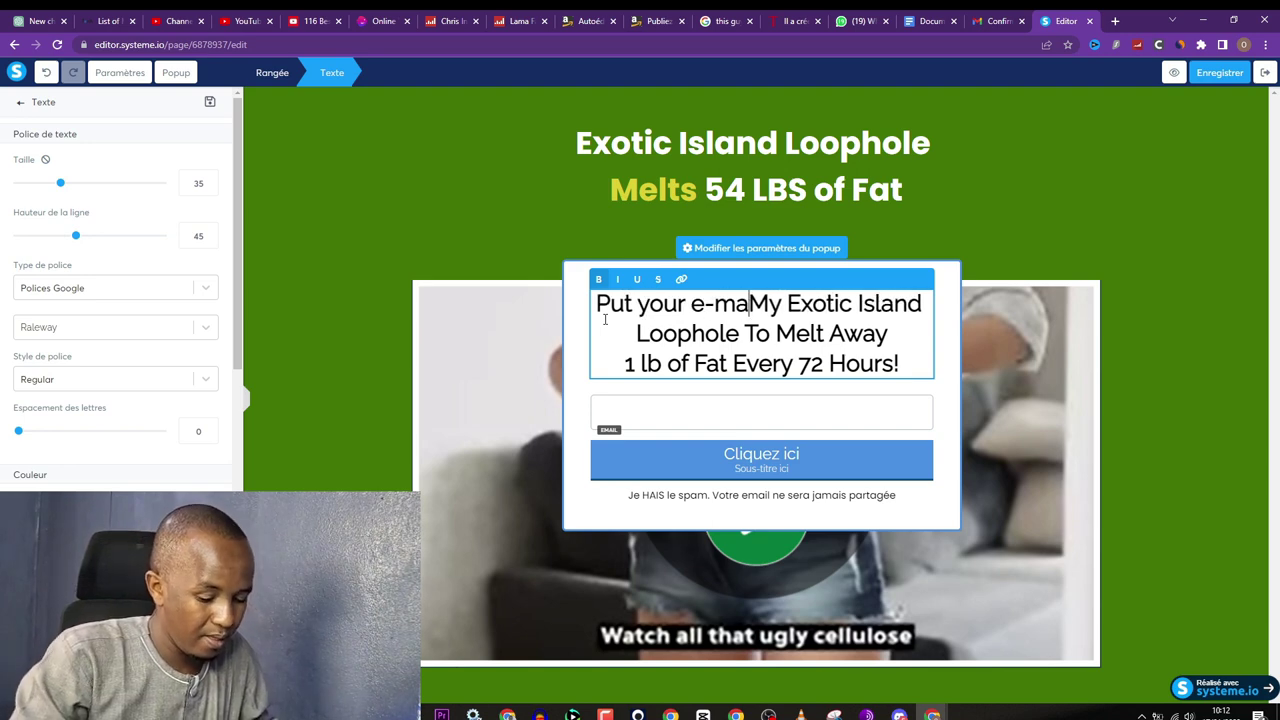
text( to see)
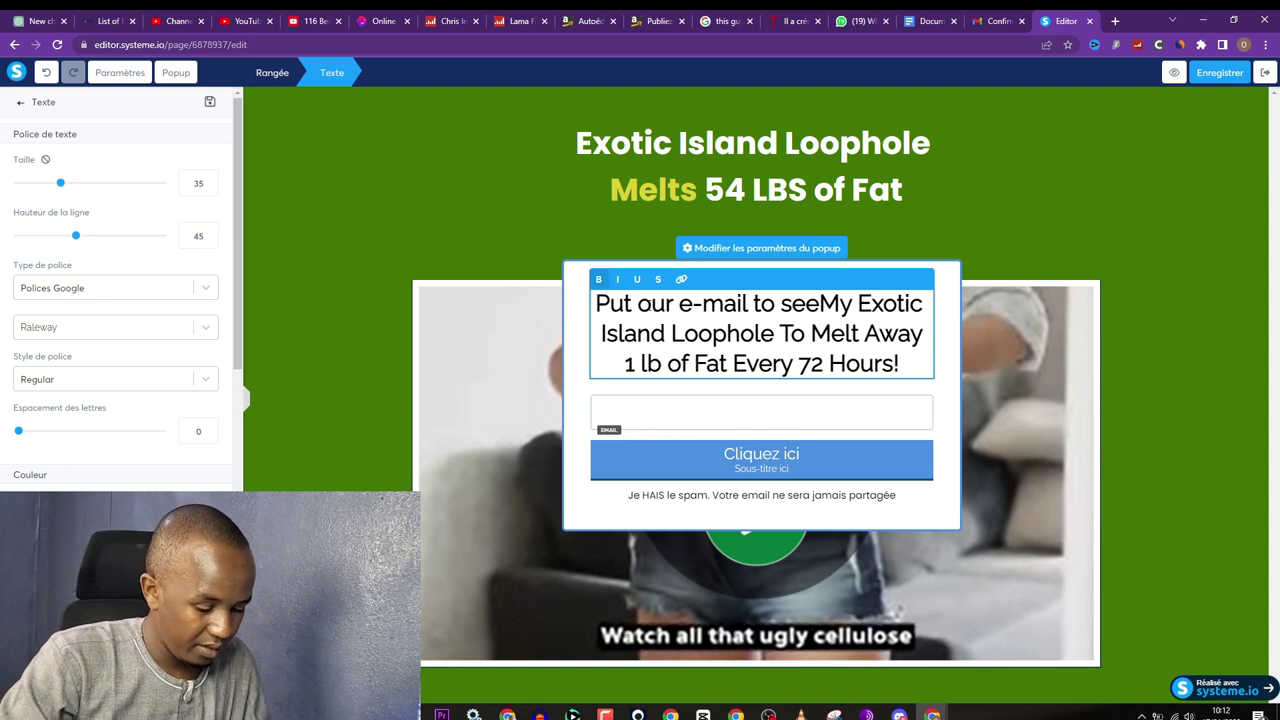
text(Y)
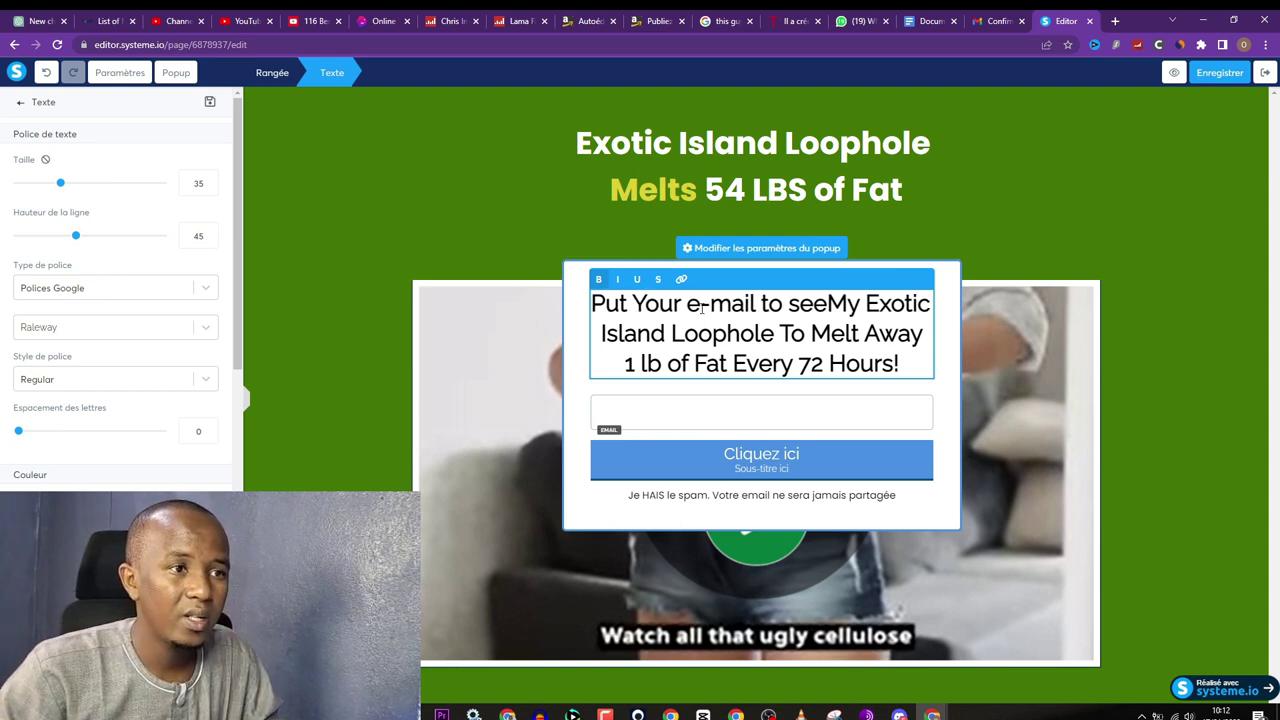
click(701, 305)
key(BackSpace)
text(E)
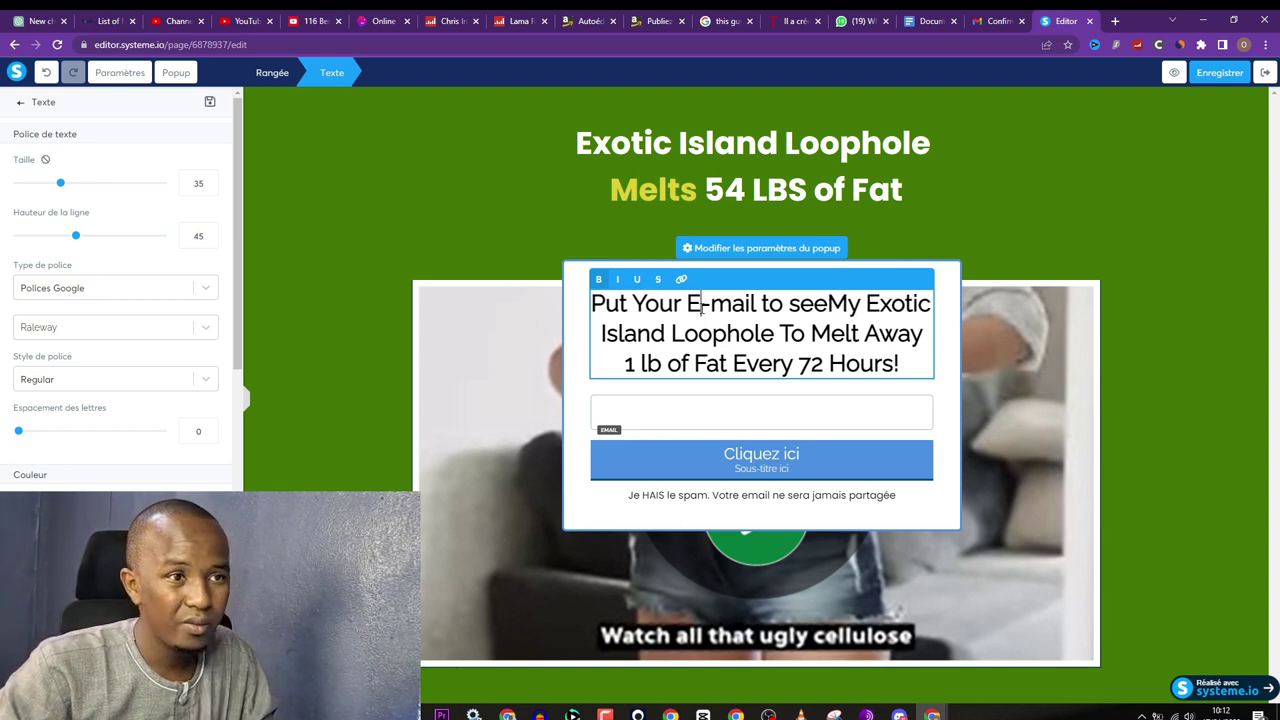
click(769, 305)
key(BackSpace)
text(T)
key(BackSpace)
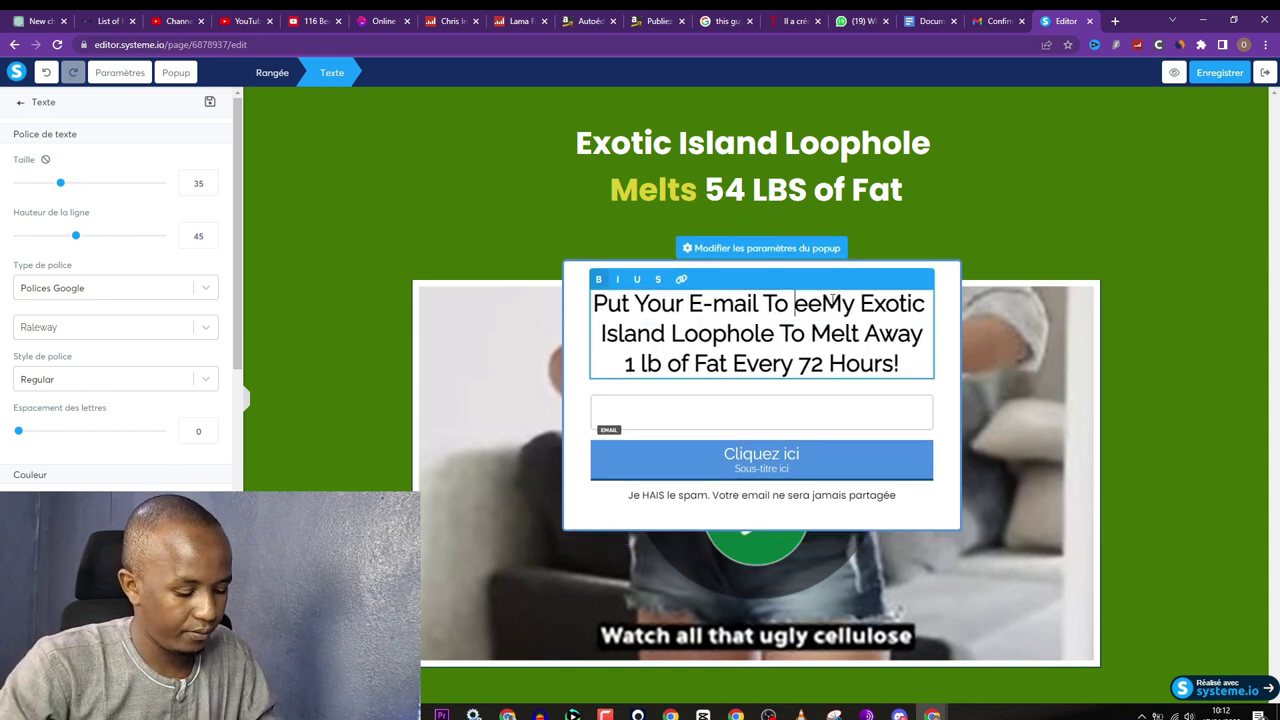
text(S)
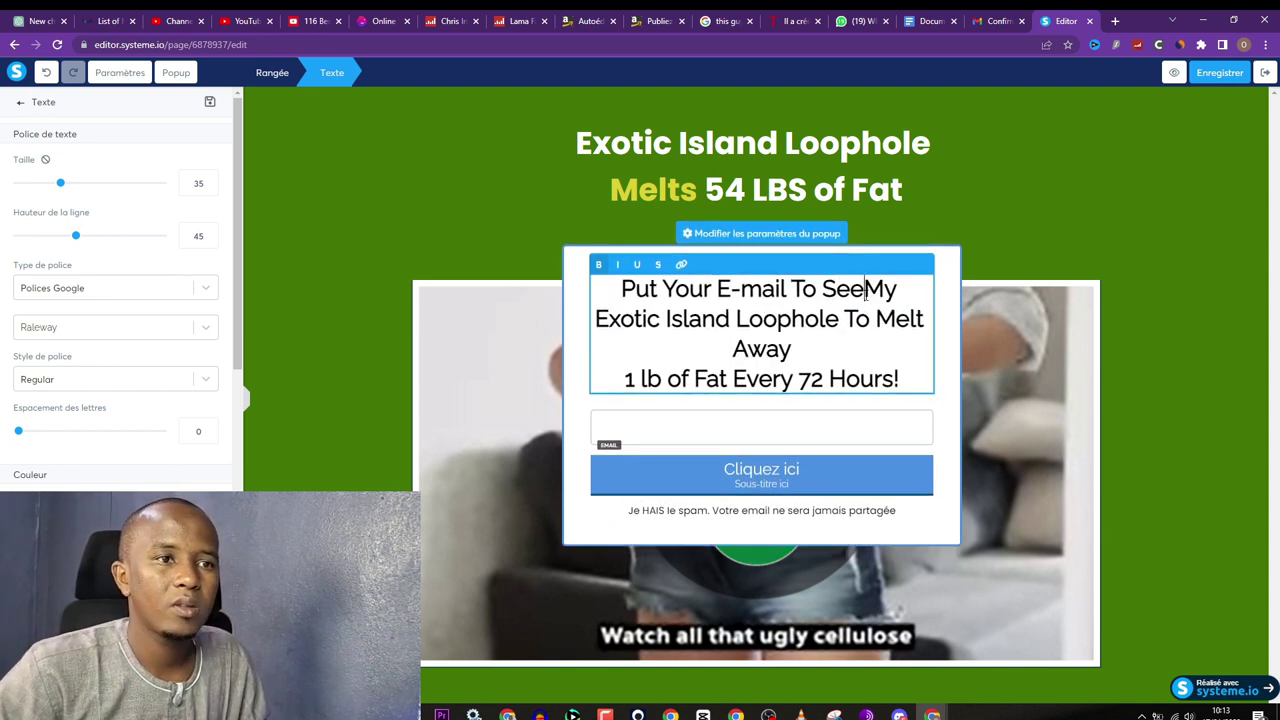
click(866, 289)
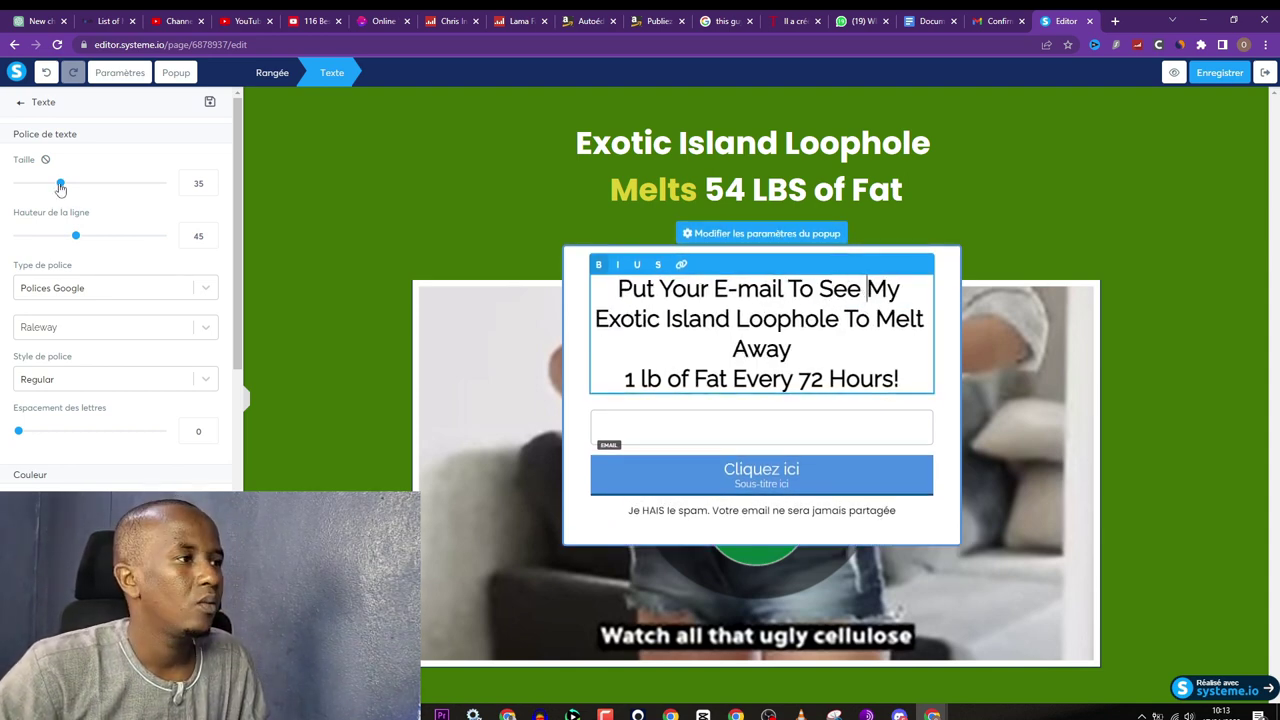
Step: Style the popup headline in Google font Poppins, size 28, line height 40
drag(60, 183, 51, 188)
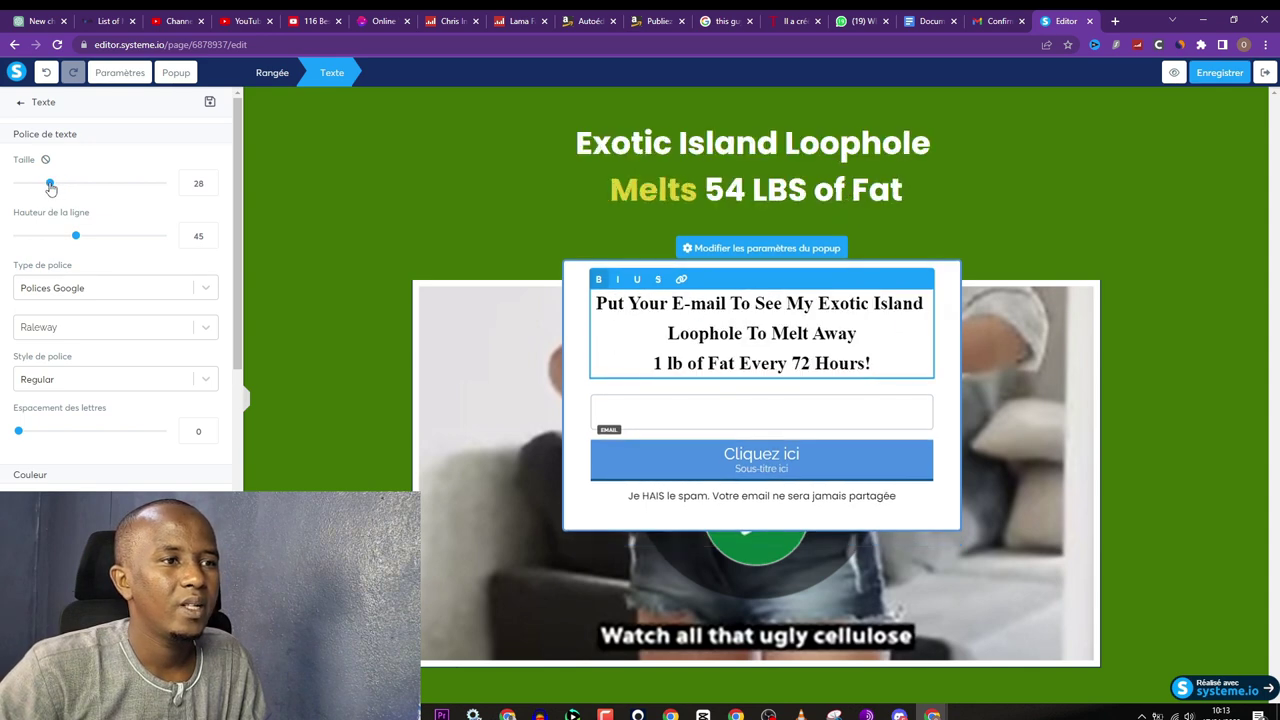
click(62, 288)
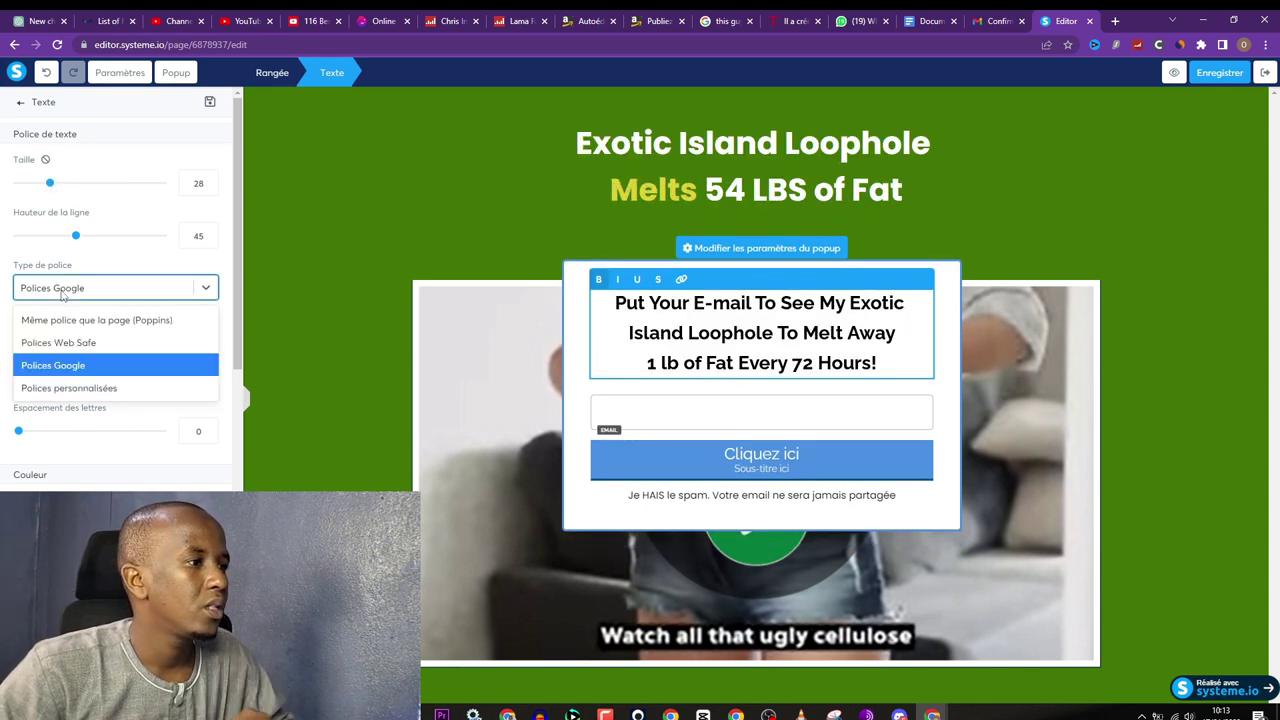
click(62, 290)
click(92, 335)
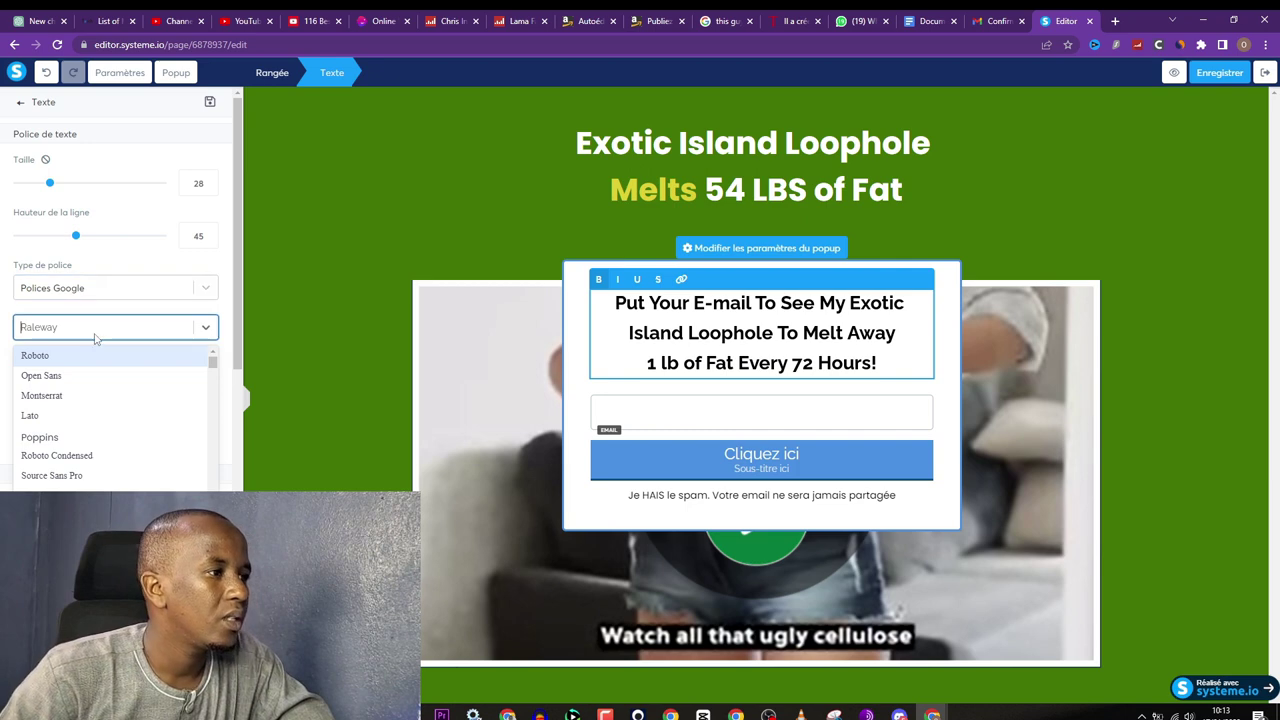
click(86, 440)
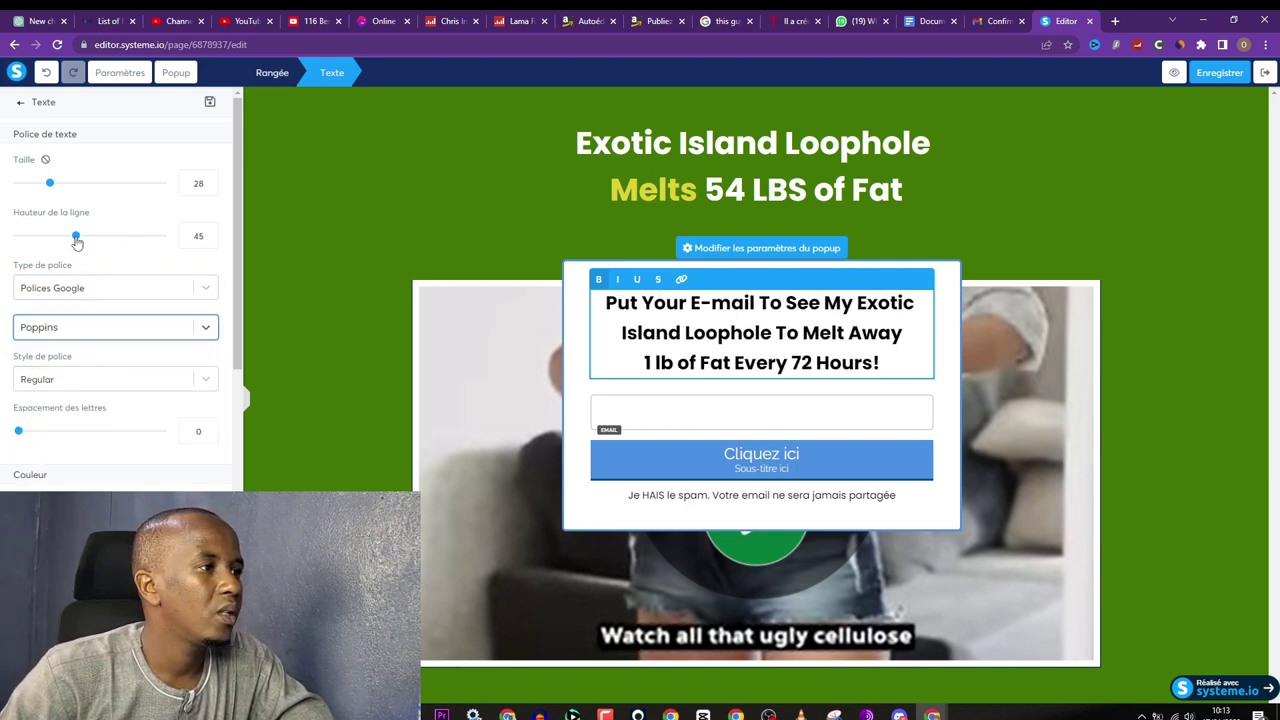
drag(76, 237, 68, 237)
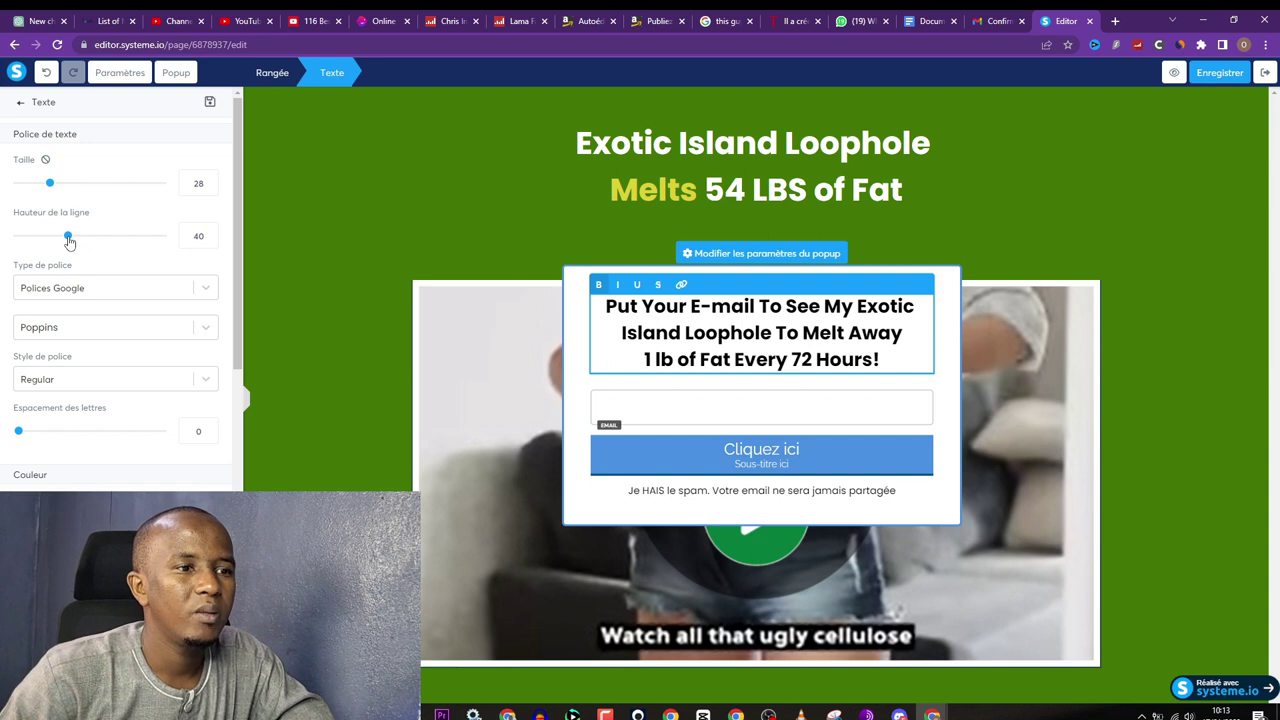
scroll(69, 240, down, 2)
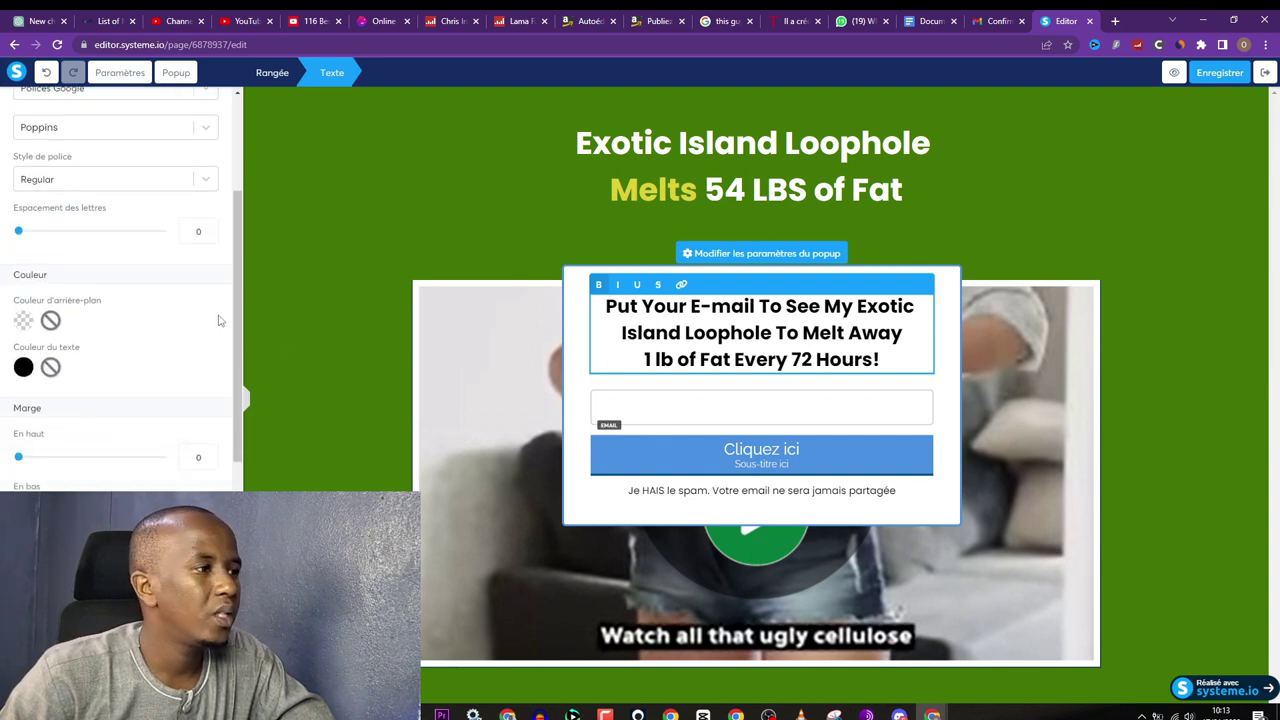
scroll(165, 315, up, 2)
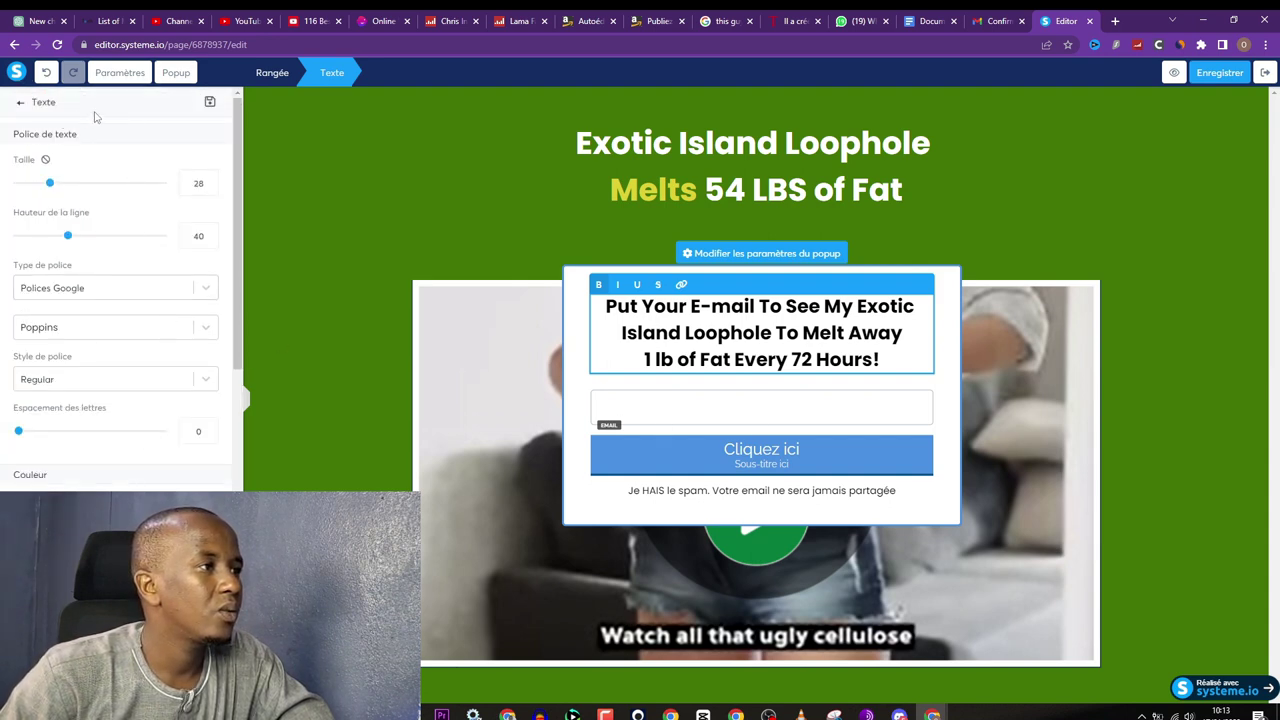
click(21, 104)
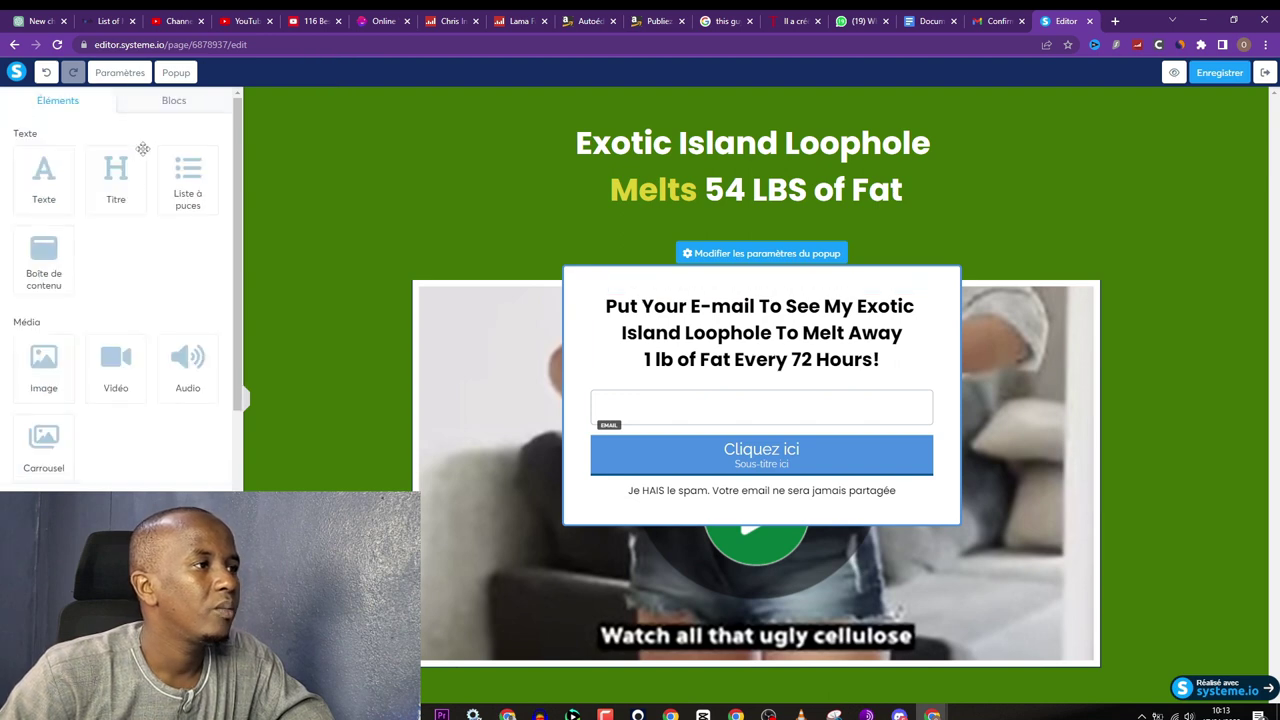
Step: Change the Cliquez ici button label to 'Watch The Video'
click(762, 255)
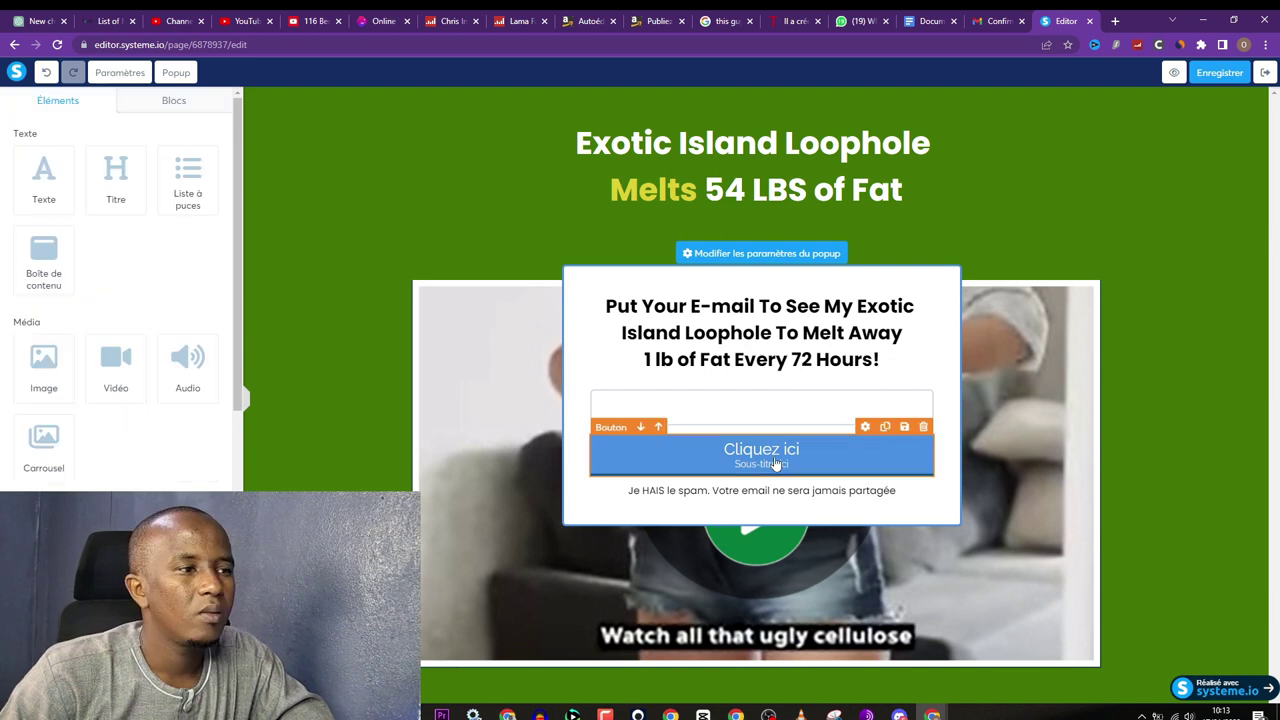
click(828, 451)
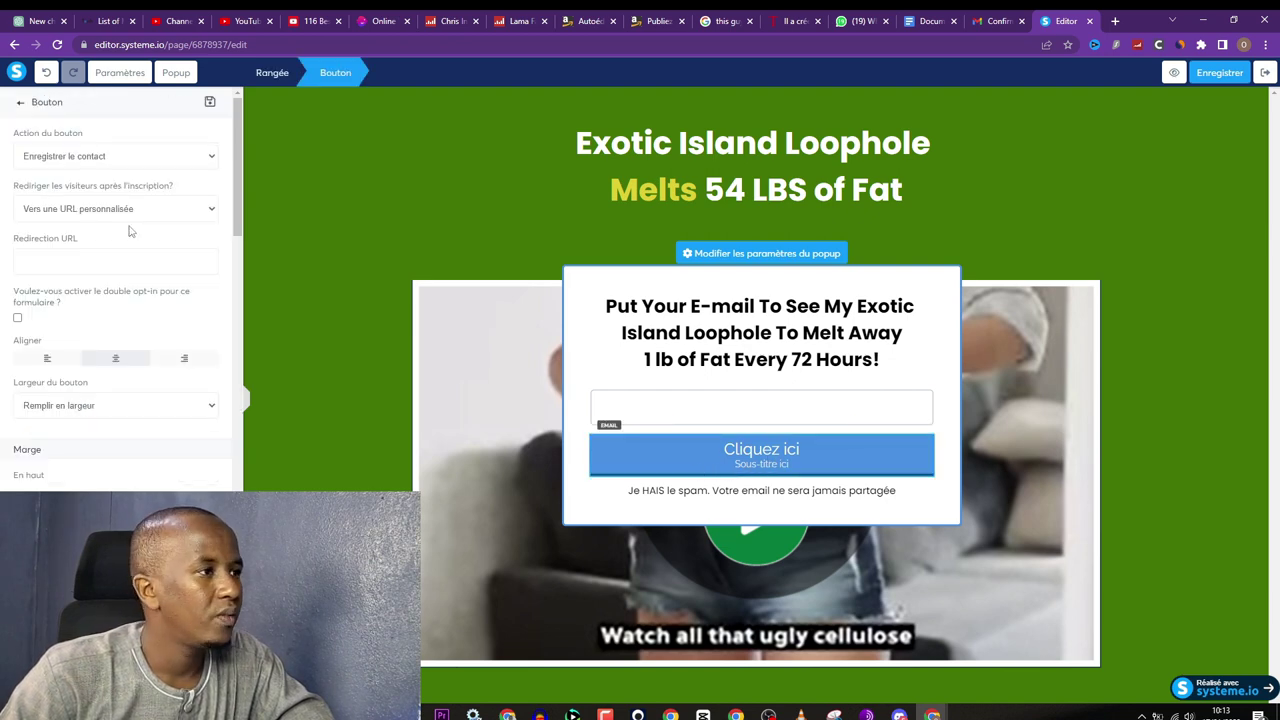
scroll(100, 280, down, 4)
triple_click(86, 353)
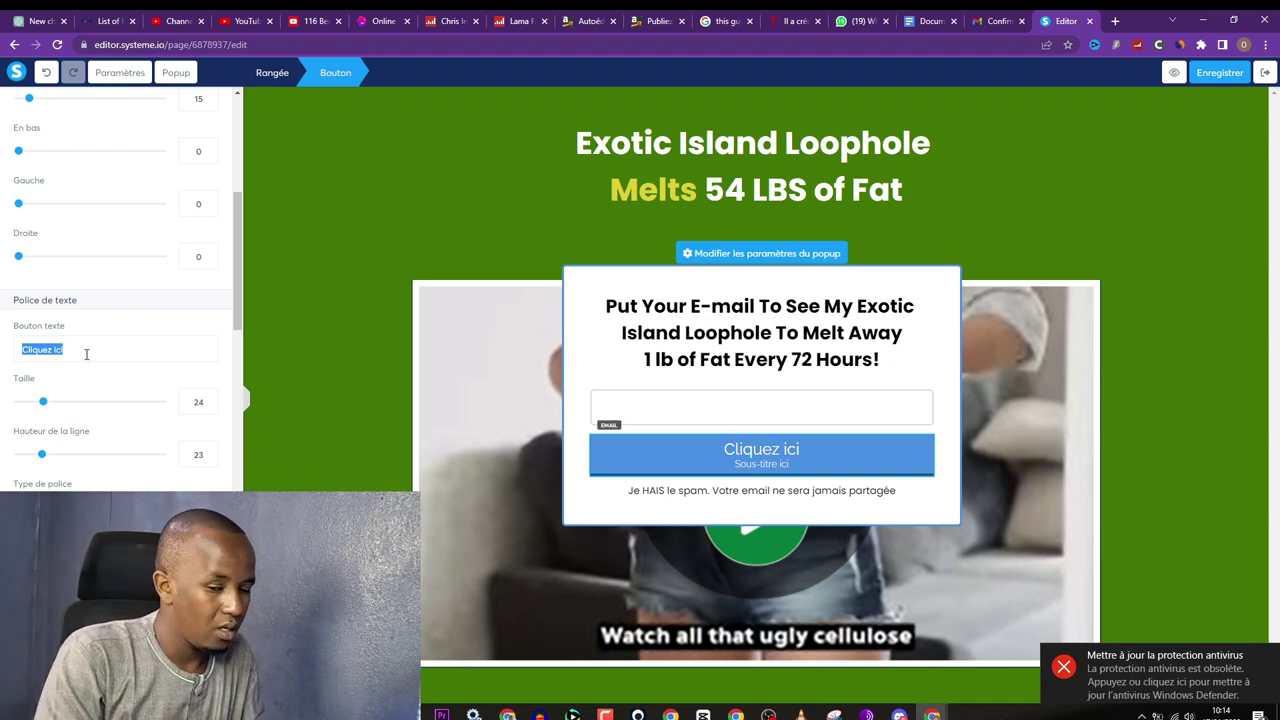
text(W)
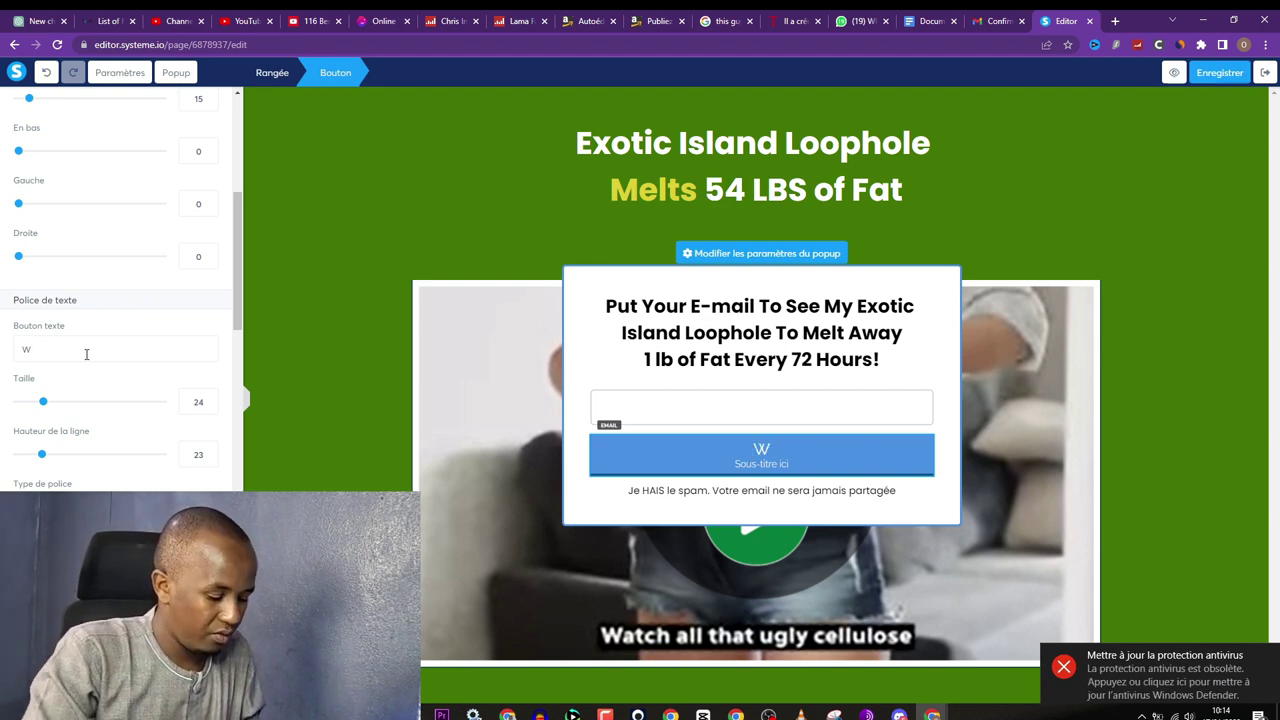
text(atch t)
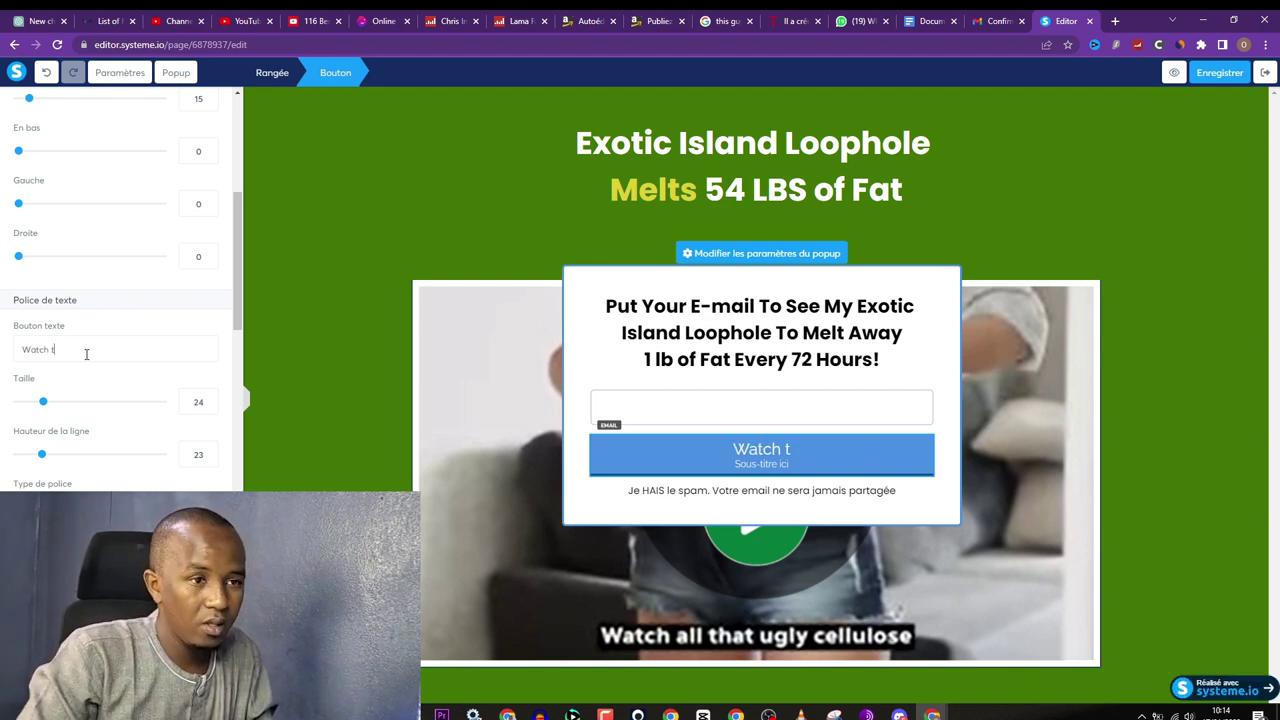
text(he vi)
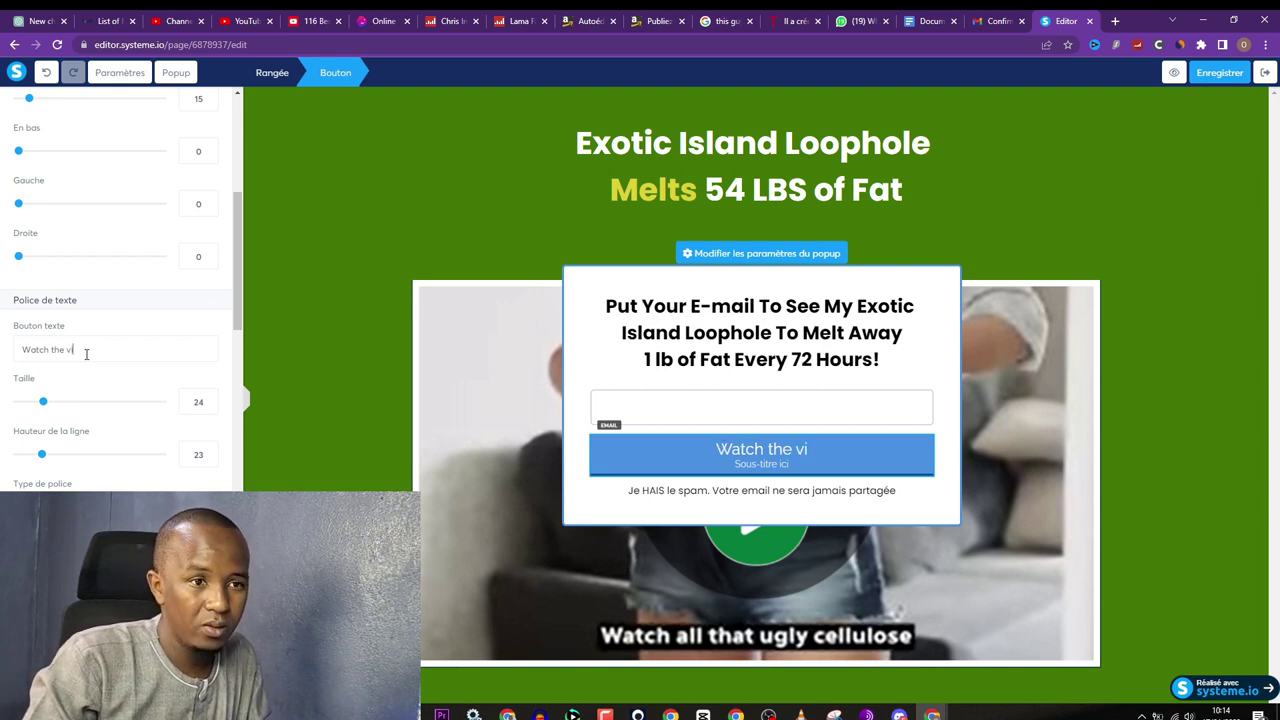
key(BackSpace)
key(BackSpace)
key(BackSpace)
key(BackSpace)
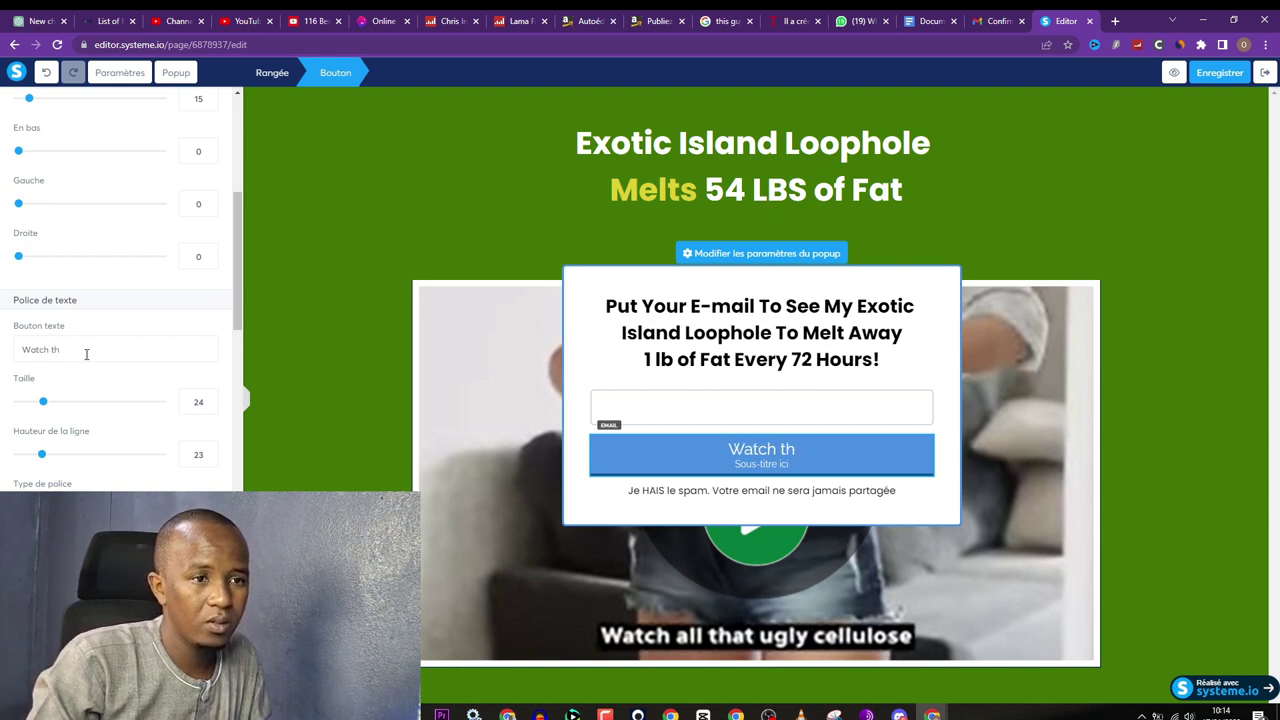
key(BackSpace)
key(BackSpace)
text(T)
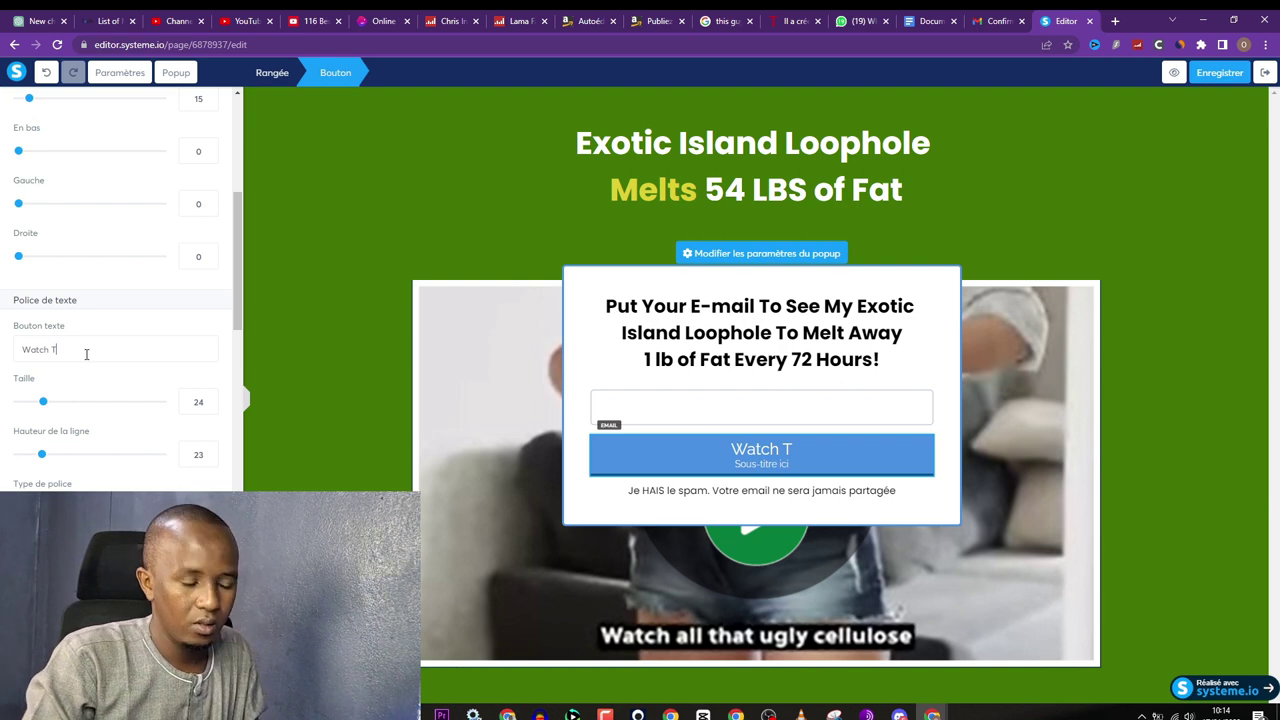
text(he Vid)
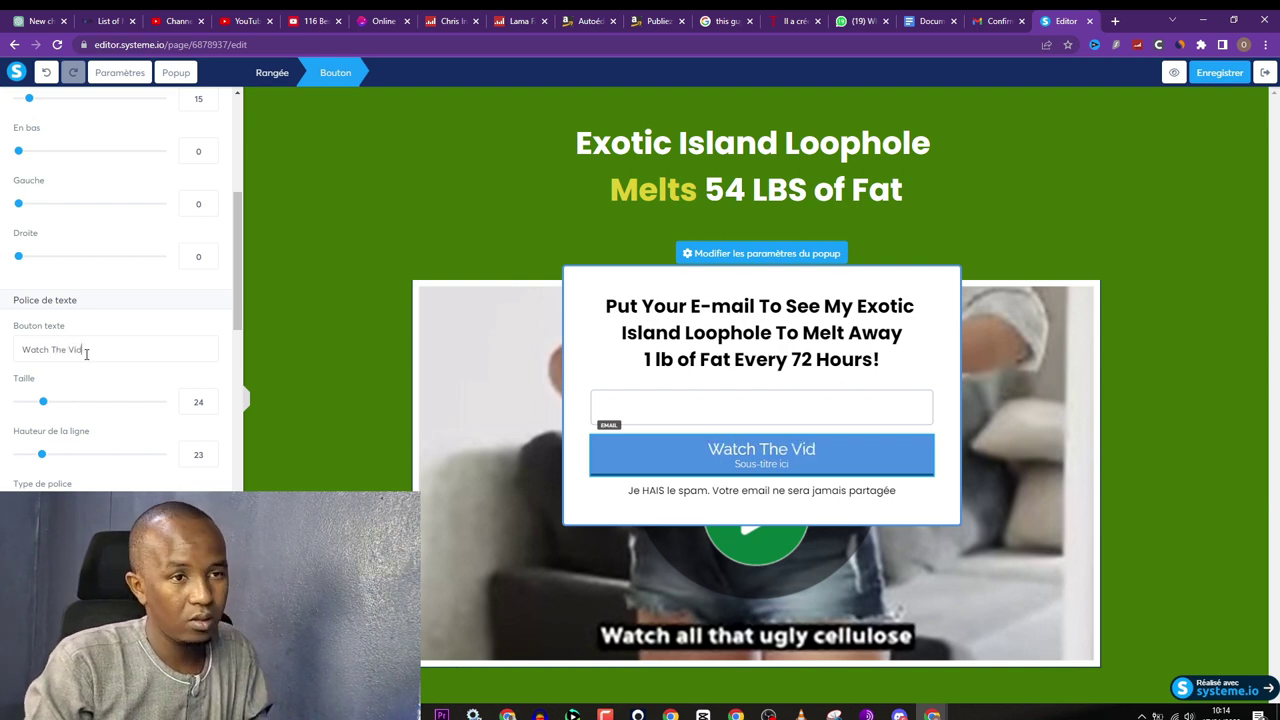
text(eo)
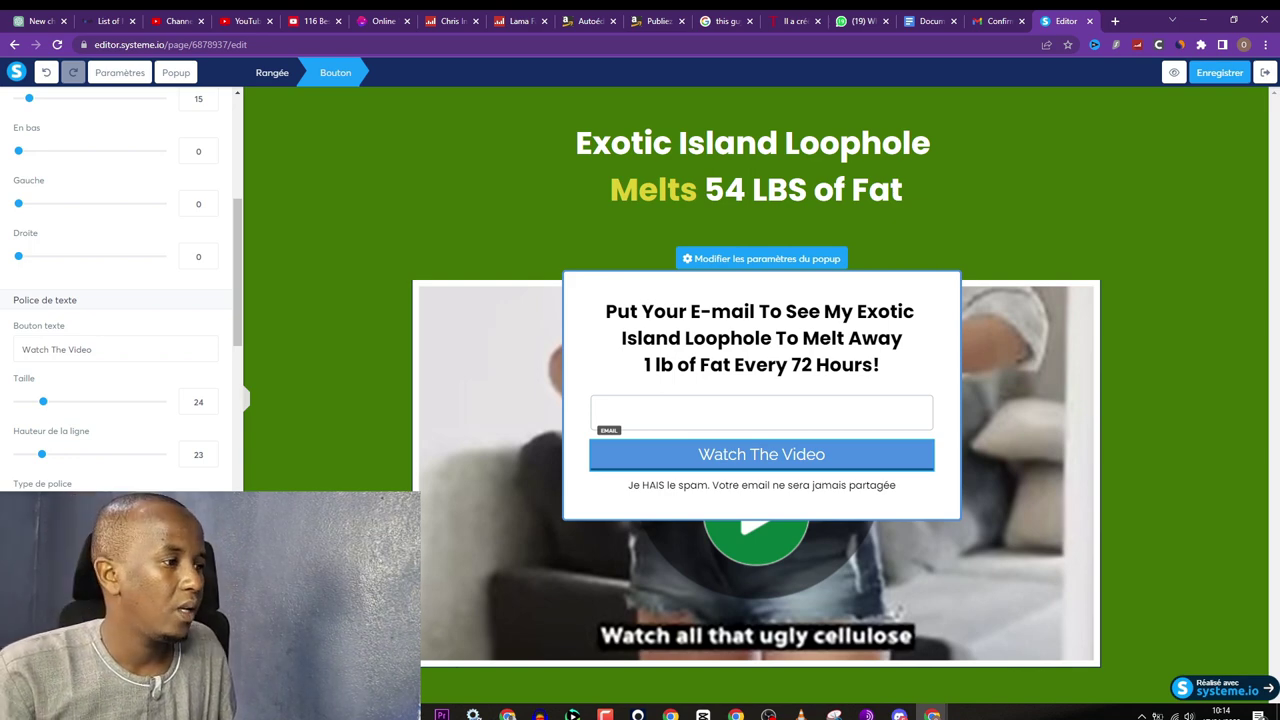
Step: Turn the Watch The Video button background green and save the page
scroll(25, 400, down, 5)
click(23, 404)
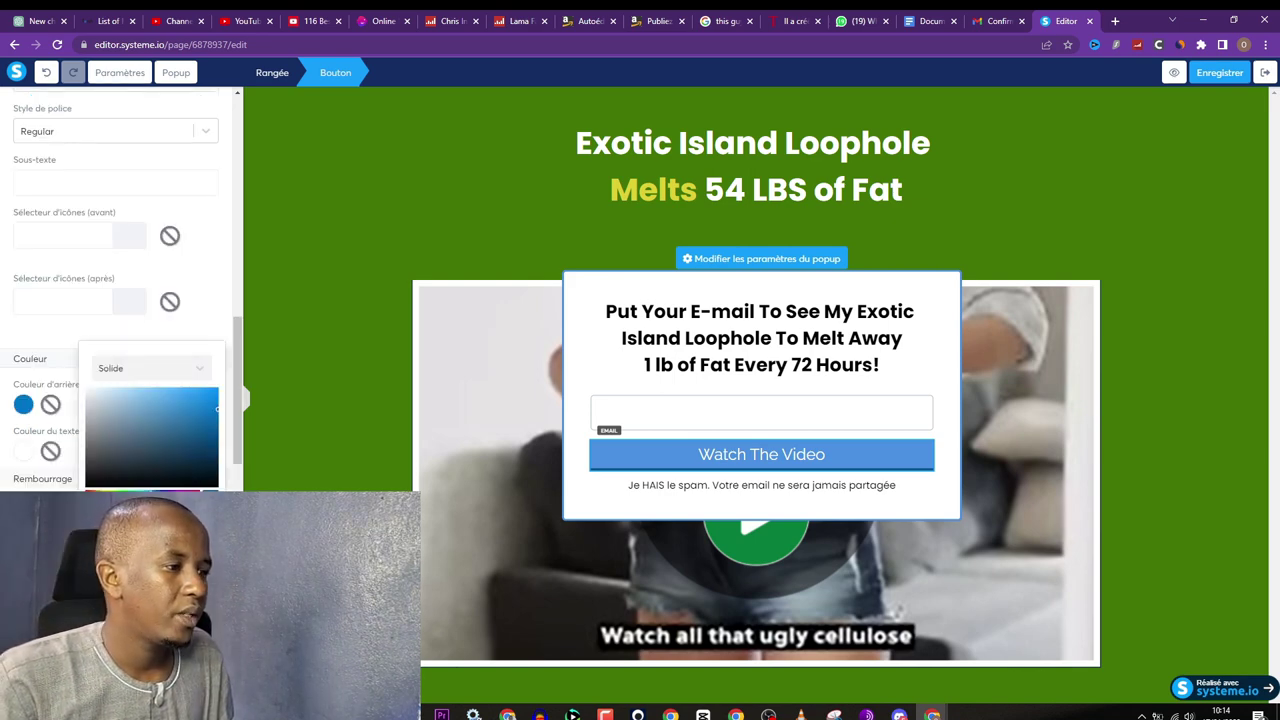
key(ctrl+v)
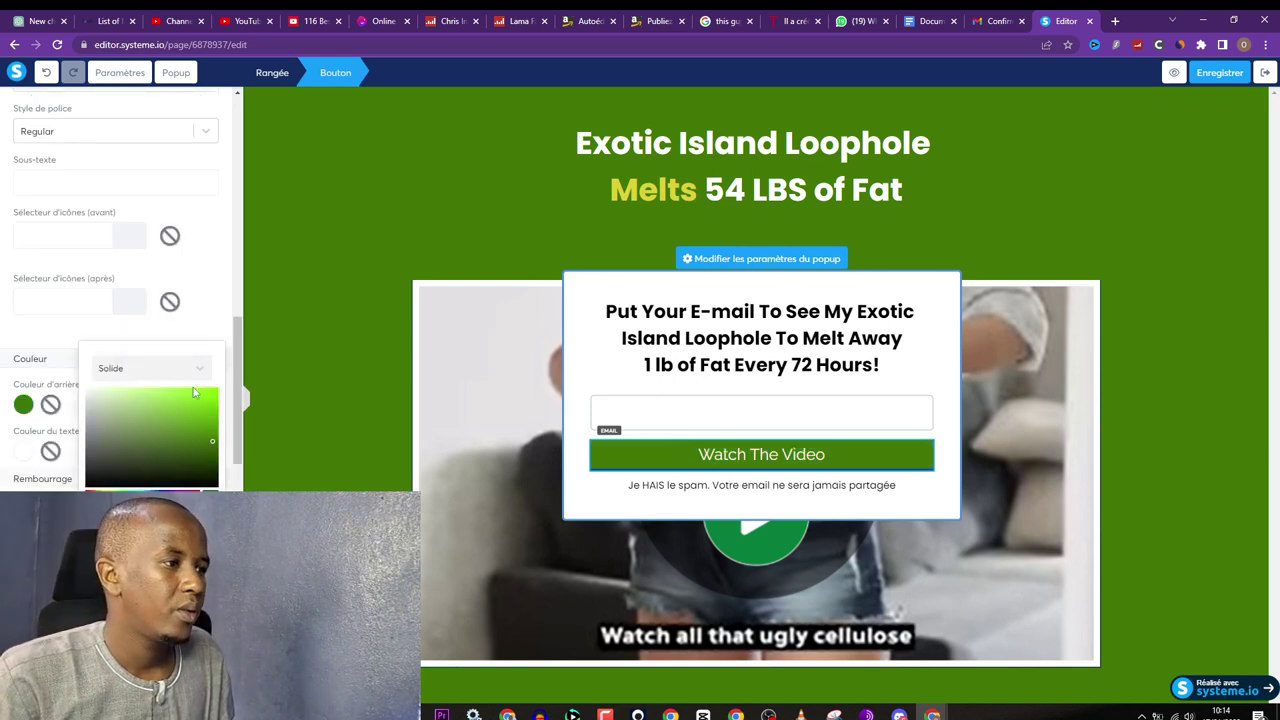
click(68, 332)
scroll(70, 330, down, 5)
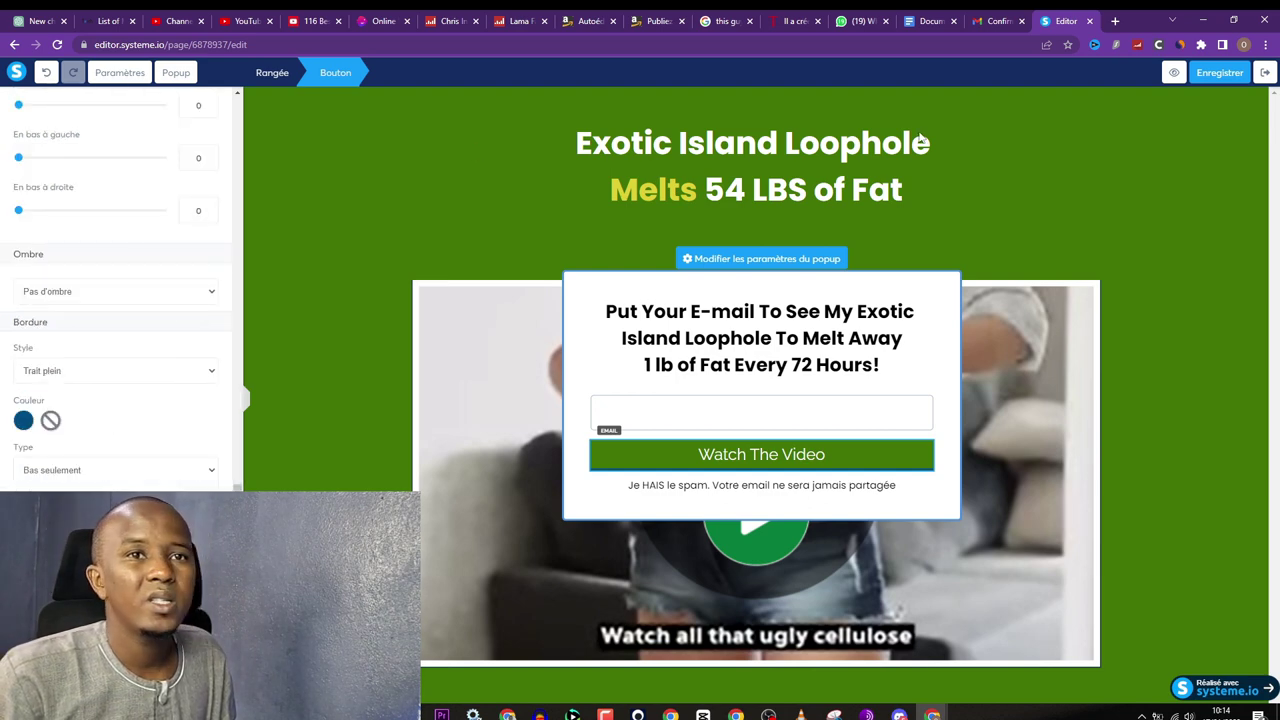
click(1218, 79)
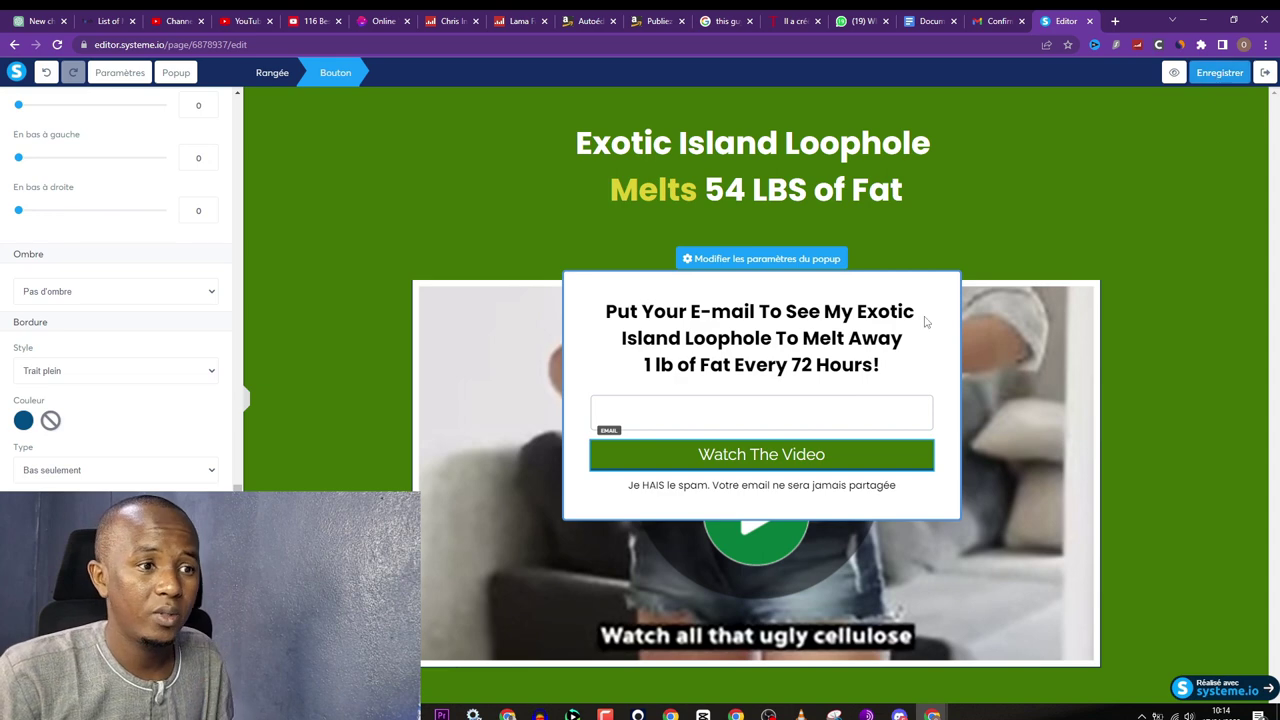
Step: Replace the French spam notice under the button with 'You Hate Spams? We Too'
click(786, 487)
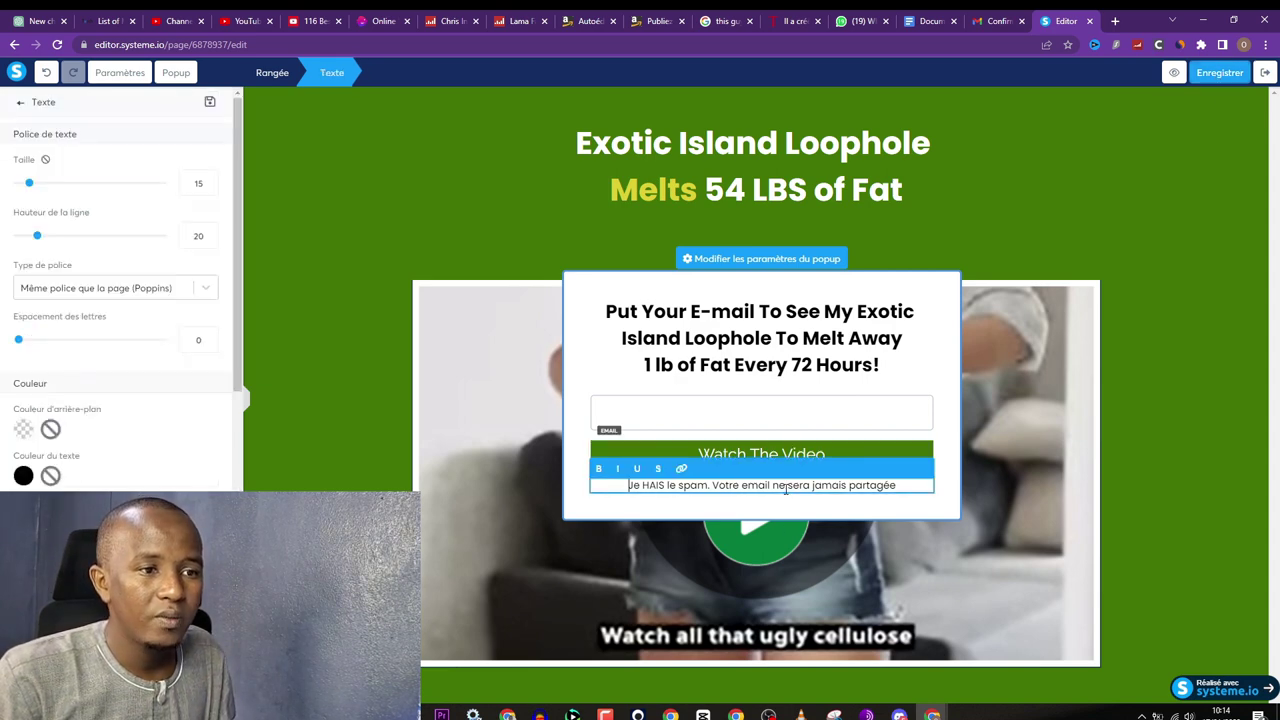
key(ctrl+a)
text(You Hate )
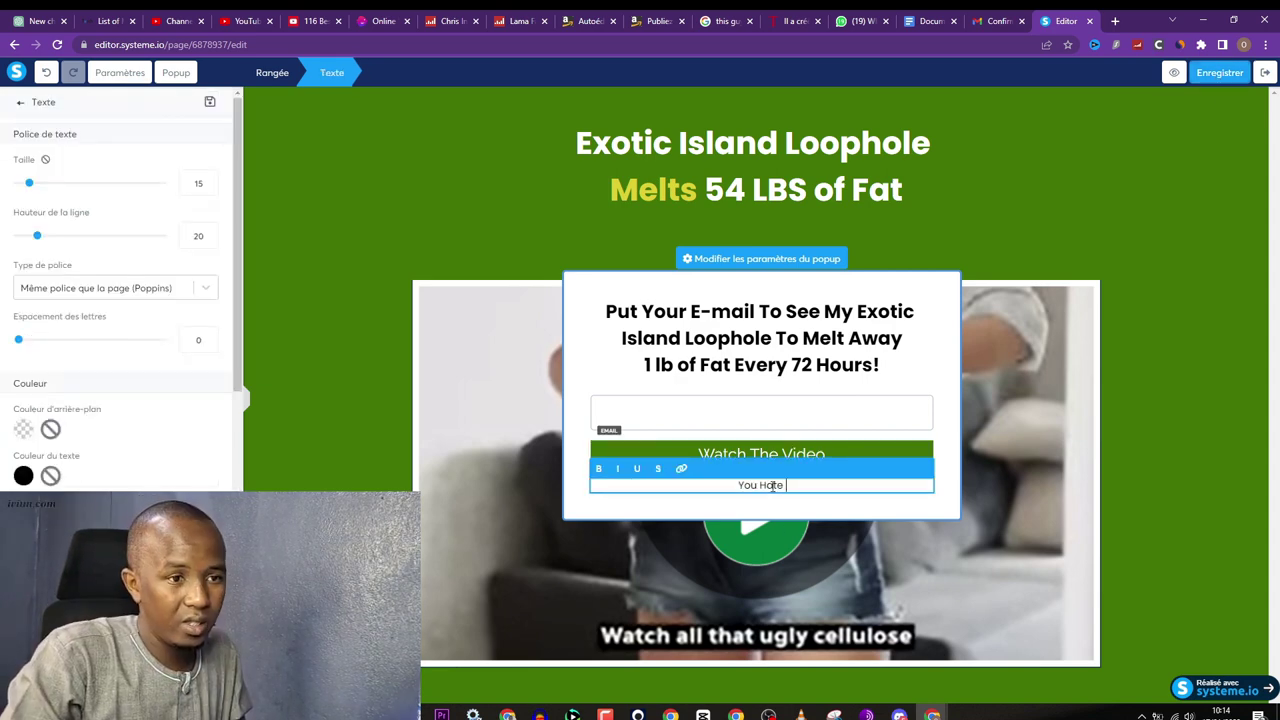
text(Sa)
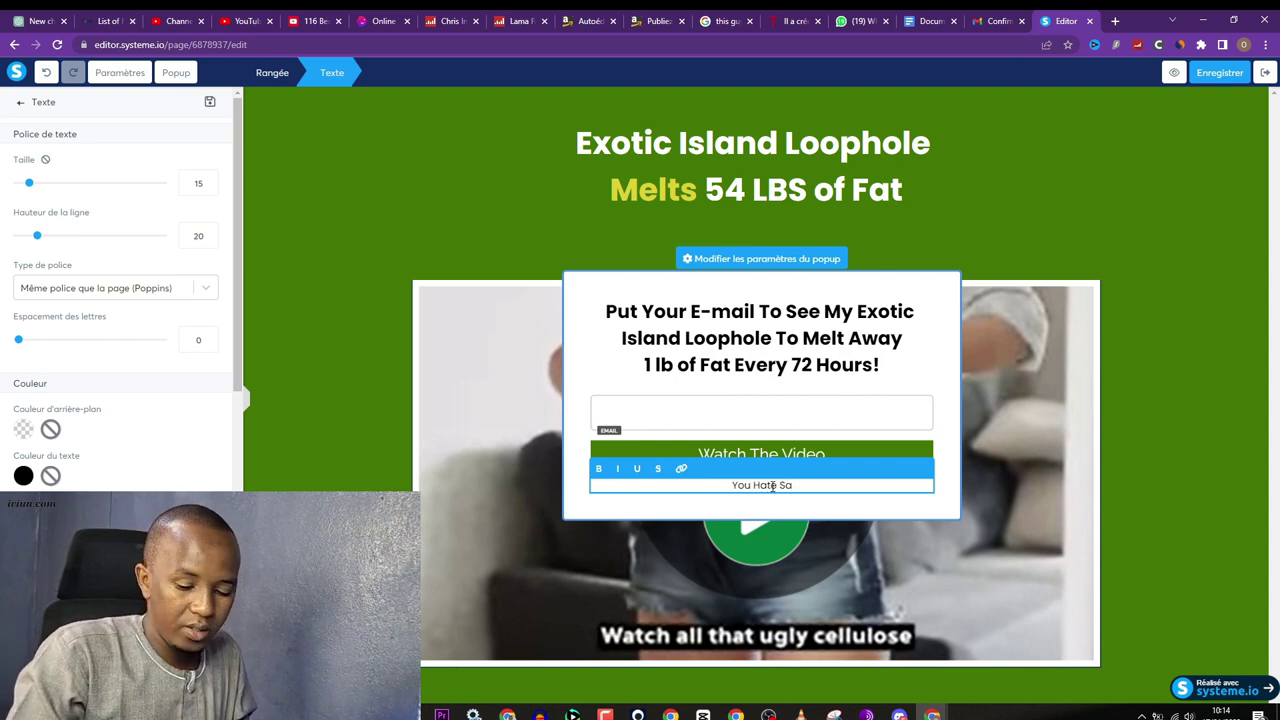
key(BackSpace)
text(pams)
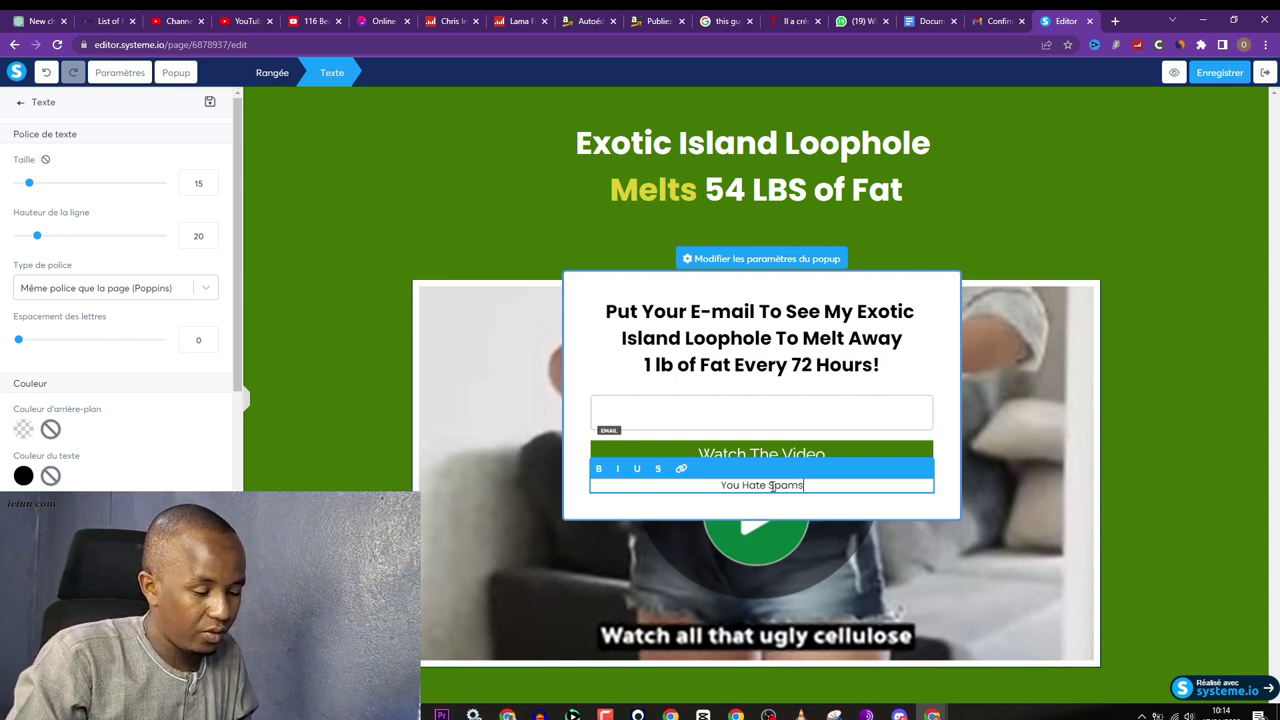
text(? We too)
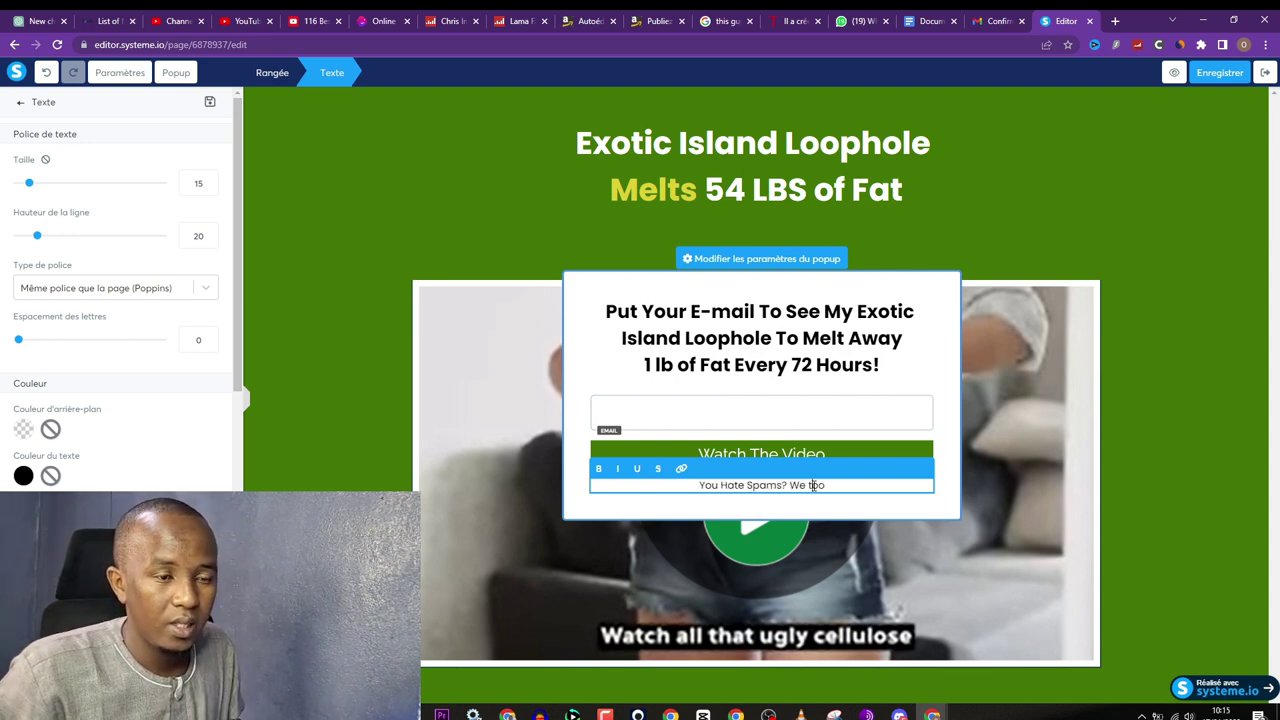
key(BackSpace)
text(T)
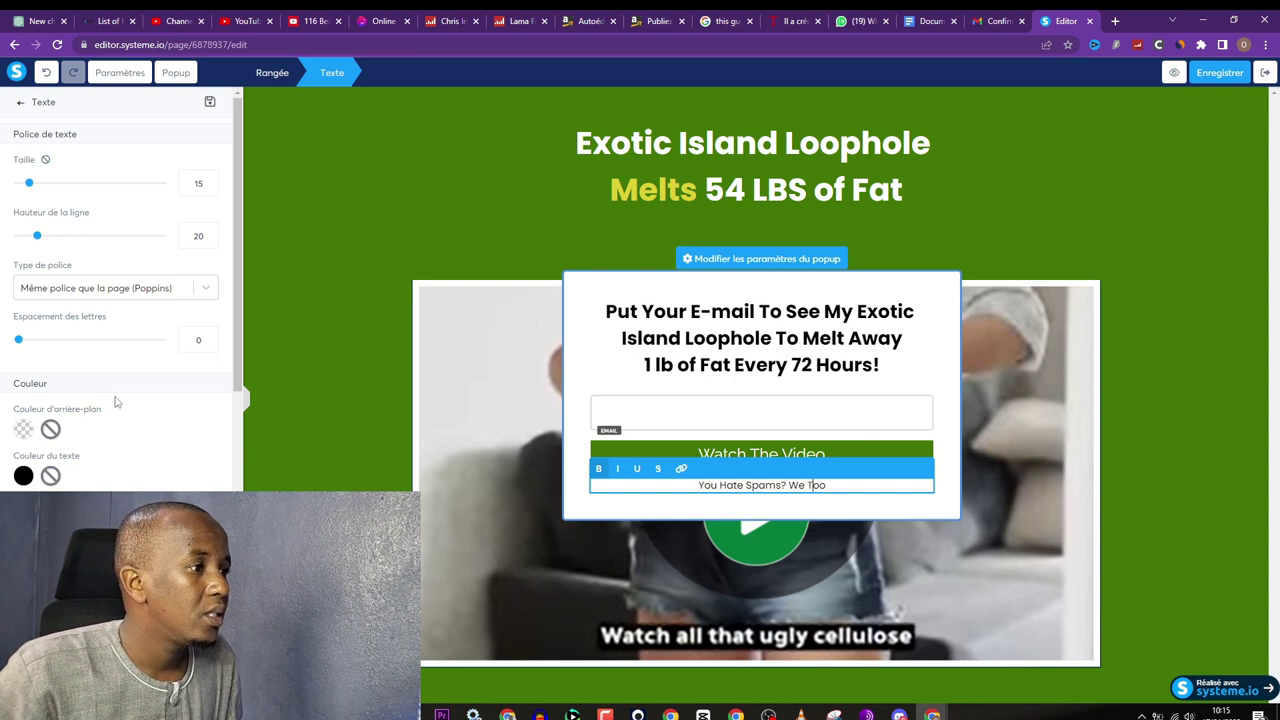
Step: Make the 'You Hate Spams? We Too' line bold
scroll(120, 430, down, 3)
scroll(113, 390, up, 3)
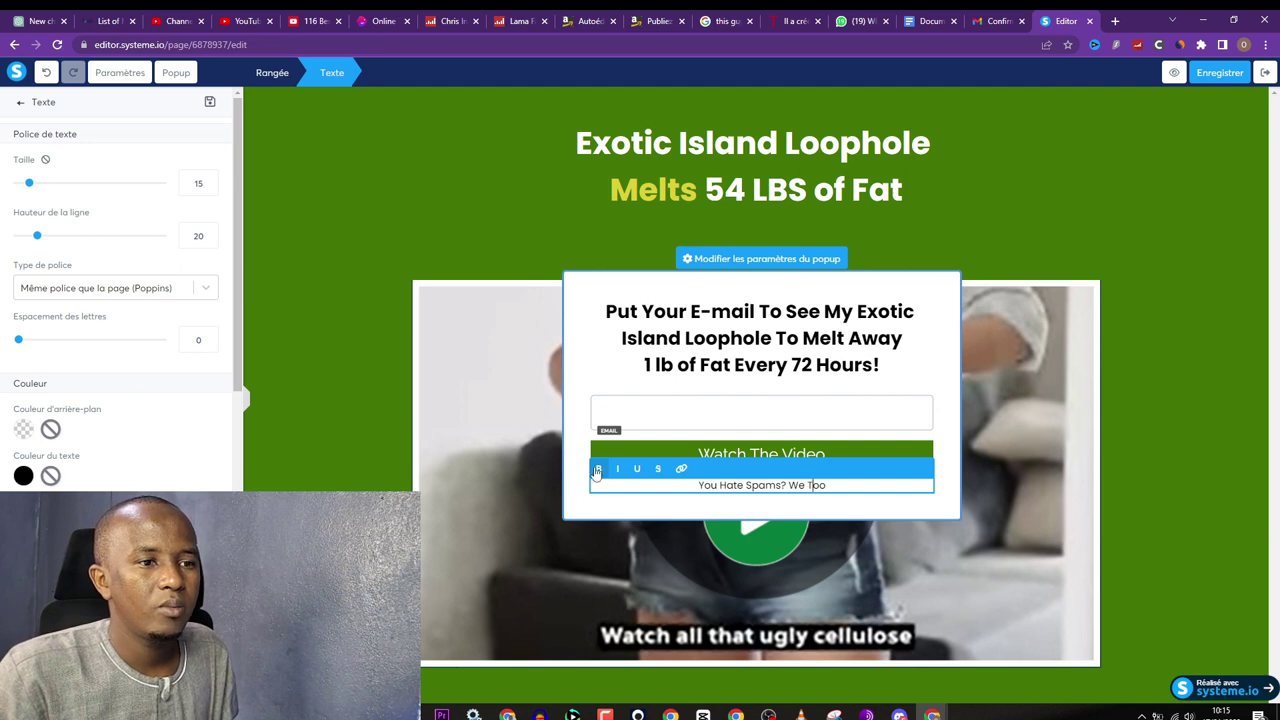
triple_click(715, 487)
click(598, 468)
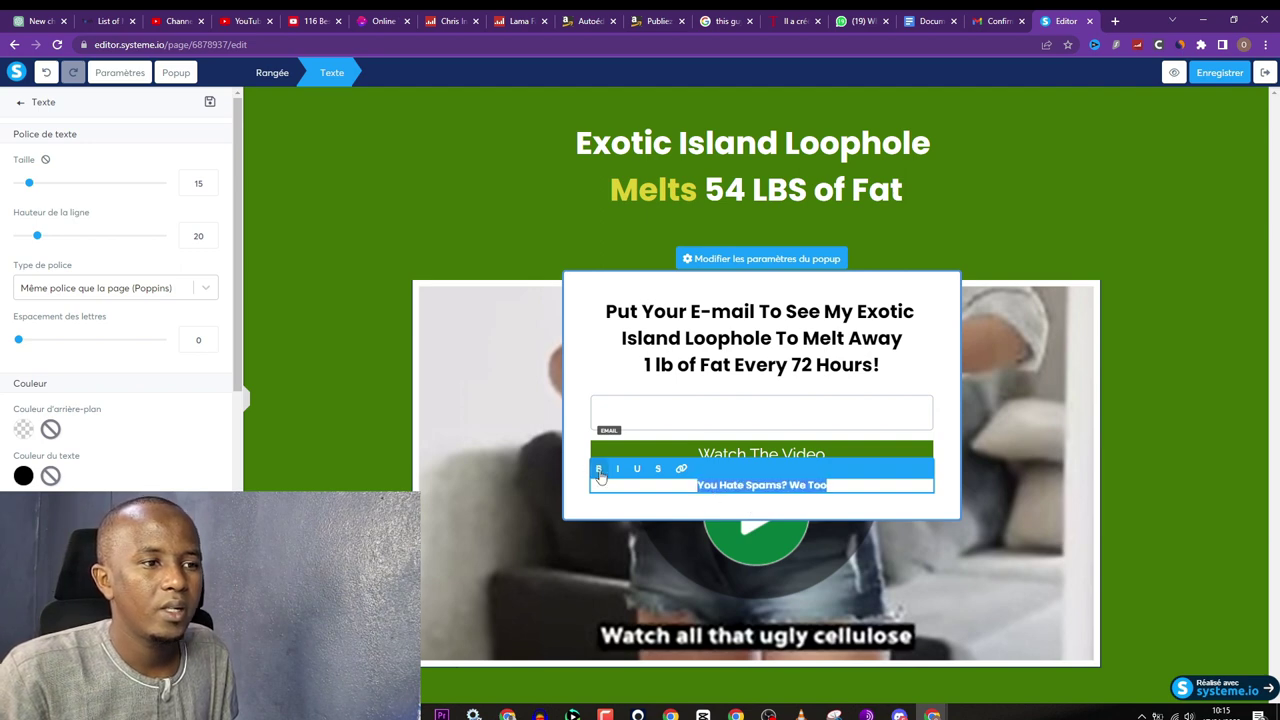
click(625, 371)
click(823, 312)
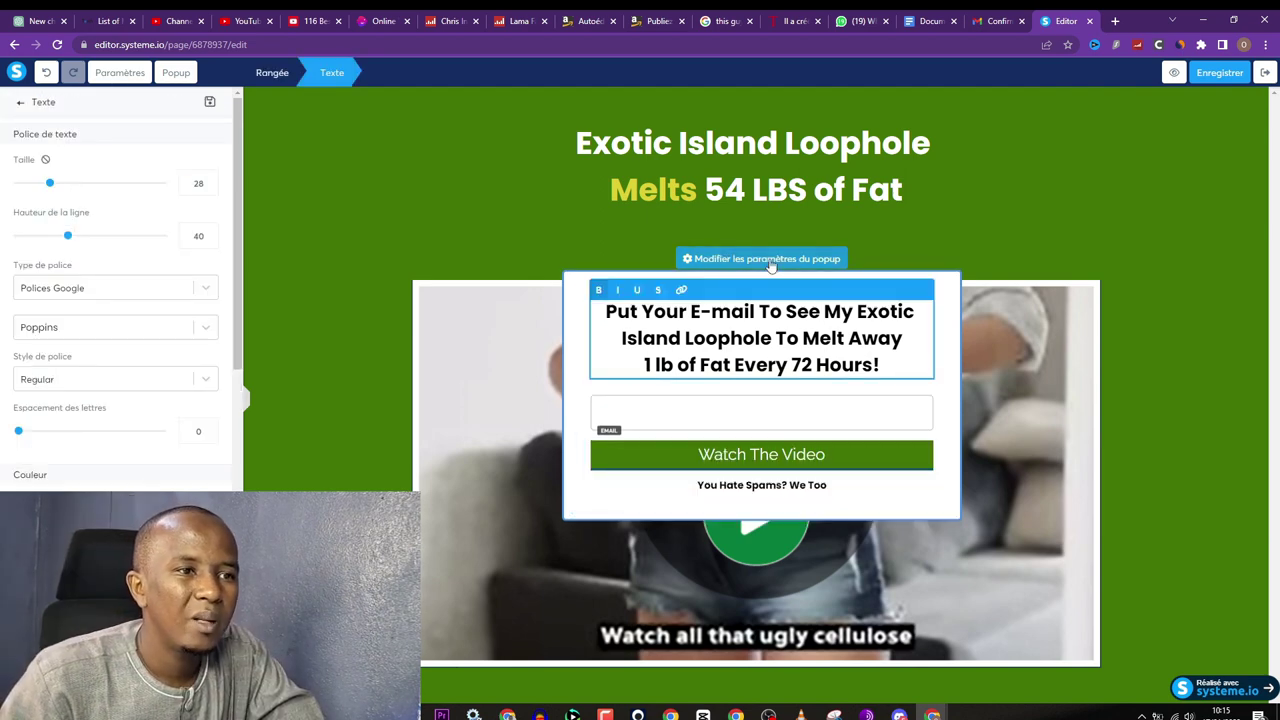
click(770, 262)
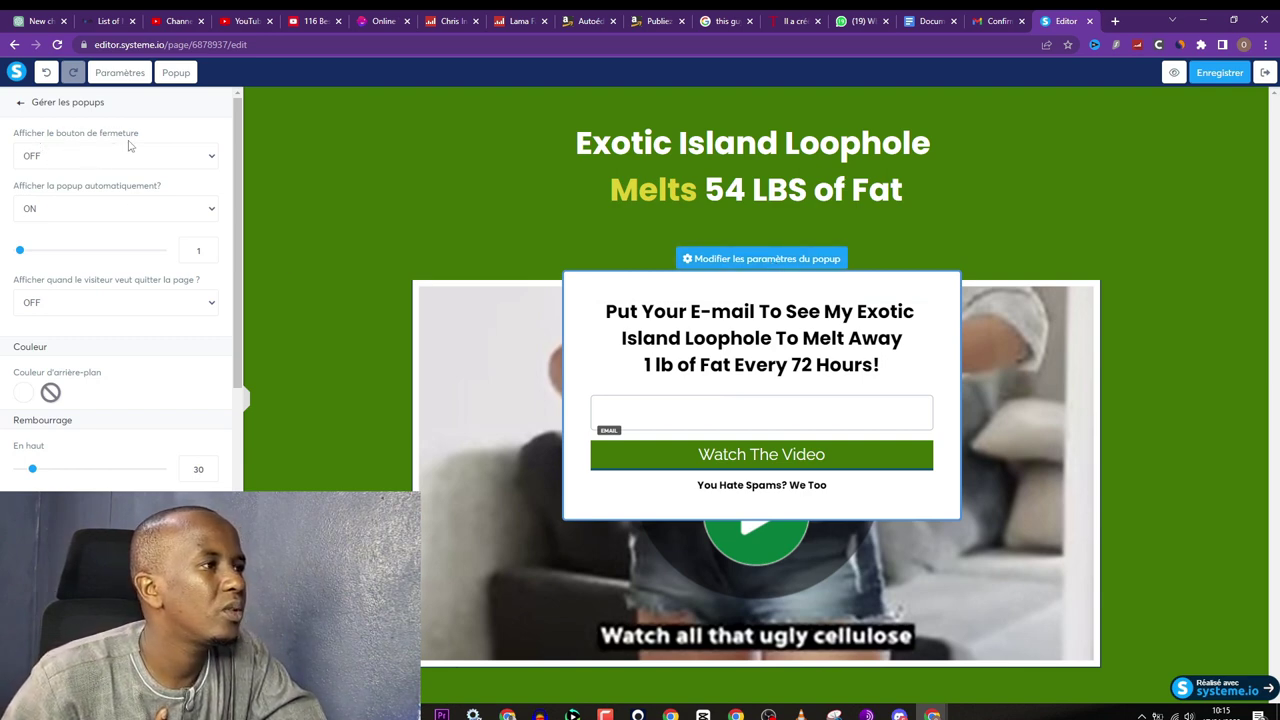
Step: Turn on 'Afficher quand le visiteur veut quitter la page' for the popup
click(57, 205)
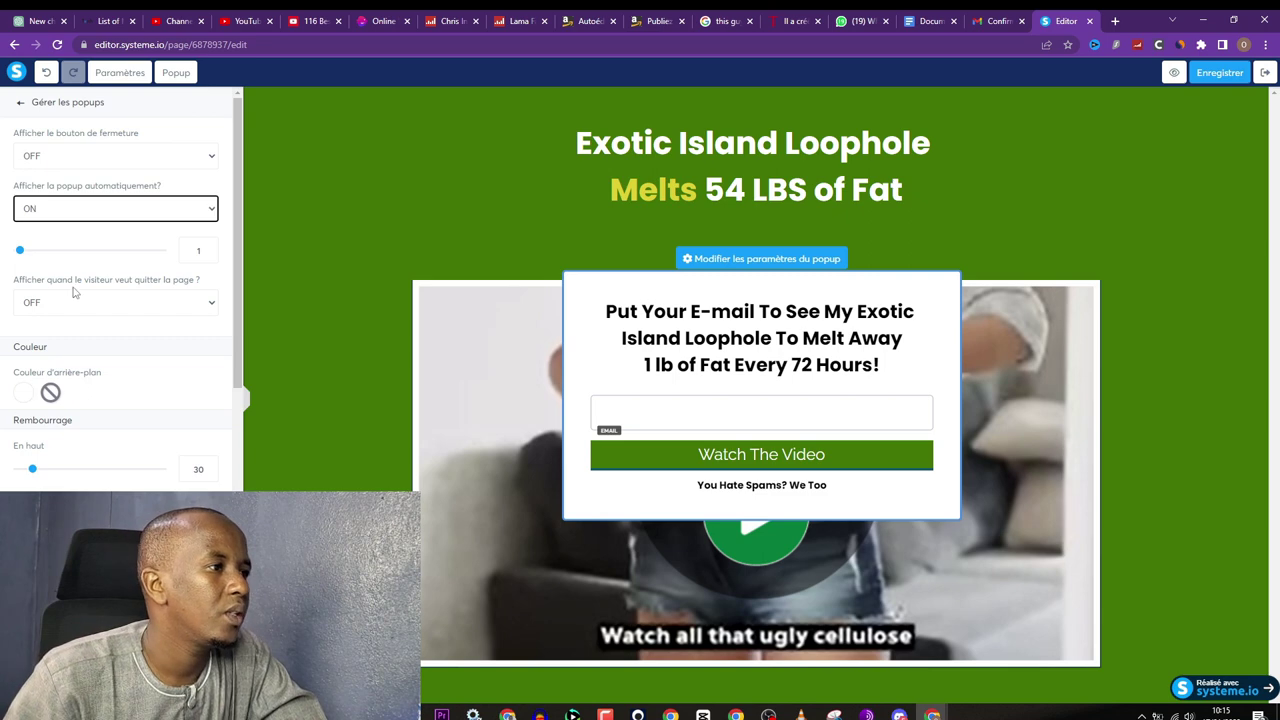
click(100, 298)
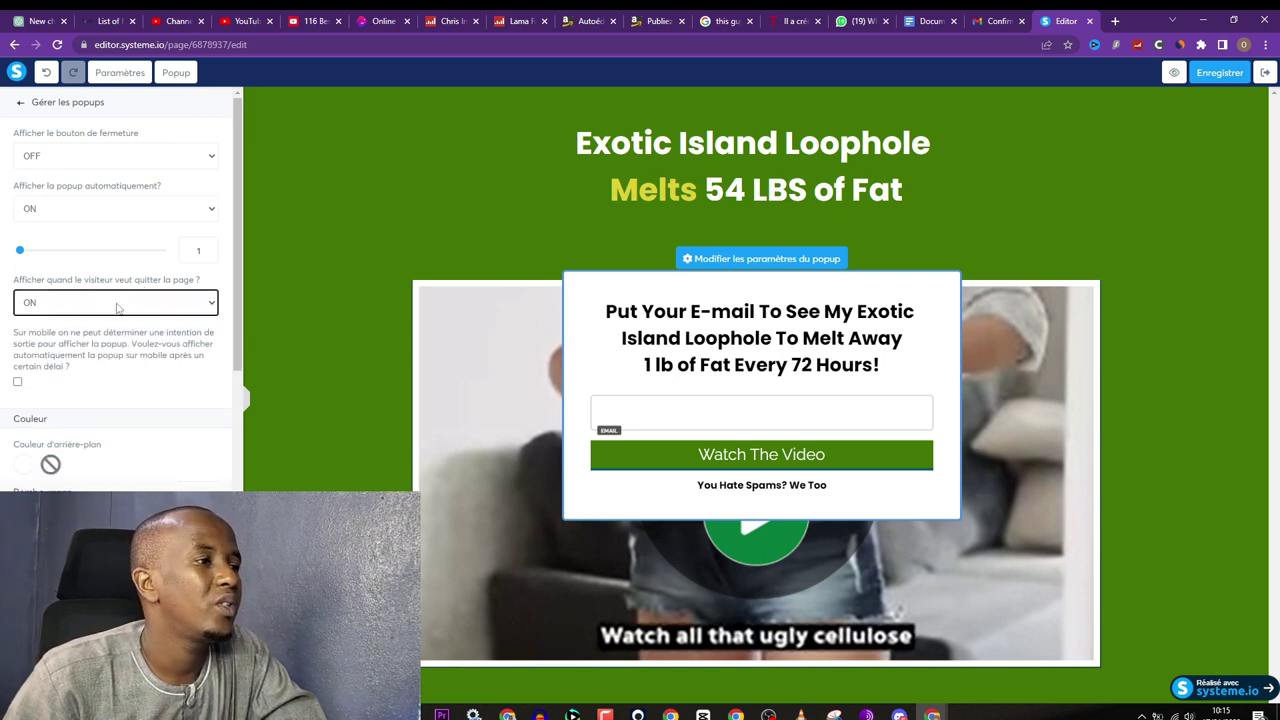
scroll(112, 340, down, 1)
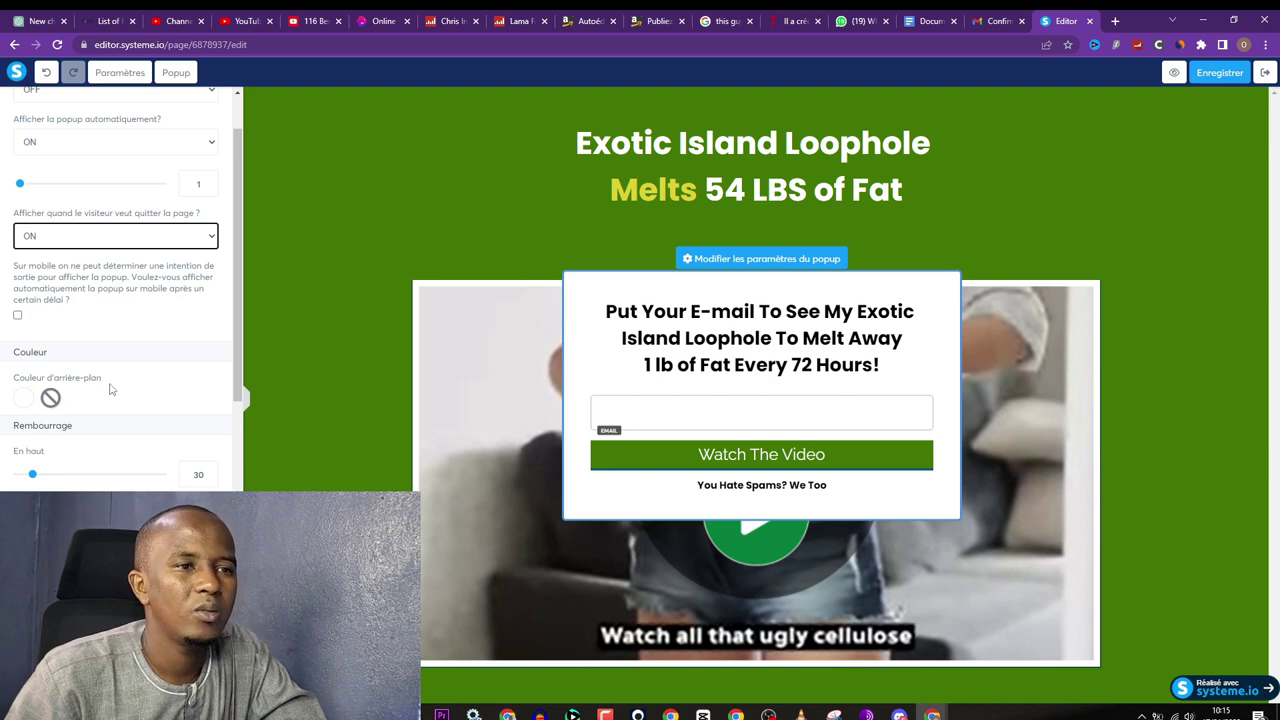
scroll(106, 392, down, 1)
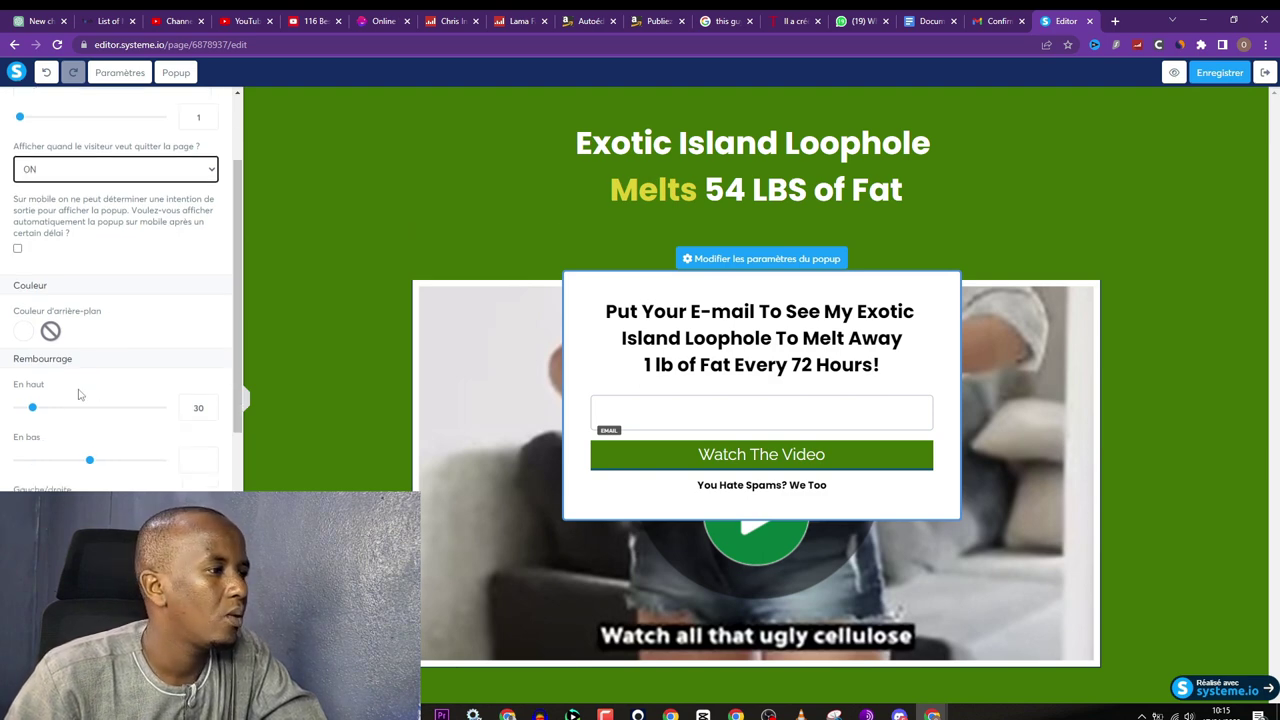
scroll(75, 403, down, 1)
Step: Set the popup's top padding to 28 and make its border green
drag(33, 343, 32, 352)
scroll(30, 400, down, 2)
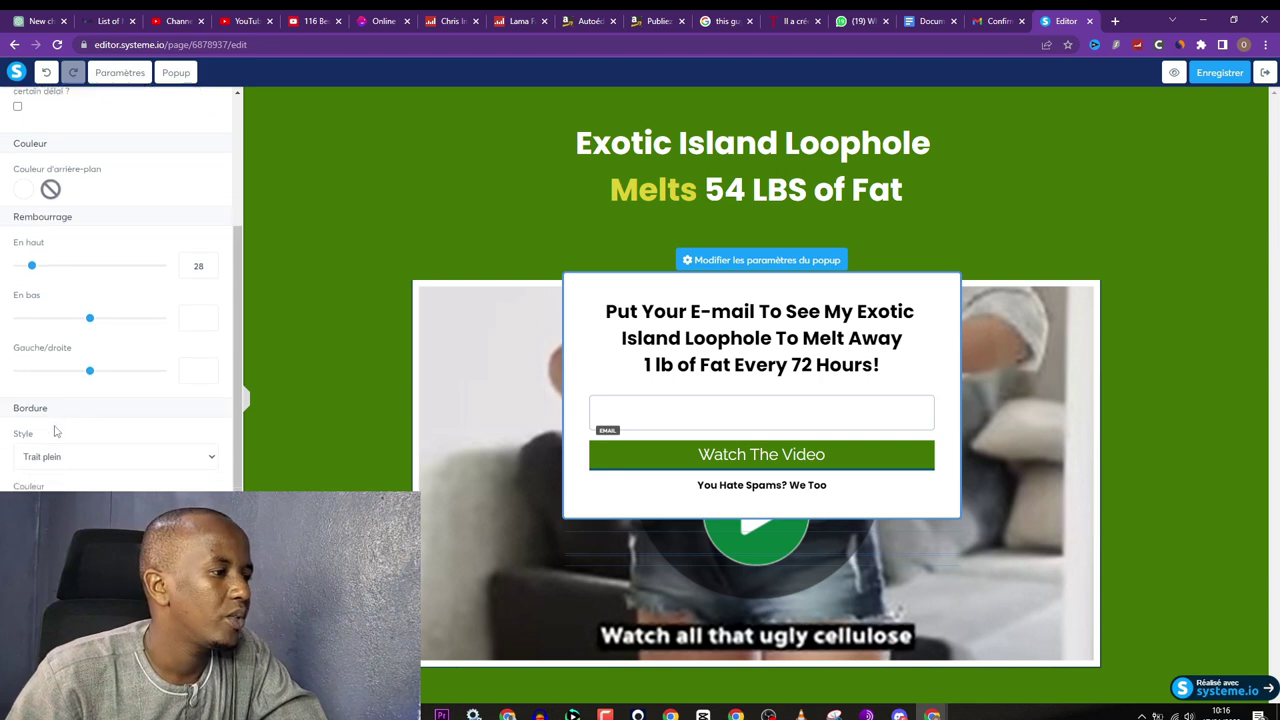
click(24, 450)
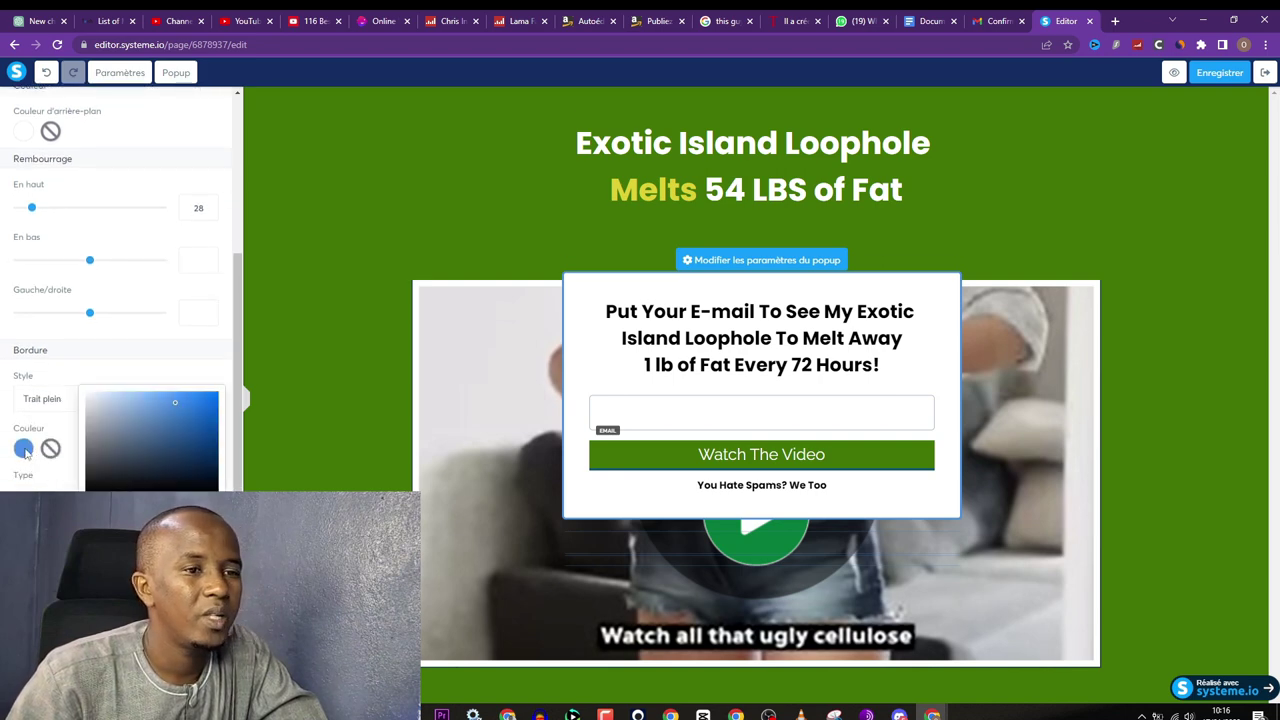
key(ctrl+v)
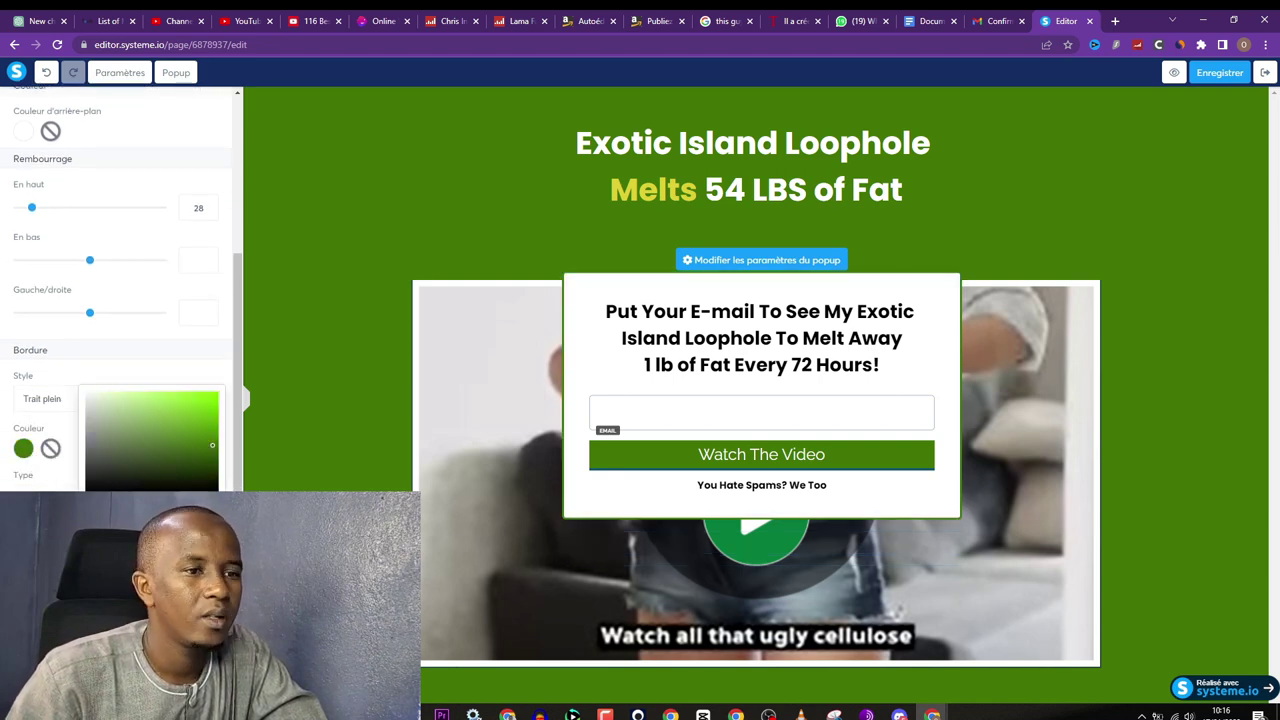
scroll(100, 380, down, 3)
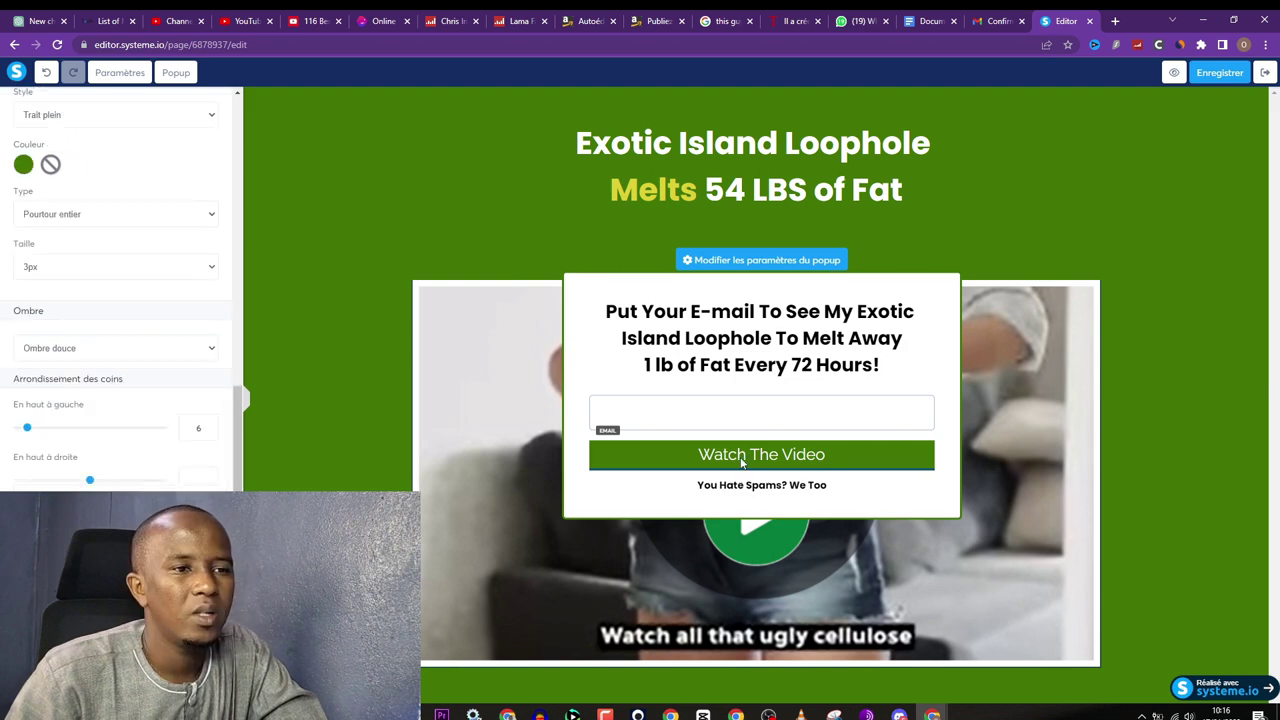
Step: Give the Watch The Video button a yellow border
click(741, 458)
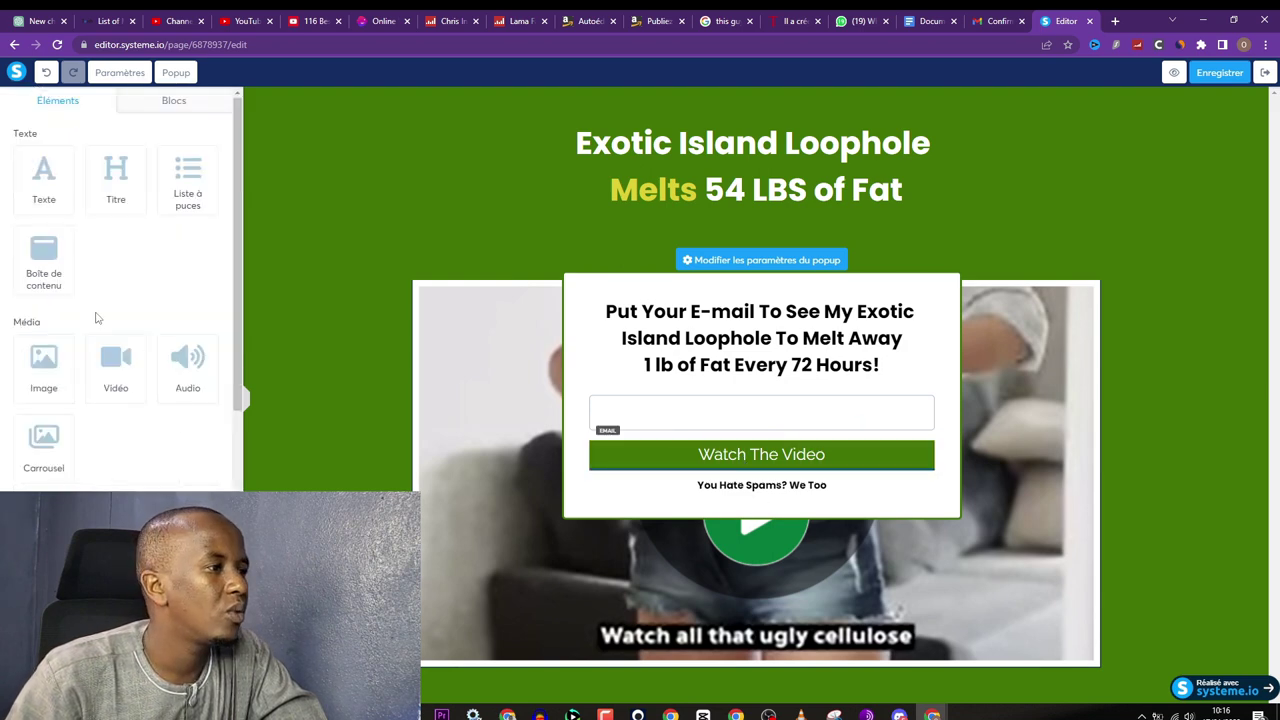
click(861, 458)
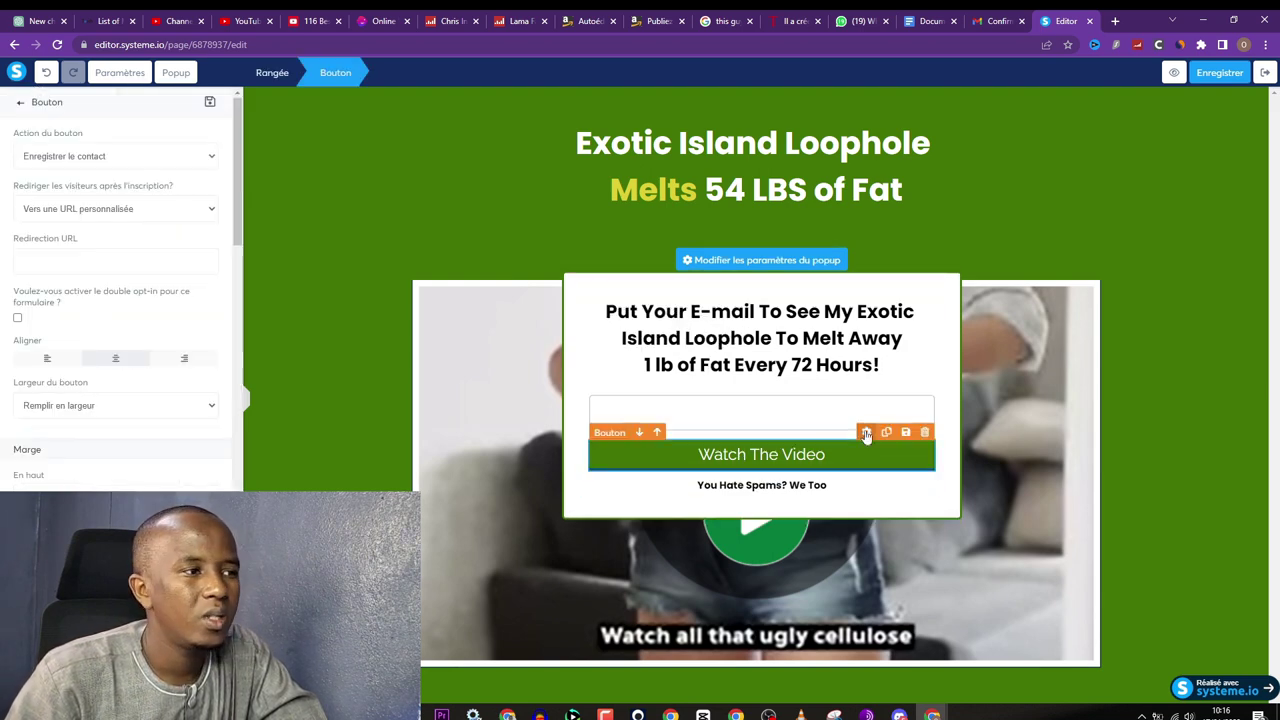
scroll(94, 417, down, 10)
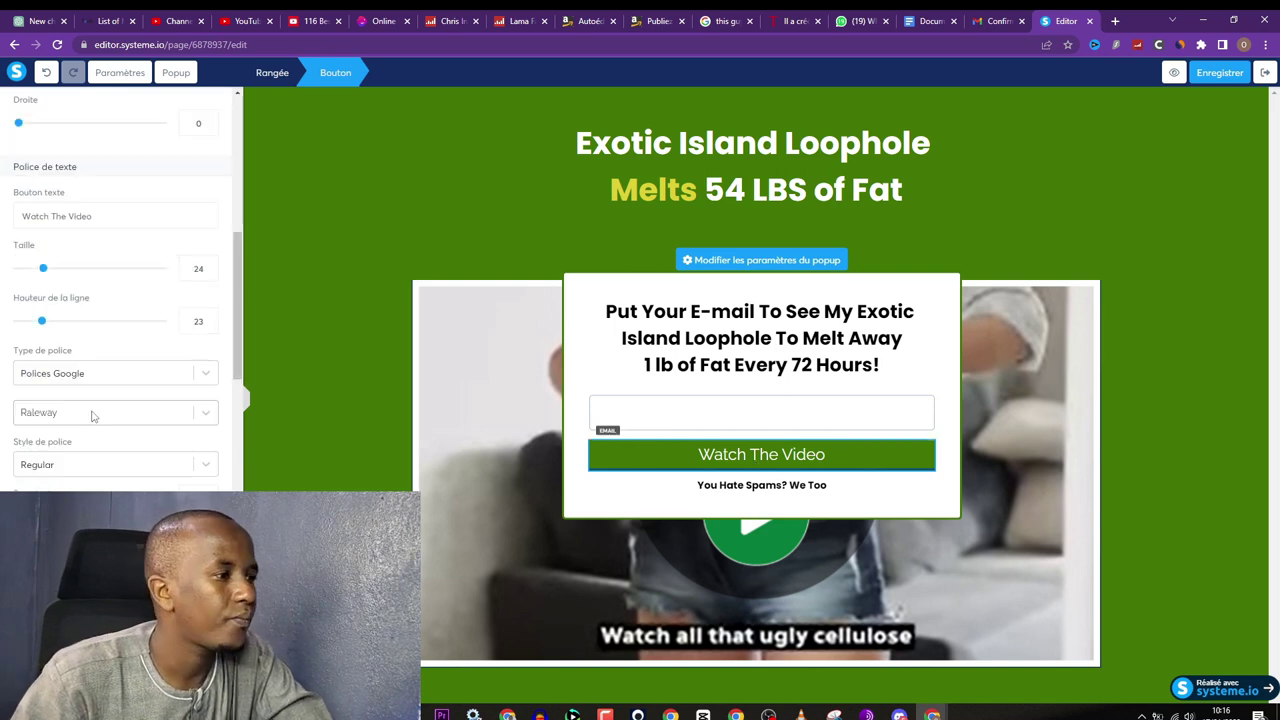
scroll(83, 413, down, 4)
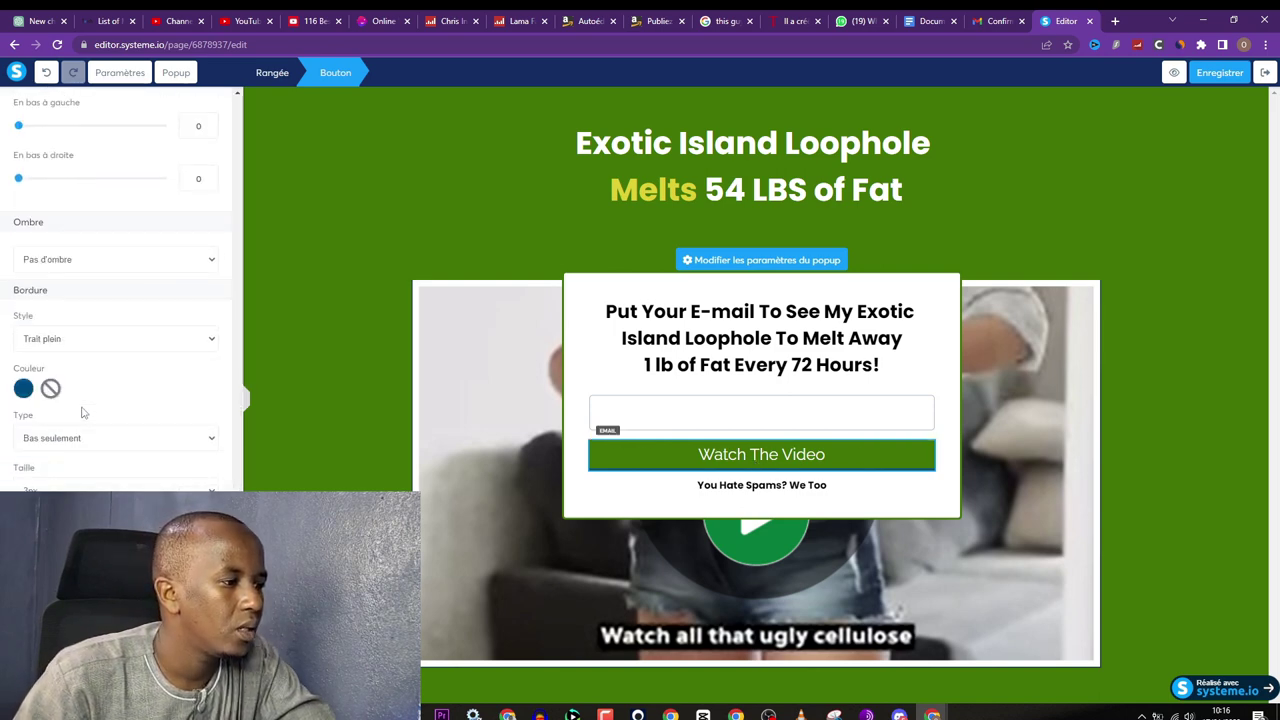
click(22, 355)
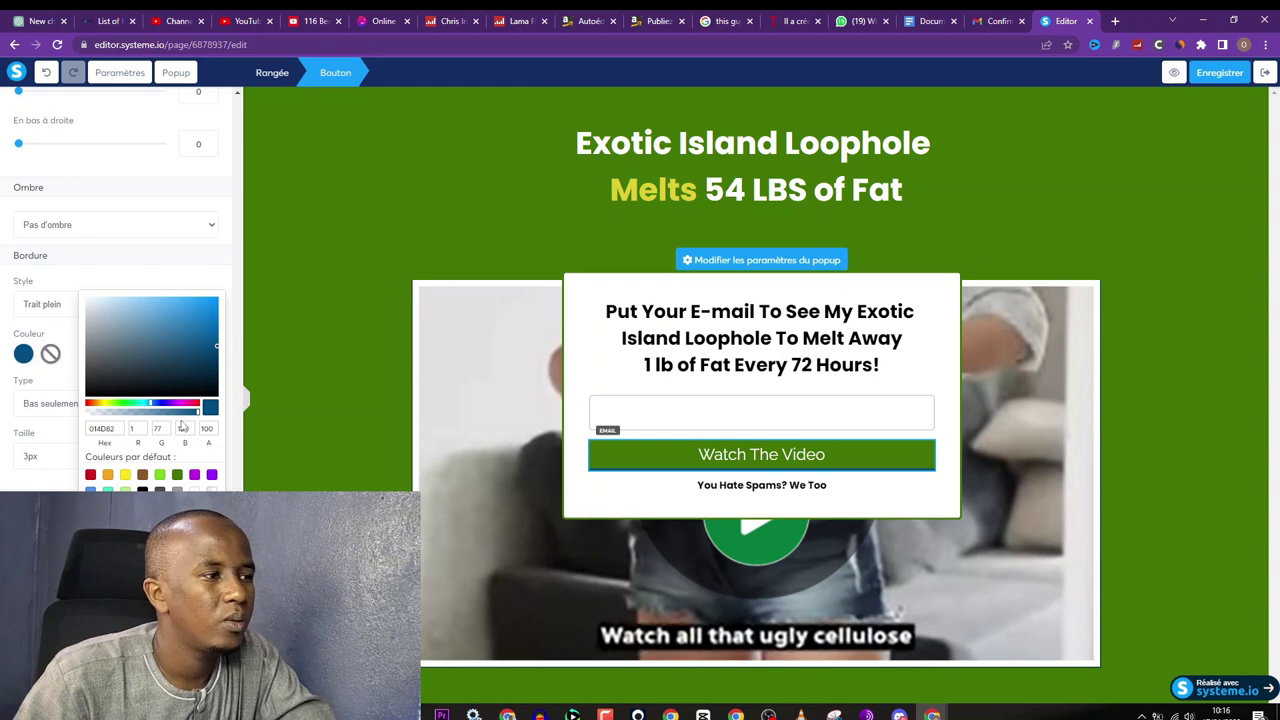
click(125, 475)
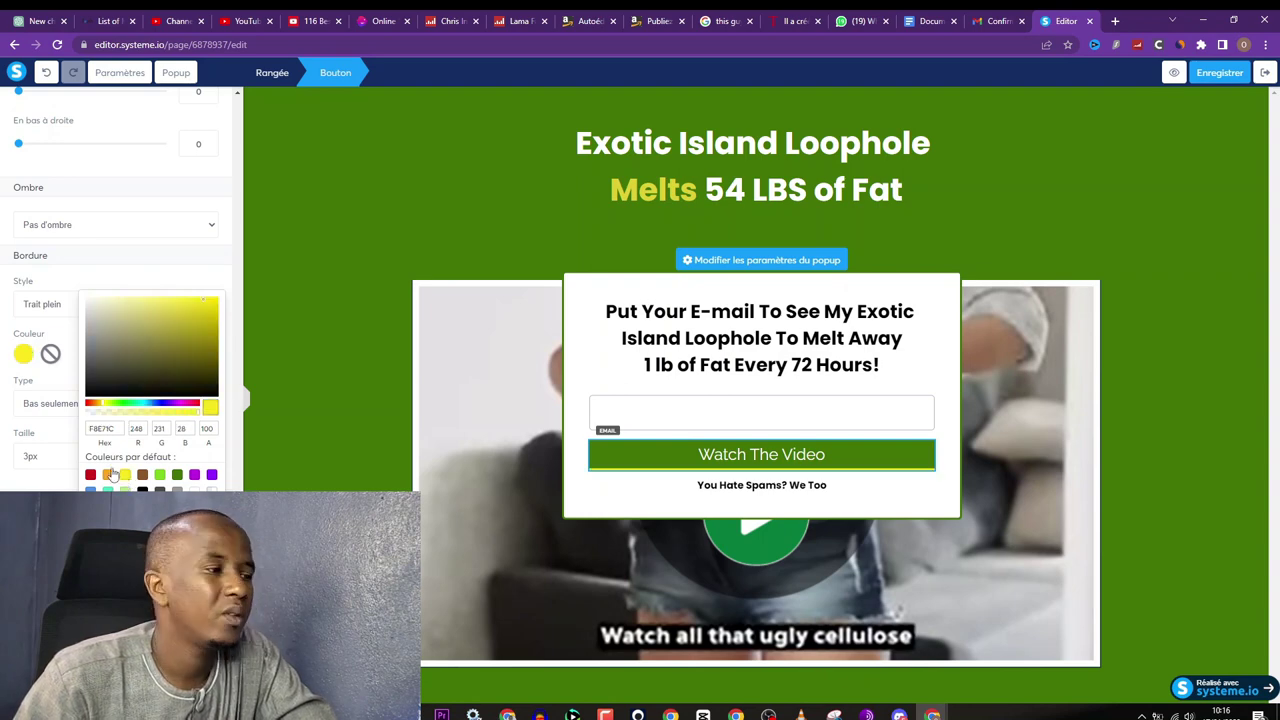
click(71, 471)
Step: Set the button's action to 'Enregistrer le contact' and redirect to 'Vers une URL personnalisée'
scroll(72, 478, up, 3)
scroll(72, 479, up, 8)
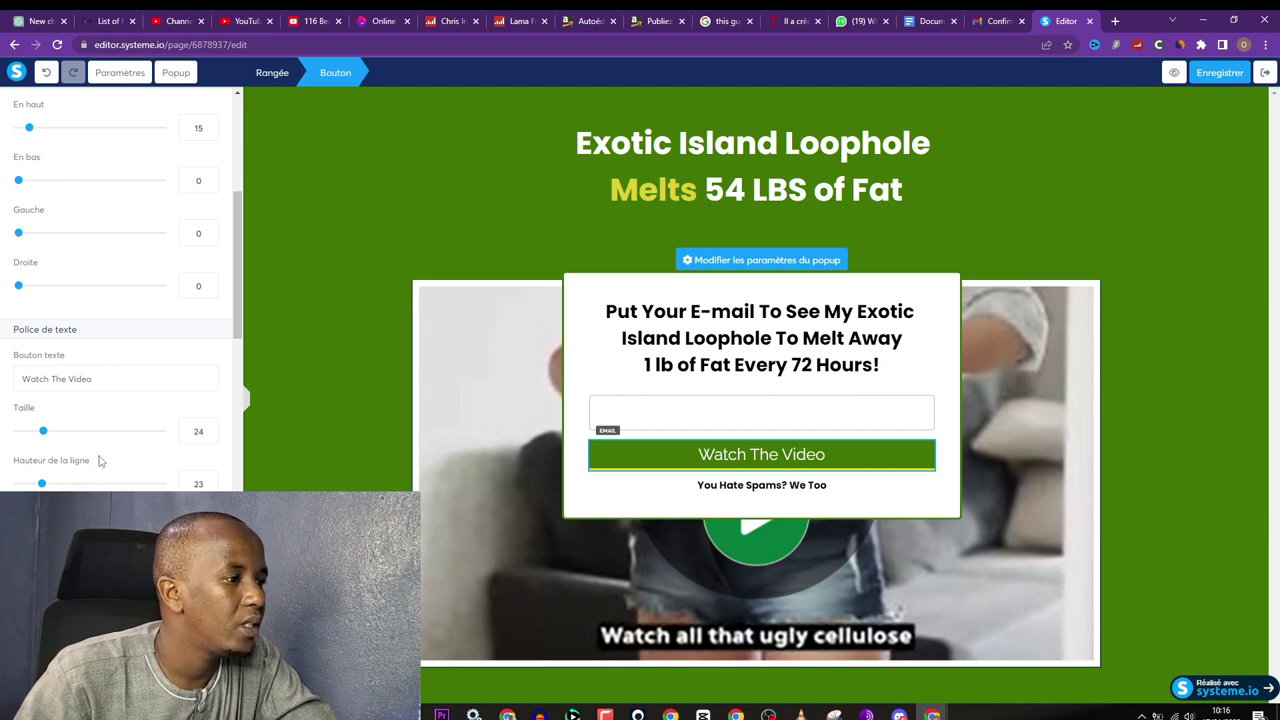
scroll(98, 461, up, 8)
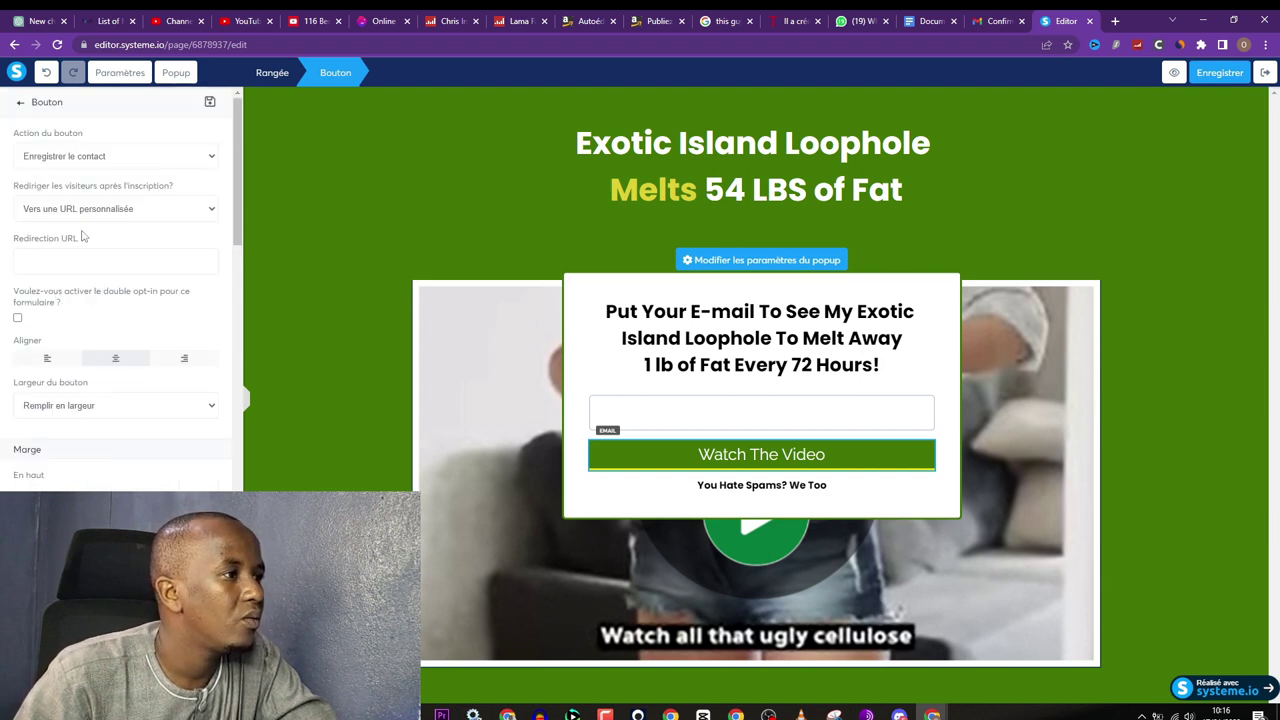
click(91, 158)
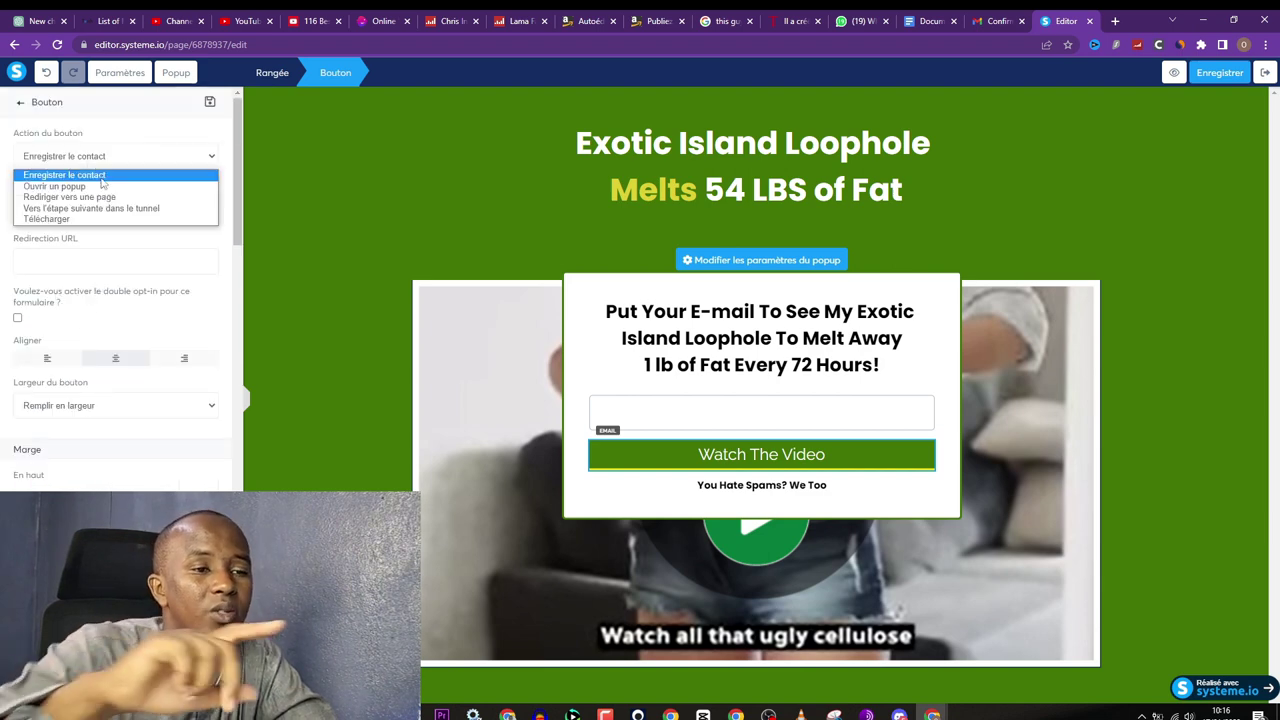
click(101, 178)
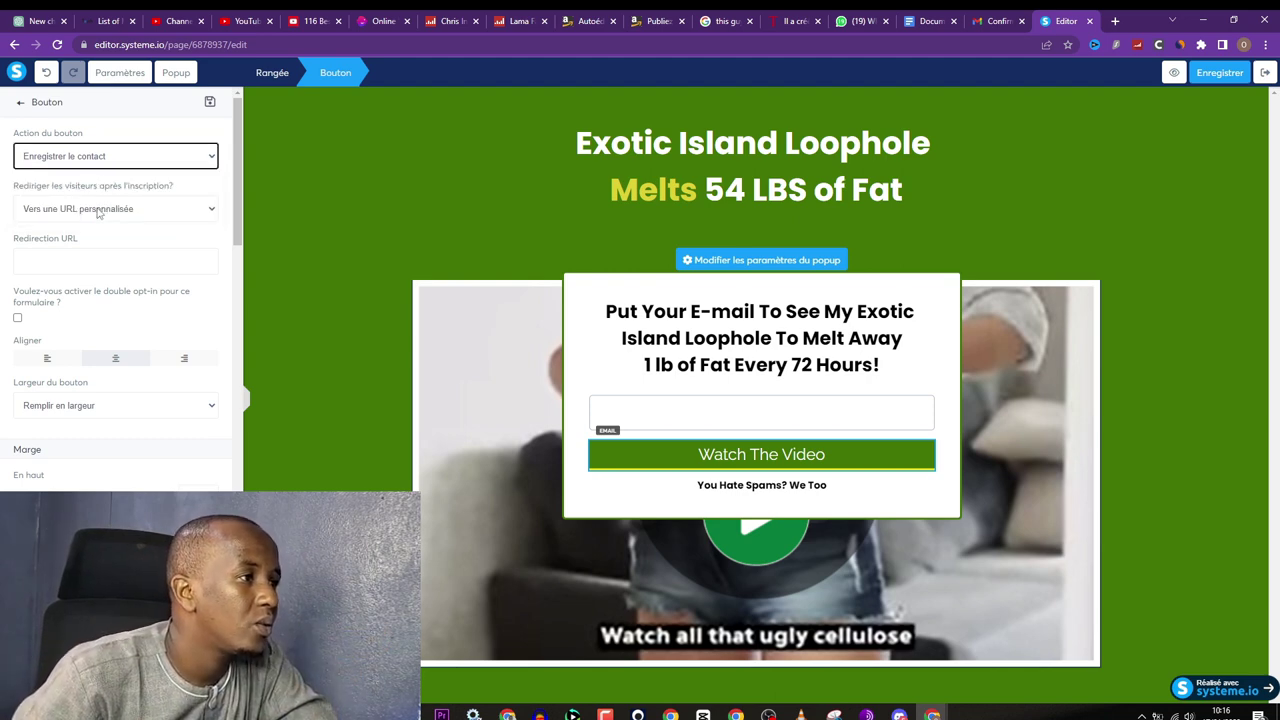
click(88, 210)
click(88, 213)
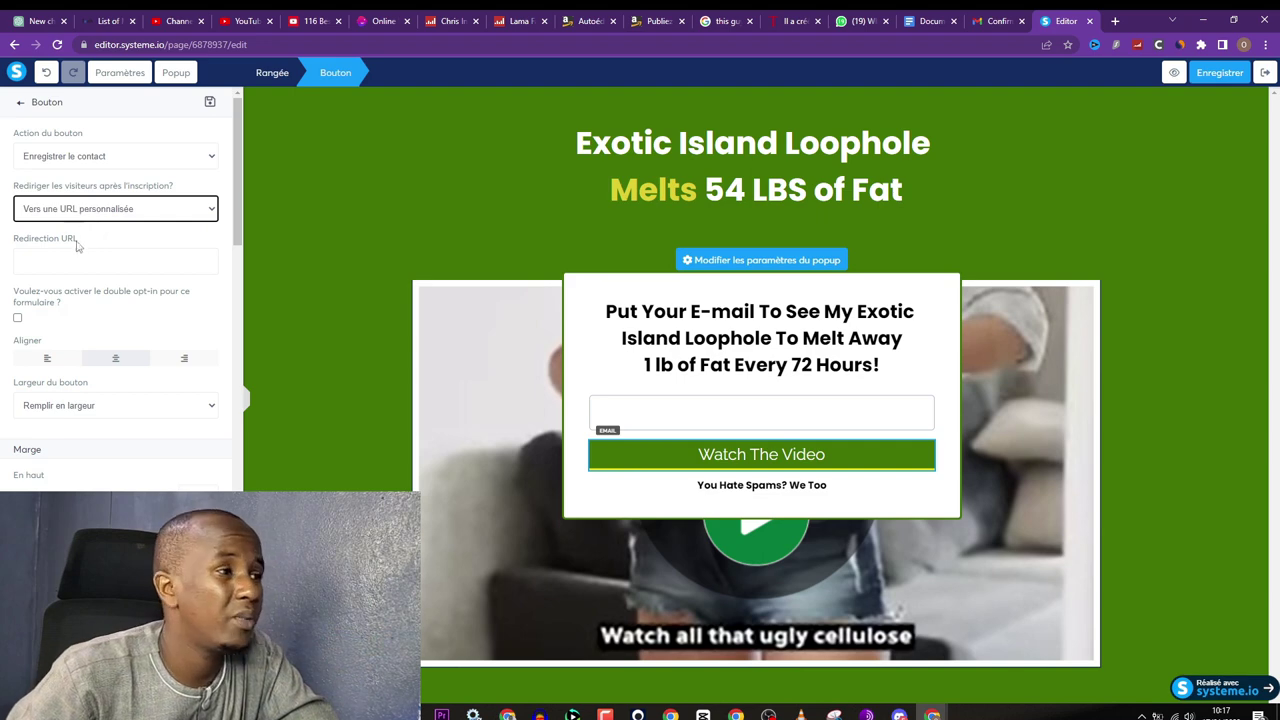
click(77, 250)
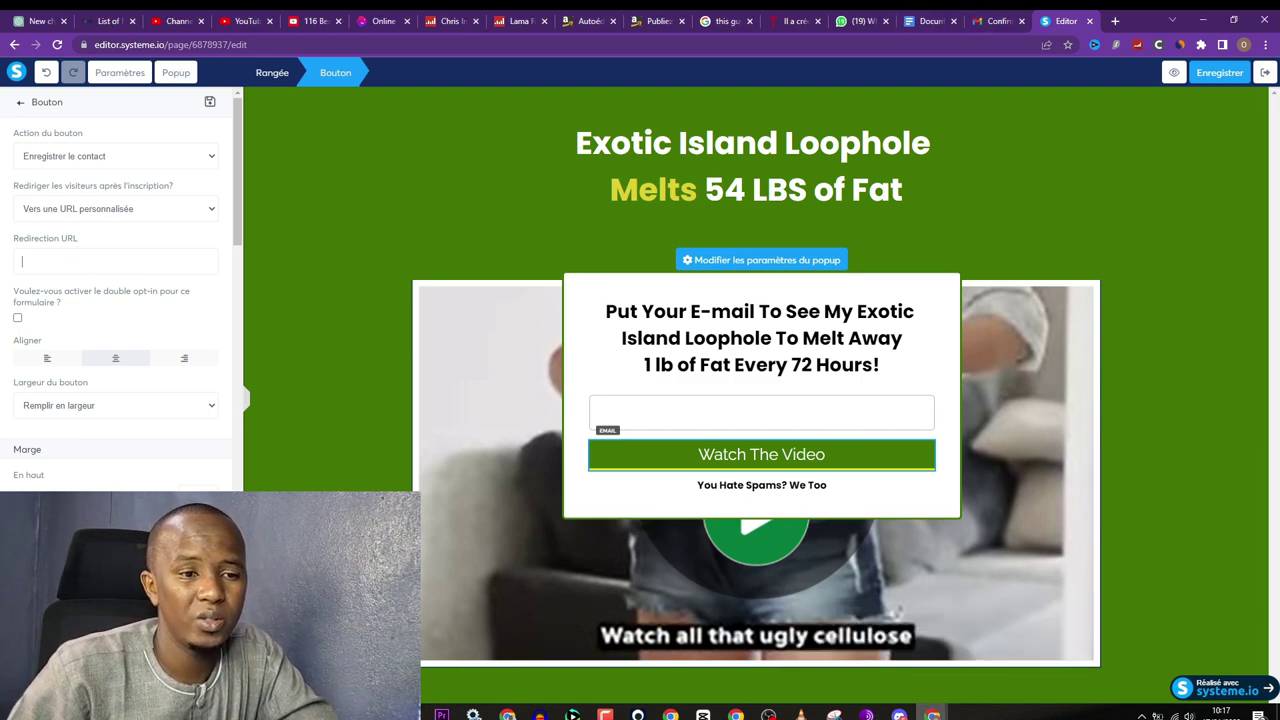
Step: Paste the ClickBank hop link as the Redirection URL and save the page
click(1009, 650)
drag(580, 229, 308, 230)
key(ctrl+c)
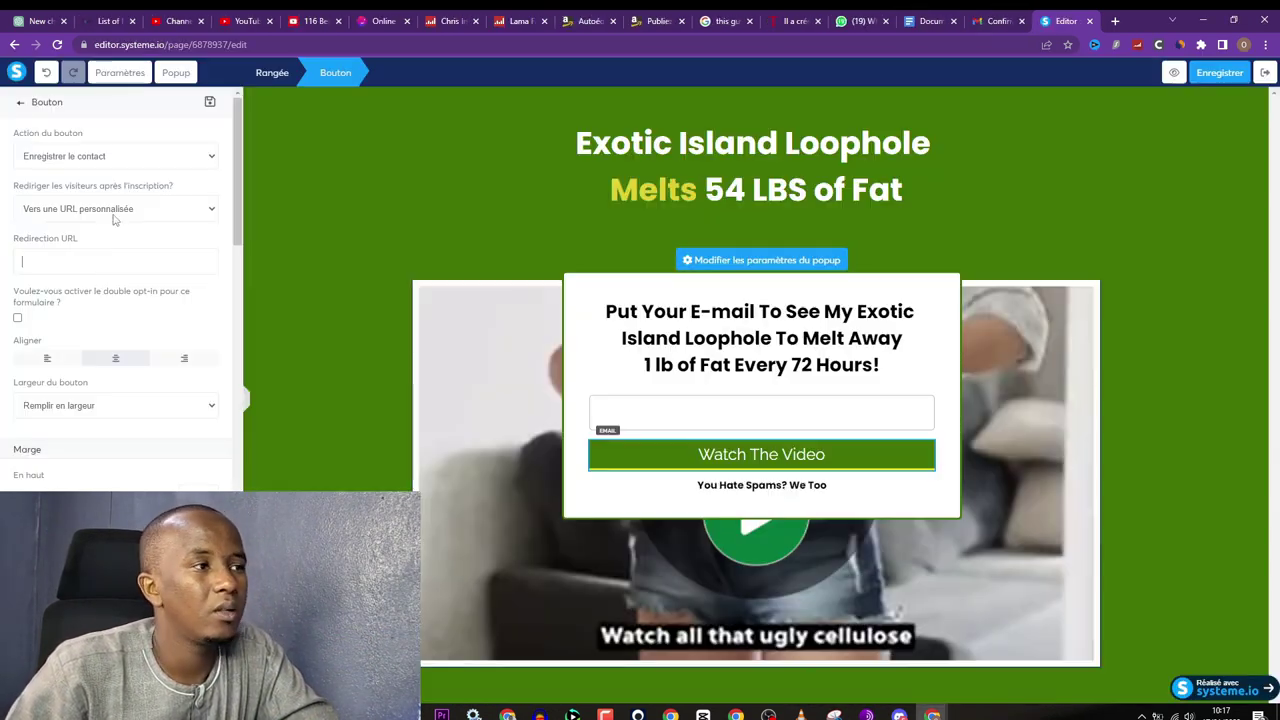
key(alt+Tab)
right_click(75, 270)
click(115, 340)
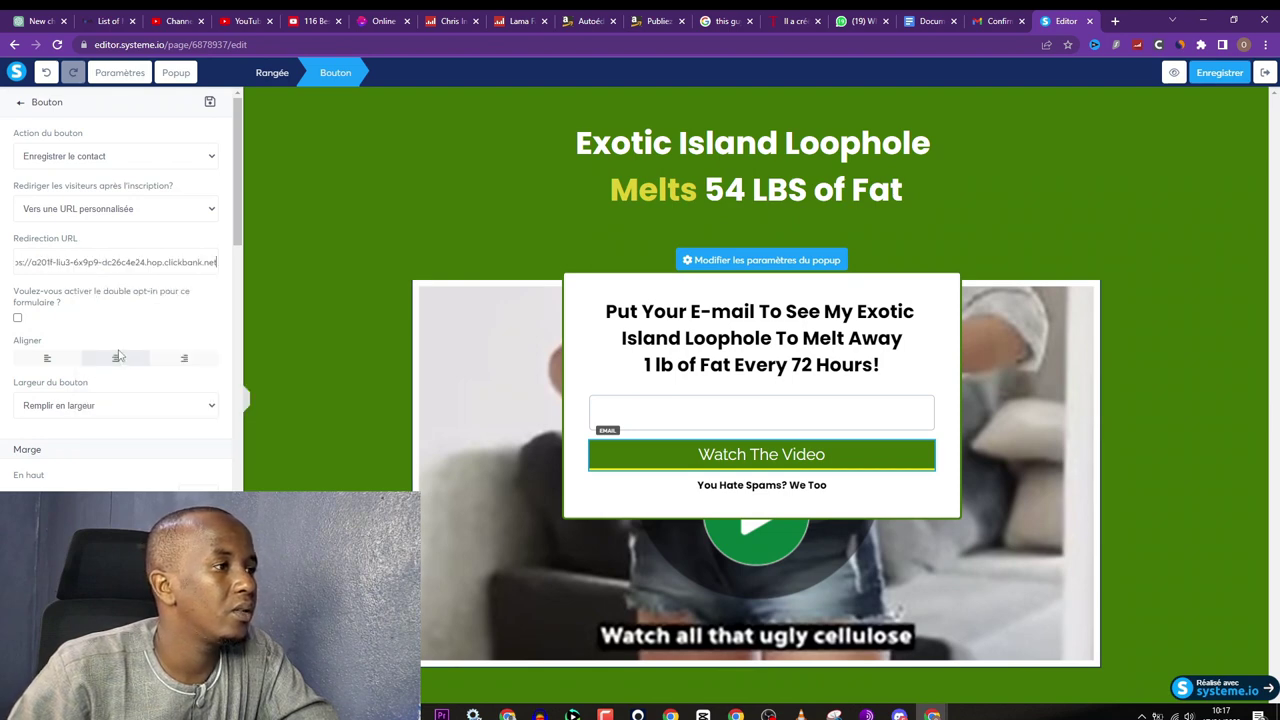
scroll(101, 303, down, 10)
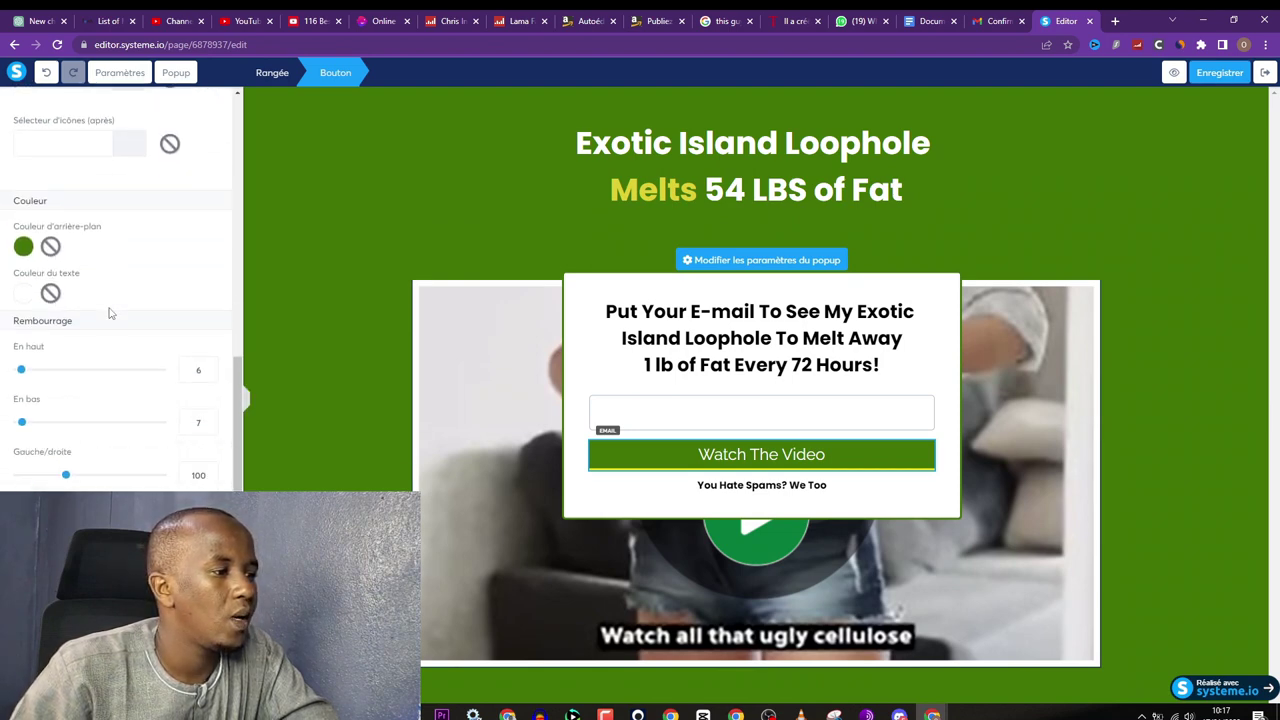
scroll(110, 313, down, 2)
click(1226, 70)
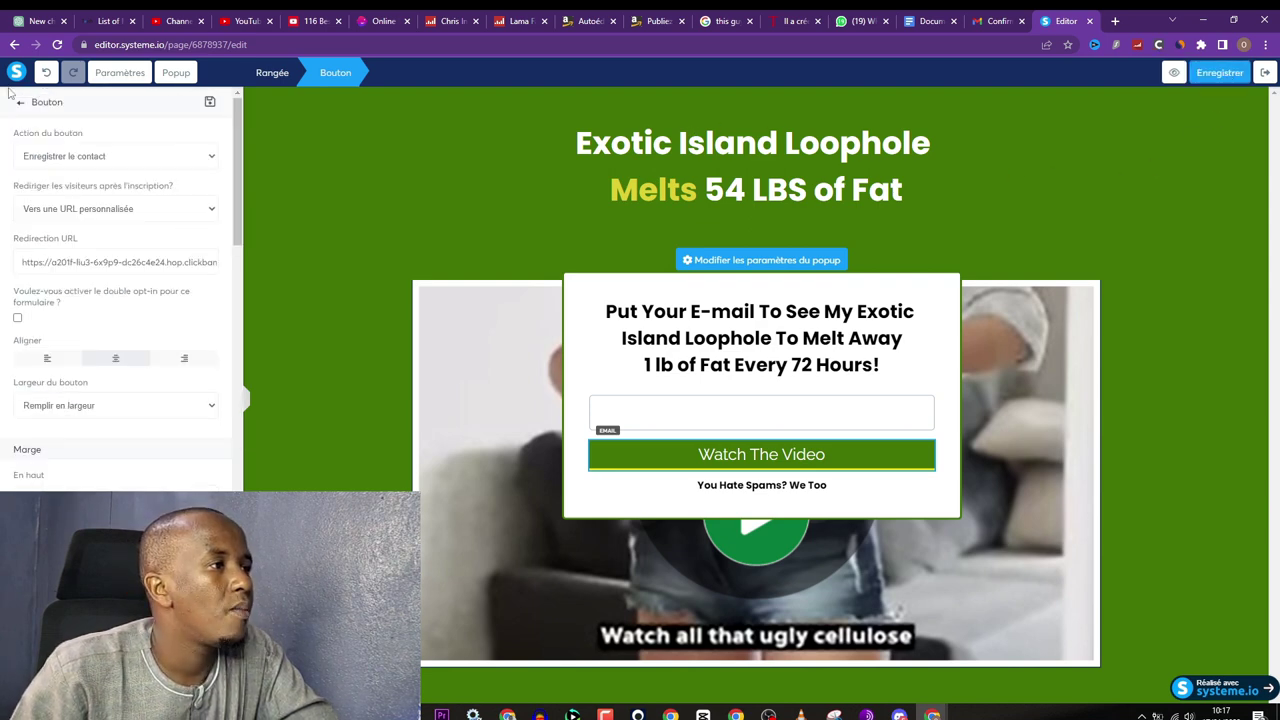
Step: Open Popup Nº1, review the page-wide Paramètres, and save the capture page
click(176, 72)
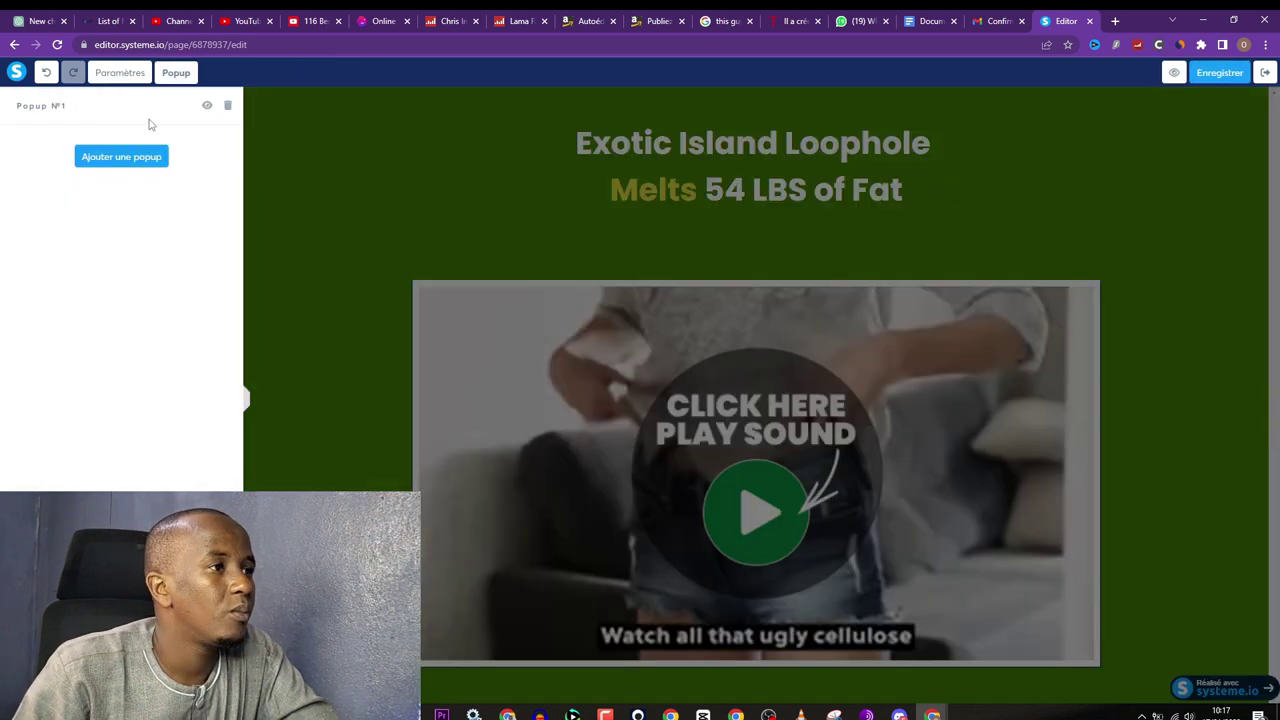
click(207, 107)
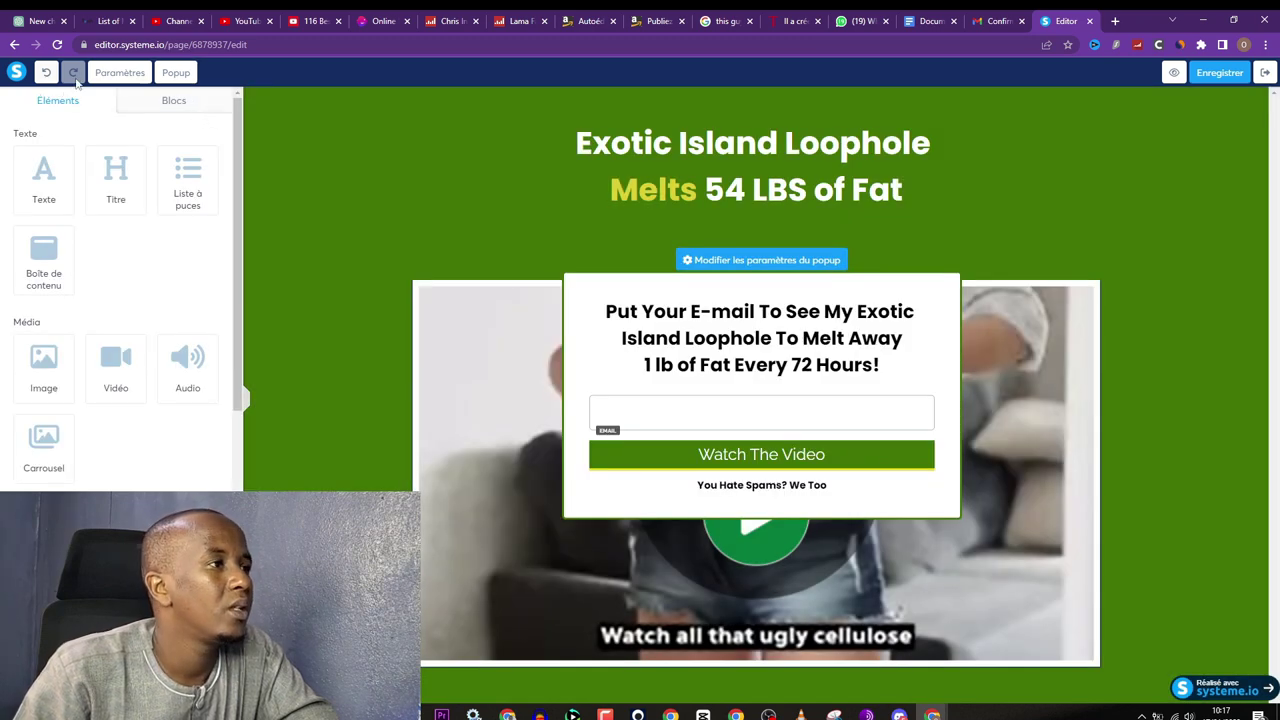
click(118, 73)
scroll(120, 240, down, 3)
scroll(121, 243, down, 5)
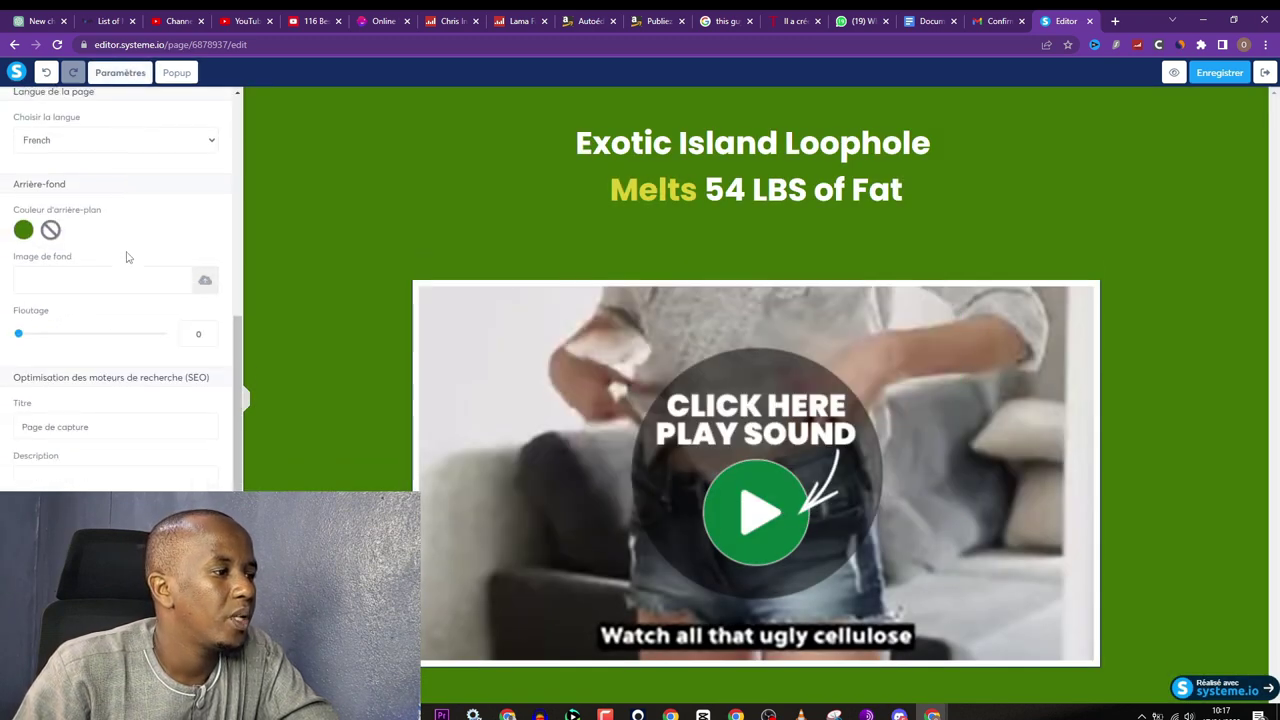
scroll(127, 252, up, 10)
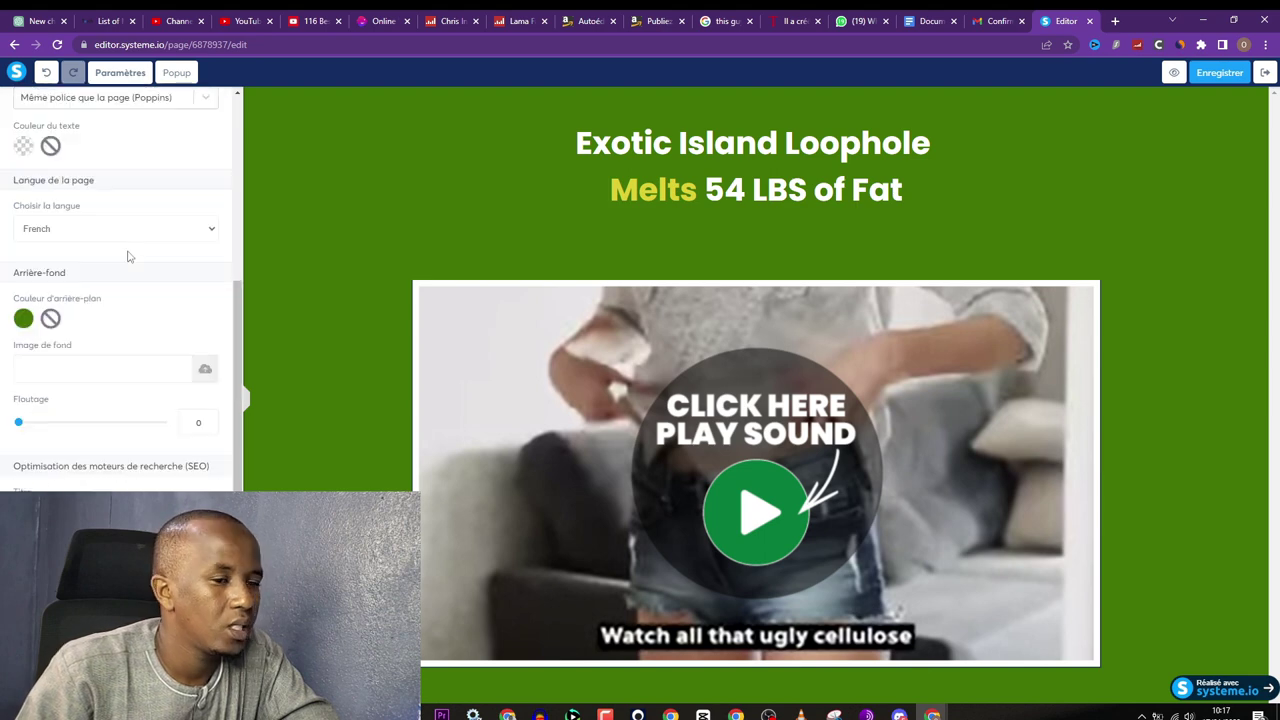
click(1222, 72)
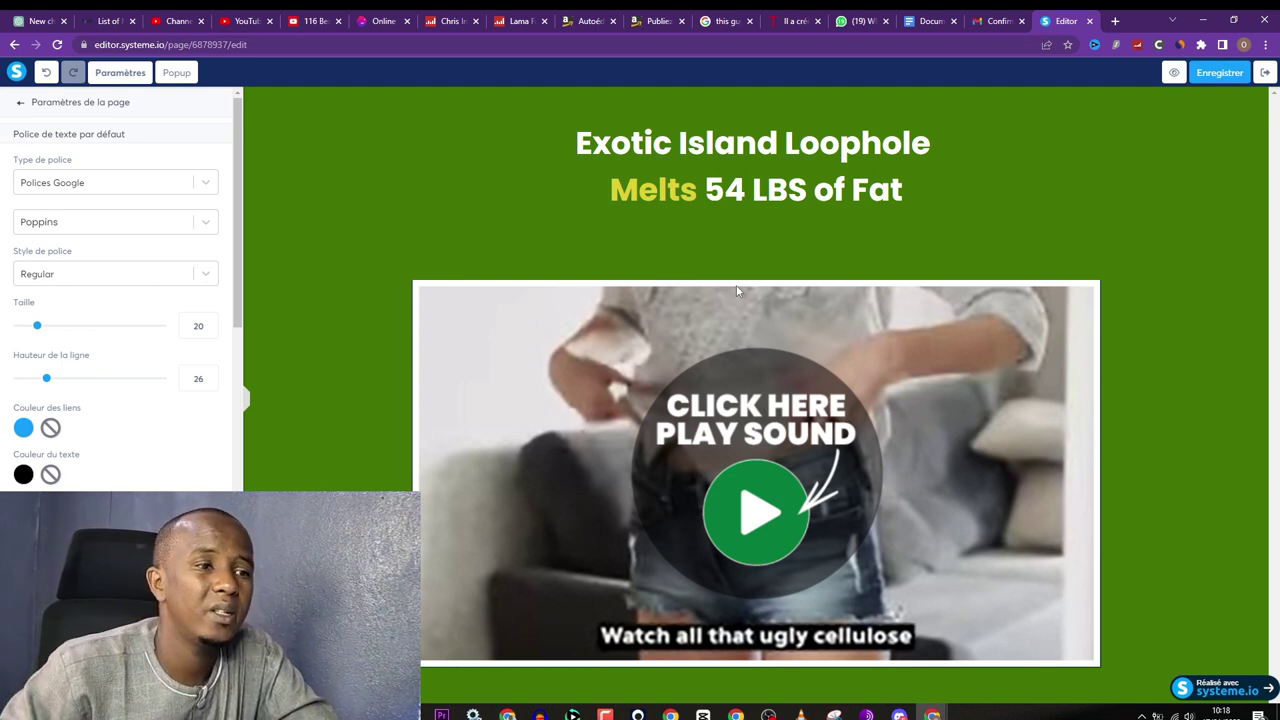
click(20, 104)
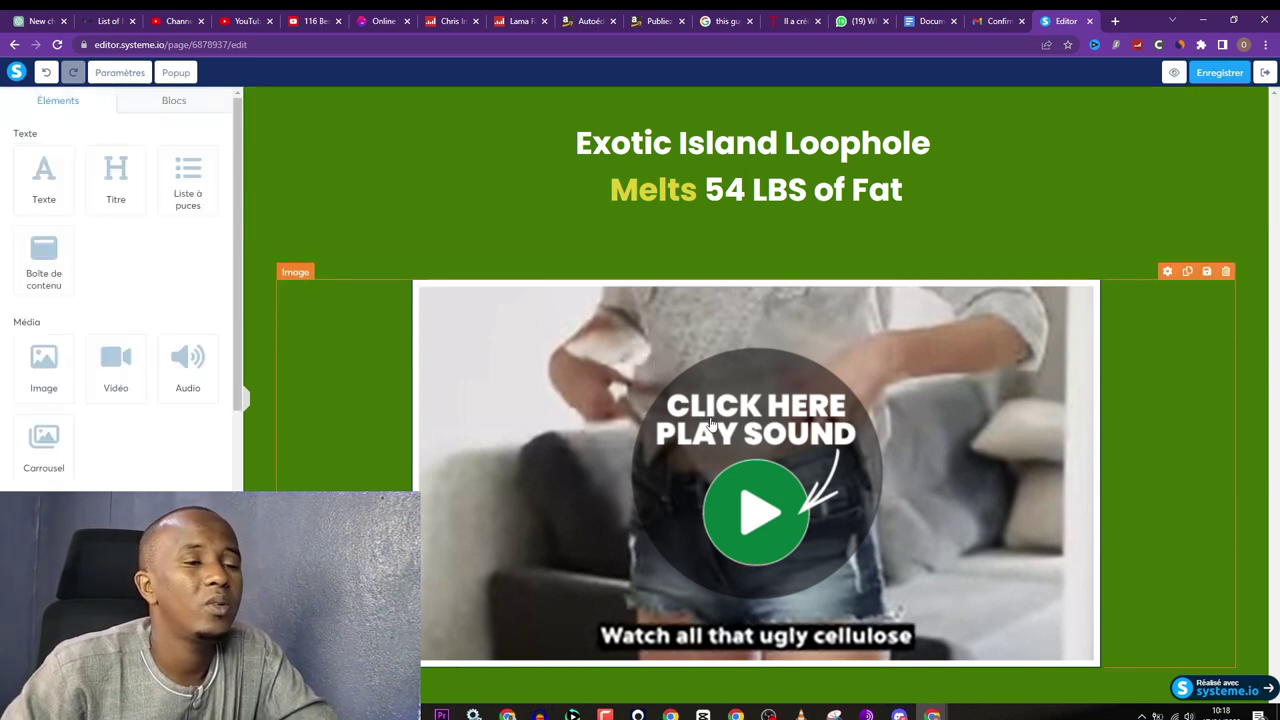
Step: Set the 12g.PNG thumbnail's click action to 'Ouvrir un popup' with Popup Nº1, and save
click(757, 517)
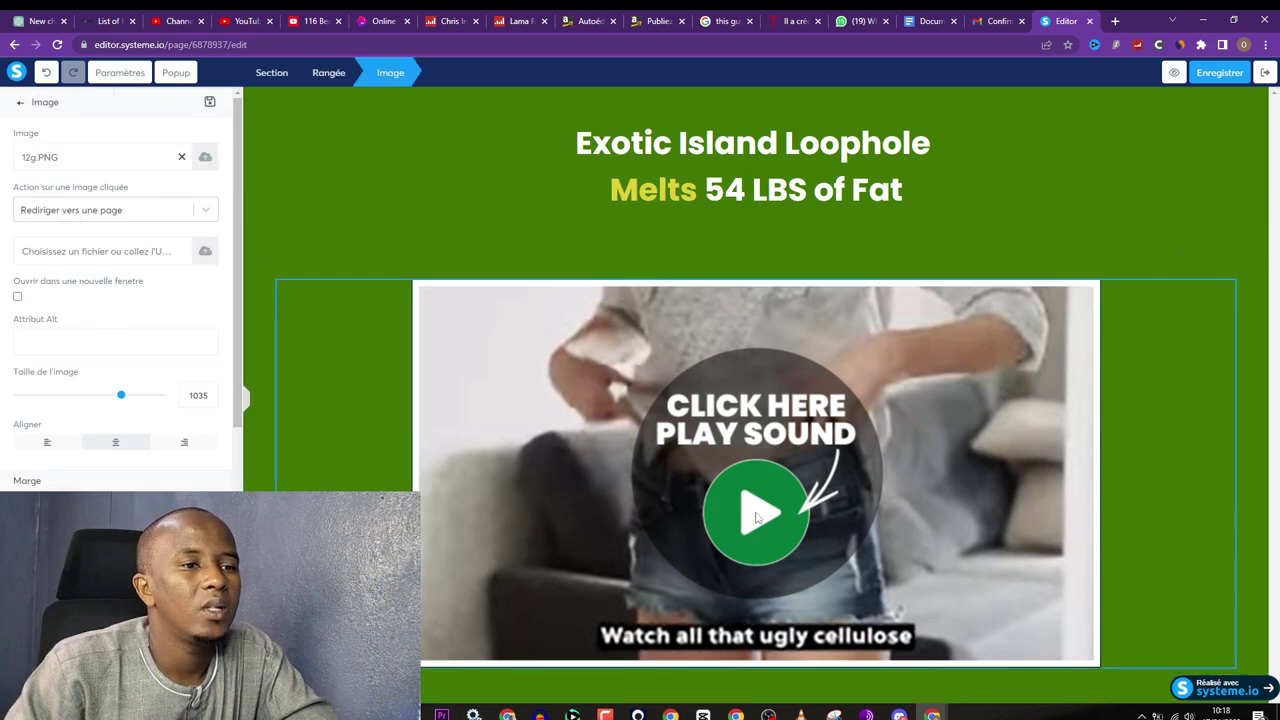
click(207, 217)
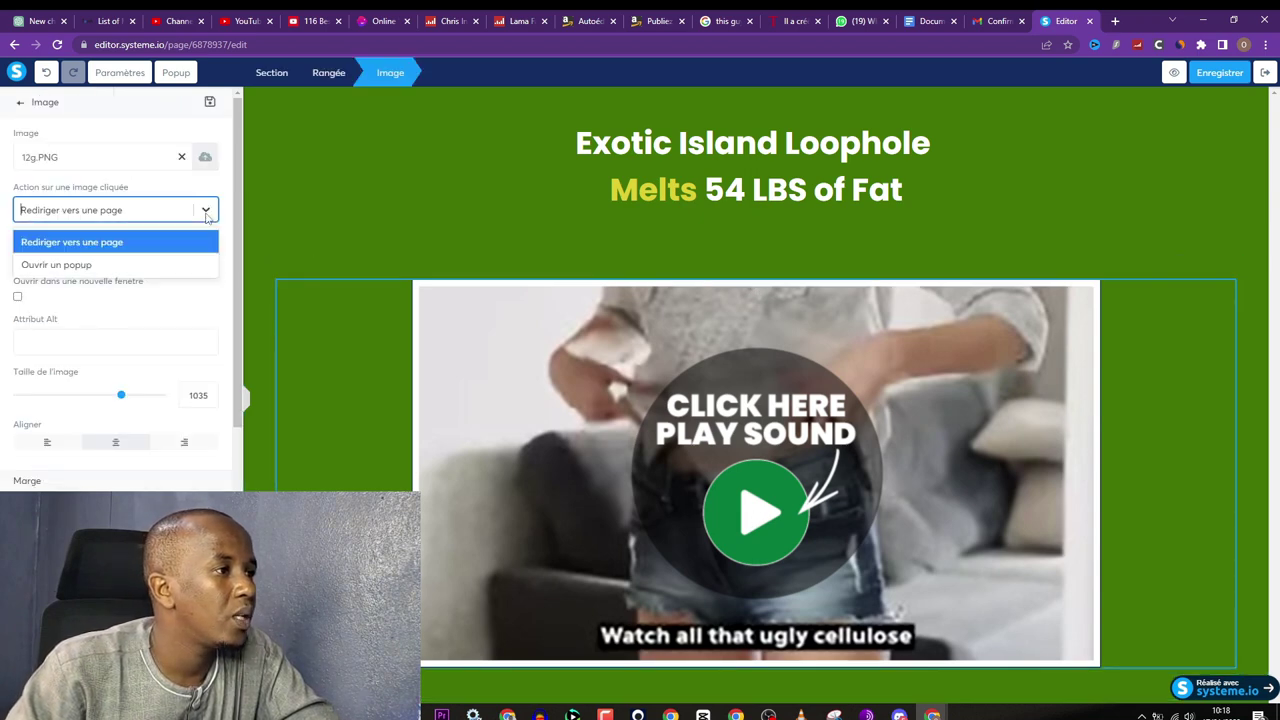
click(136, 267)
click(120, 262)
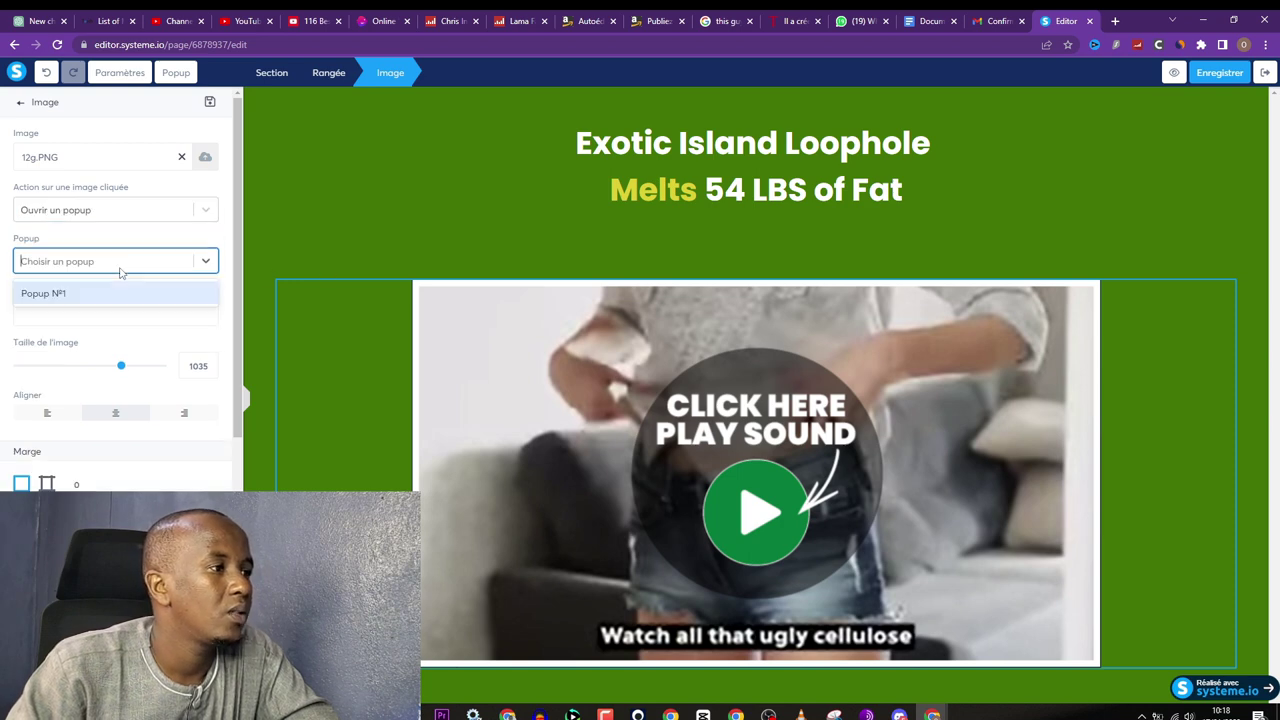
click(115, 298)
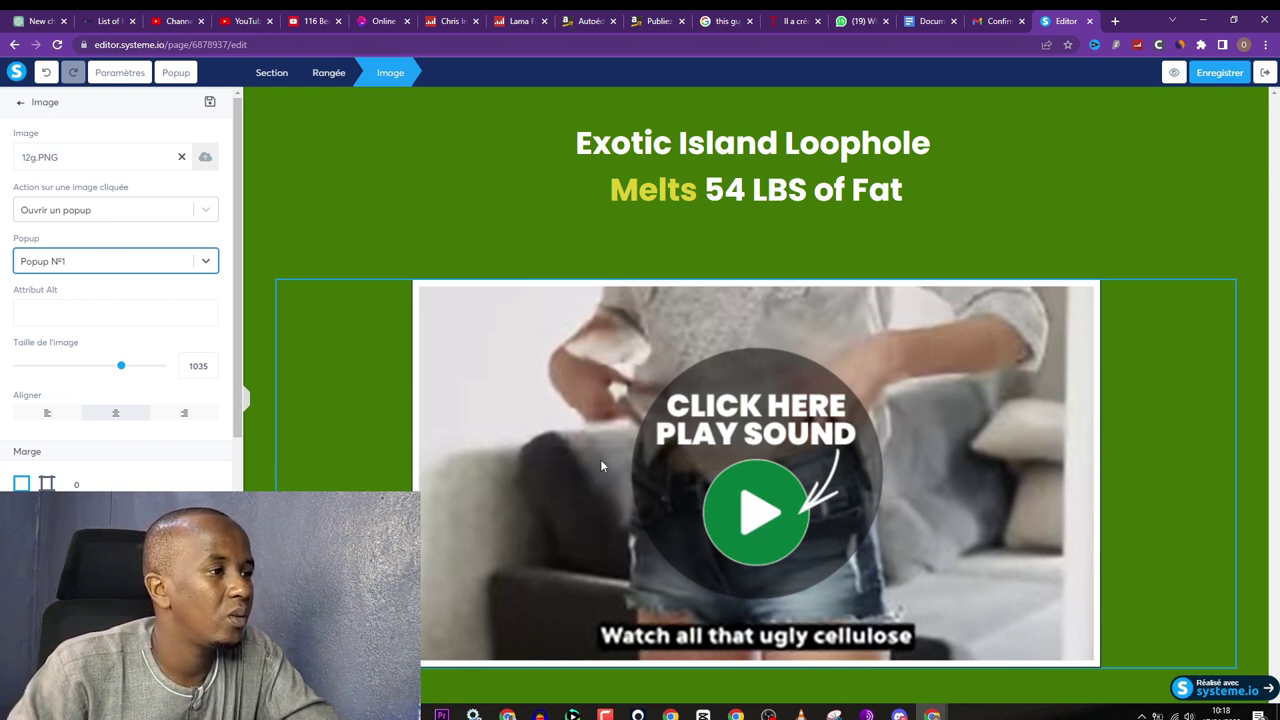
click(1215, 74)
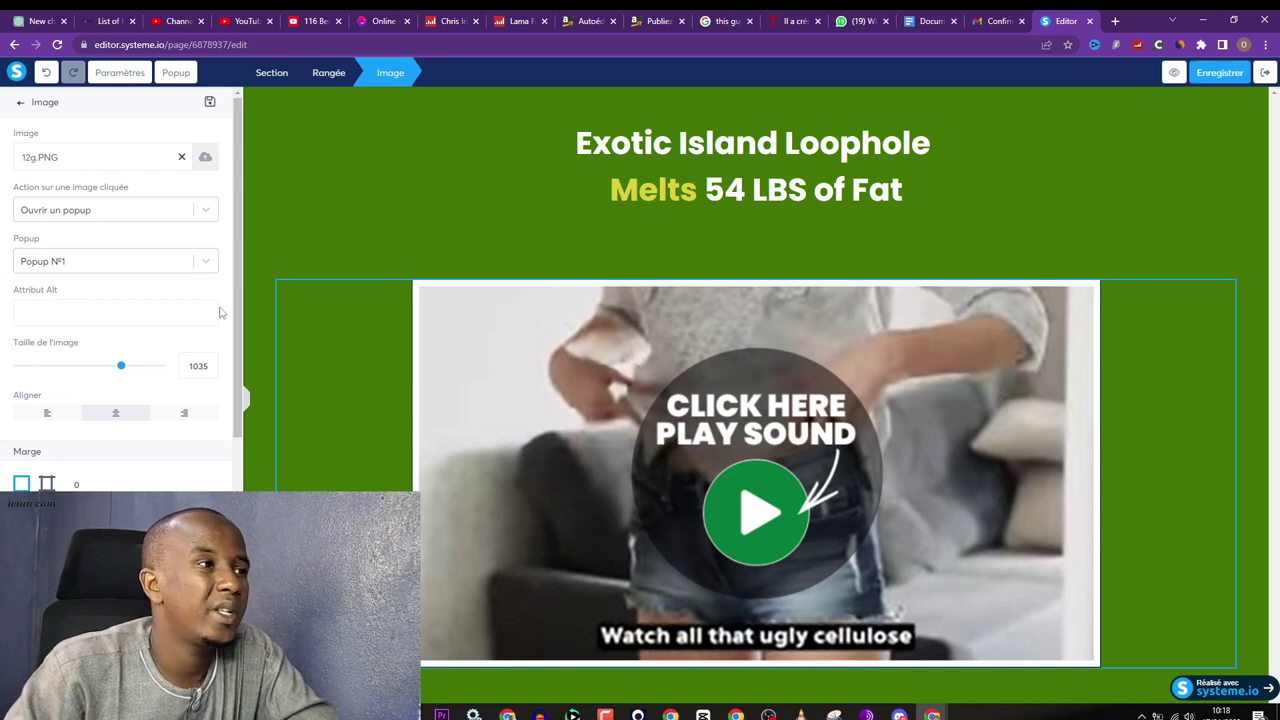
scroll(133, 313, down, 4)
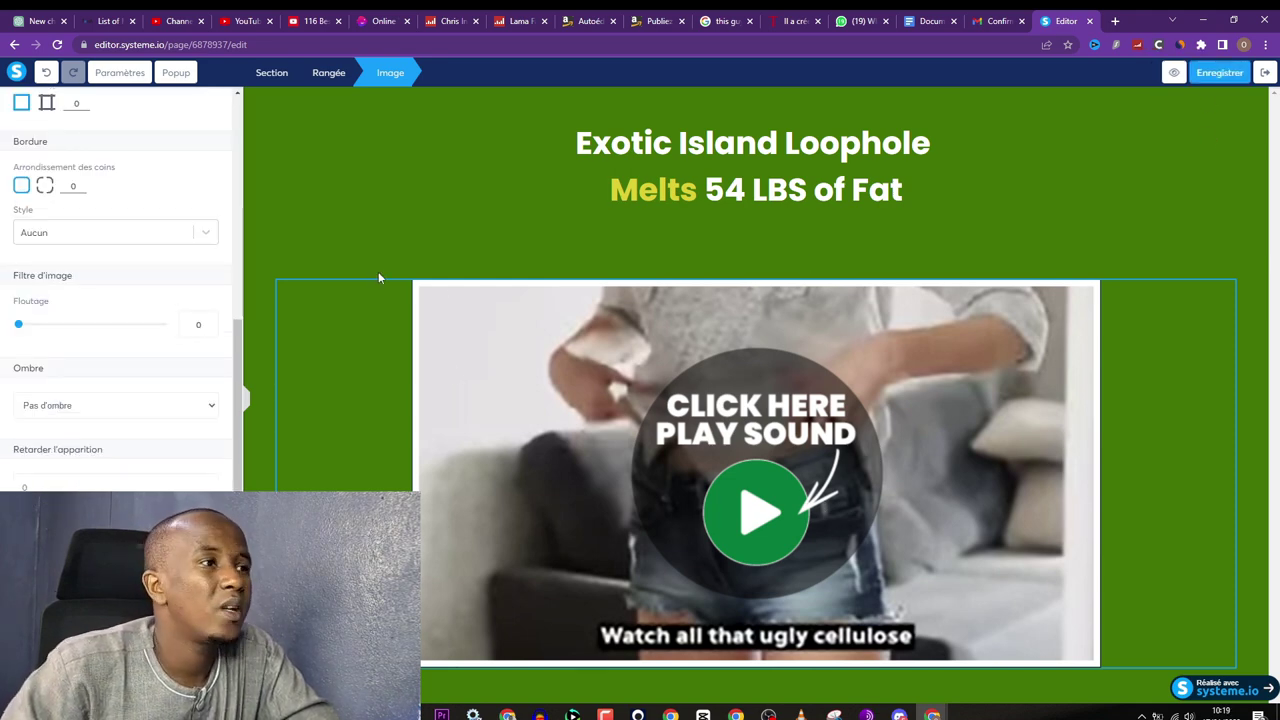
Step: Preview the capture page and enter a test e-mail address in the opt-in popup
click(558, 174)
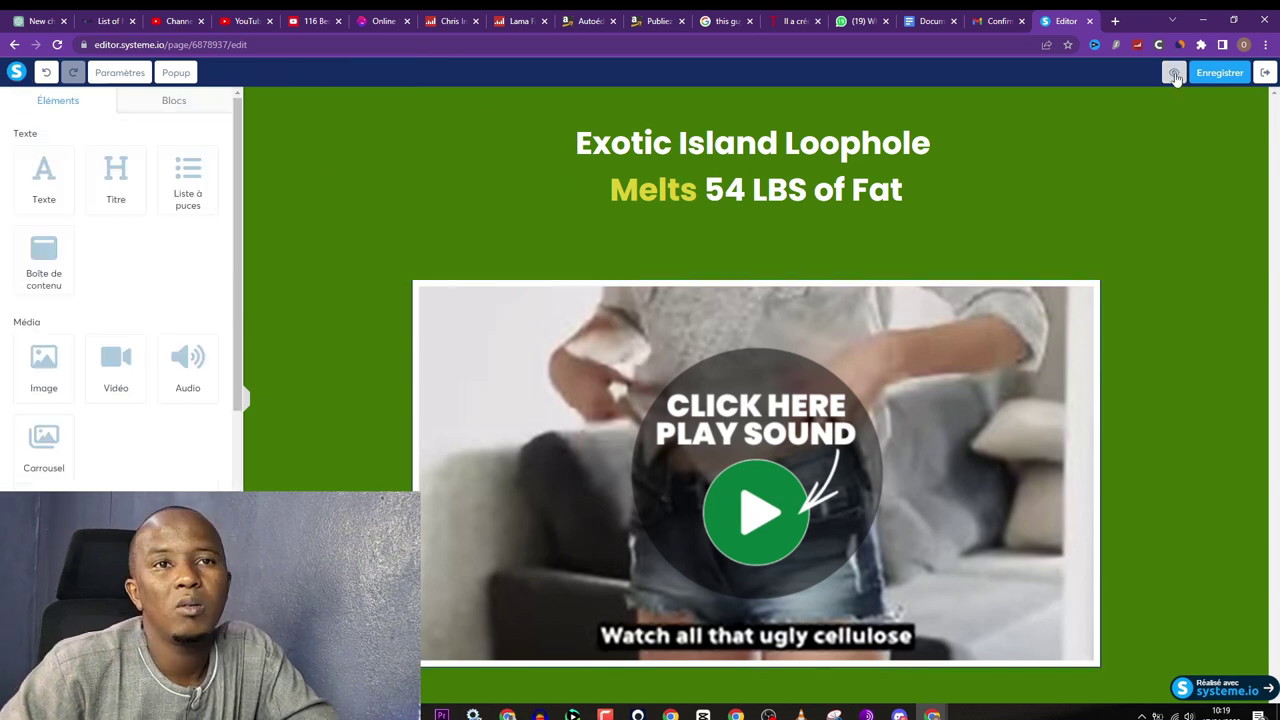
click(1174, 72)
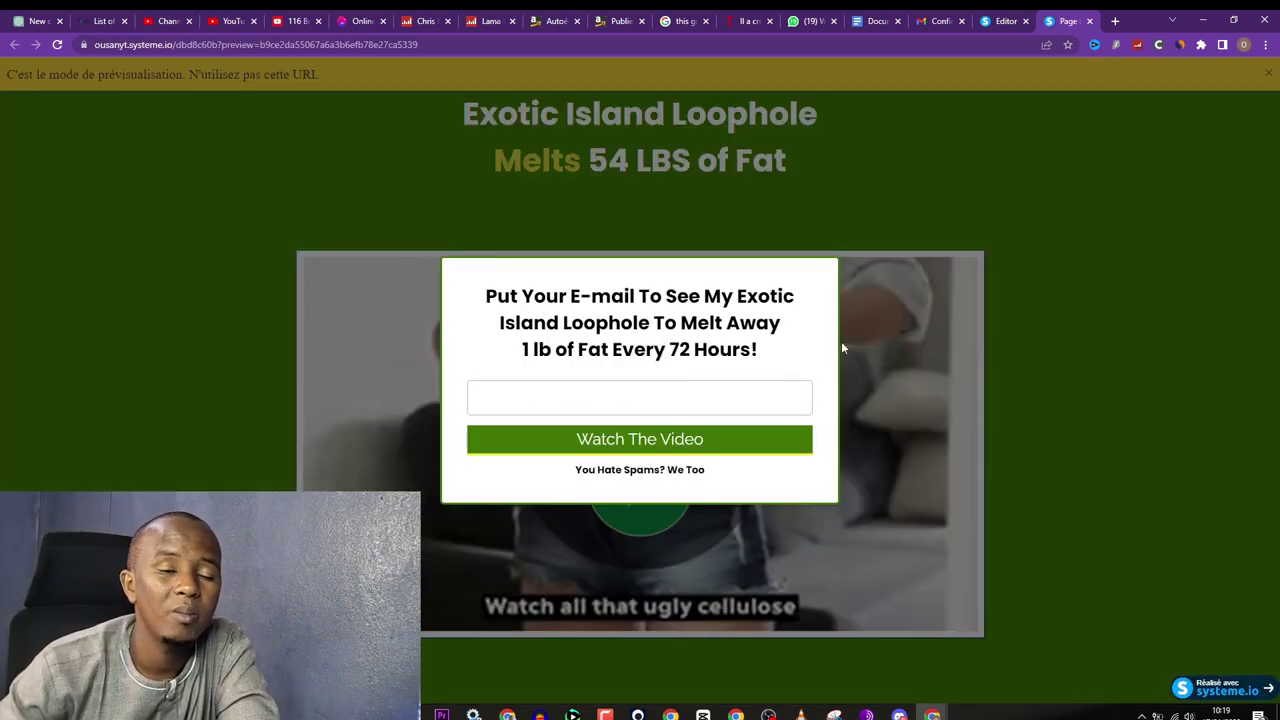
click(591, 400)
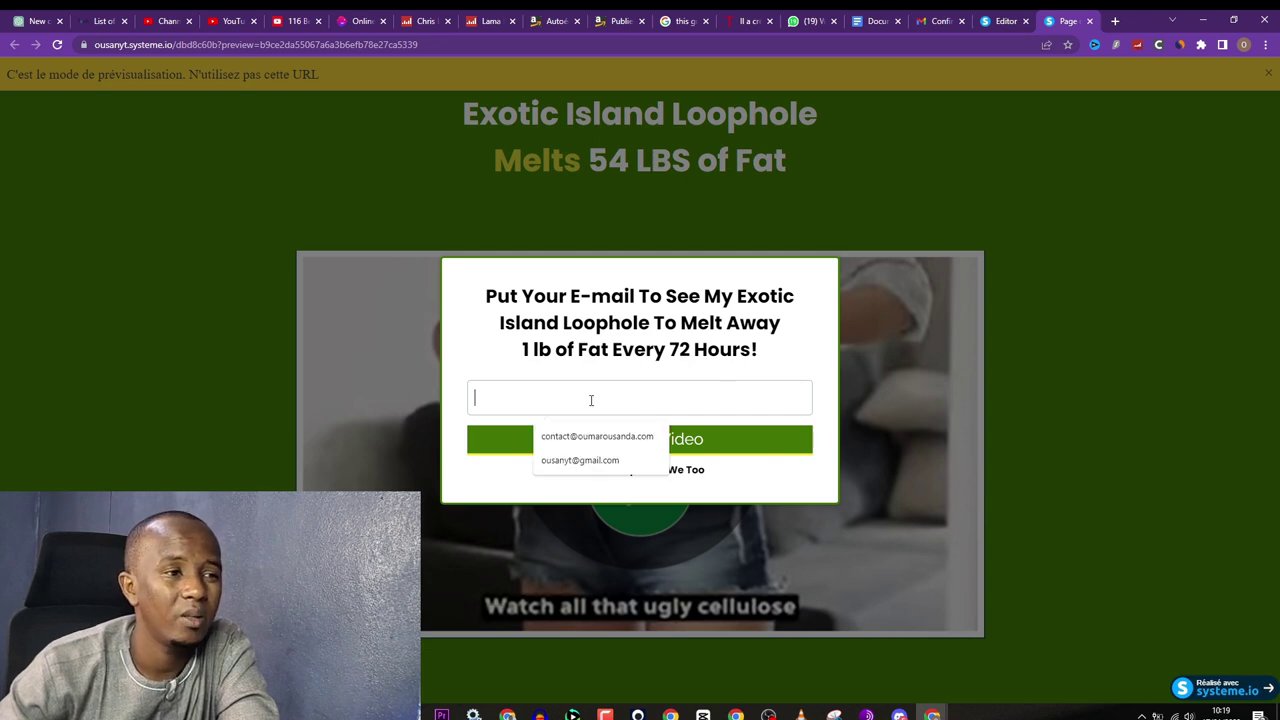
click(577, 357)
click(514, 385)
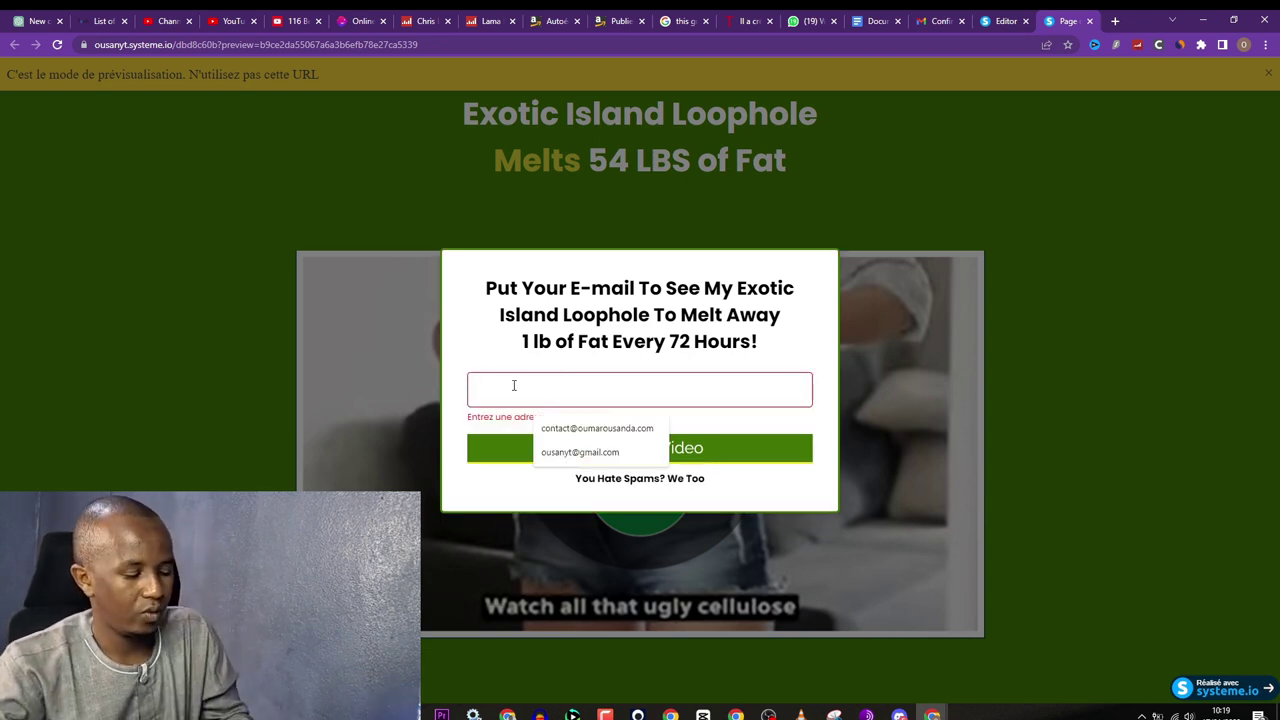
text(hgfhj)
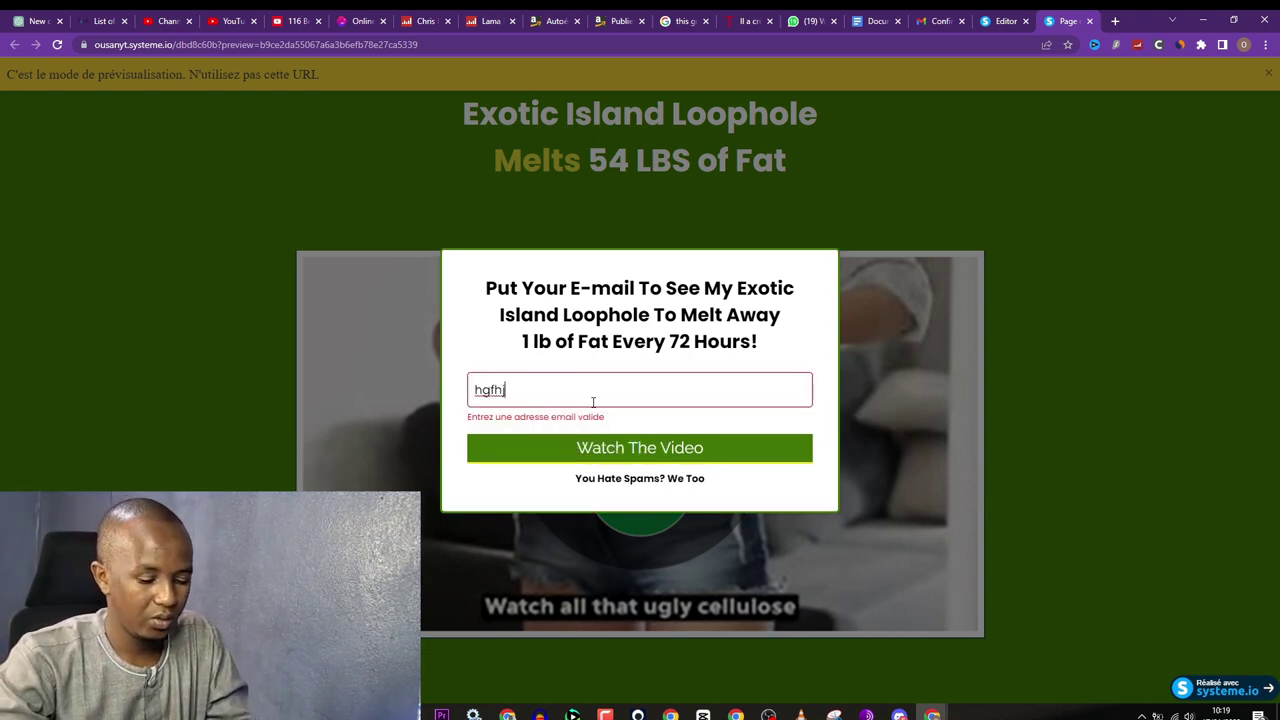
text(@lgm)
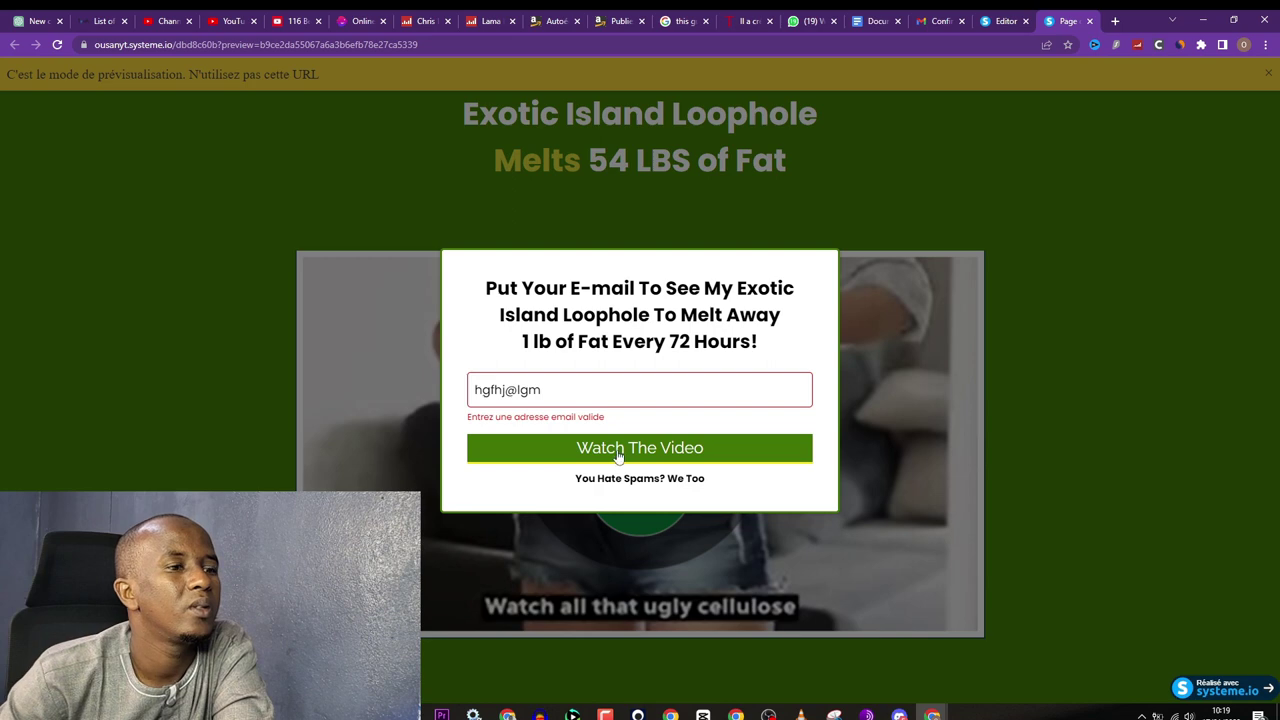
text(a)
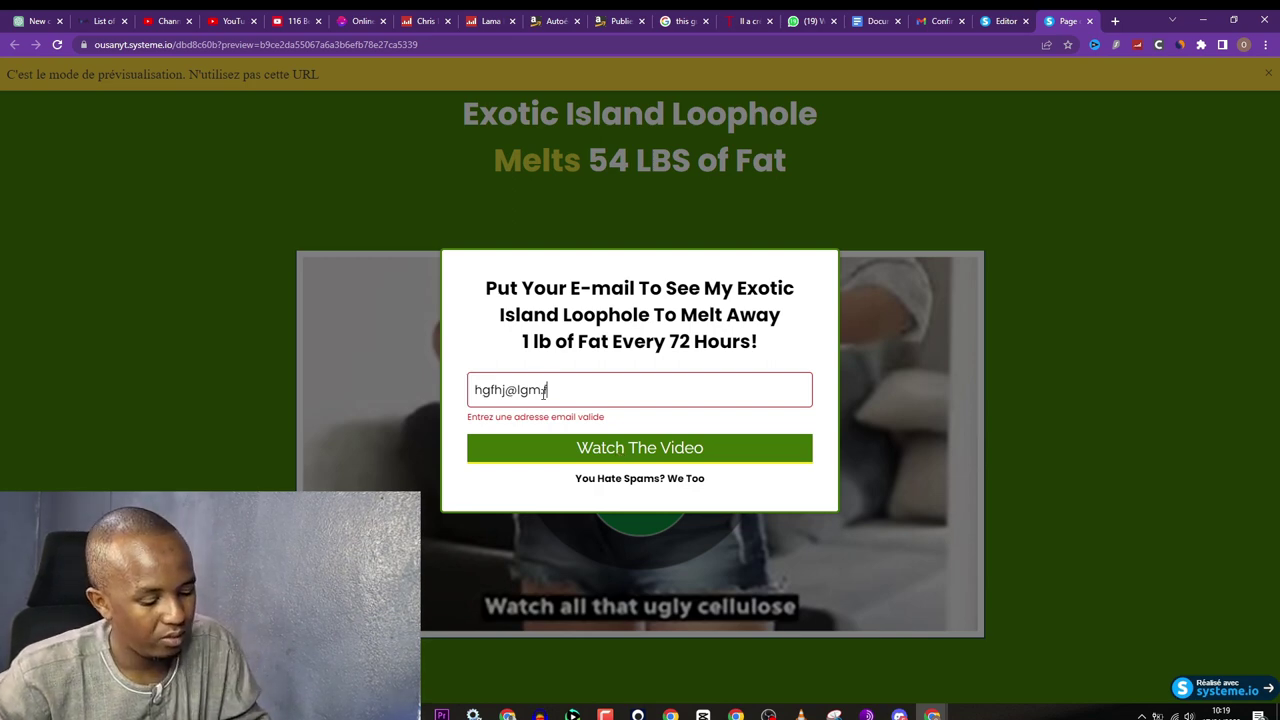
click(623, 453)
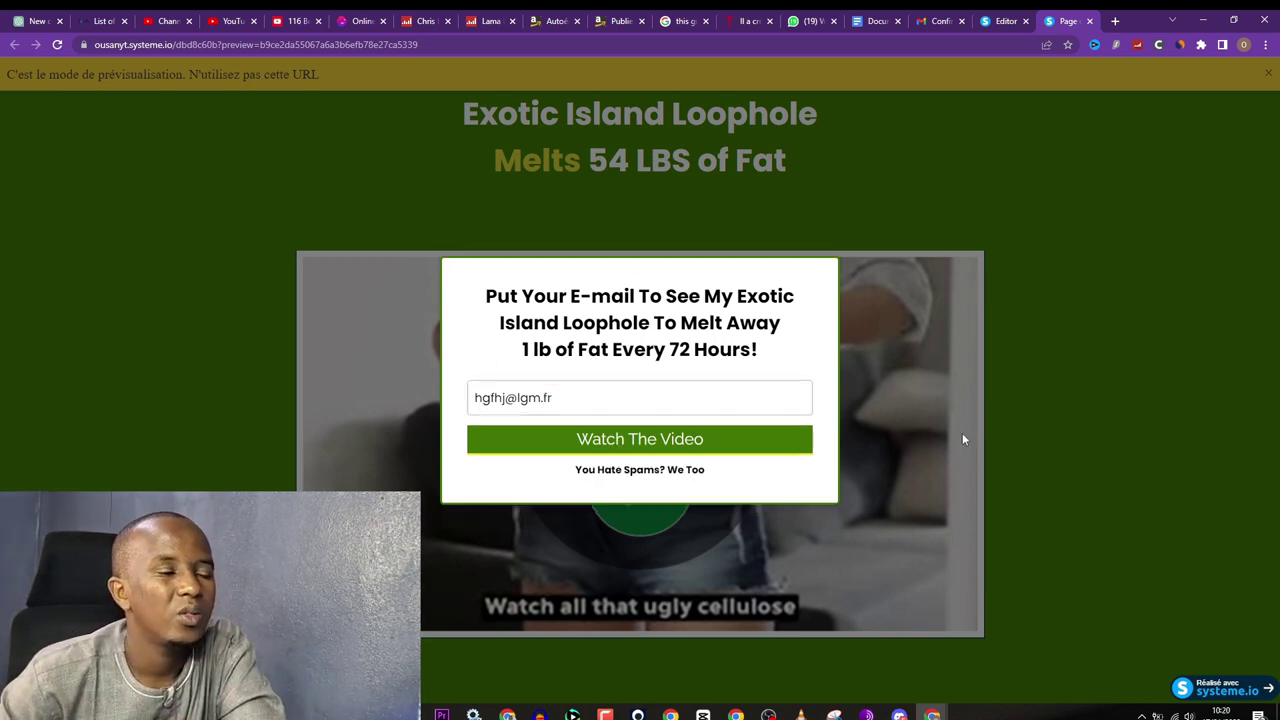
Step: Submit the test signup and check it lands on the Puradrop sales page
click(597, 441)
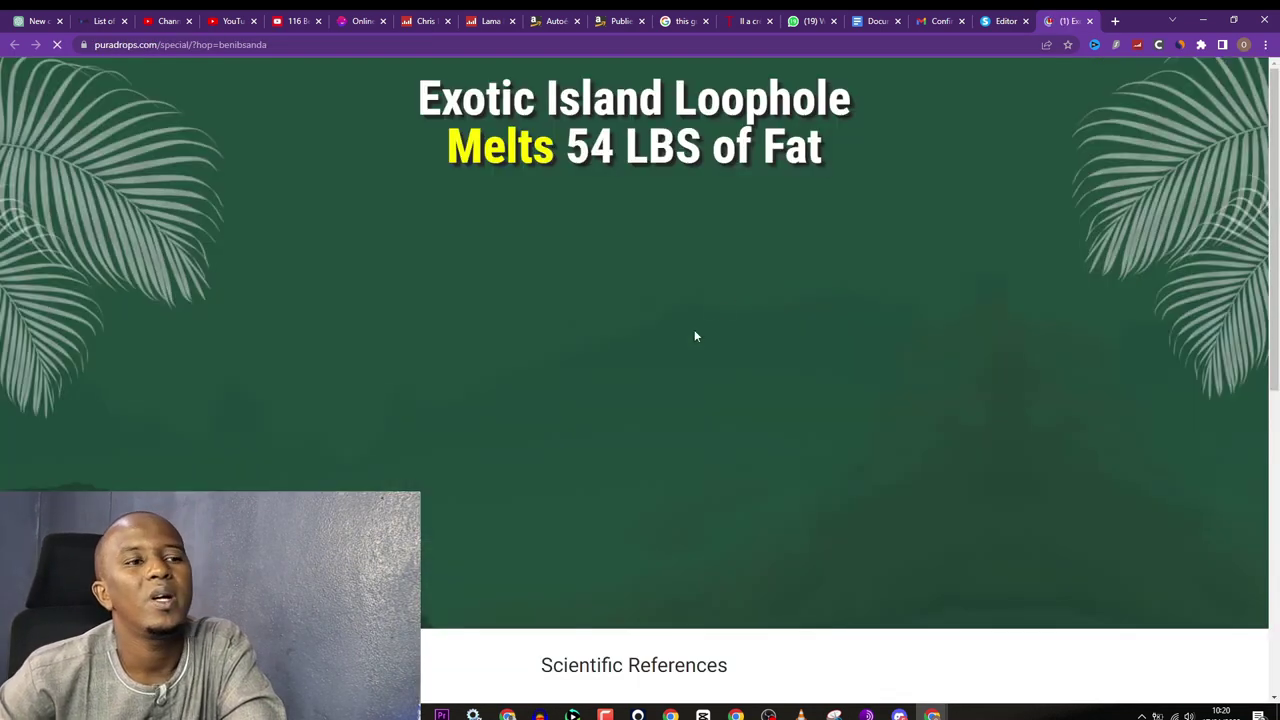
scroll(694, 330, down, 10)
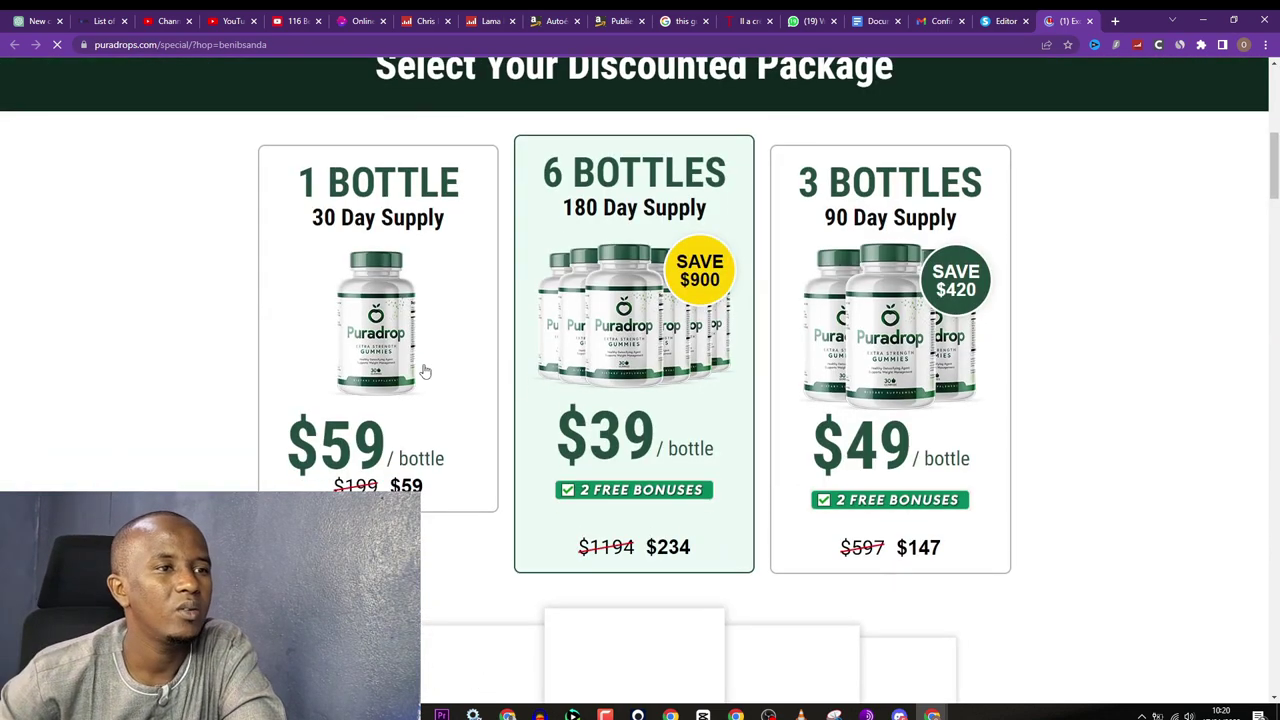
scroll(428, 369, up, 7)
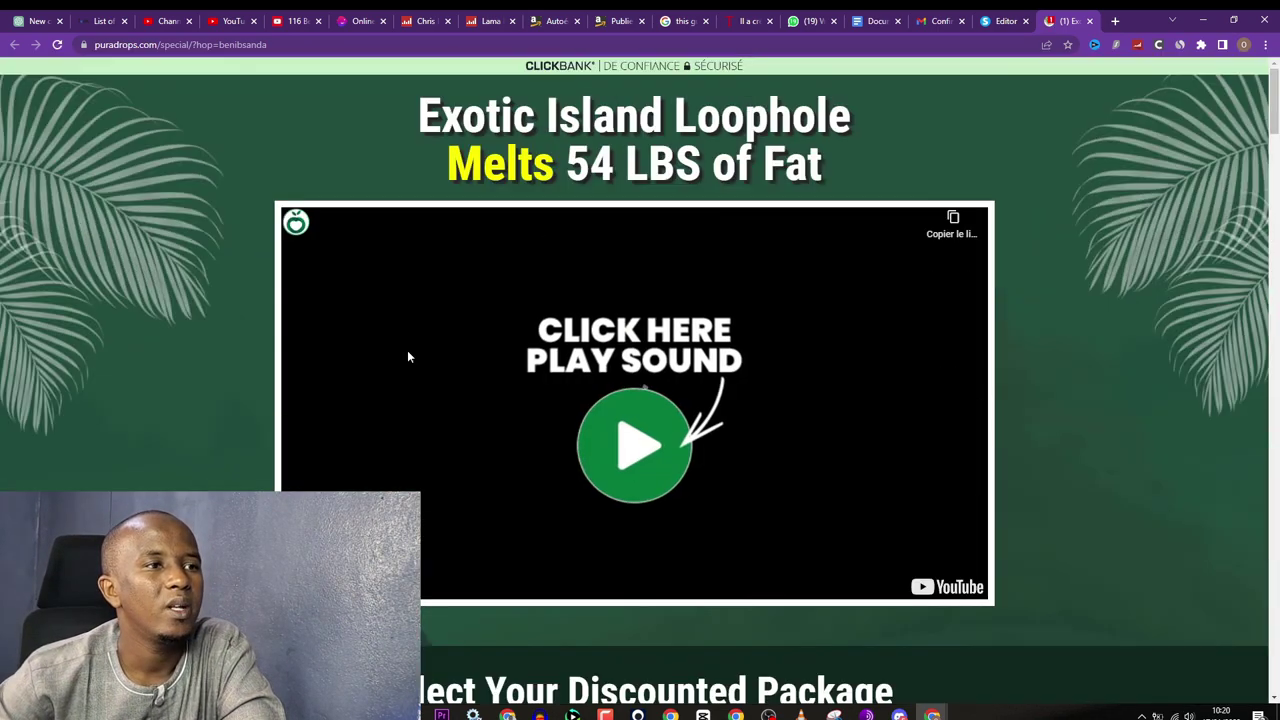
mouse_move(250, 52)
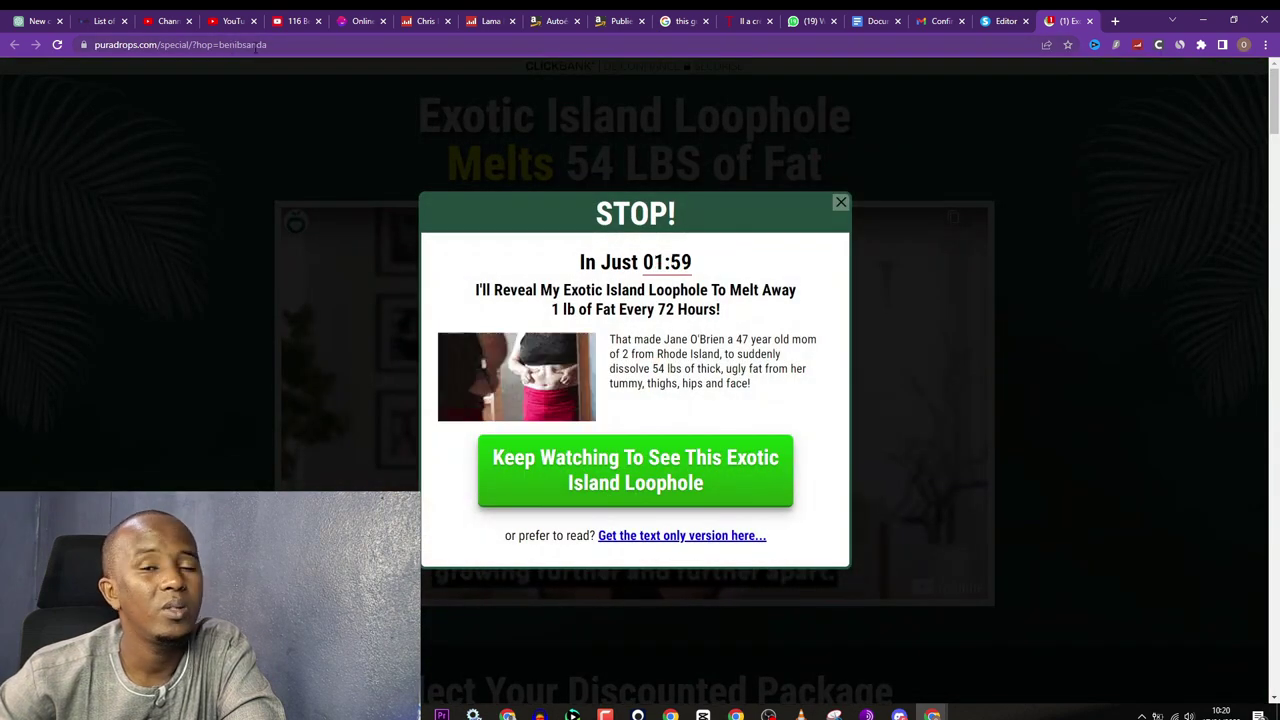
Step: Close the STOP! popup, scroll through the sales page, and return to the systeme.io editor
click(841, 205)
scroll(850, 314, down, 10)
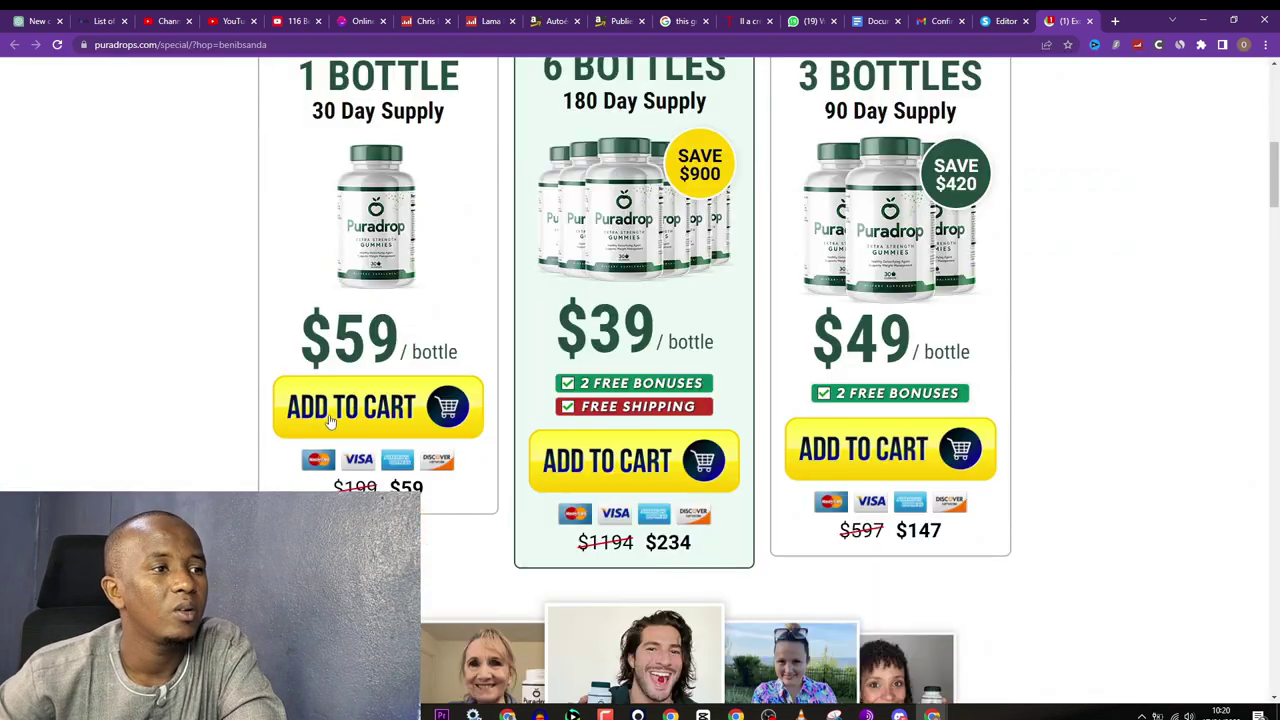
scroll(903, 390, down, 15)
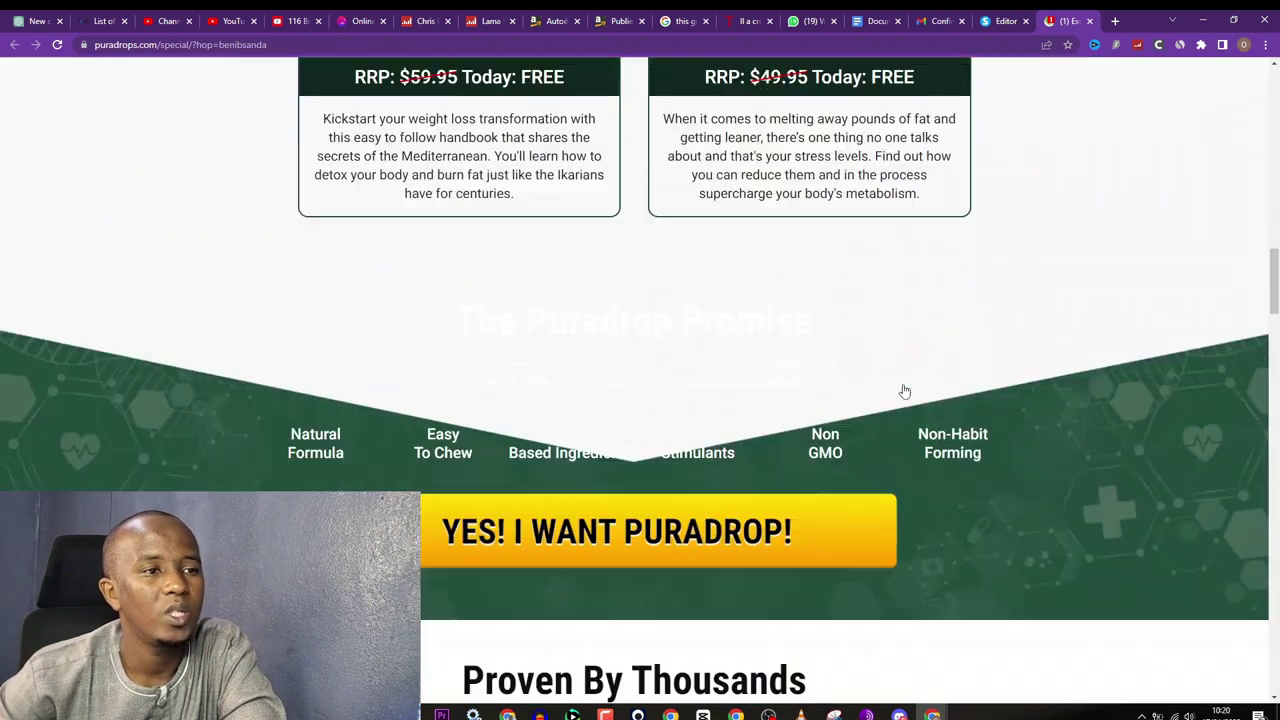
scroll(903, 390, down, 15)
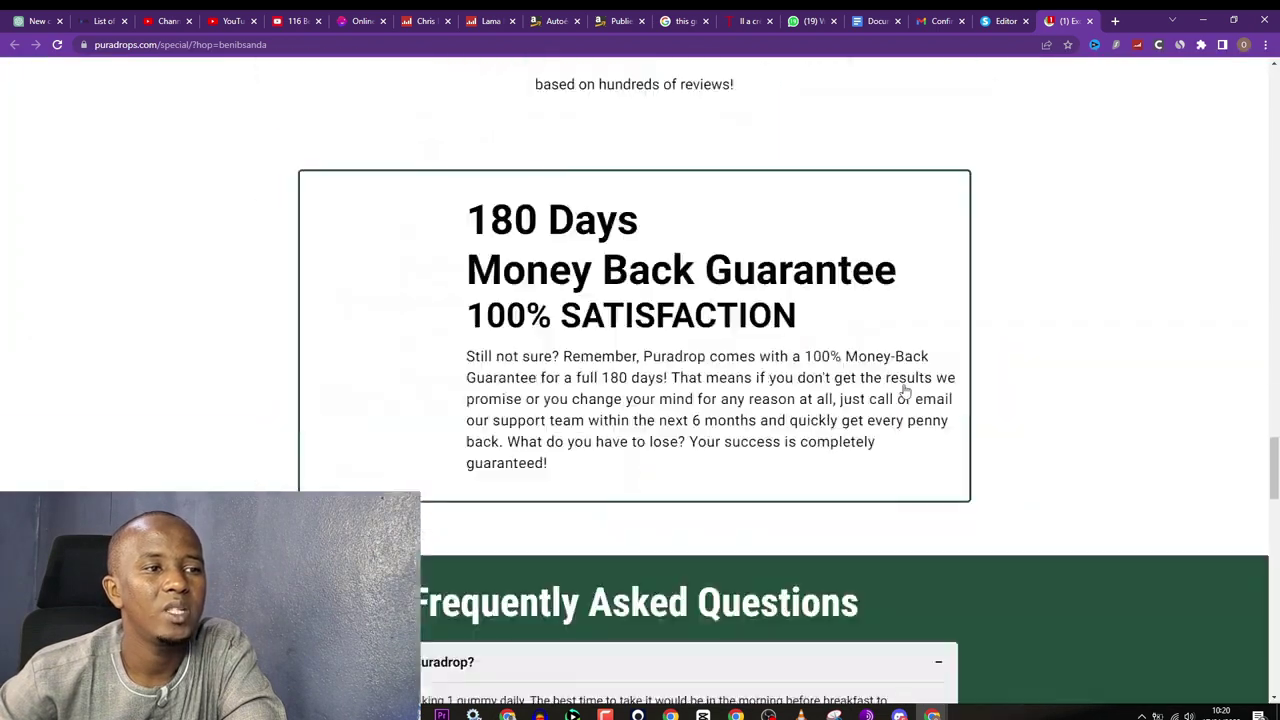
scroll(905, 389, down, 15)
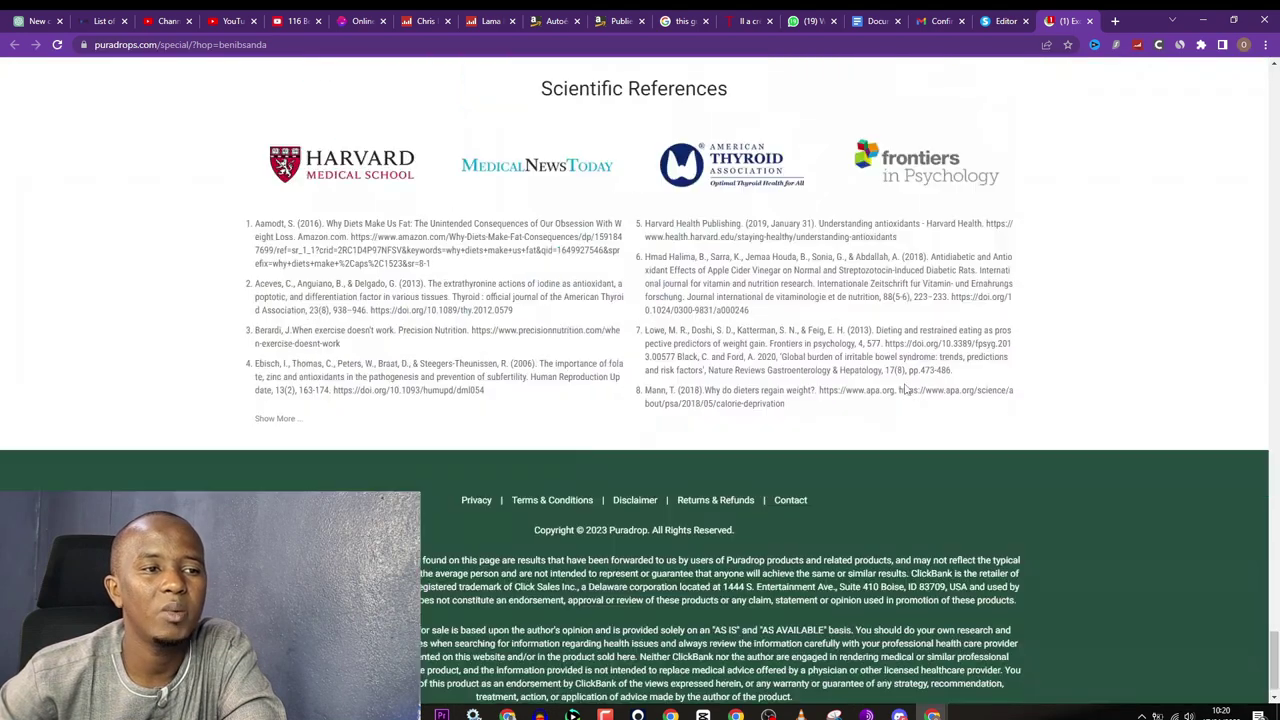
mouse_move(1066, 22)
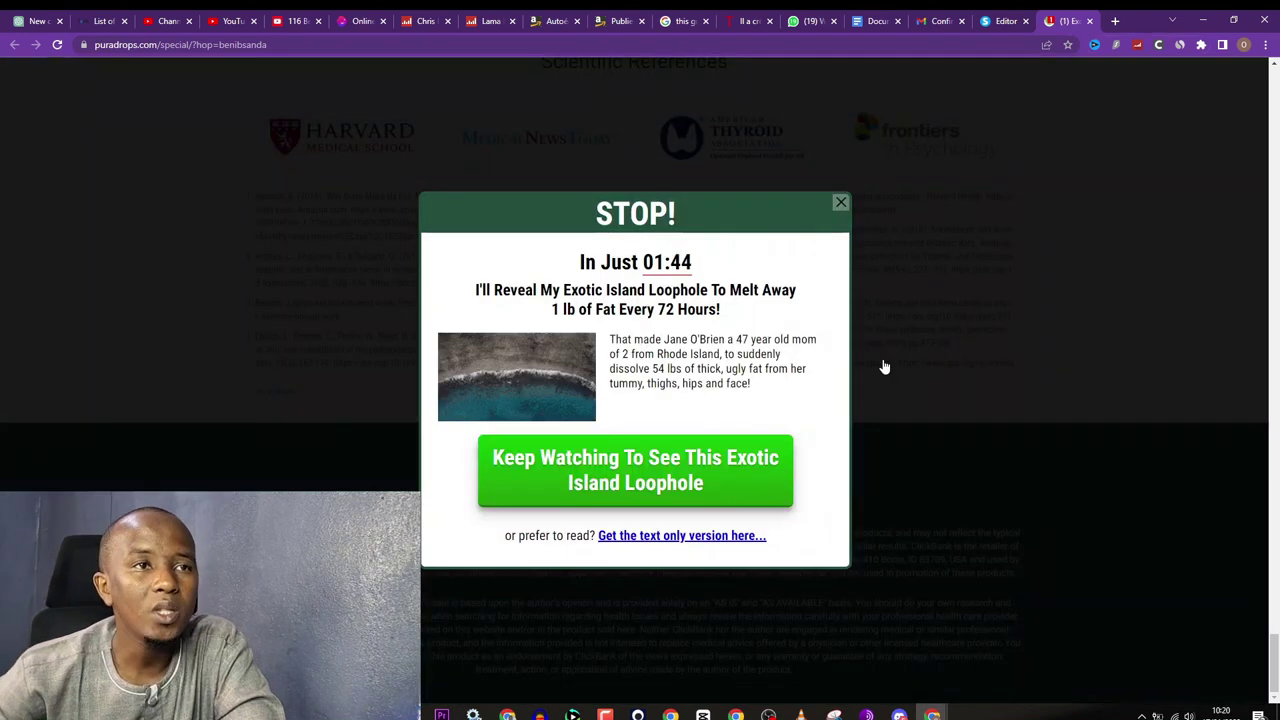
click(995, 16)
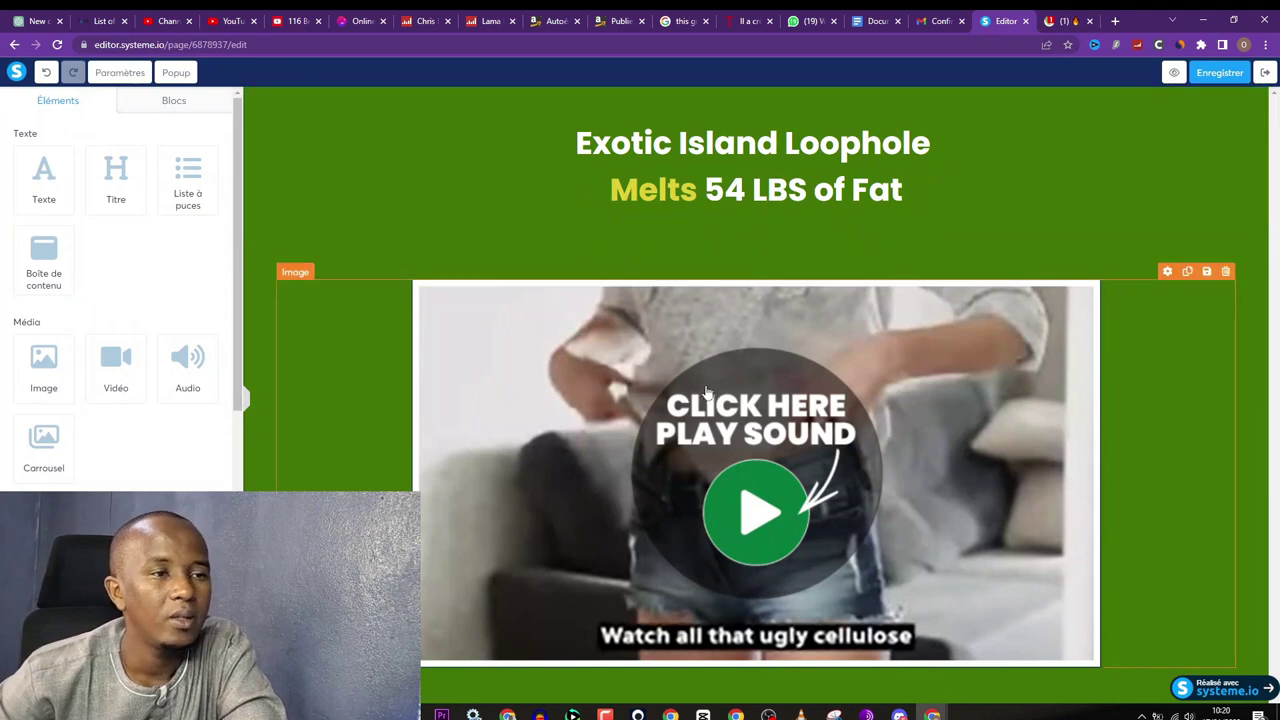
Step: Switch 'Afficher la popup automatiquement?' to OFF in Popup Nº1's settings
click(182, 76)
click(207, 106)
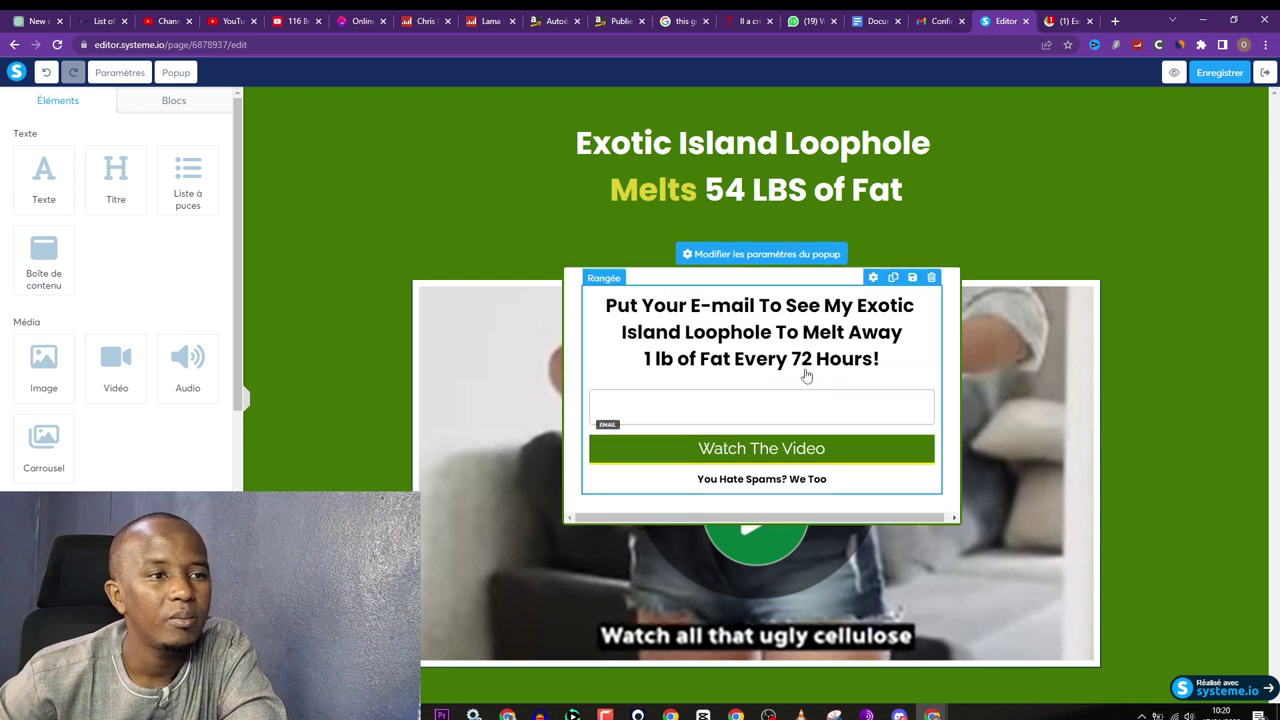
click(702, 261)
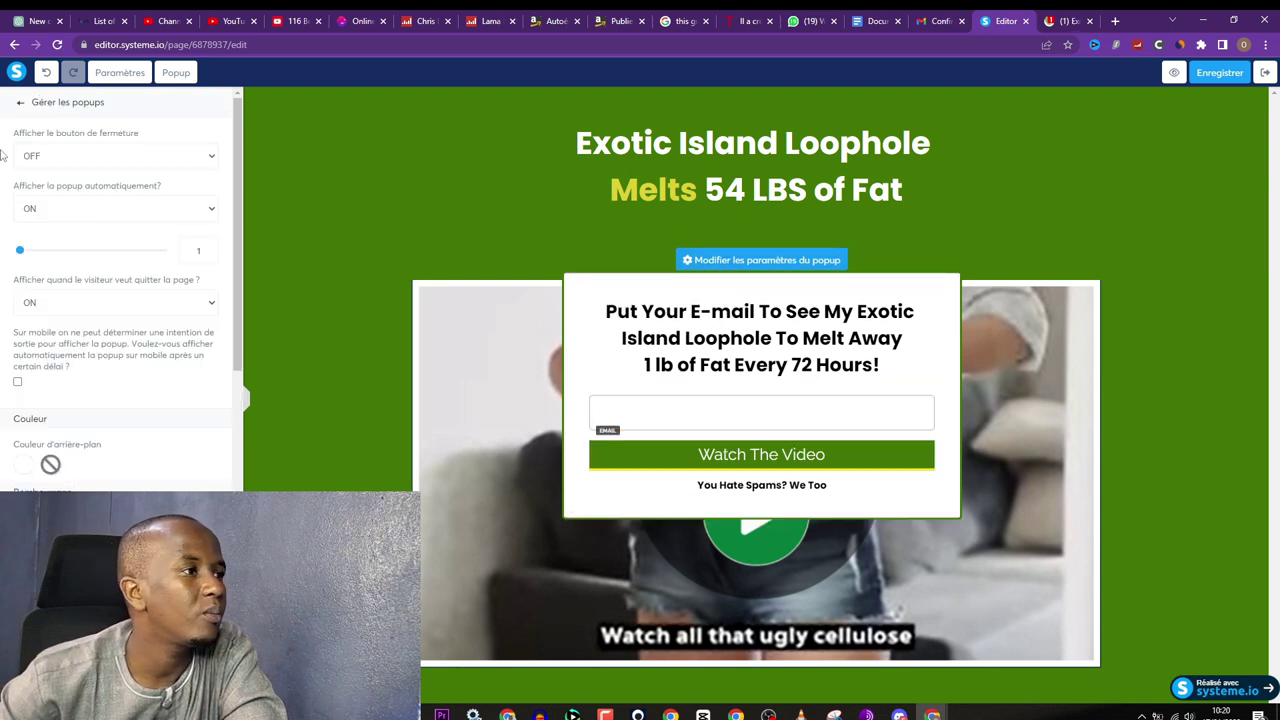
click(70, 208)
click(69, 229)
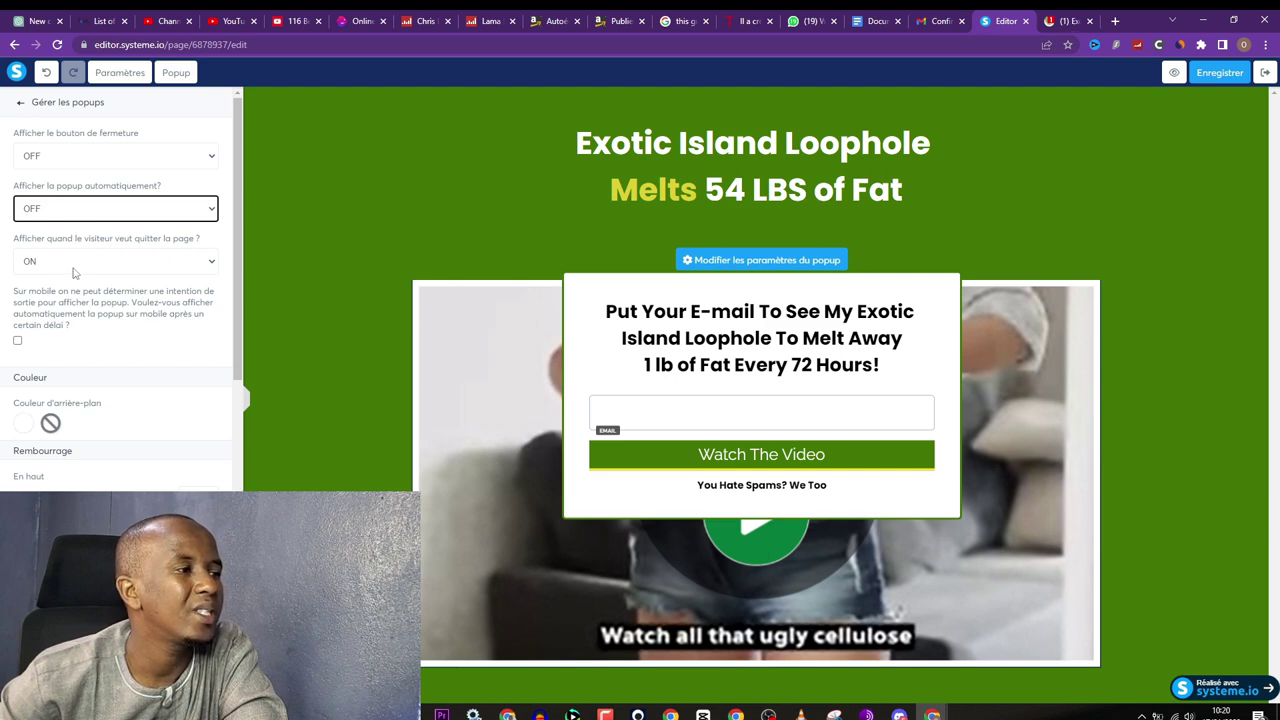
scroll(122, 349, down, 5)
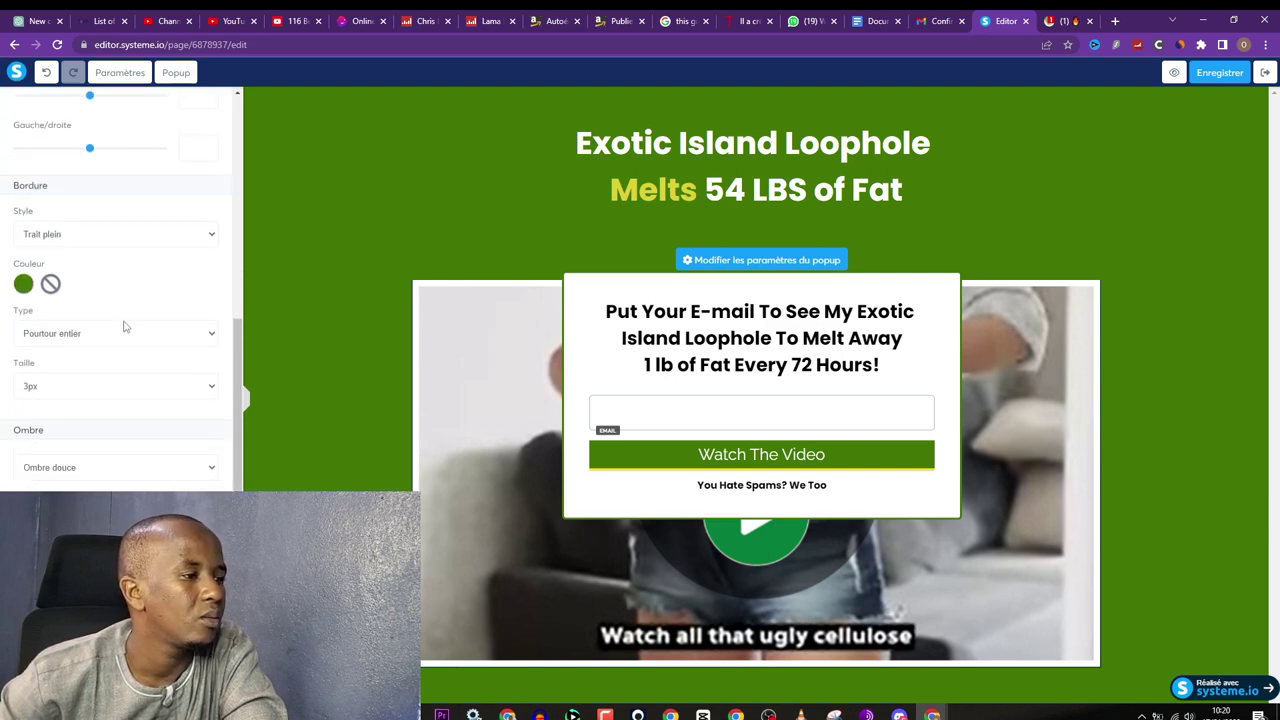
scroll(116, 262, up, 6)
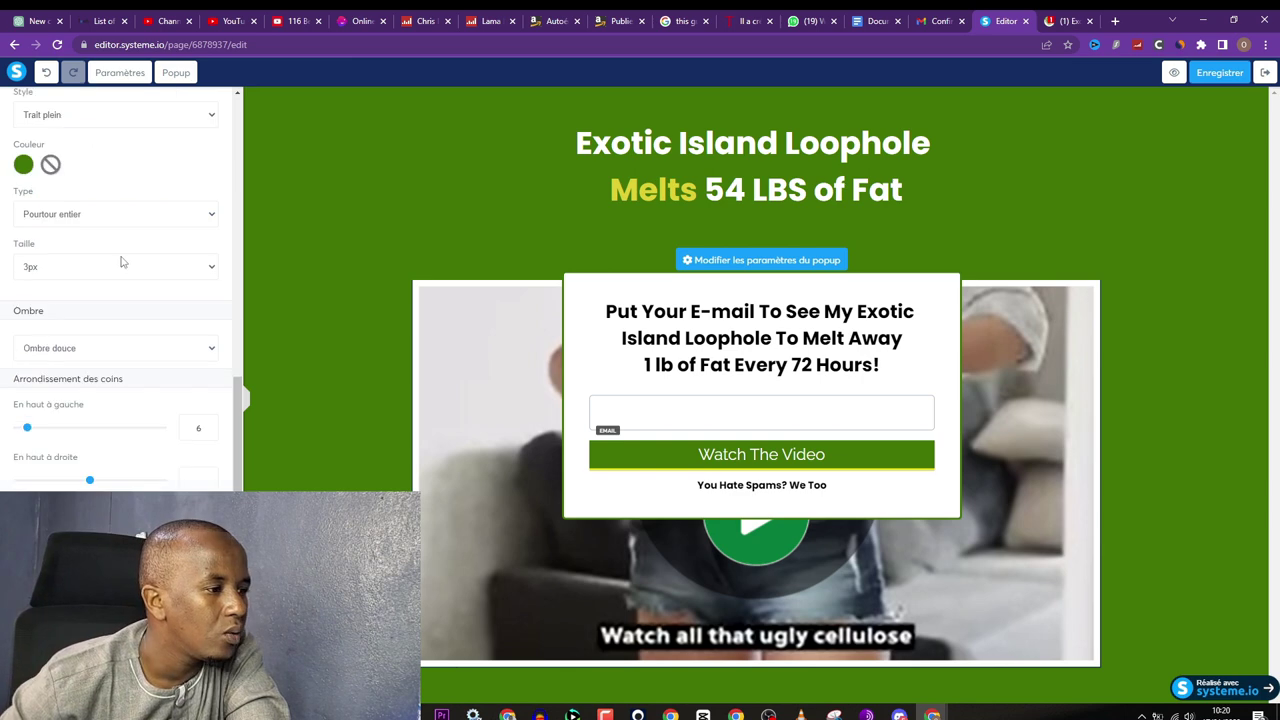
scroll(122, 263, up, 1)
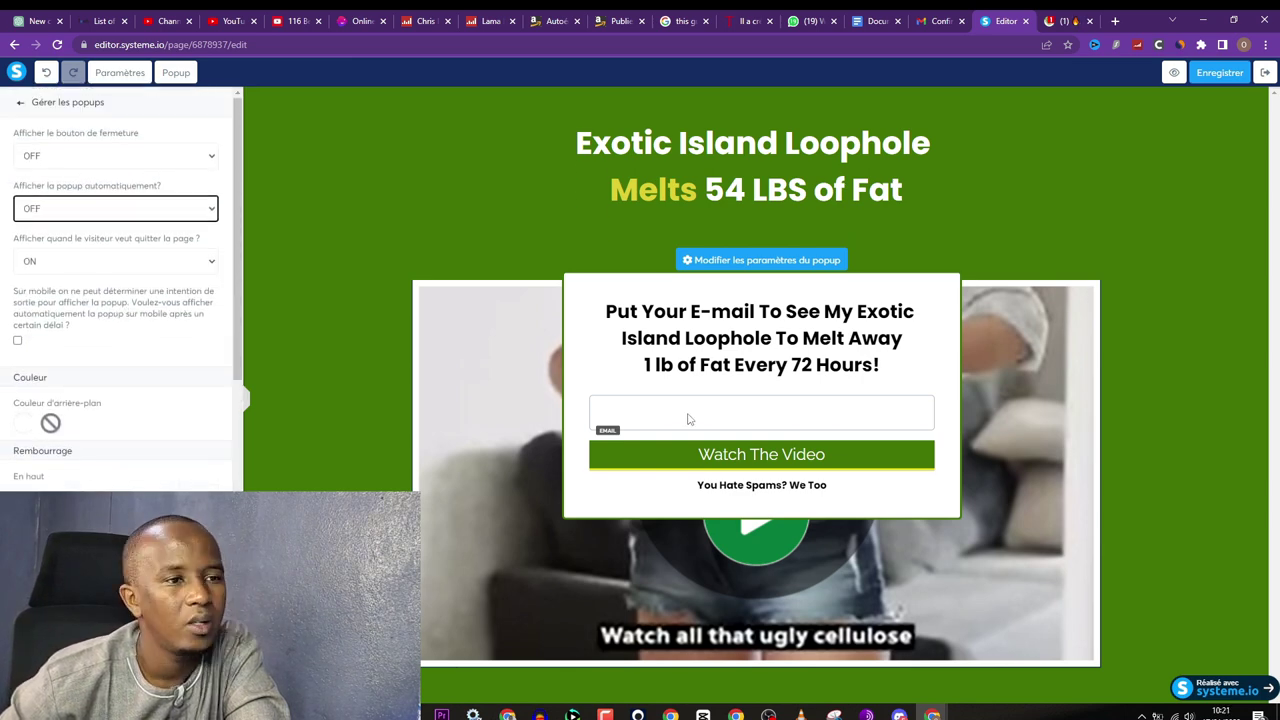
click(672, 404)
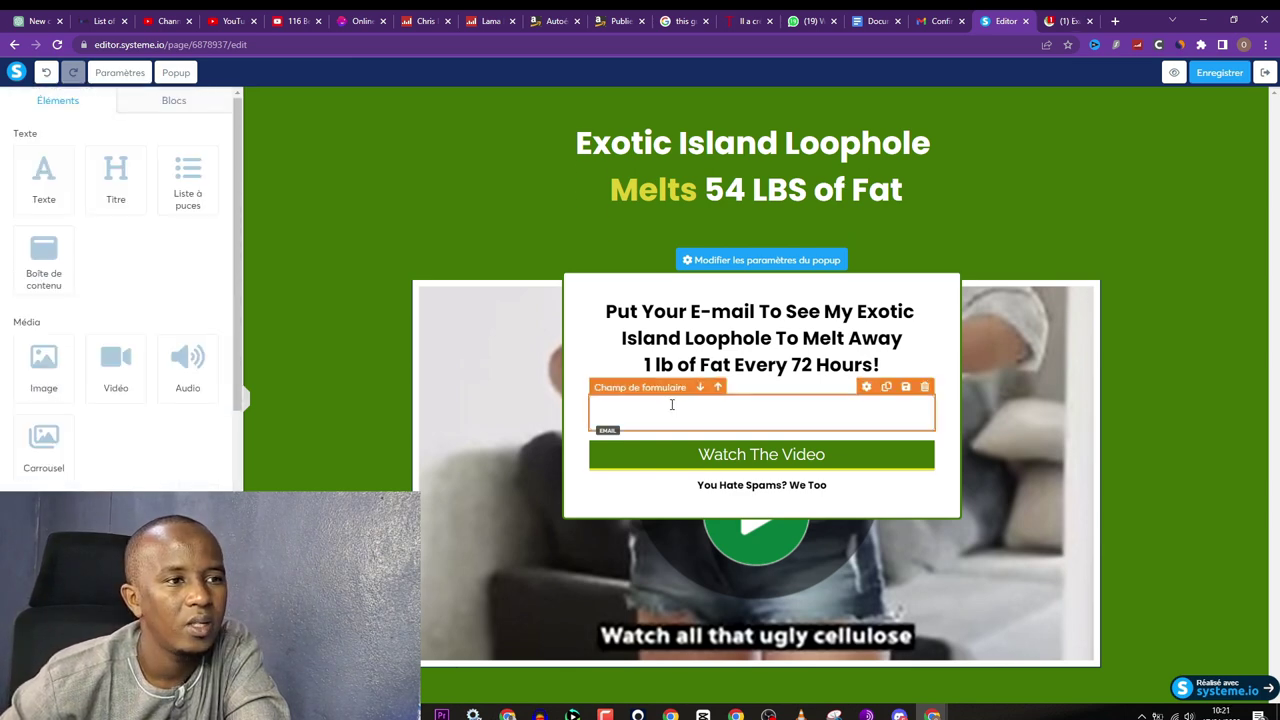
Step: Set the popup email field's Valeur par défaut to 'Email'
click(862, 404)
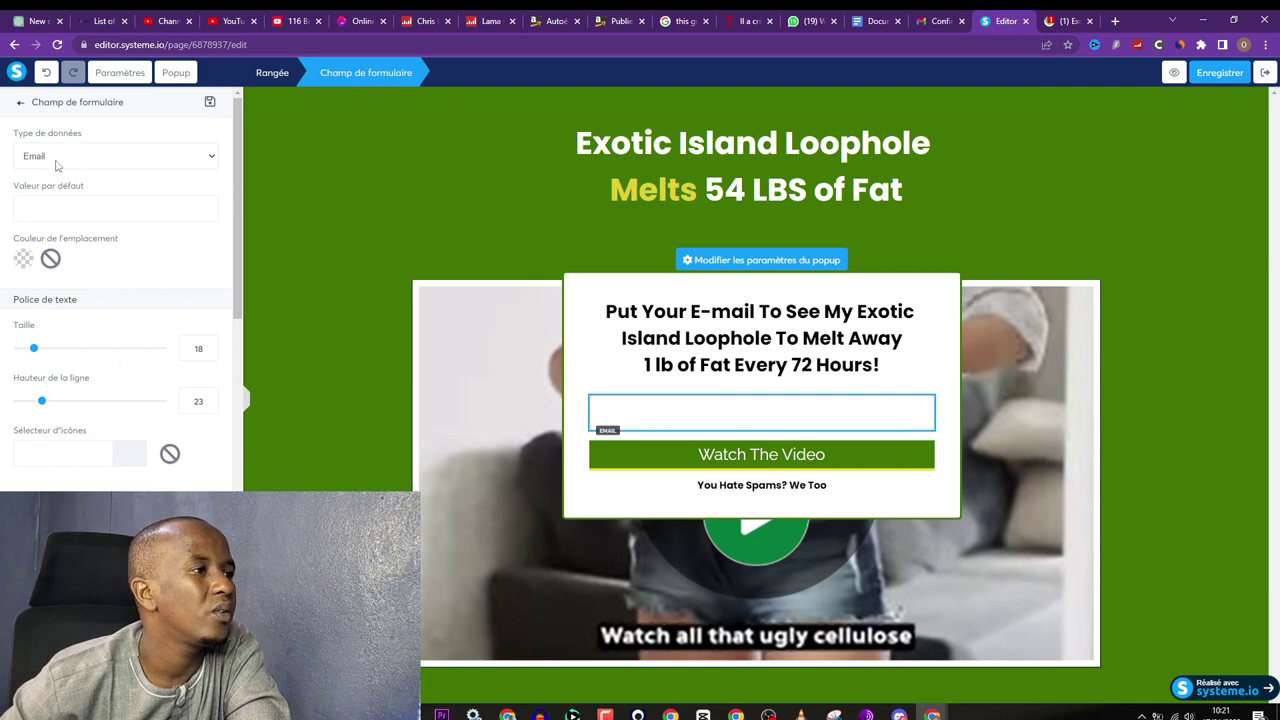
scroll(71, 211, down, 2)
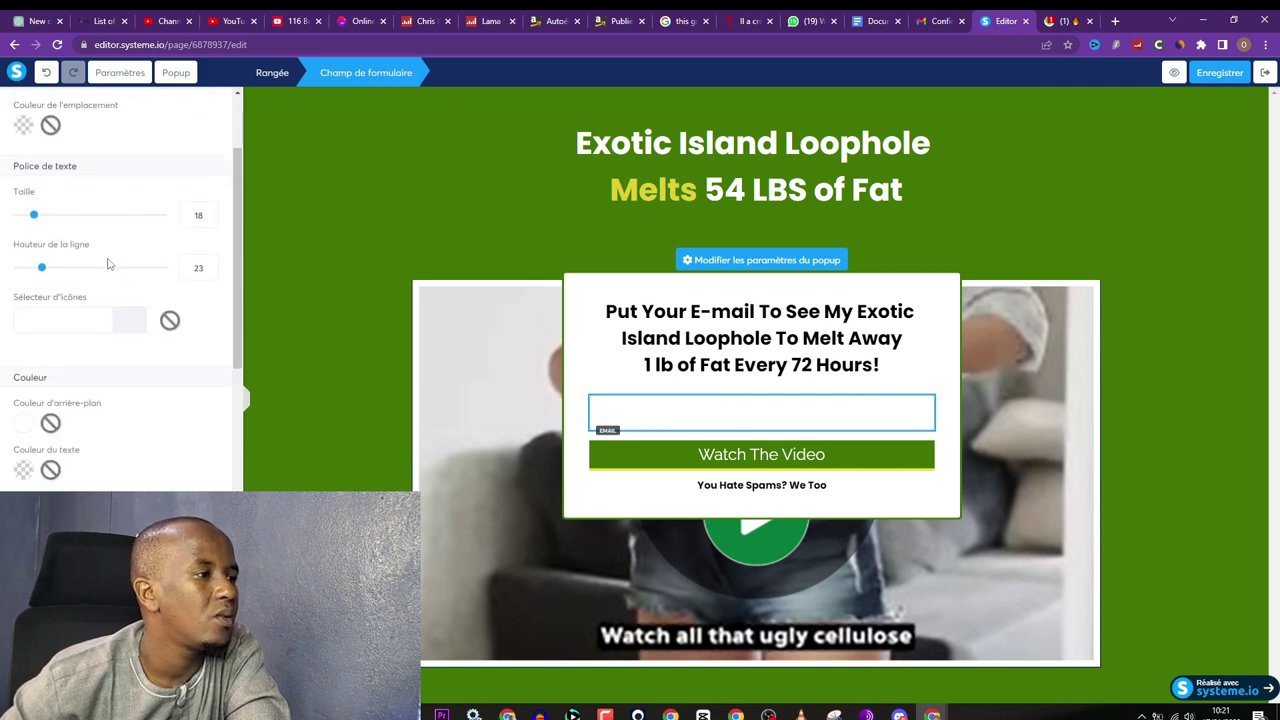
scroll(100, 337, down, 3)
scroll(116, 341, up, 5)
click(101, 212)
text(E)
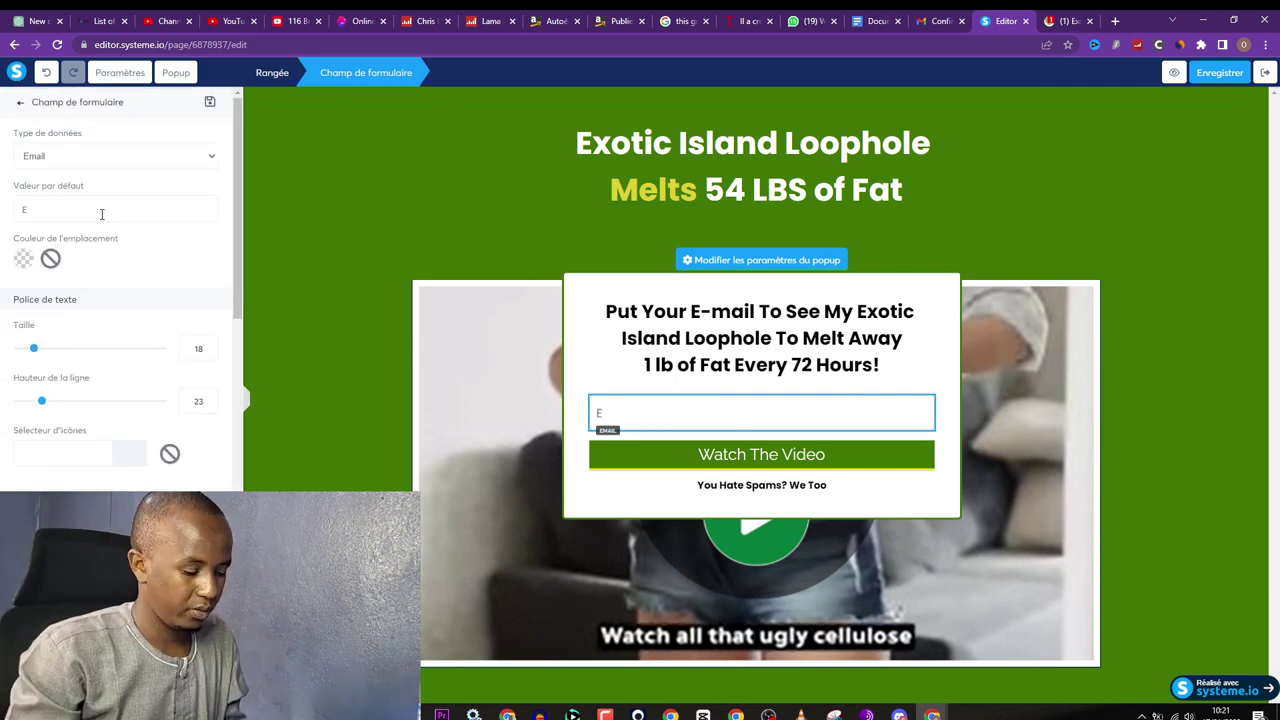
text(mail)
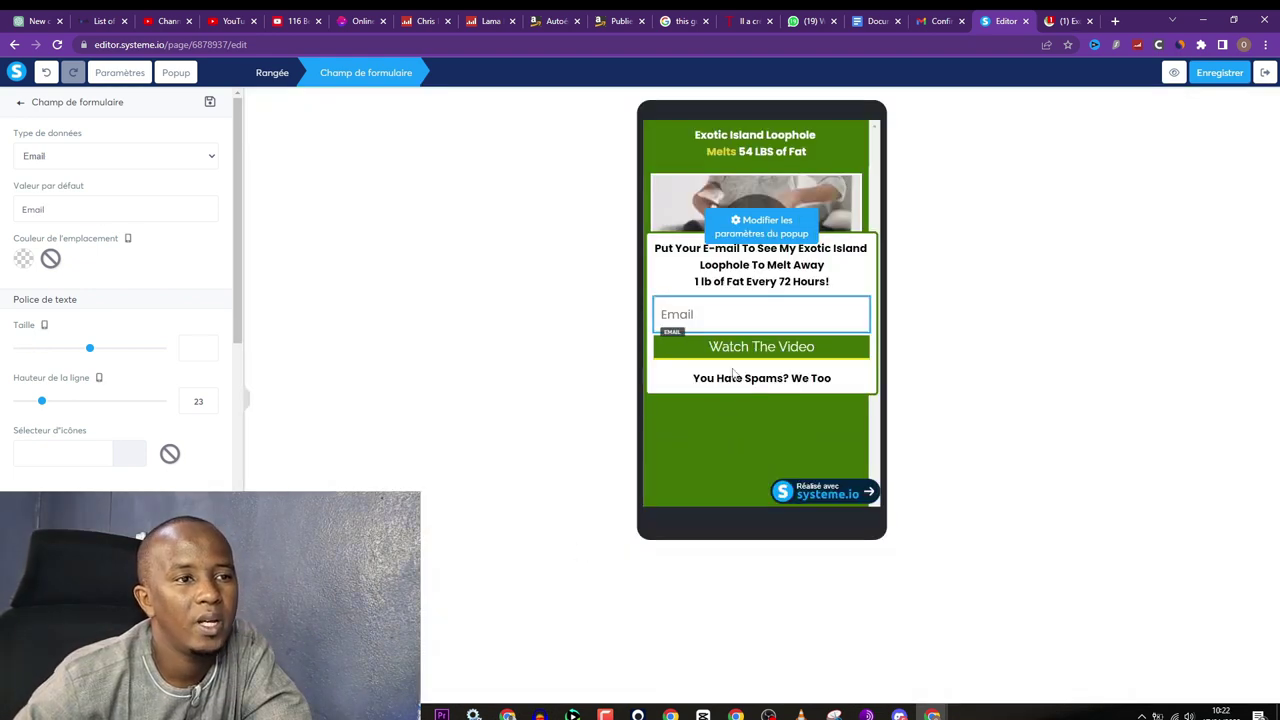
click(703, 462)
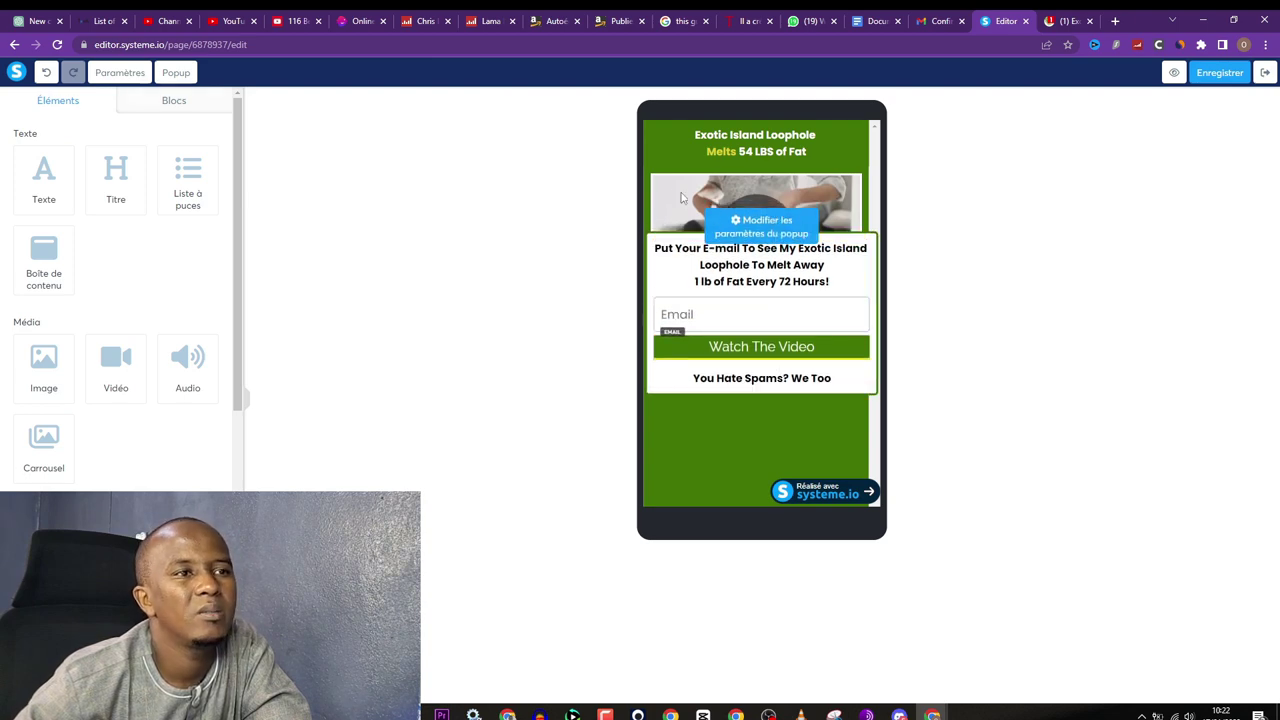
Step: Close the popup editor, cancel the Créer un bloc dialog, and save the capture page
click(835, 313)
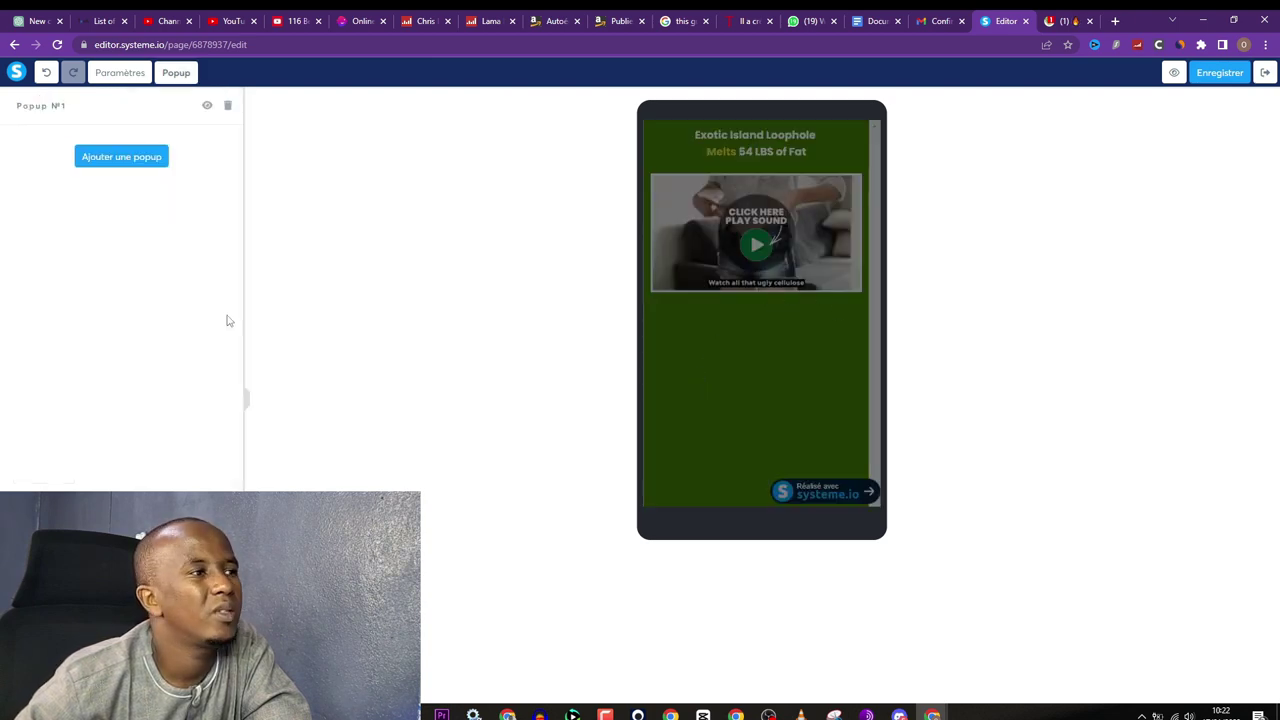
click(746, 241)
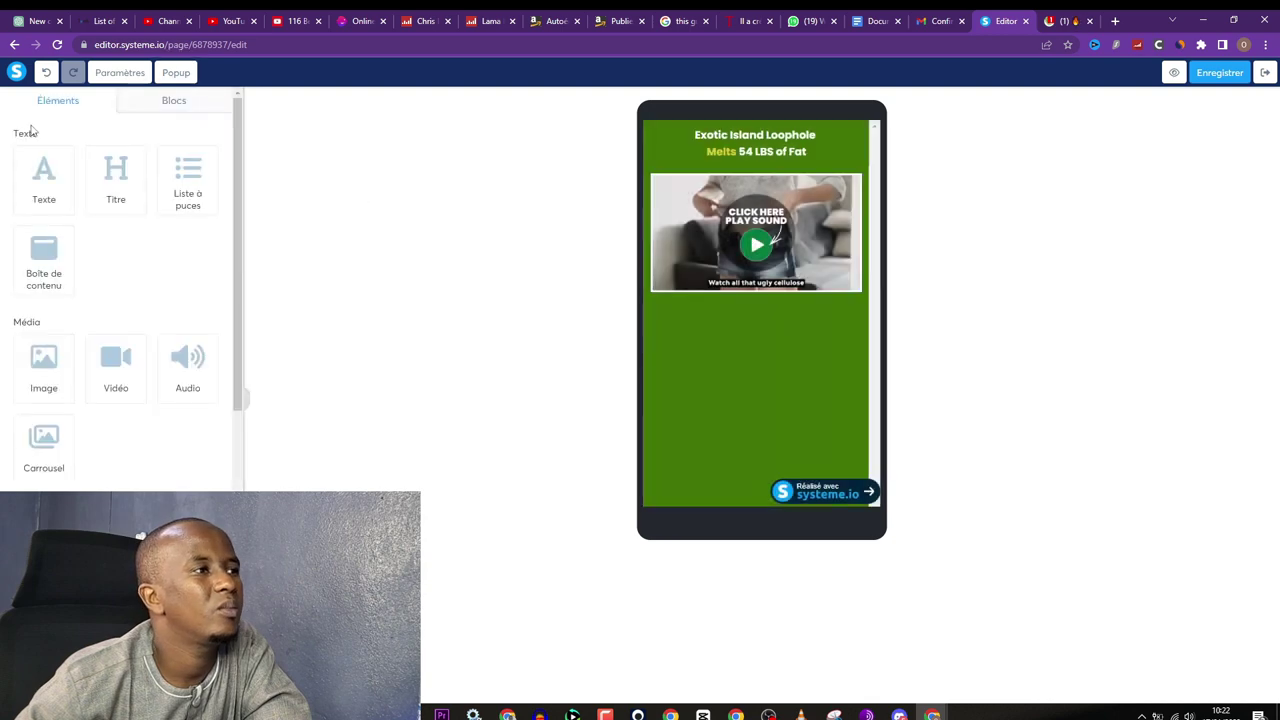
click(174, 74)
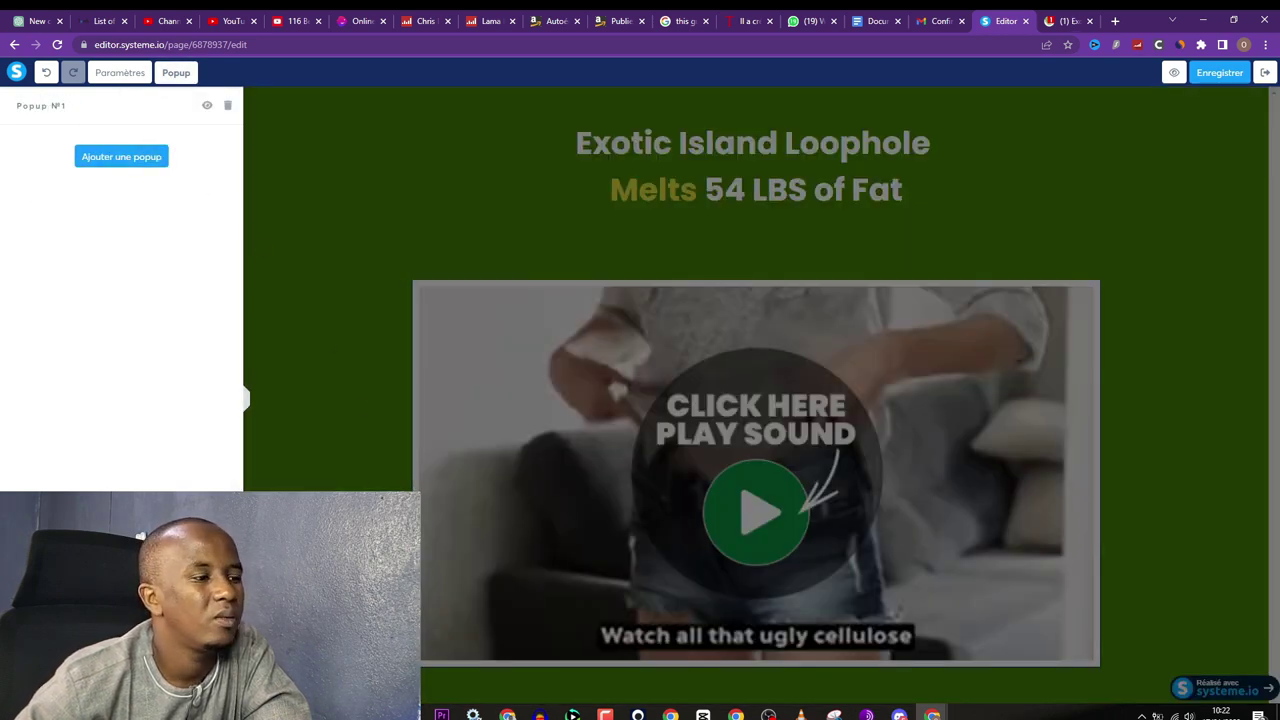
click(114, 78)
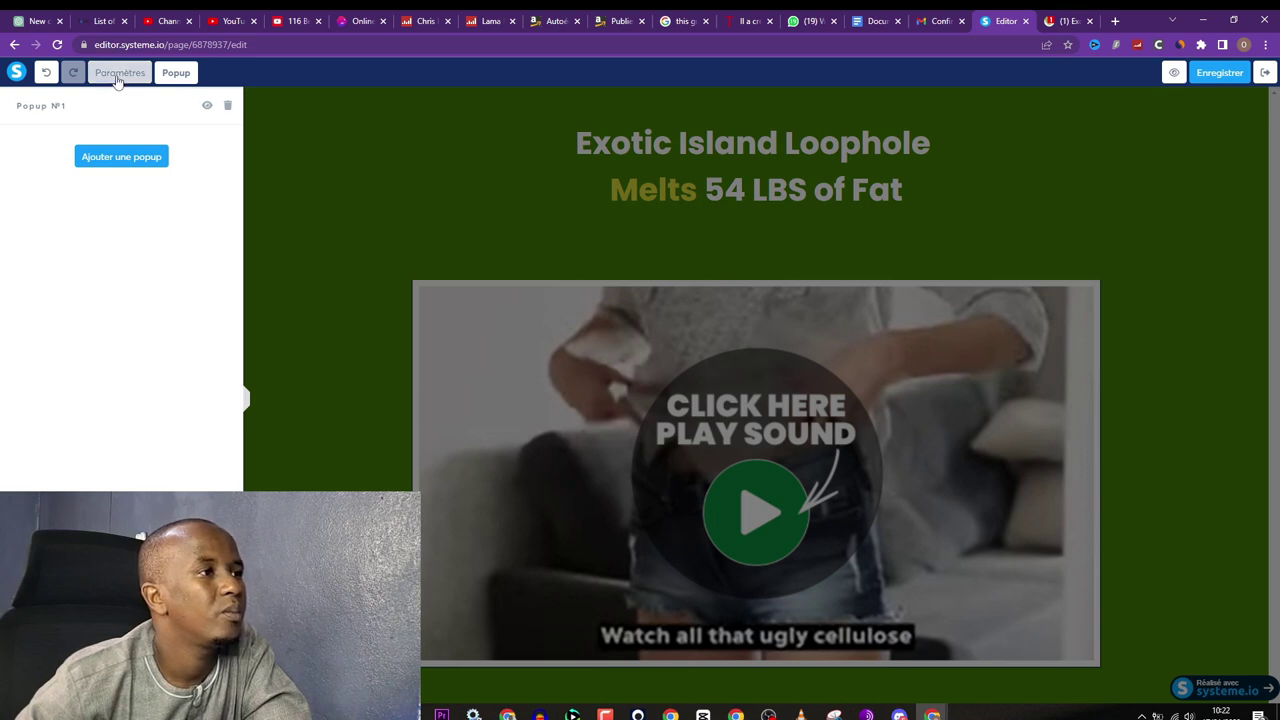
text(Name)
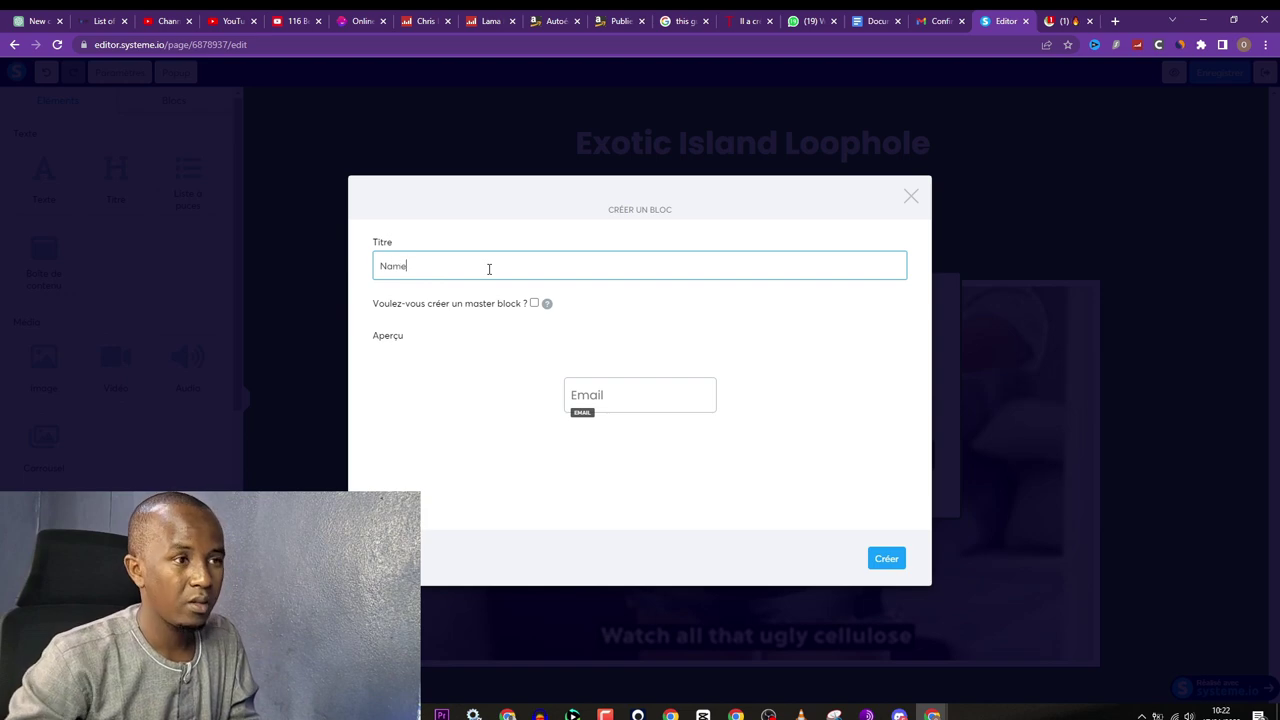
key(Return)
click(775, 423)
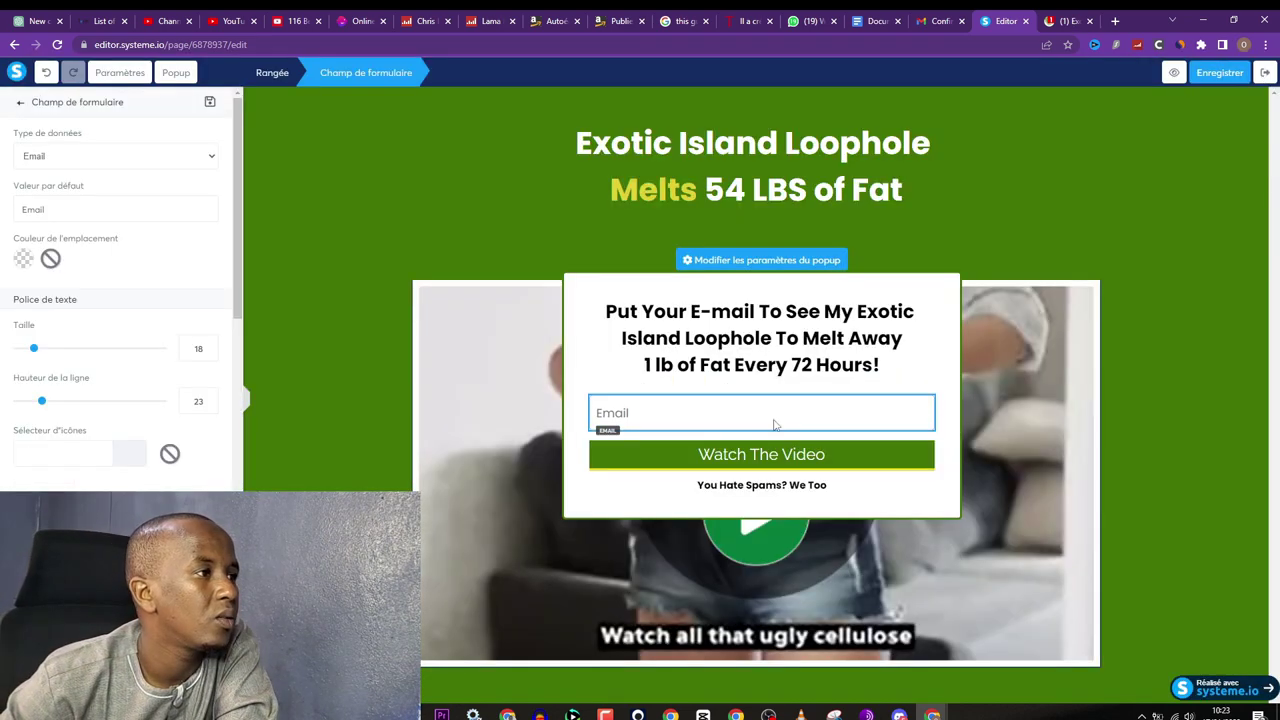
scroll(101, 274, down, 2)
scroll(101, 274, up, 2)
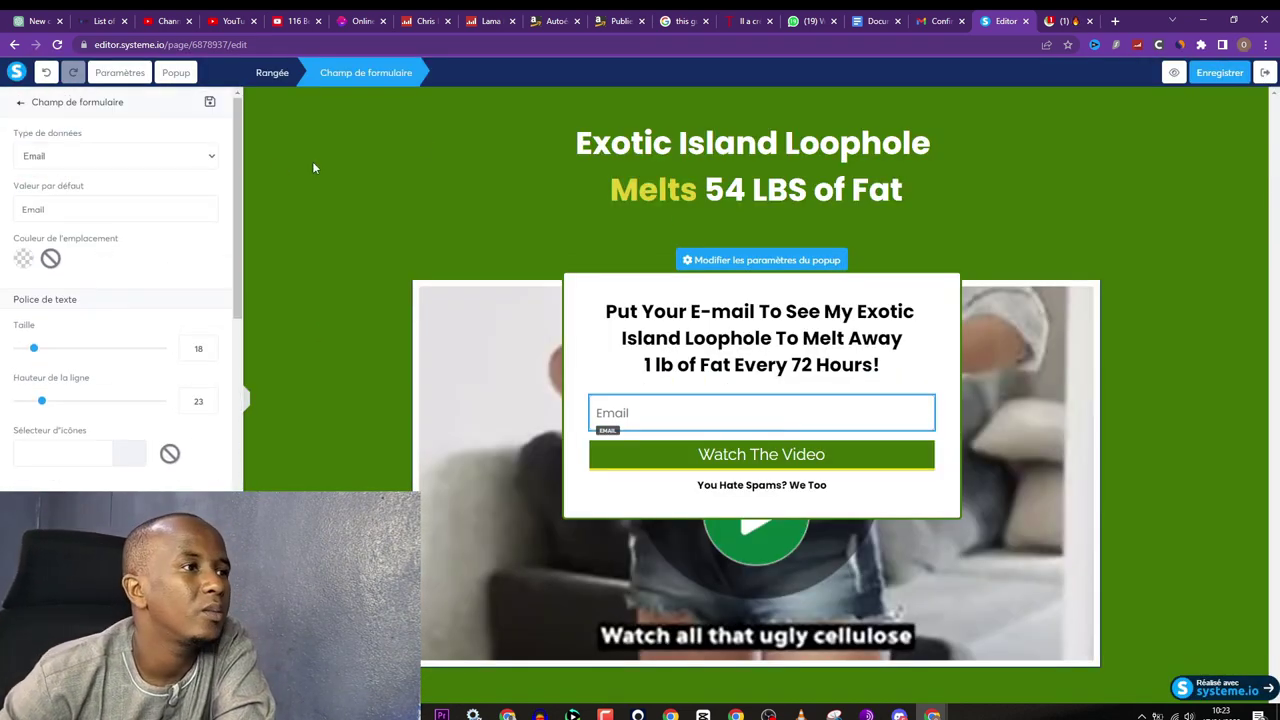
click(1216, 71)
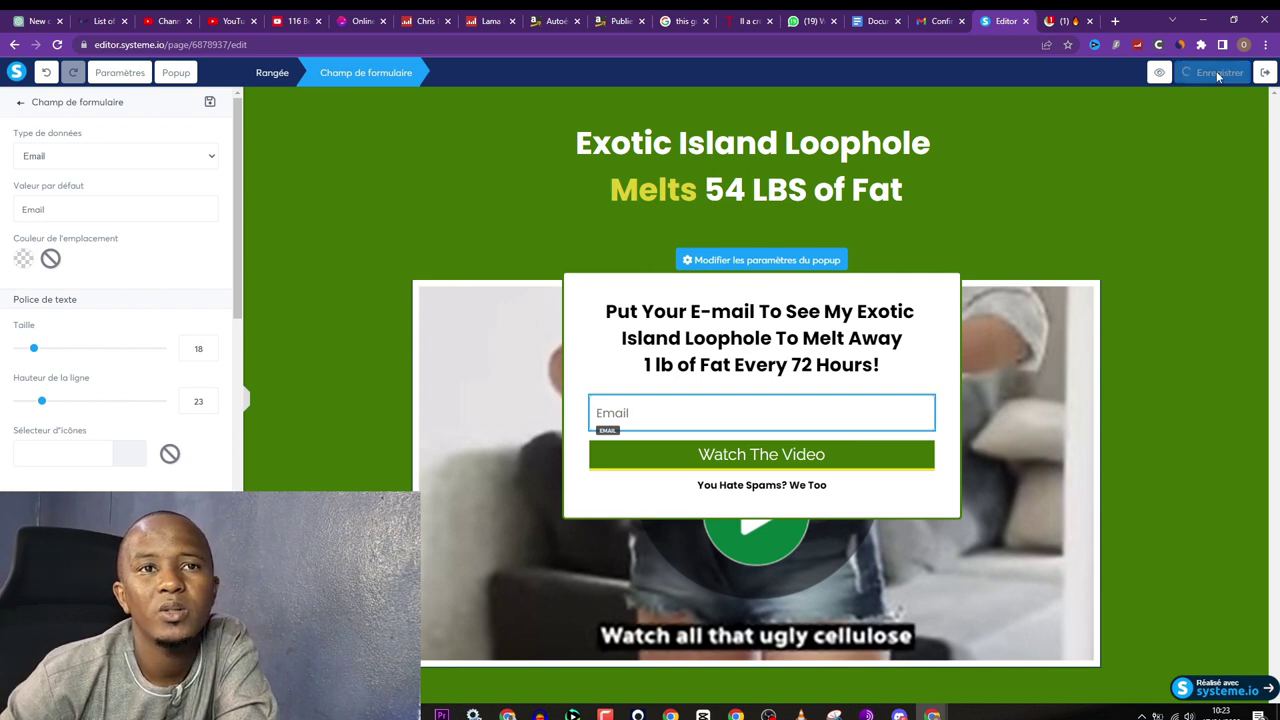
key(ctrl+Tab)
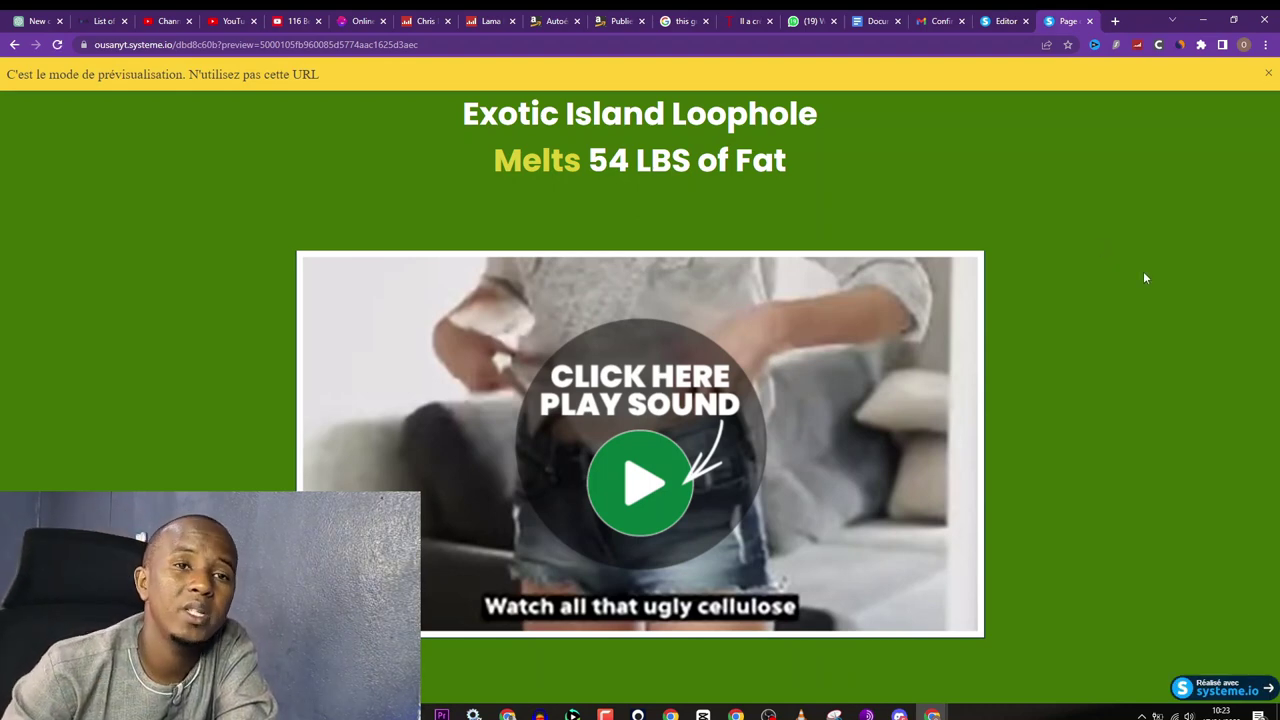
click(645, 484)
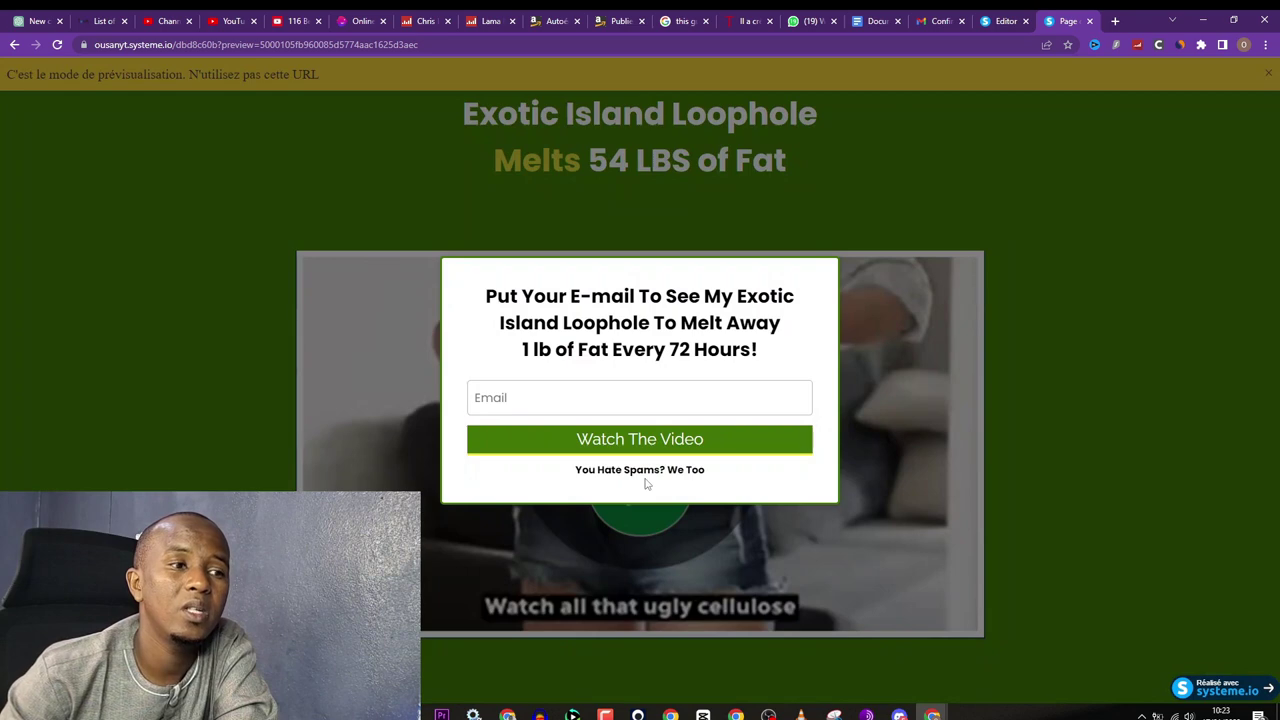
click(568, 400)
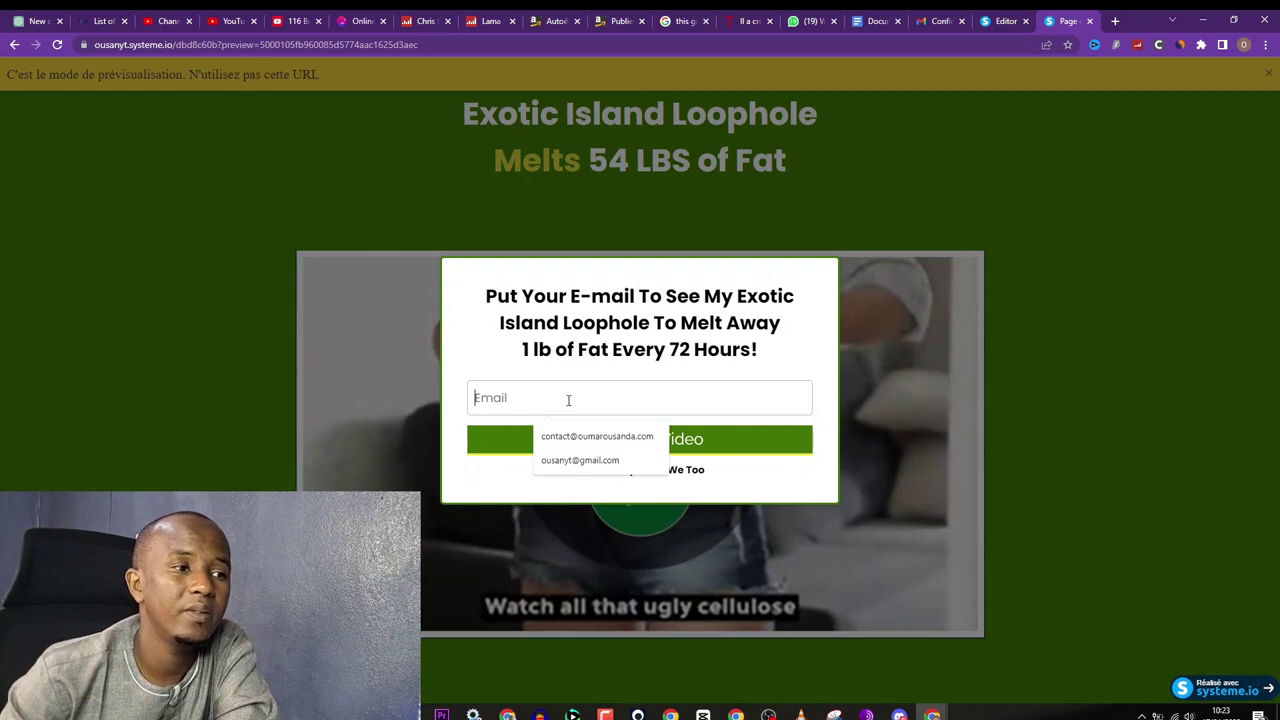
click(678, 357)
click(663, 397)
text(fsfd)
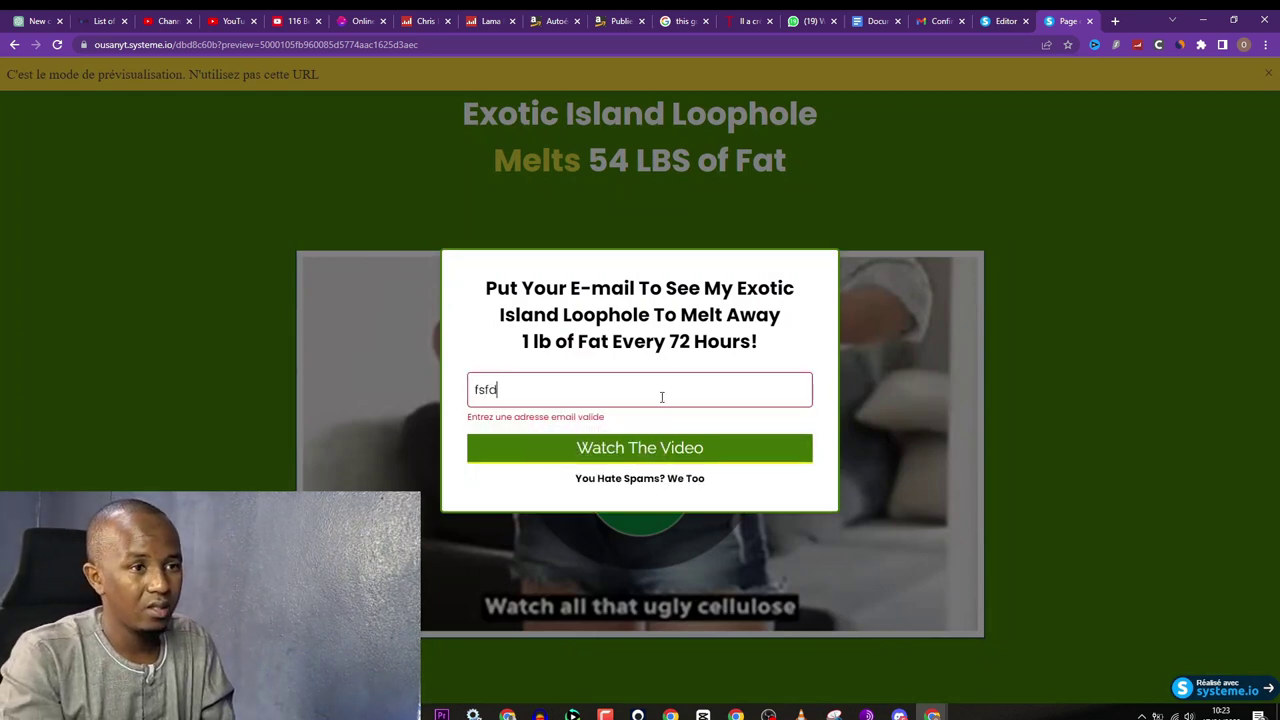
text(n@hh.bg)
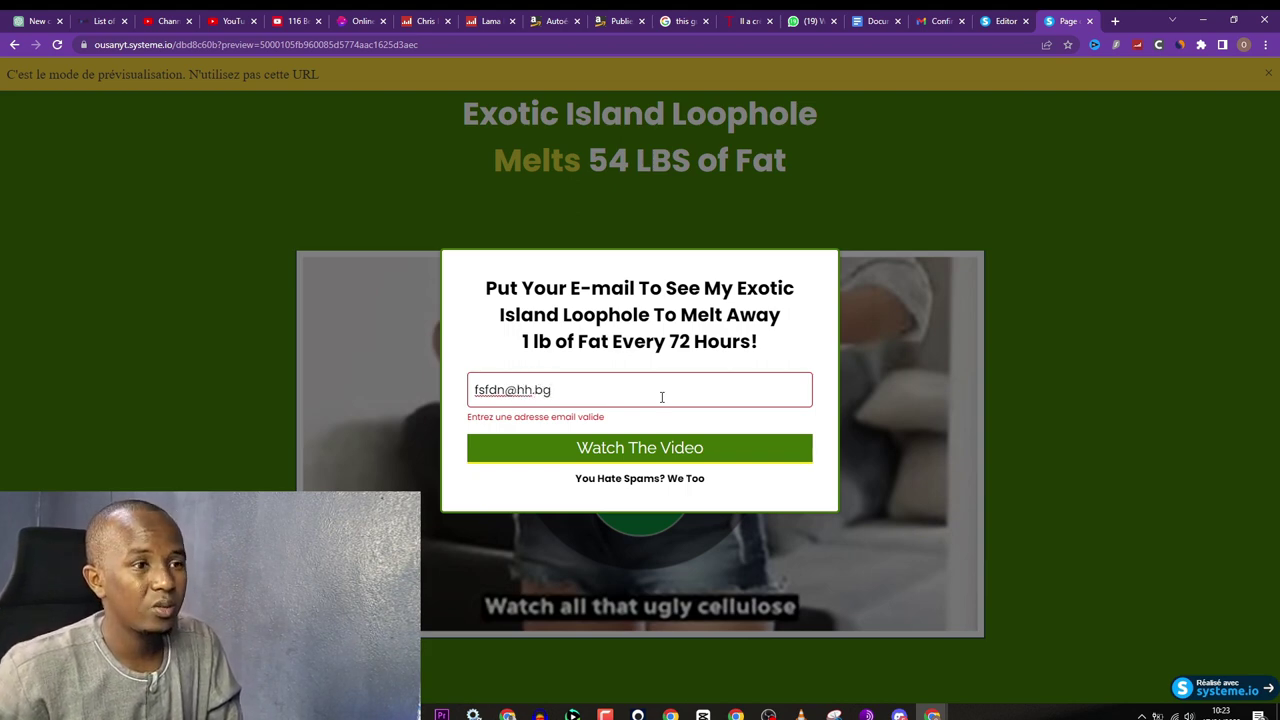
click(835, 205)
click(673, 450)
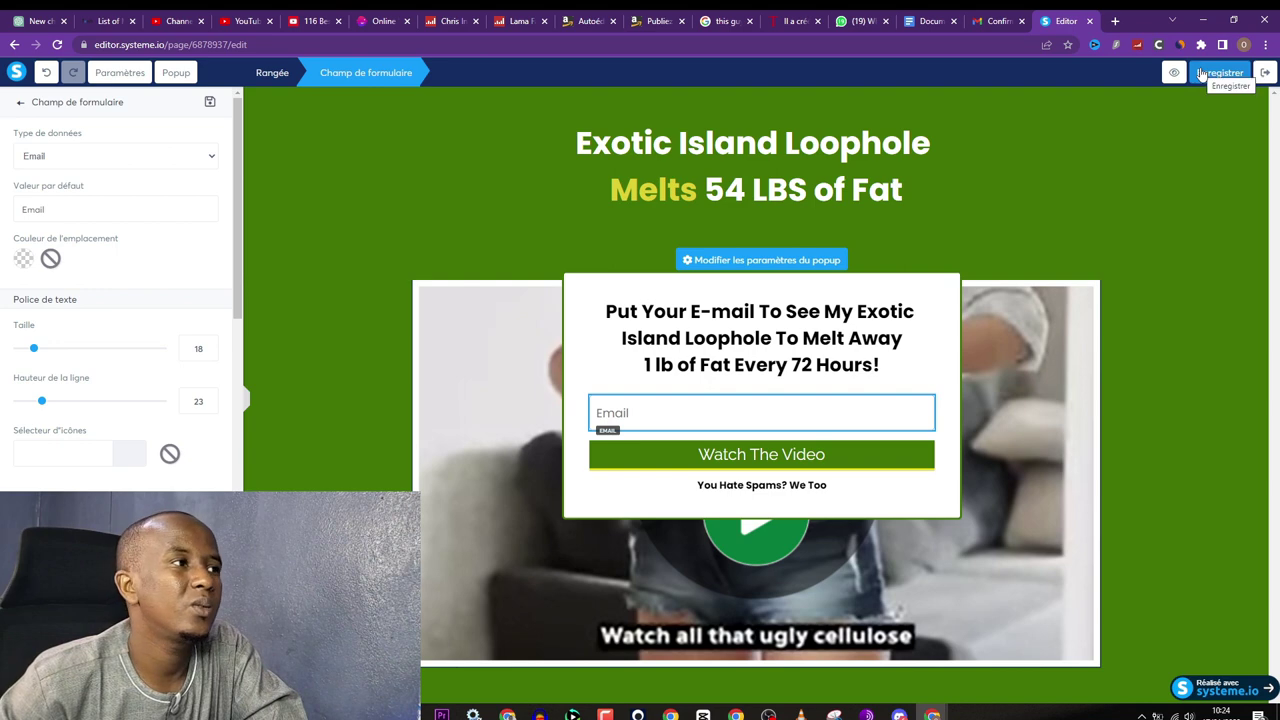
Step: Exit the editor and open the funnel step's Règles d'automatisation tab
click(1265, 73)
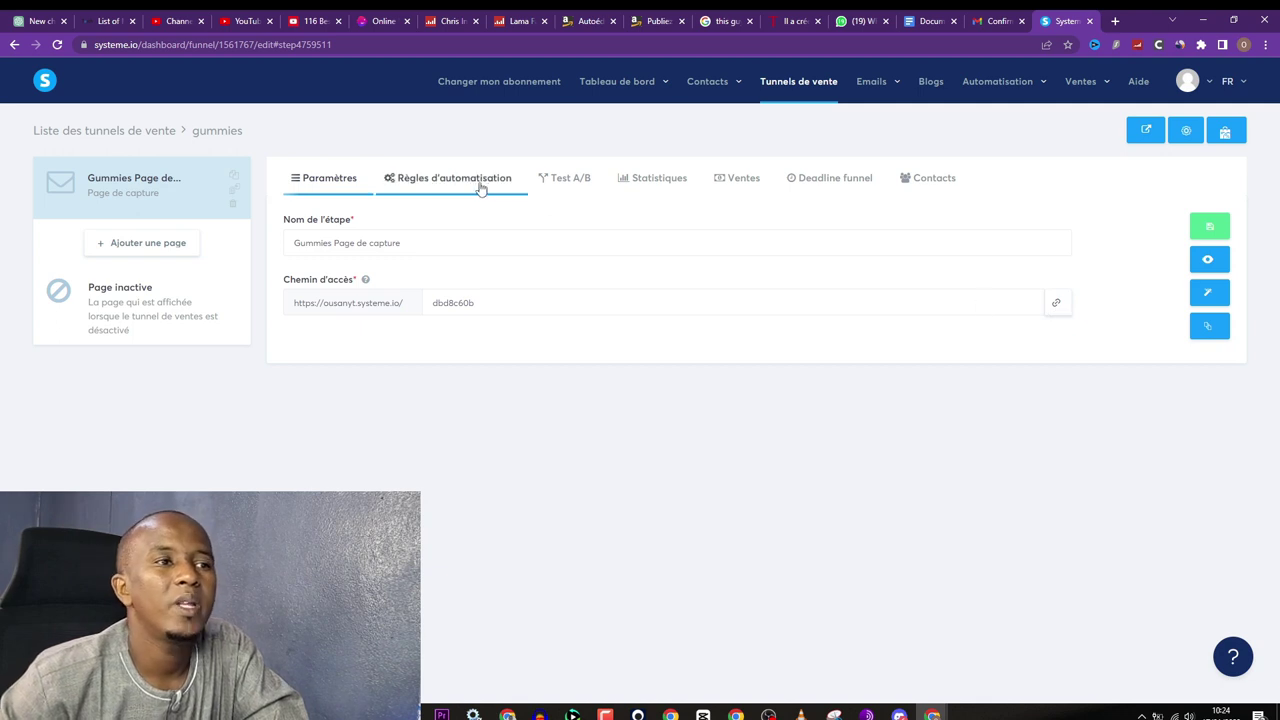
click(919, 180)
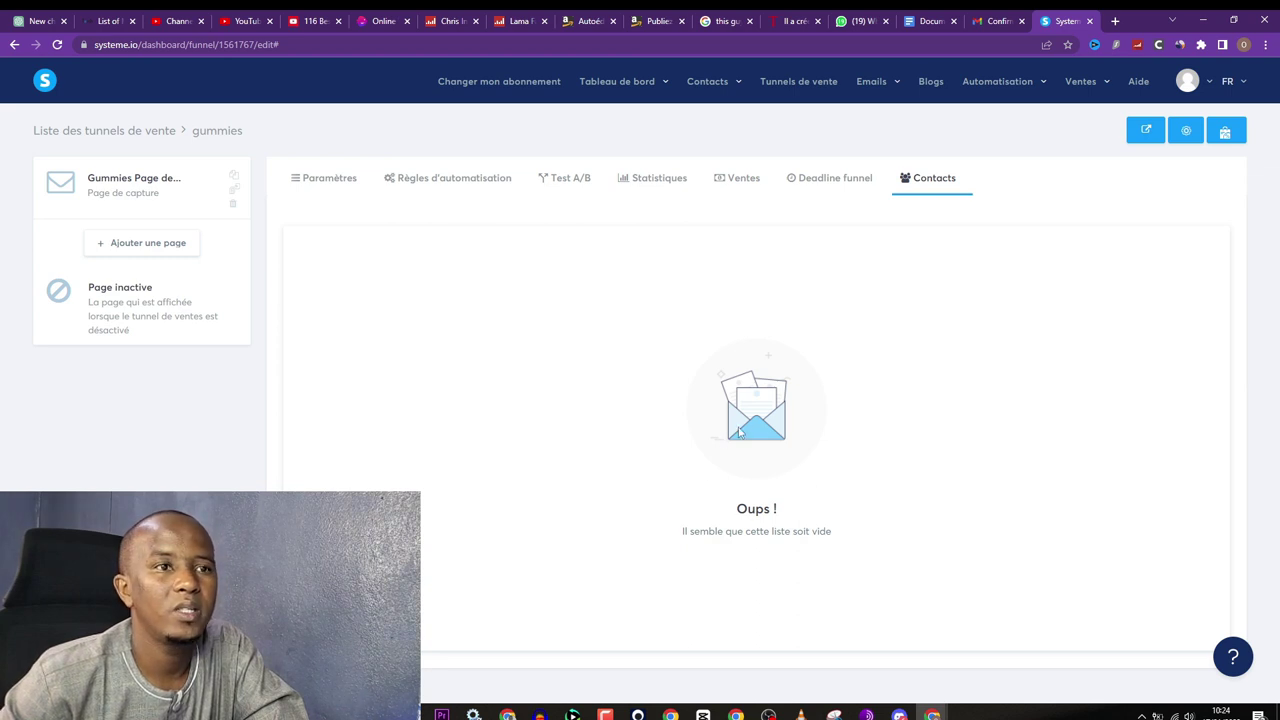
click(450, 181)
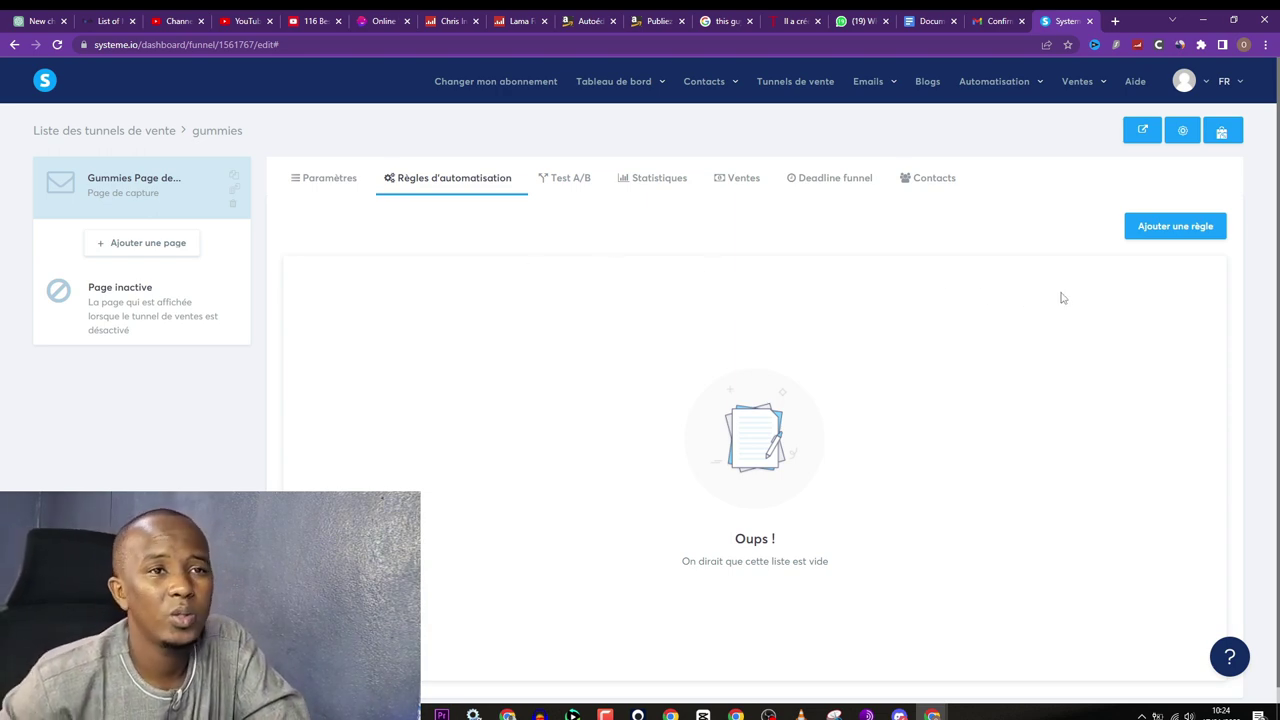
Step: Start a new page sign-up optin rule with a subscribe-to-campaign action
click(1160, 228)
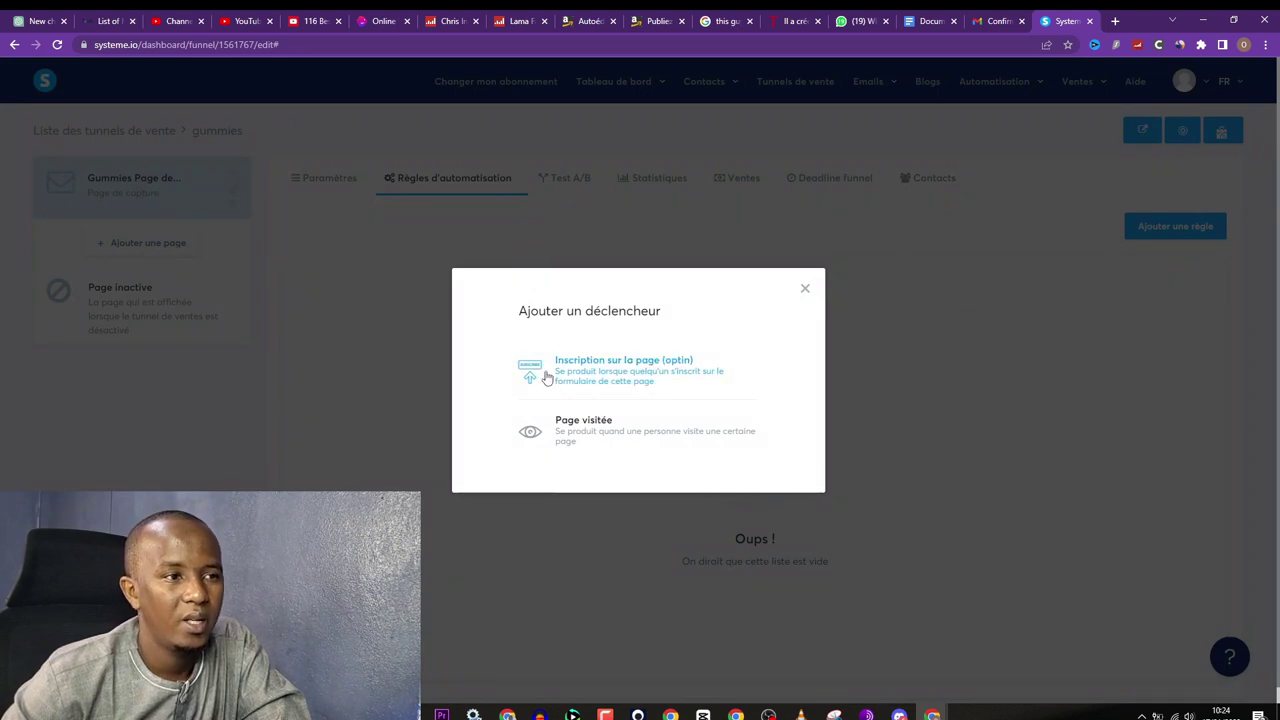
click(591, 375)
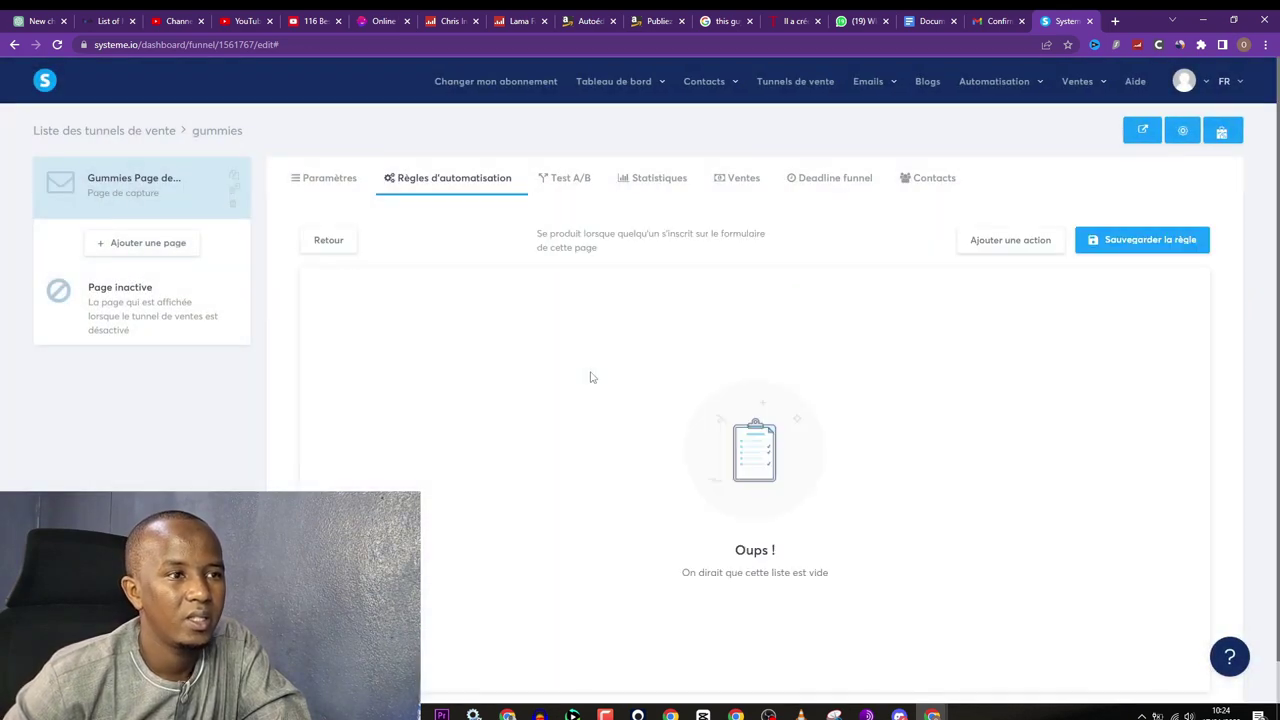
click(1001, 246)
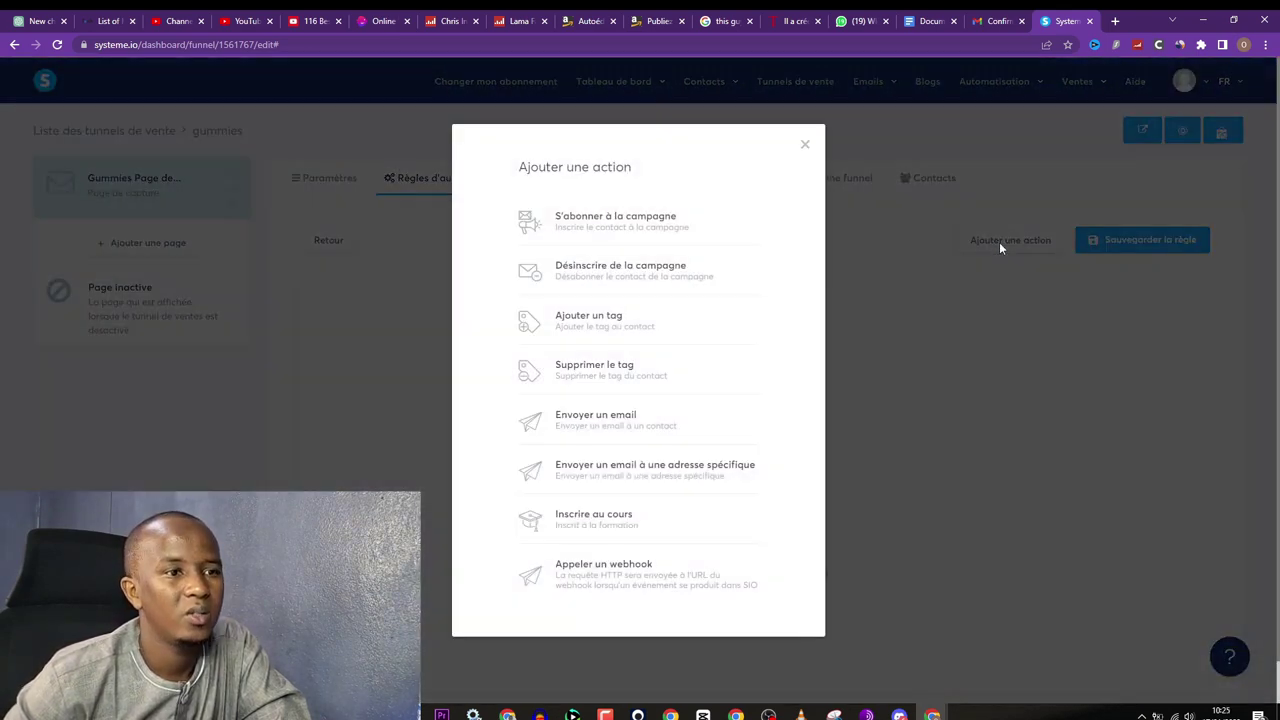
click(615, 222)
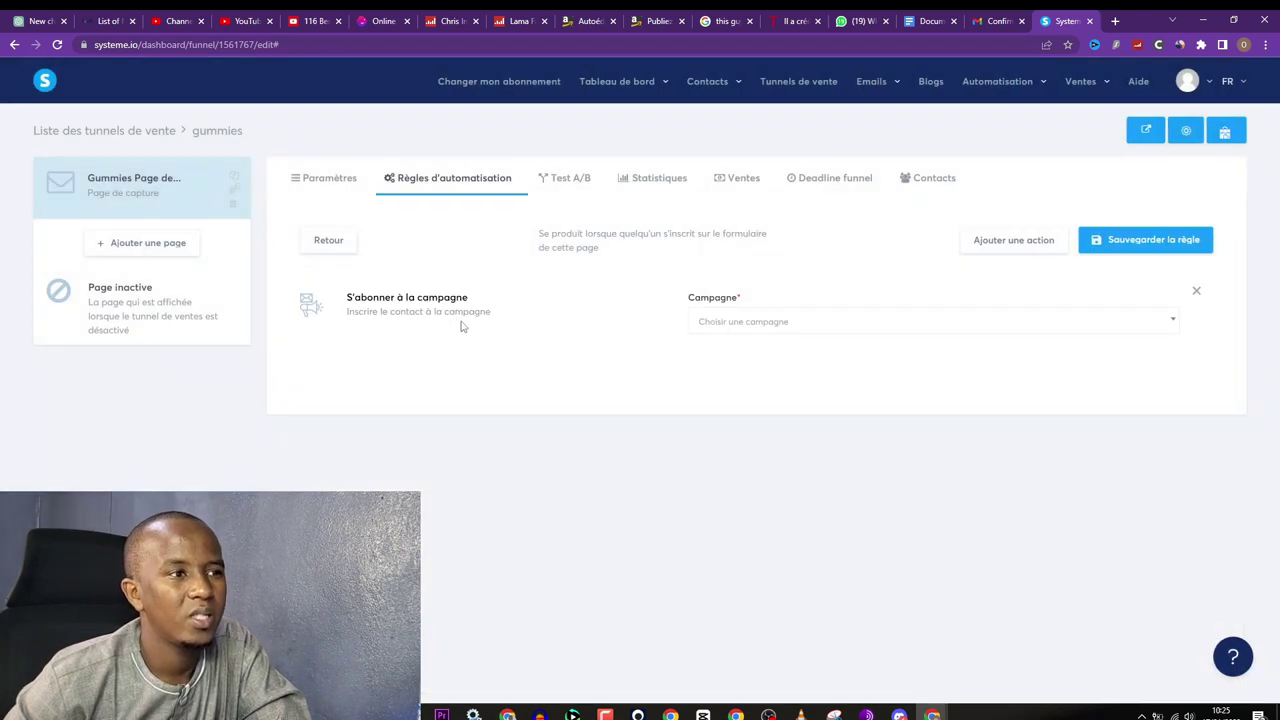
click(742, 322)
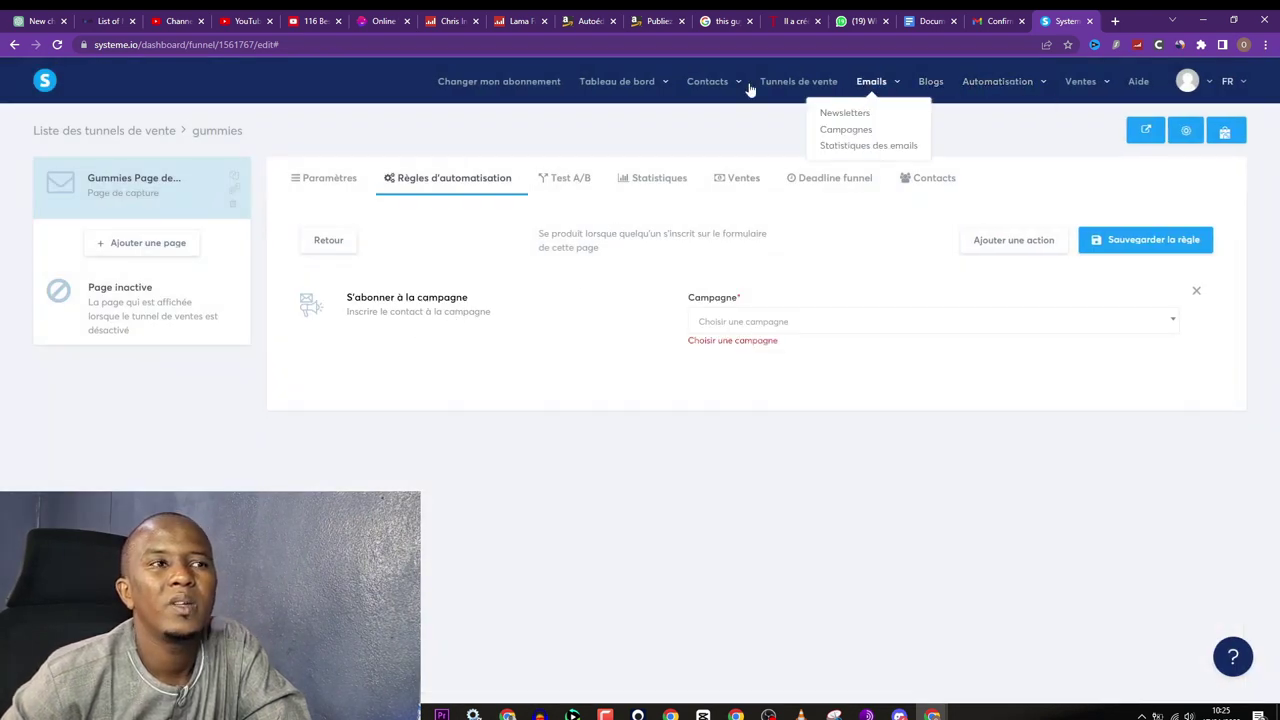
Step: Edit the gummies funnel's optin rule to subscribe sign-ups to the Gummies campaign, and save it
mouse_move(737, 89)
mouse_move(873, 92)
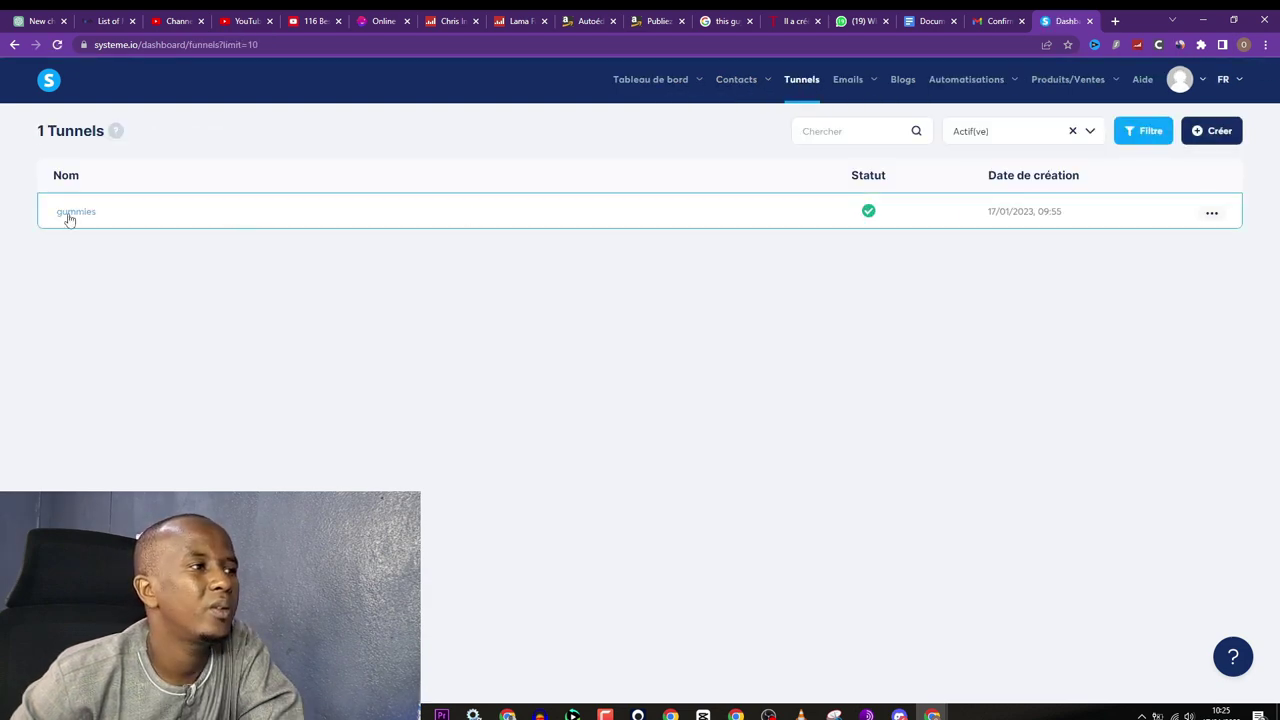
click(484, 180)
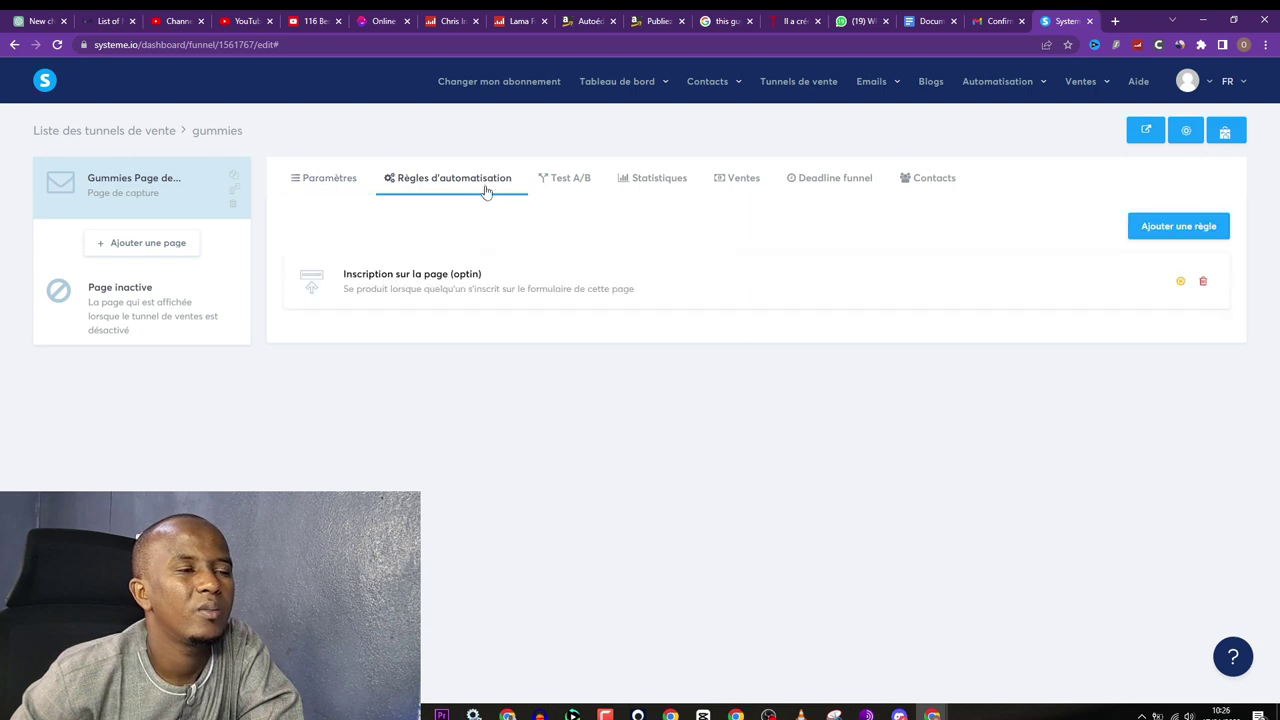
click(477, 286)
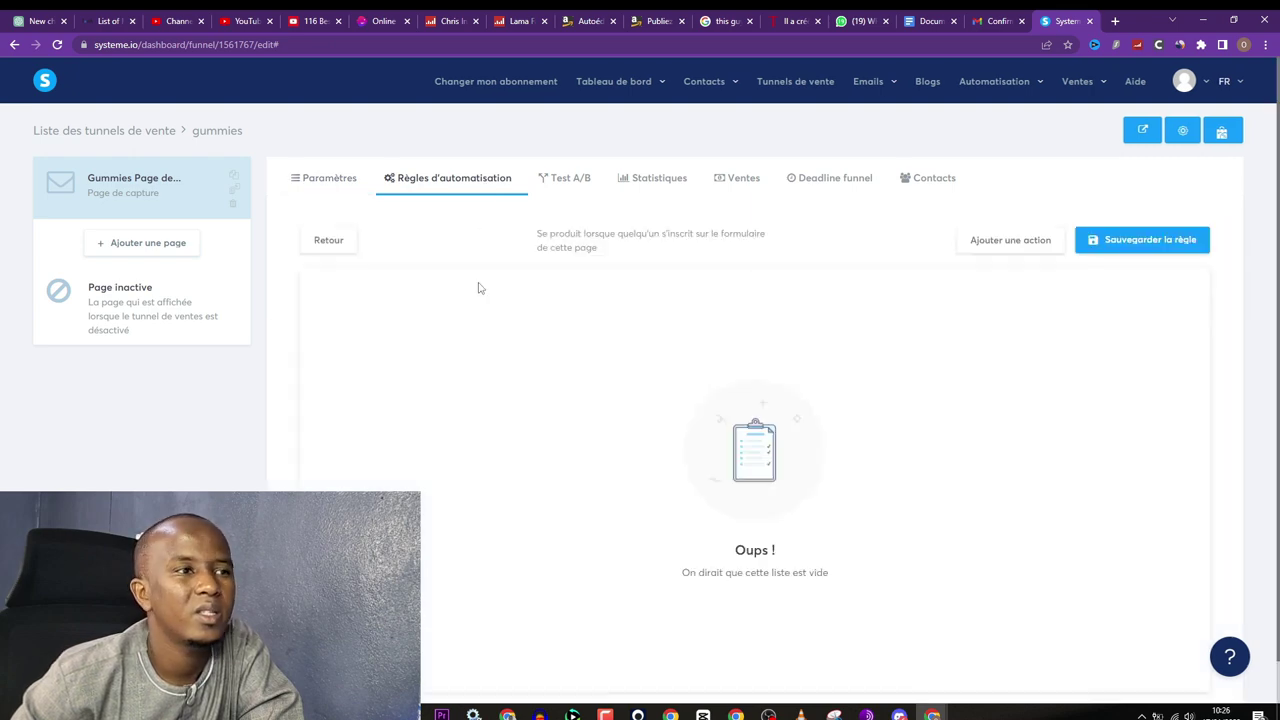
click(1005, 241)
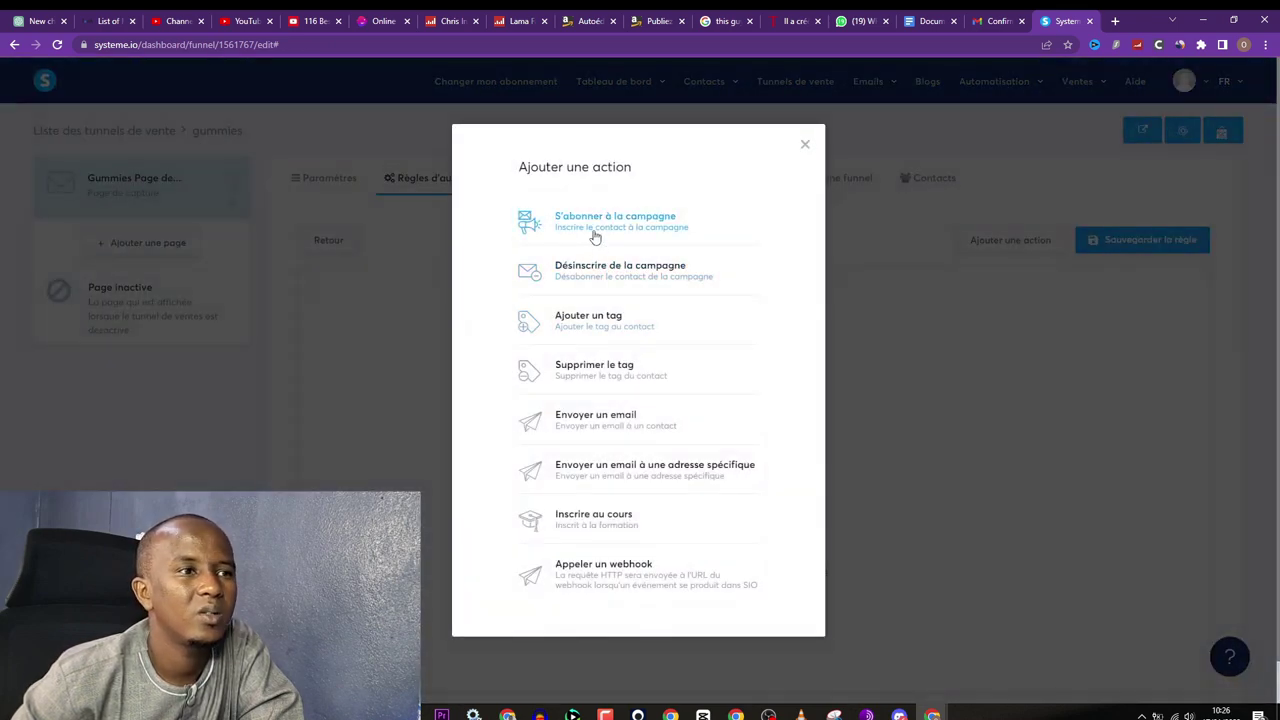
click(595, 236)
click(768, 325)
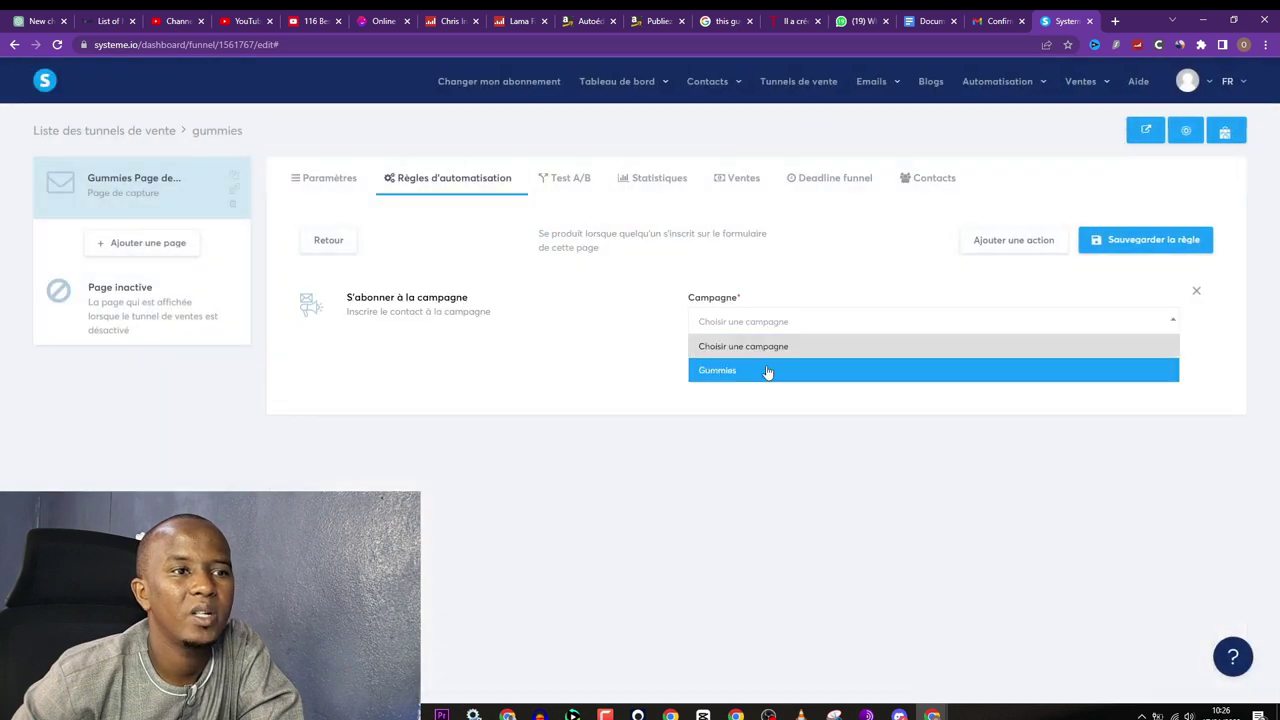
click(766, 371)
click(1122, 246)
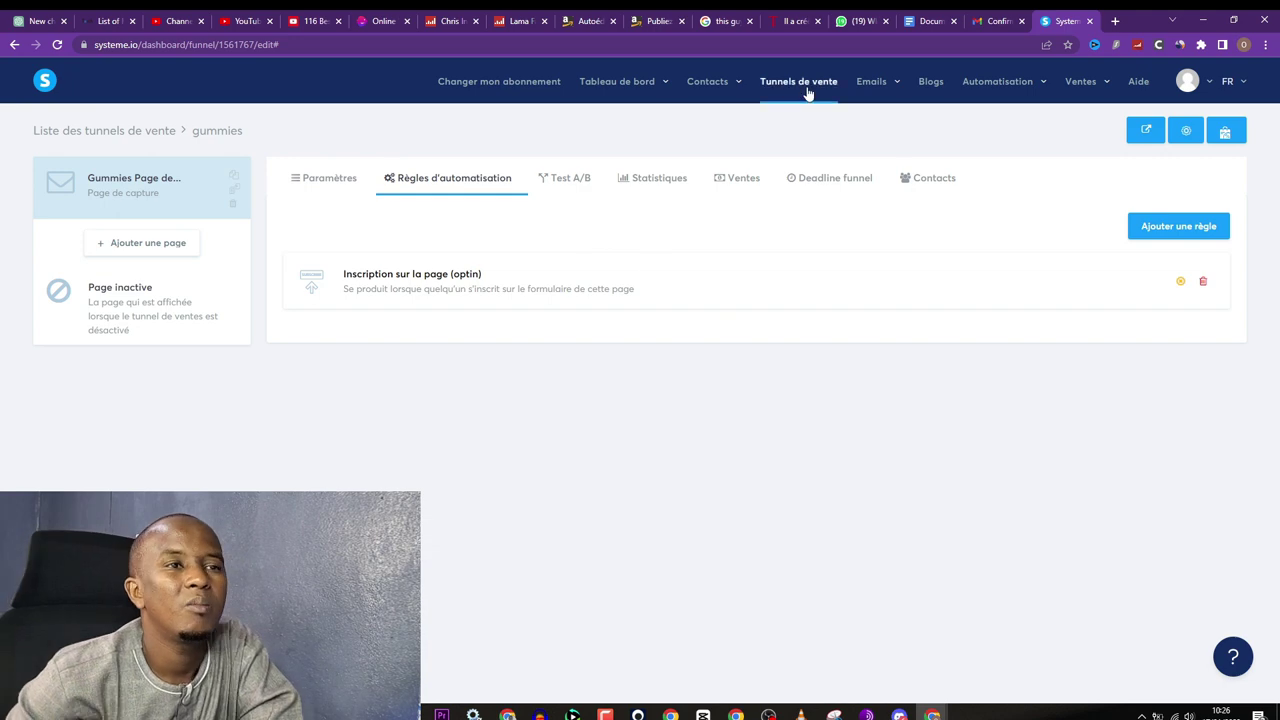
mouse_move(997, 81)
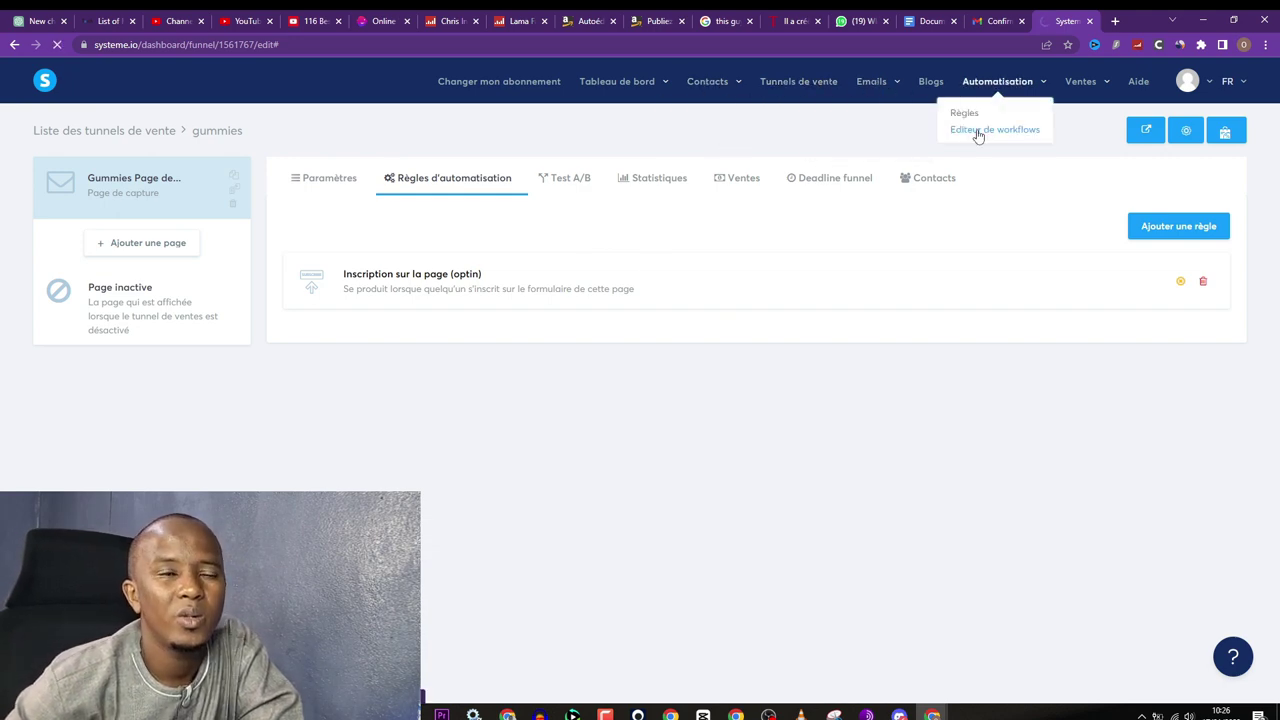
Step: Create a new workflow named 'gummies' and open it in the builder
click(1211, 130)
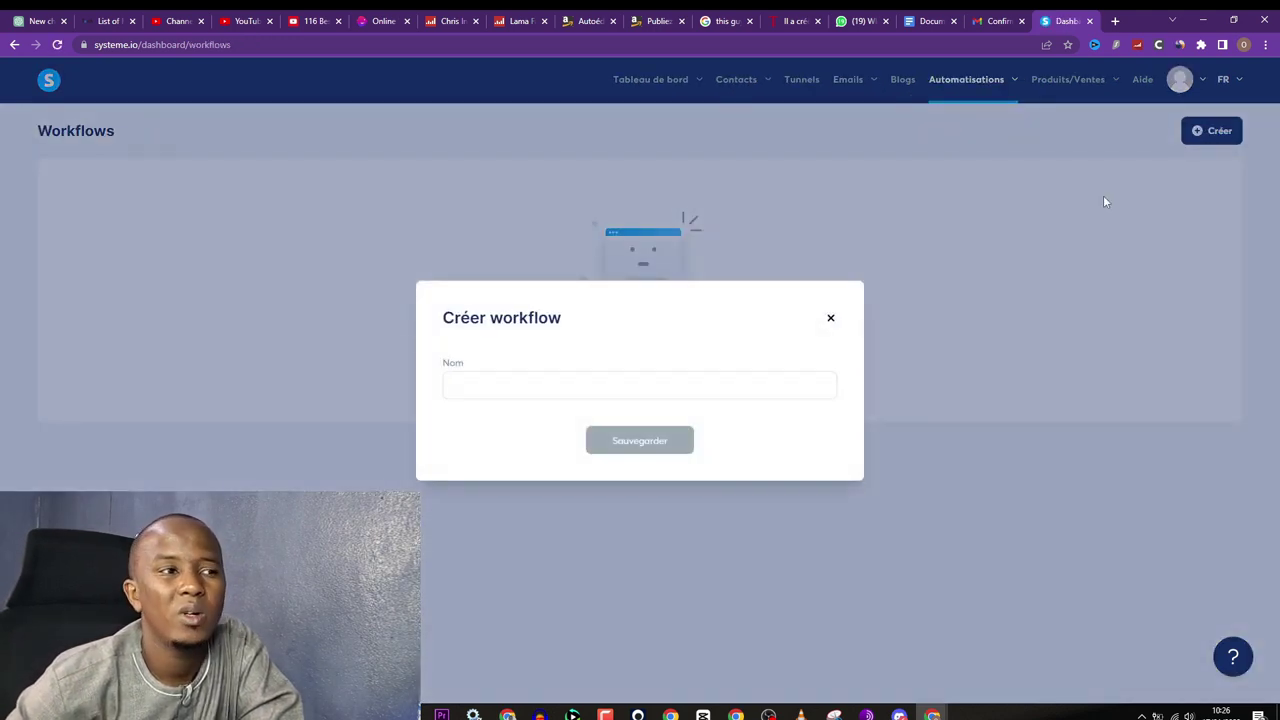
click(494, 383)
text(g)
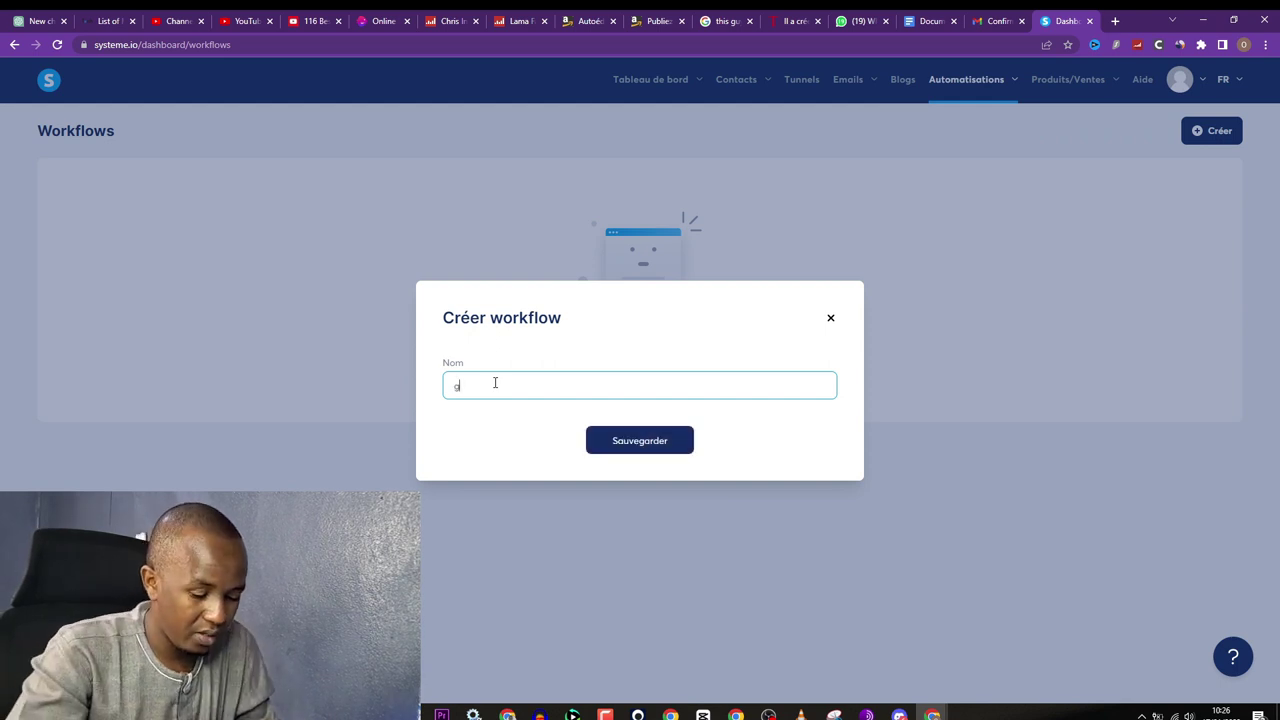
text(ummies)
click(652, 450)
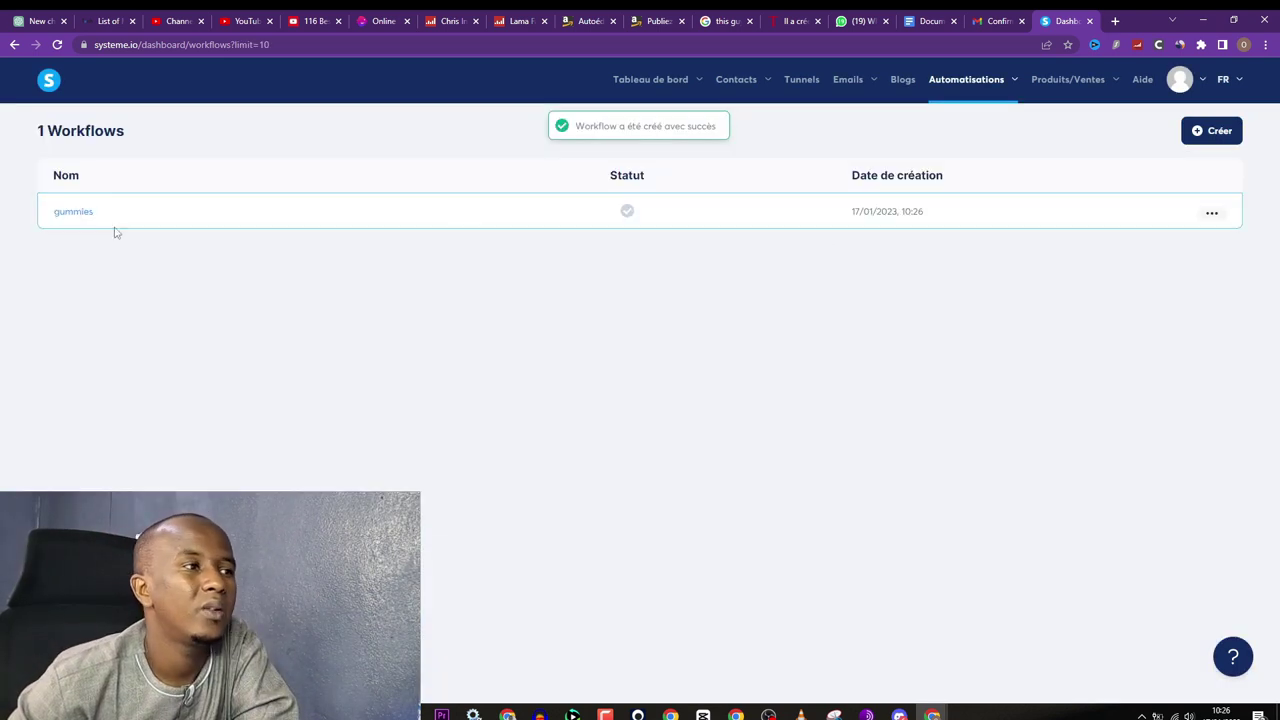
click(78, 214)
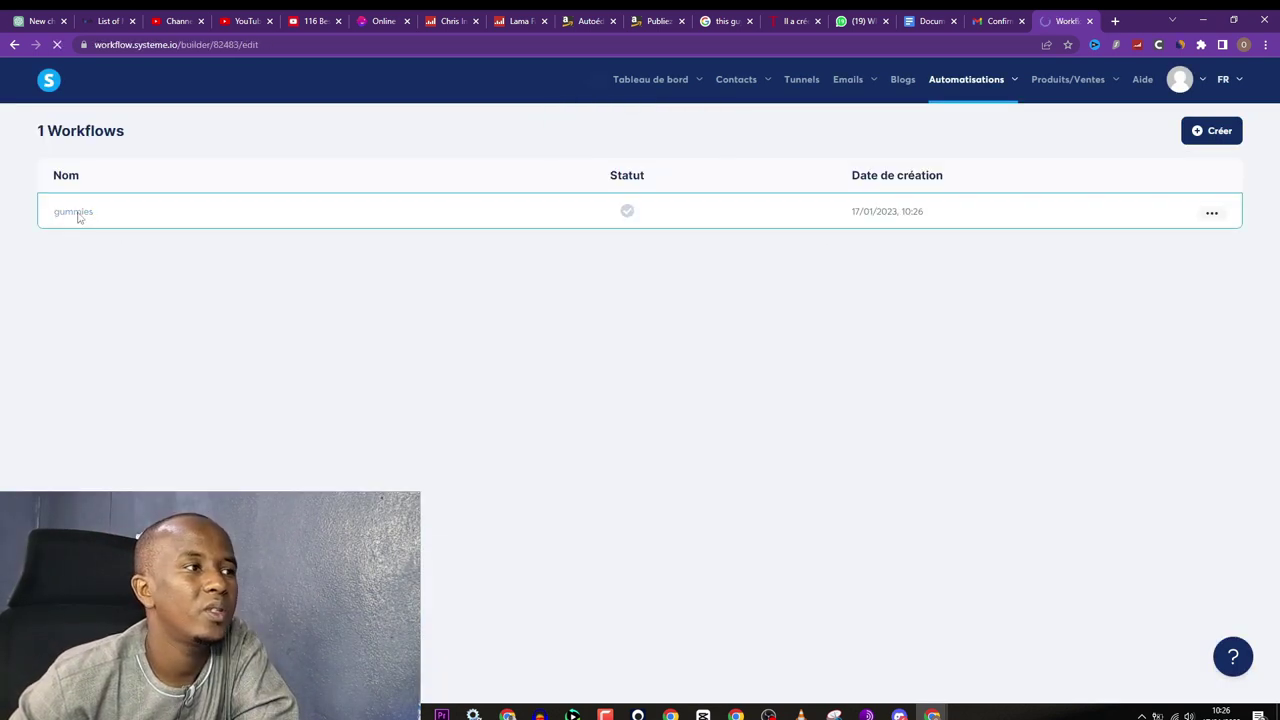
Step: Add a funnel form sign-up trigger for the Gummies Page de capture form
click(572, 353)
scroll(677, 437, down, 2)
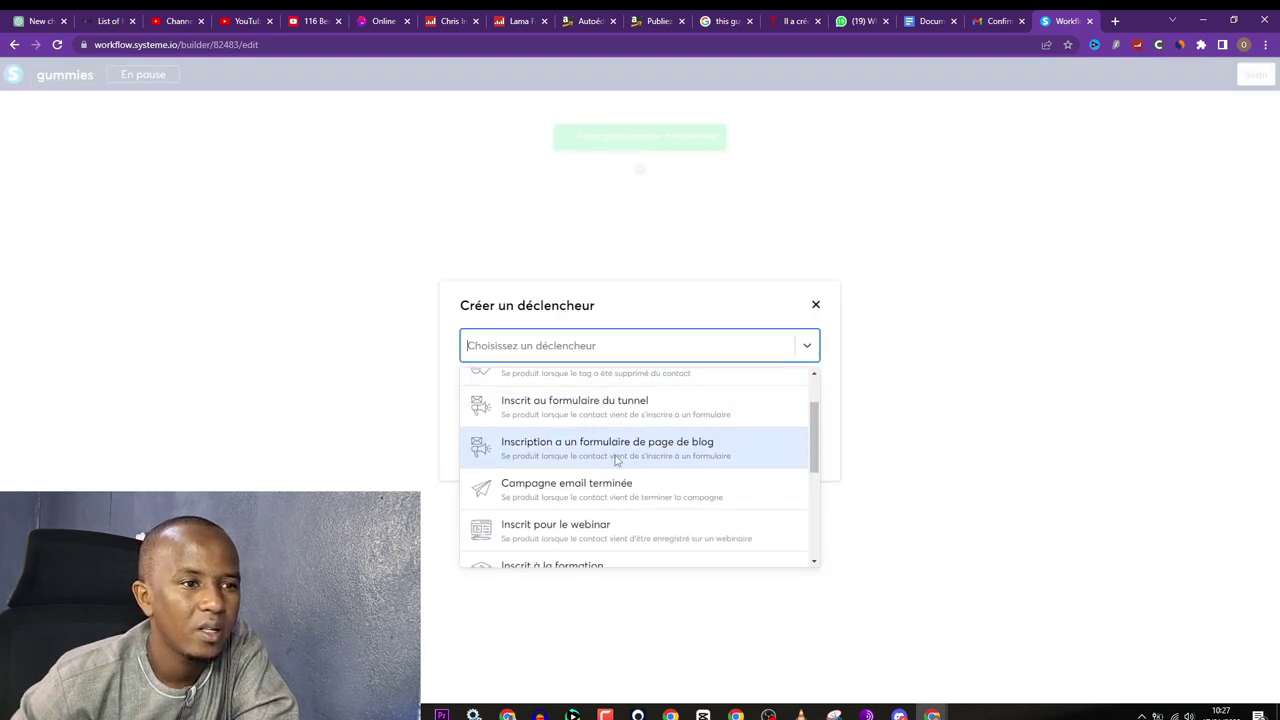
click(580, 408)
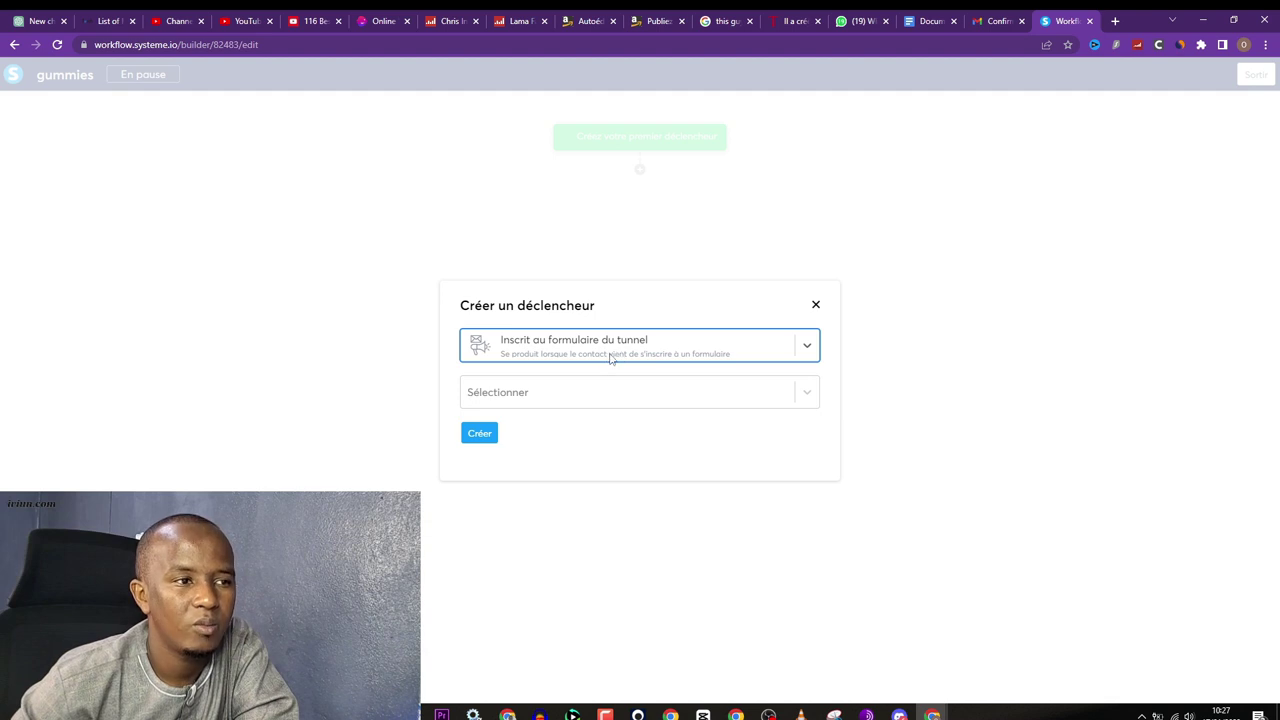
click(605, 397)
click(576, 437)
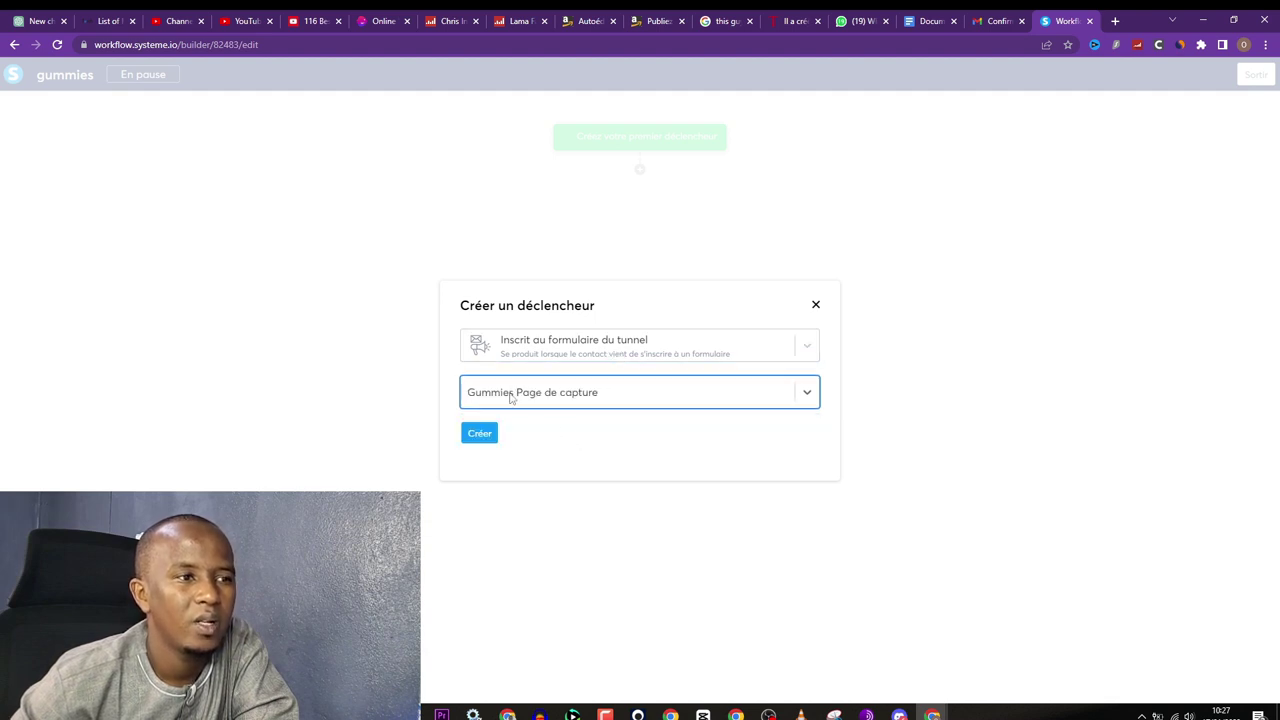
click(482, 432)
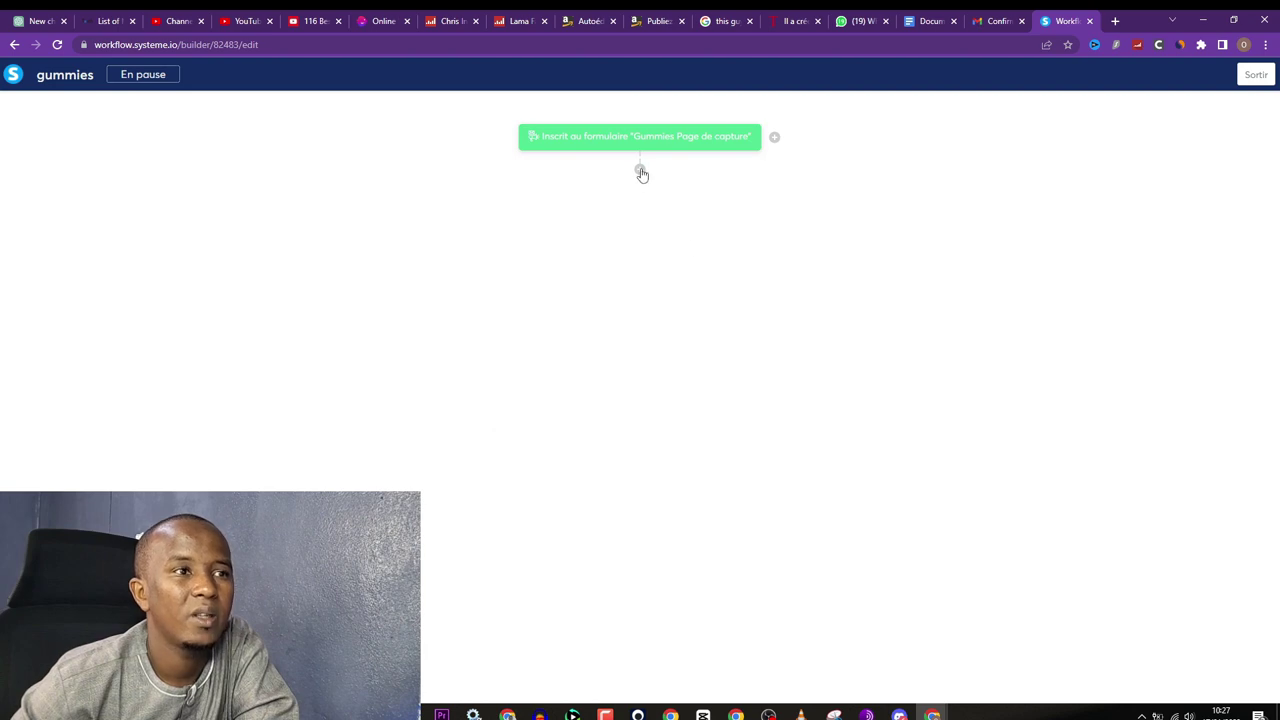
Step: Add an action that subscribes the contact to the Gummies campaign
click(640, 171)
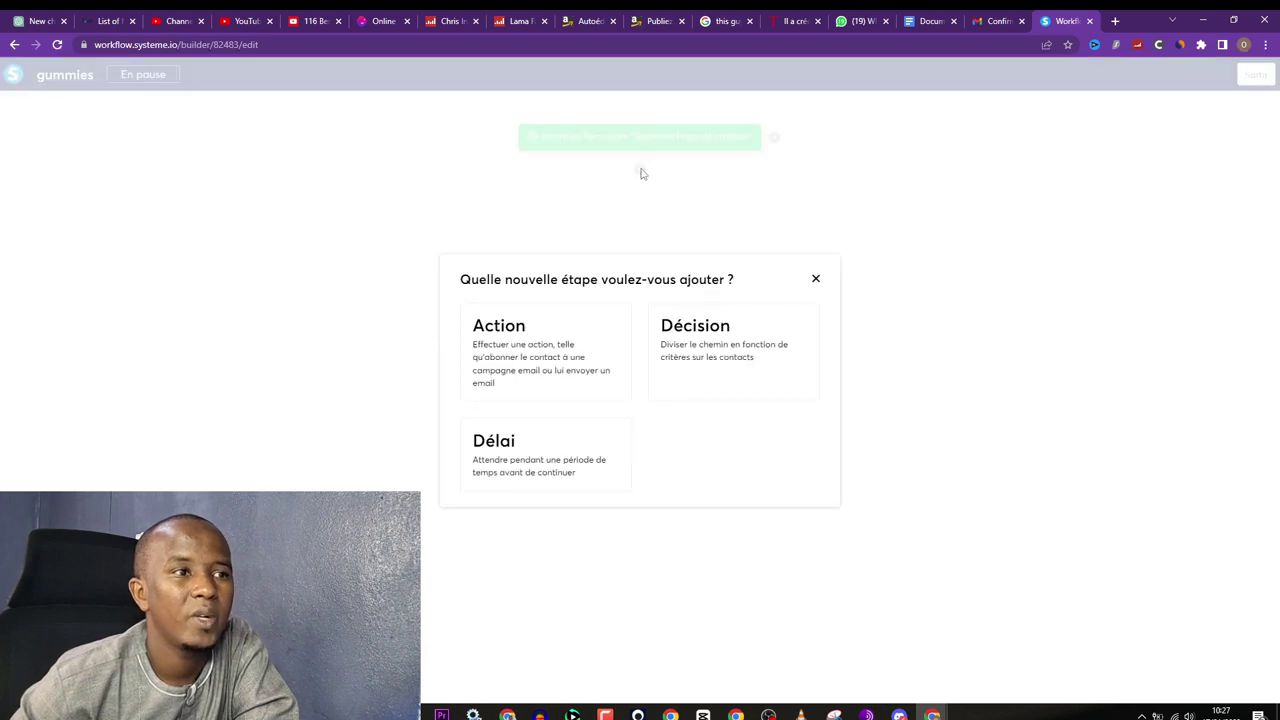
click(540, 350)
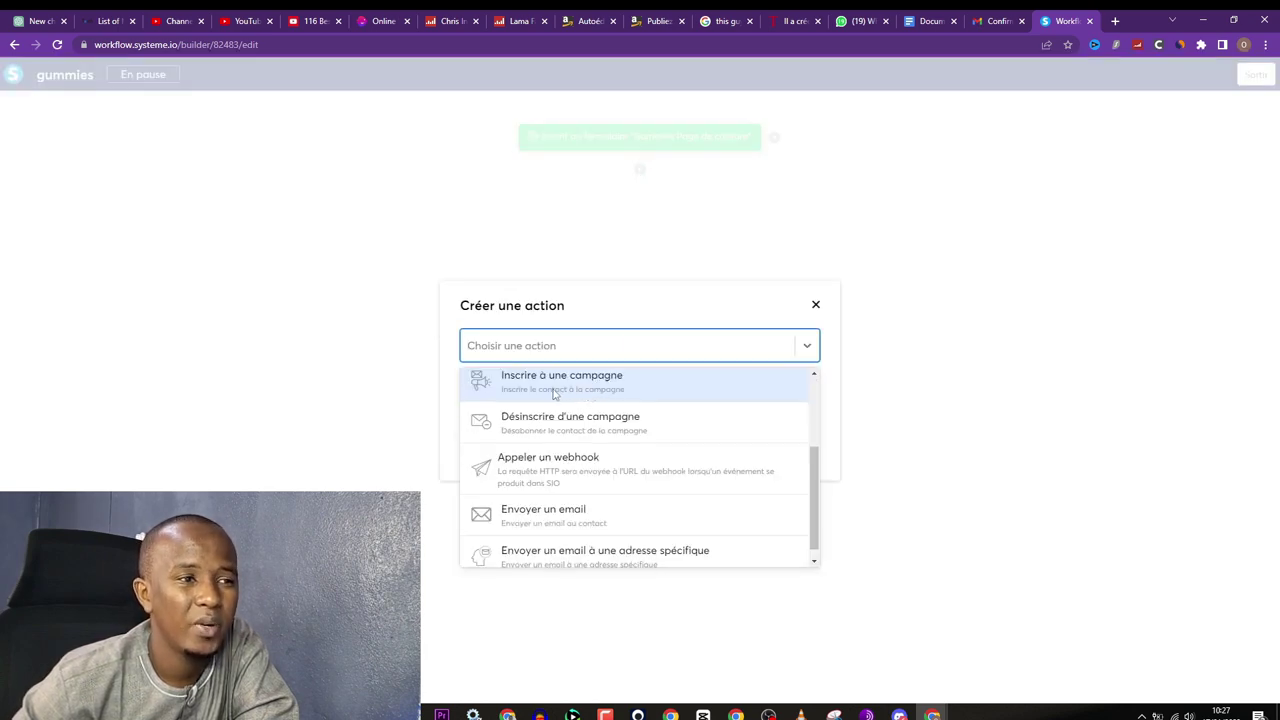
click(553, 390)
click(516, 424)
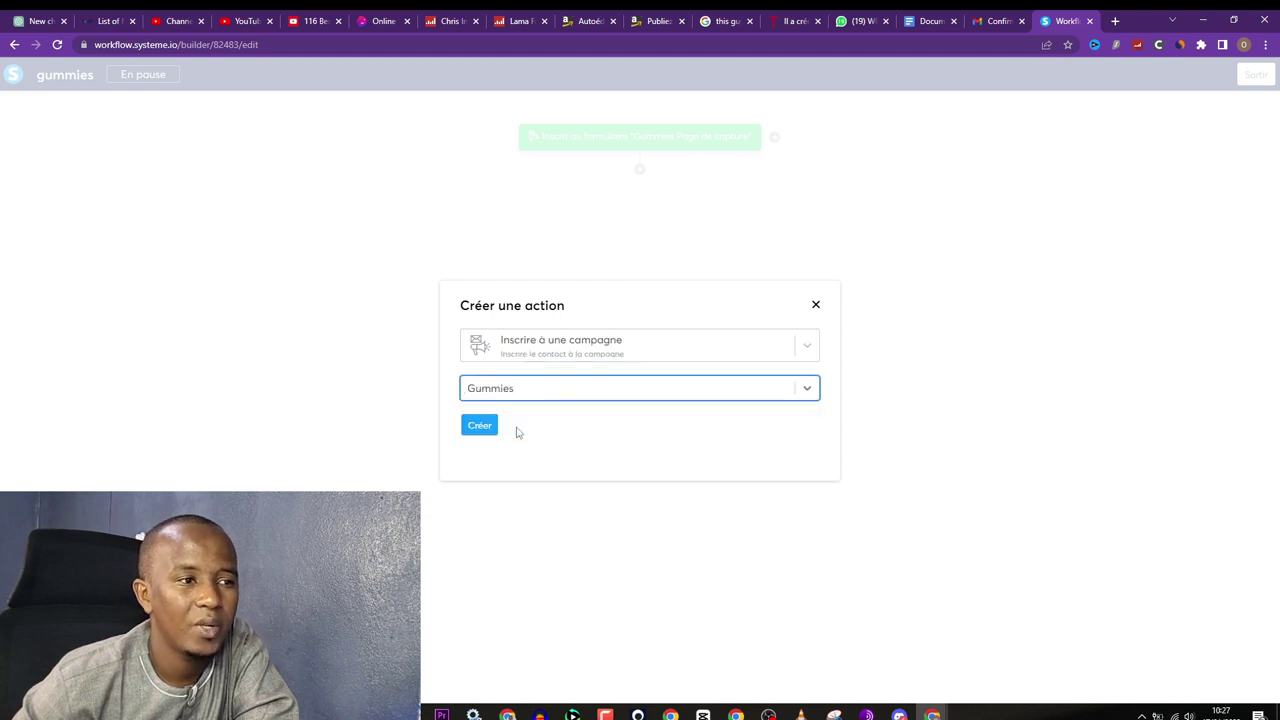
click(479, 428)
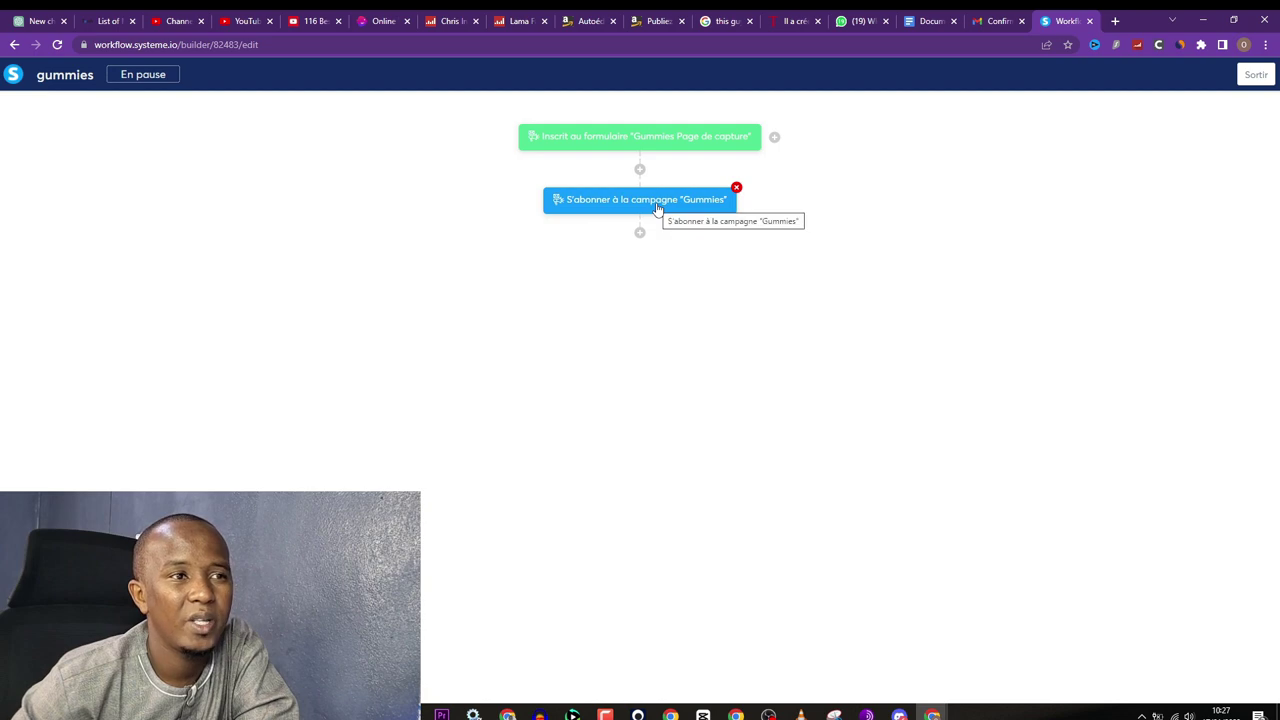
Step: Add a waiting delay step after the Gummies subscription action
click(640, 233)
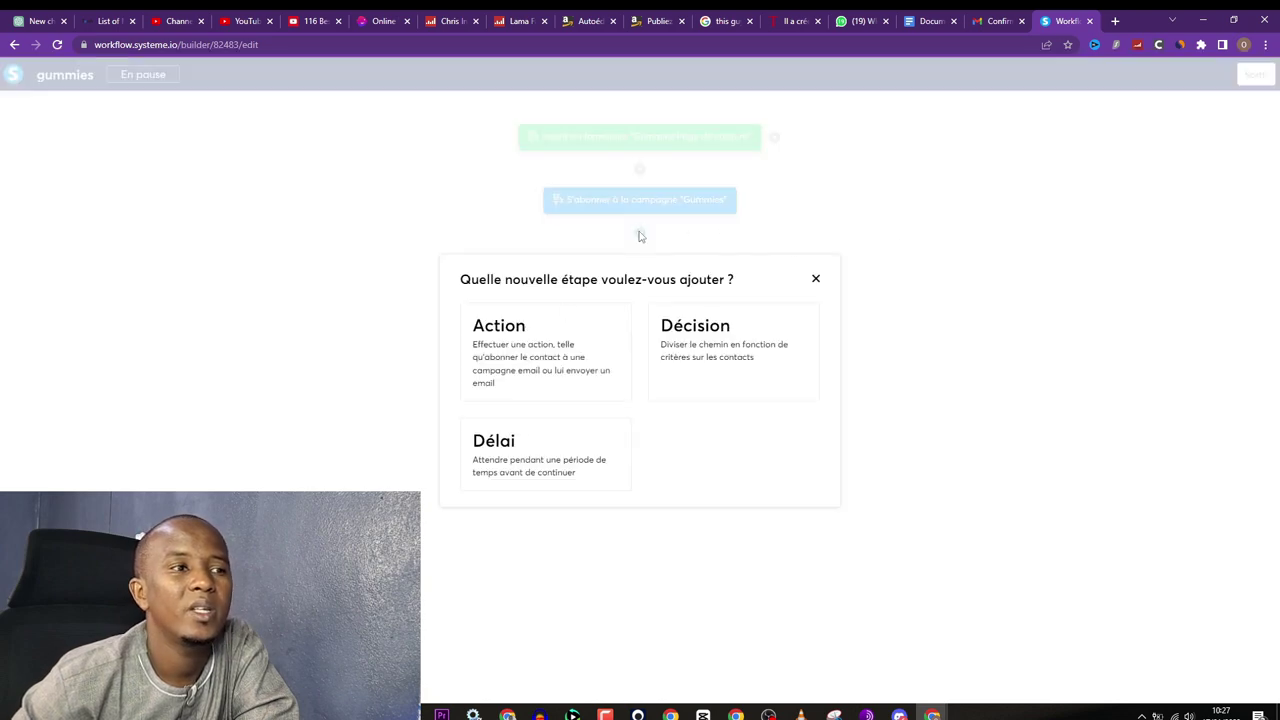
click(640, 233)
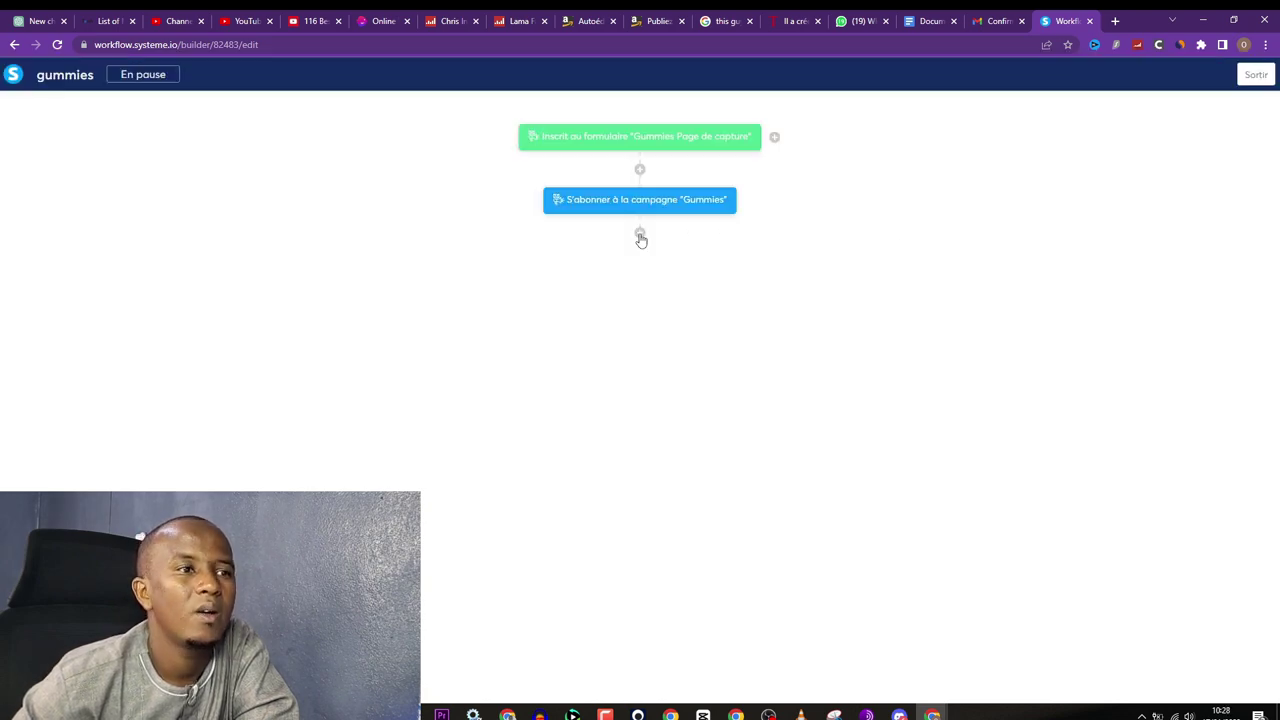
click(640, 233)
click(551, 452)
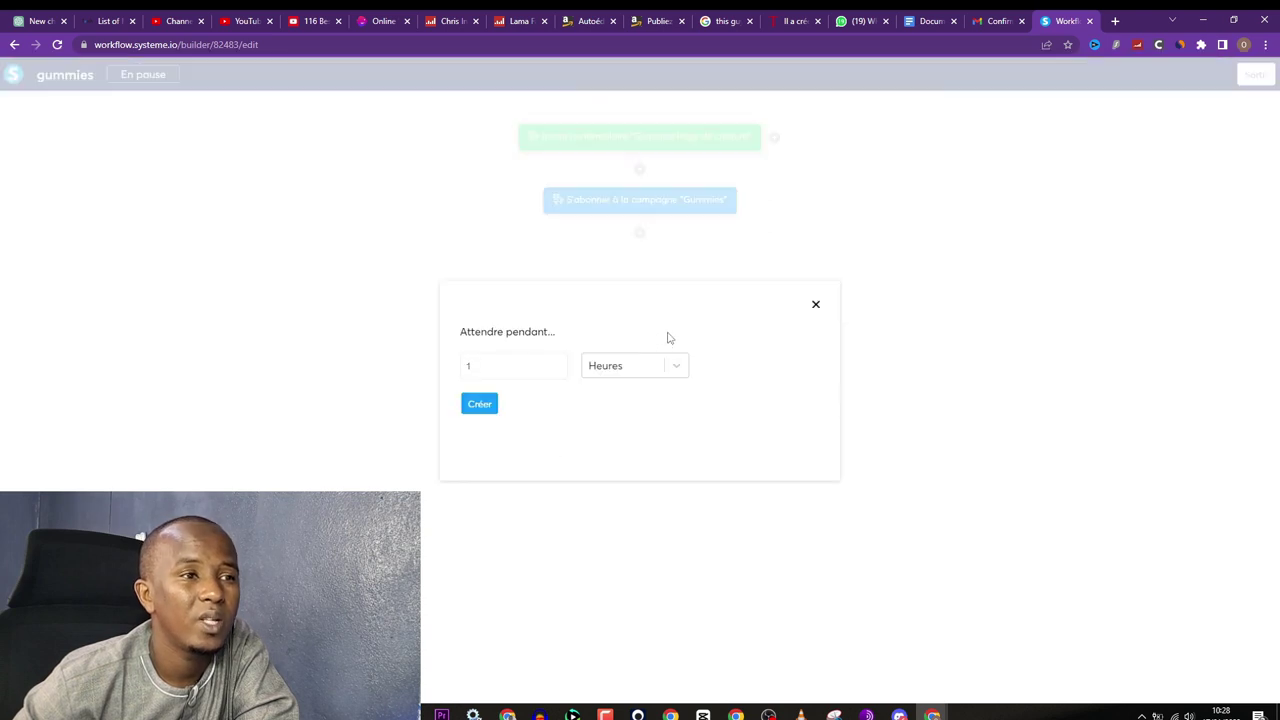
click(537, 370)
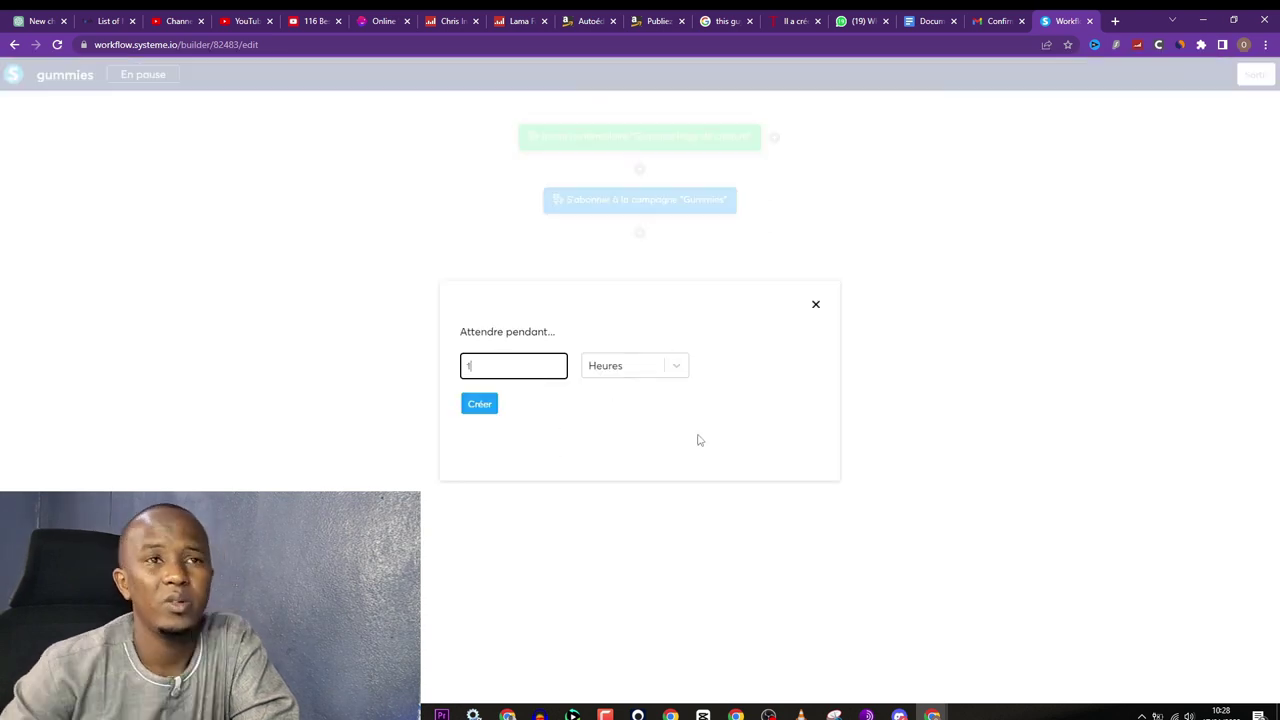
click(932, 714)
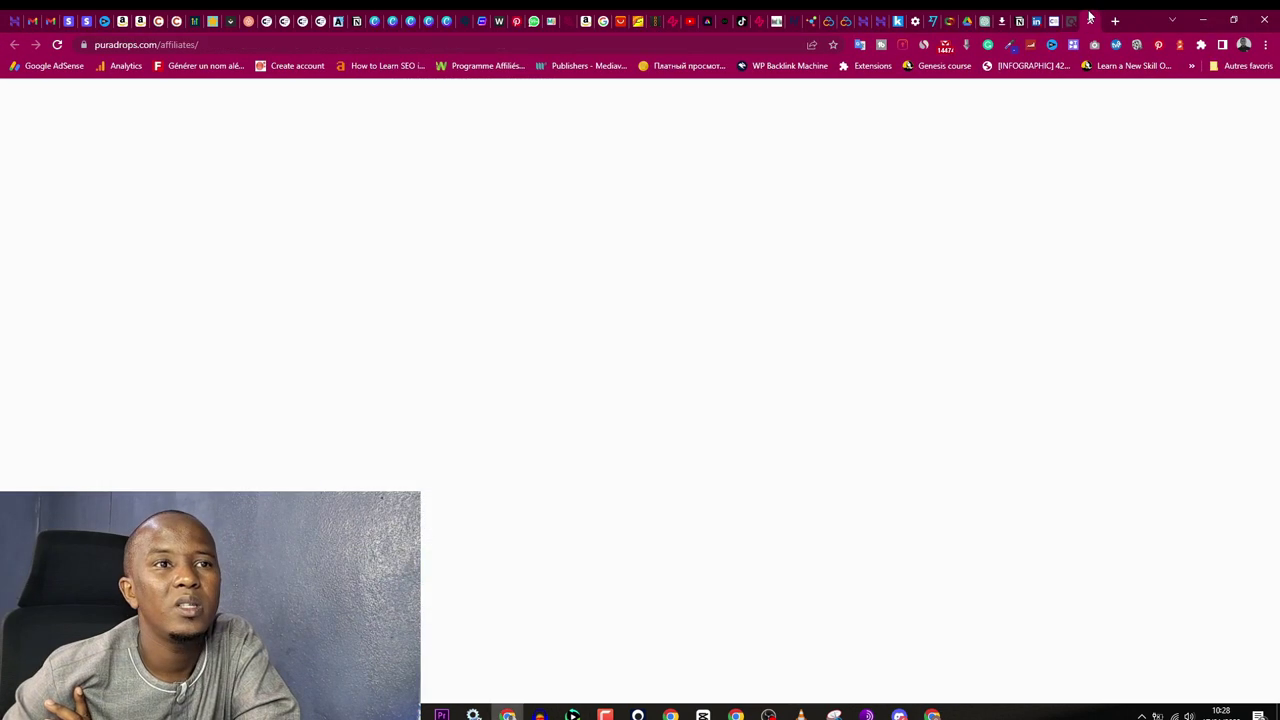
Step: Open the Puradrop email swipes Google Doc from the affiliates page's Email Swipes section
scroll(451, 371, up, 4)
scroll(629, 350, down, 3)
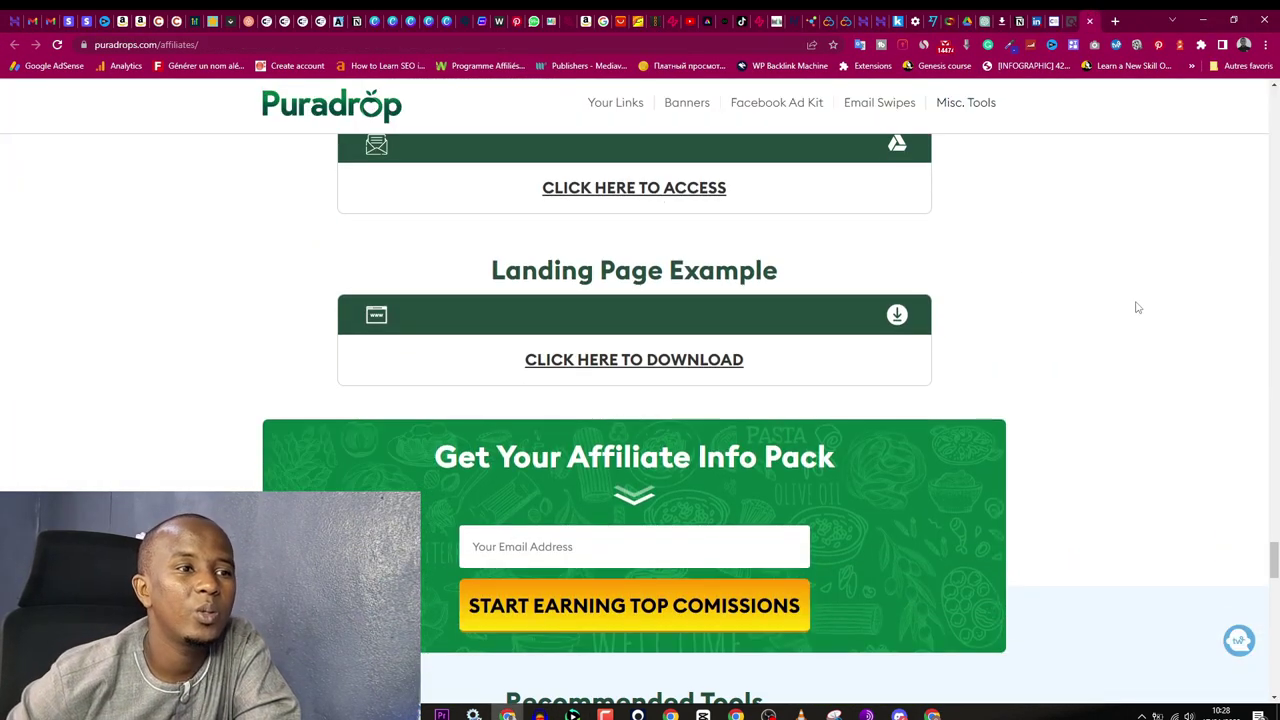
scroll(937, 243, up, 1)
click(636, 324)
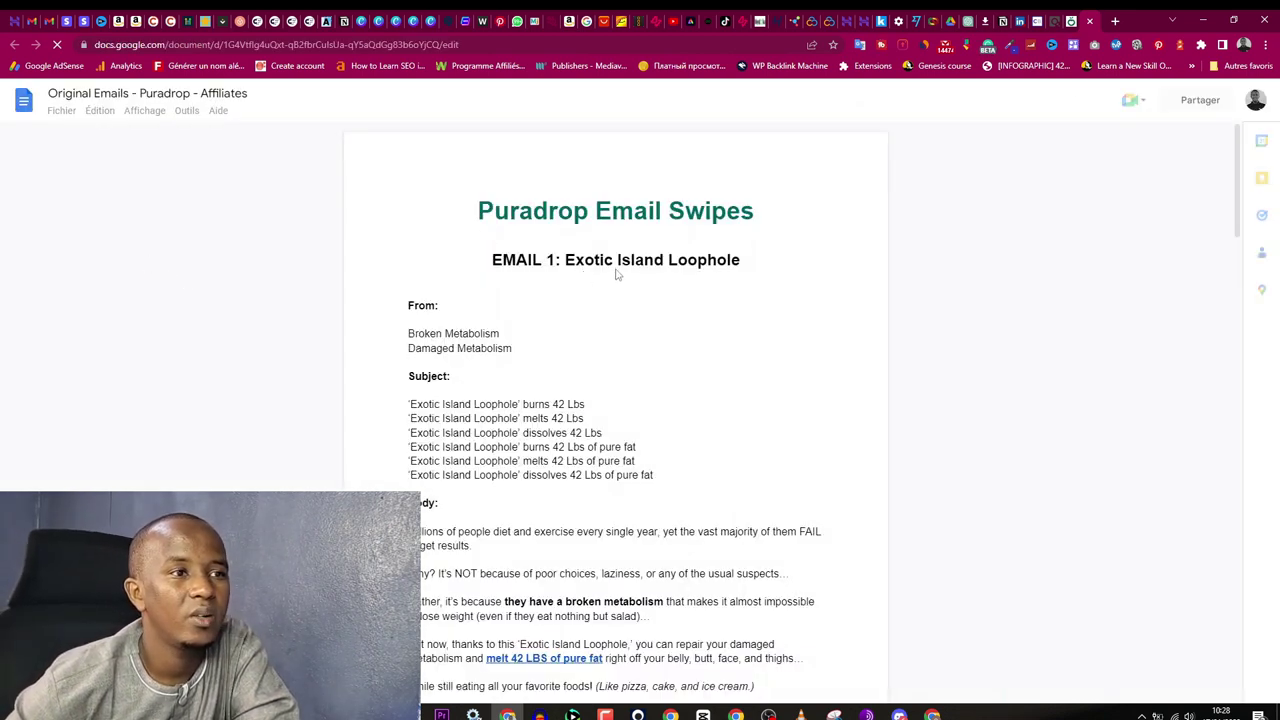
triple_click(568, 252)
click(566, 257)
drag(577, 259, 616, 259)
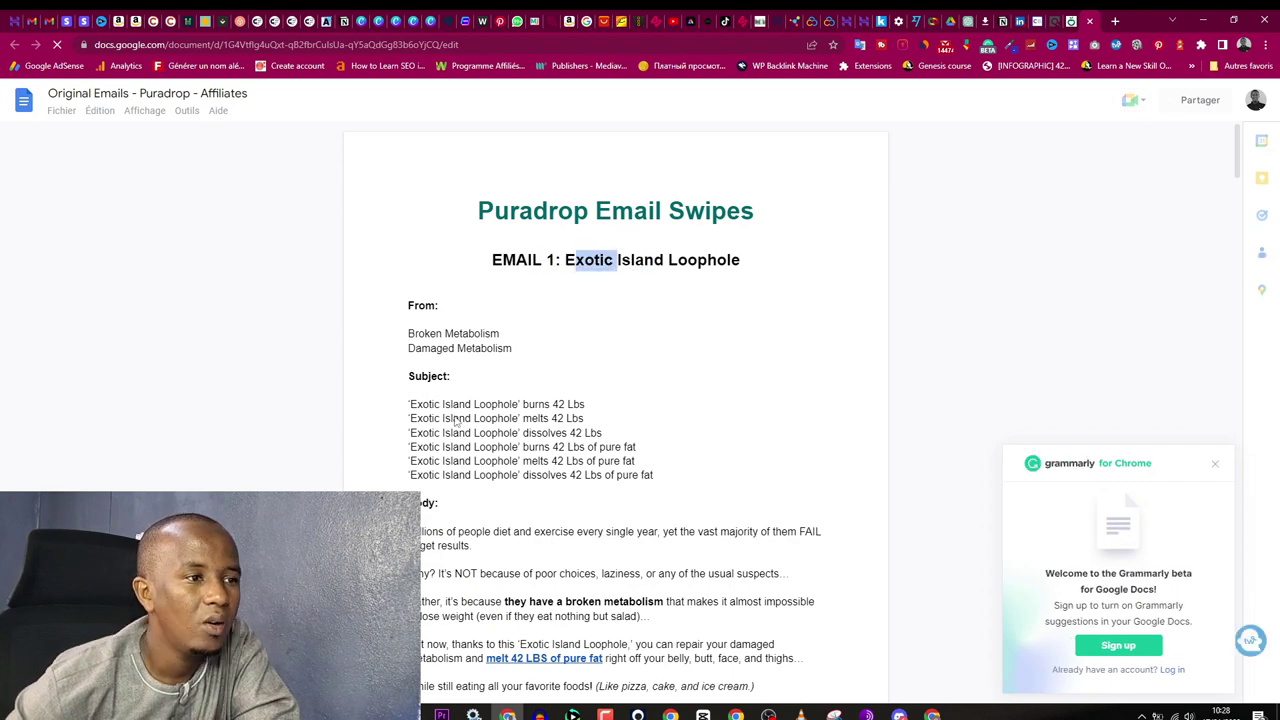
scroll(450, 400, down, 1)
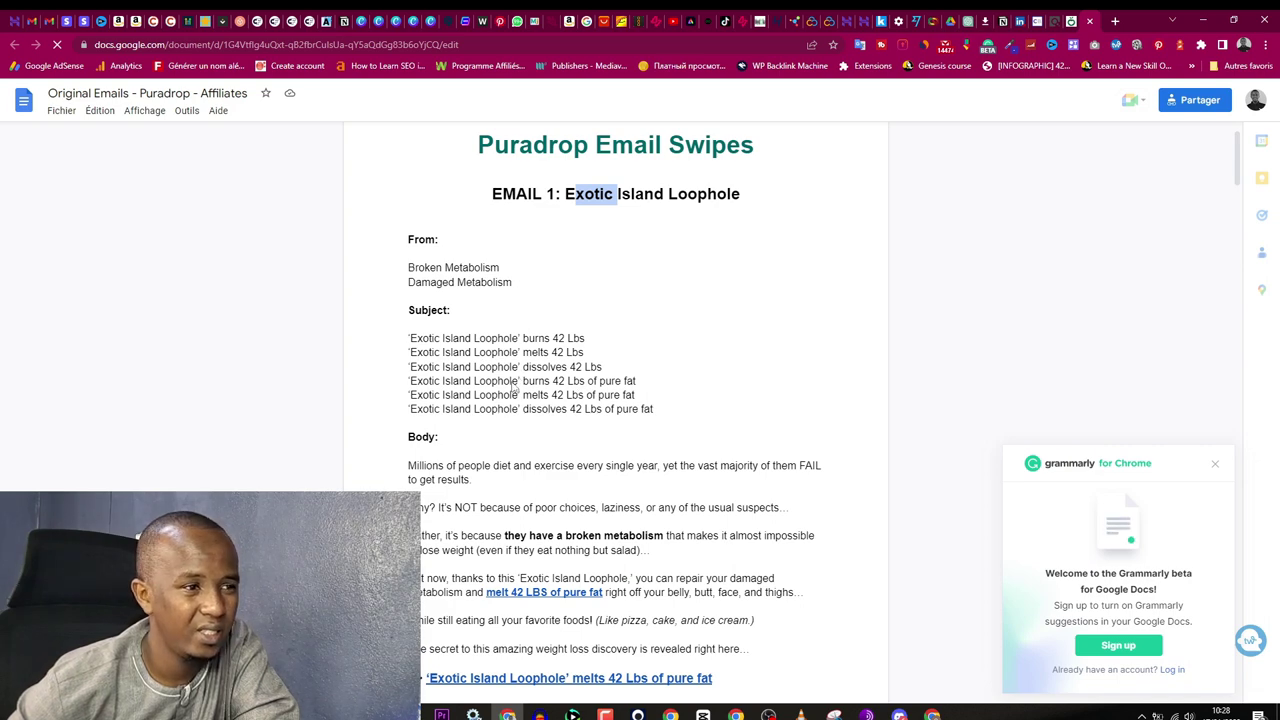
scroll(512, 388, down, 2)
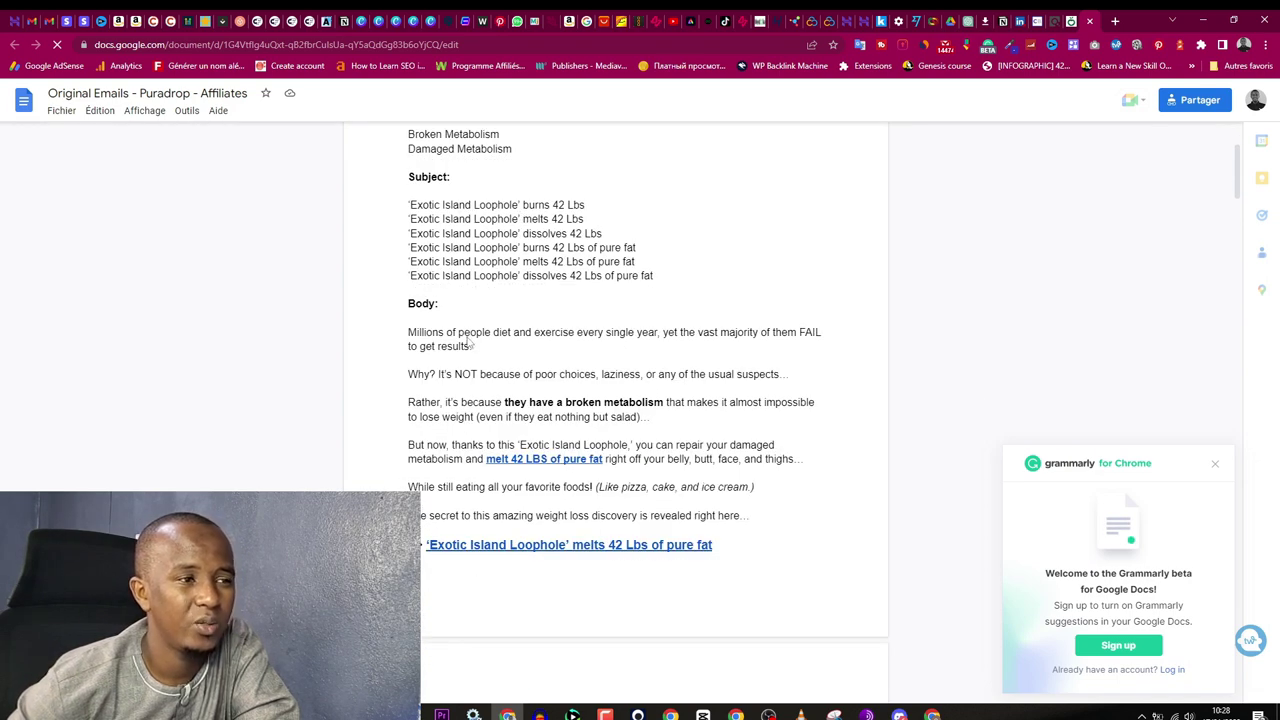
scroll(438, 343, down, 3)
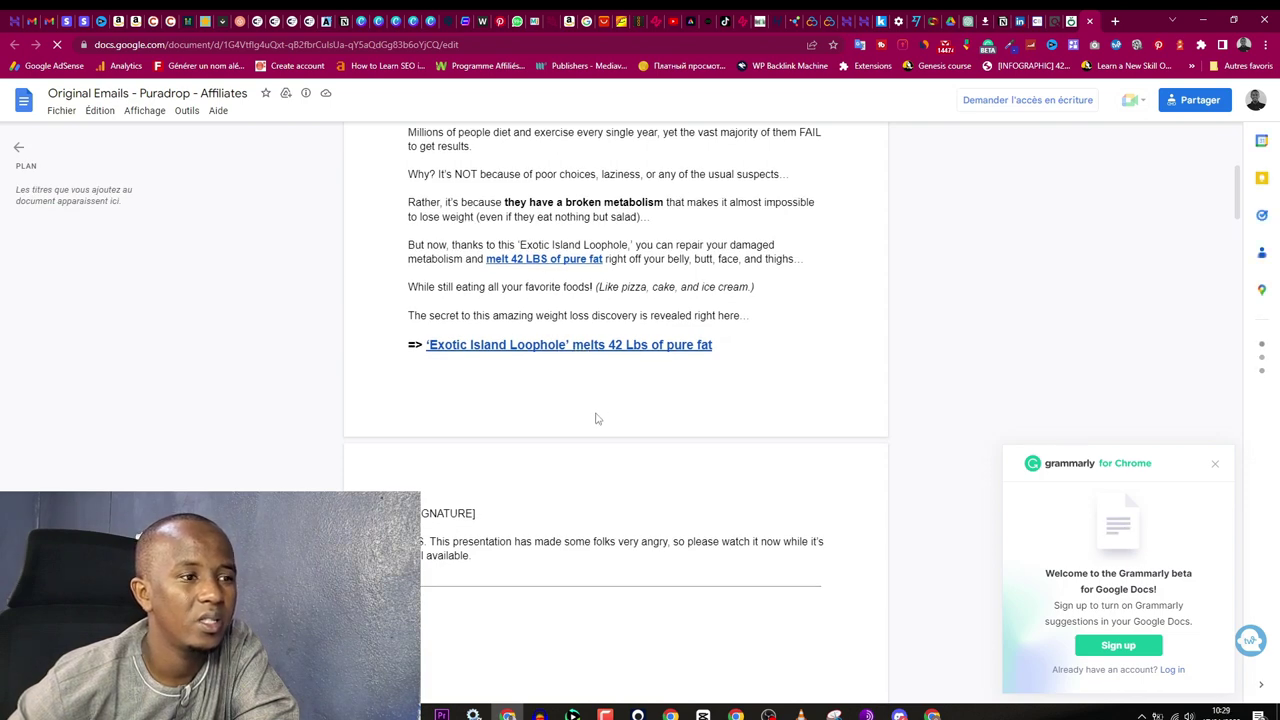
scroll(595, 418, down, 3)
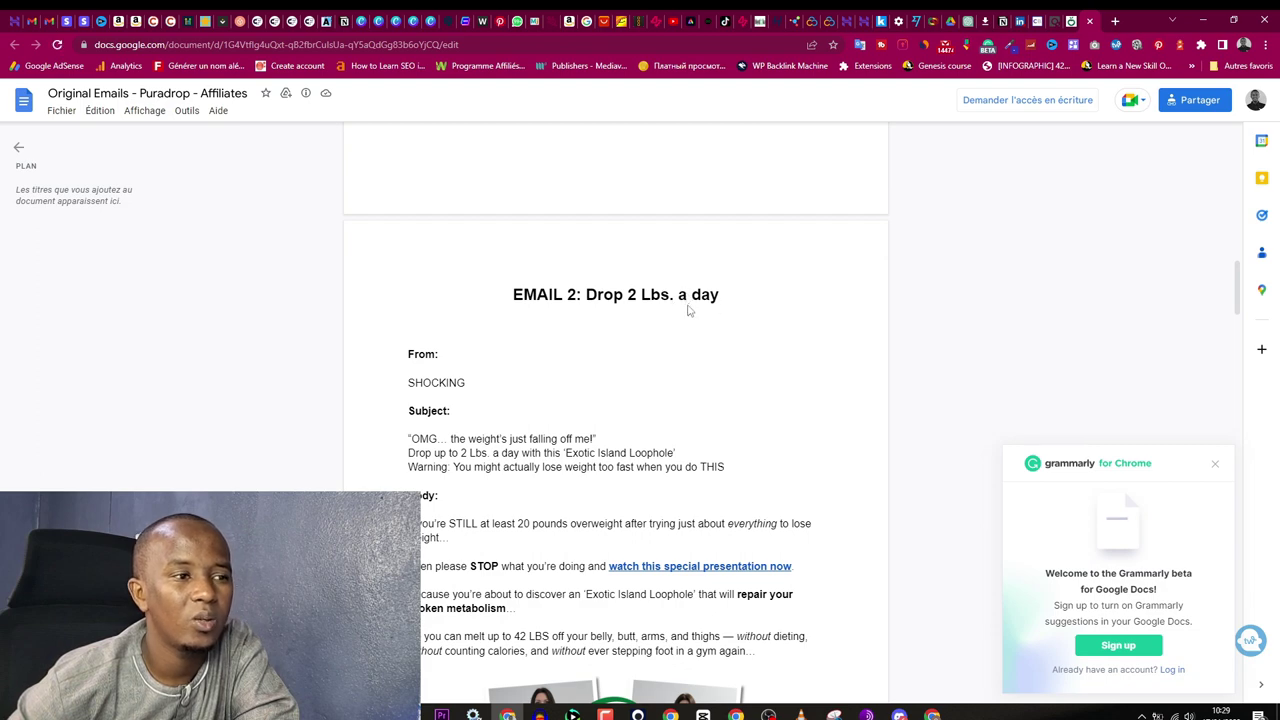
scroll(566, 428, down, 15)
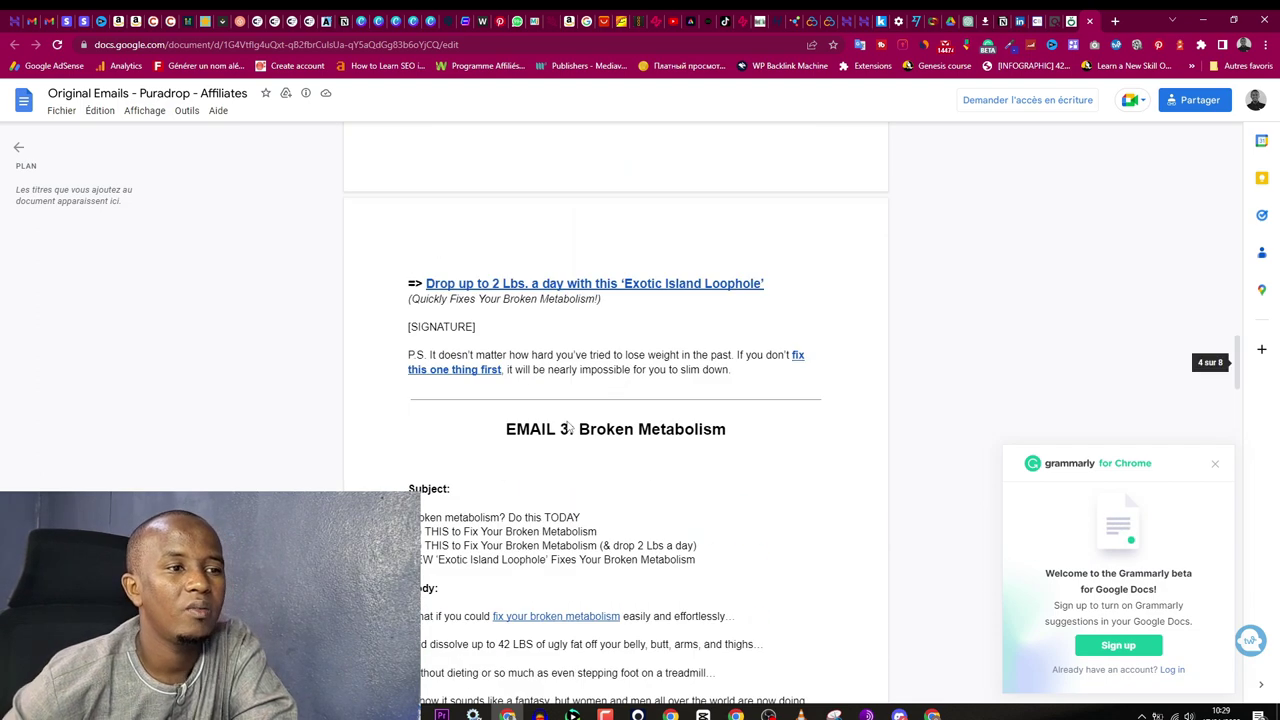
scroll(566, 427, down, 20)
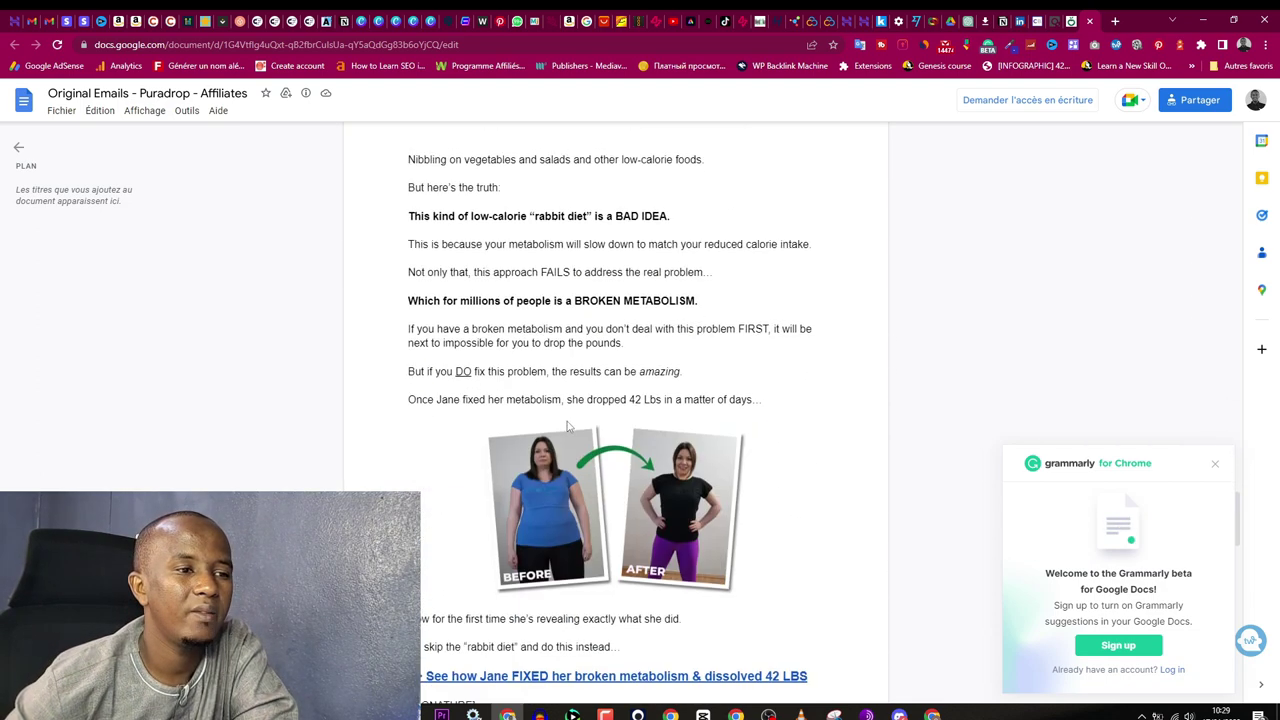
scroll(567, 426, down, 12)
scroll(737, 531, up, 8)
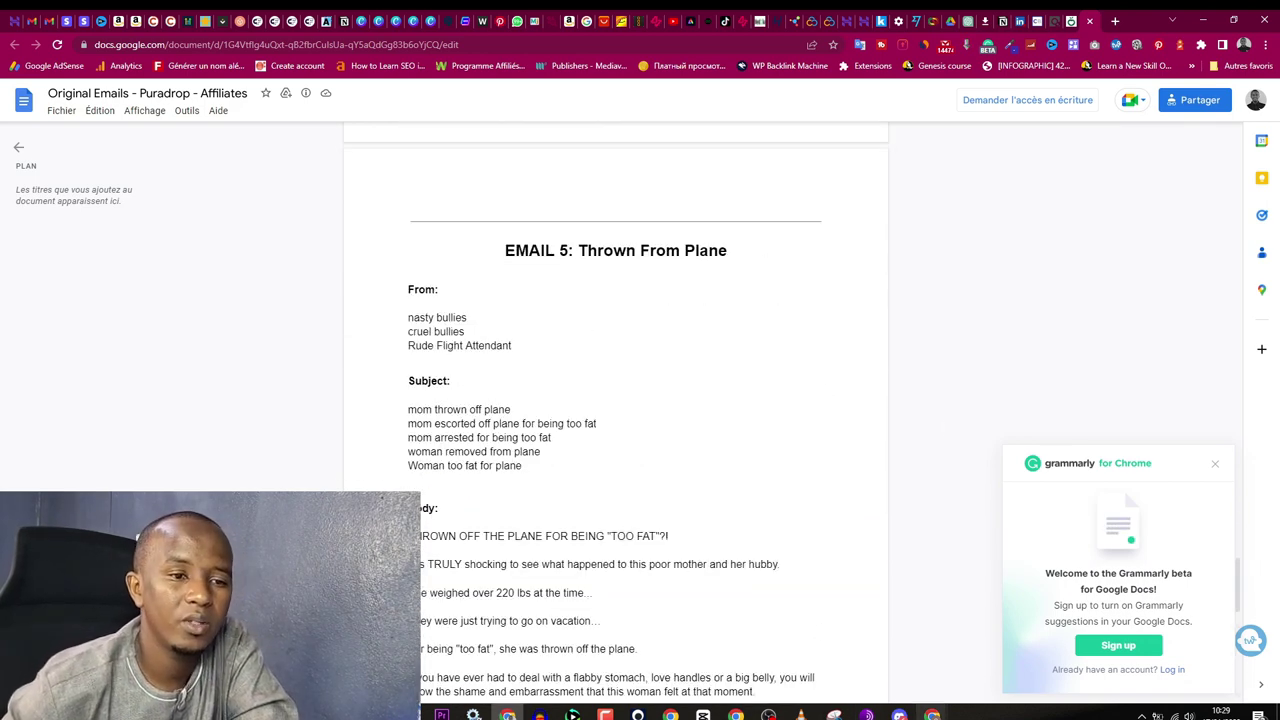
scroll(553, 436, up, 1)
scroll(553, 436, up, 20)
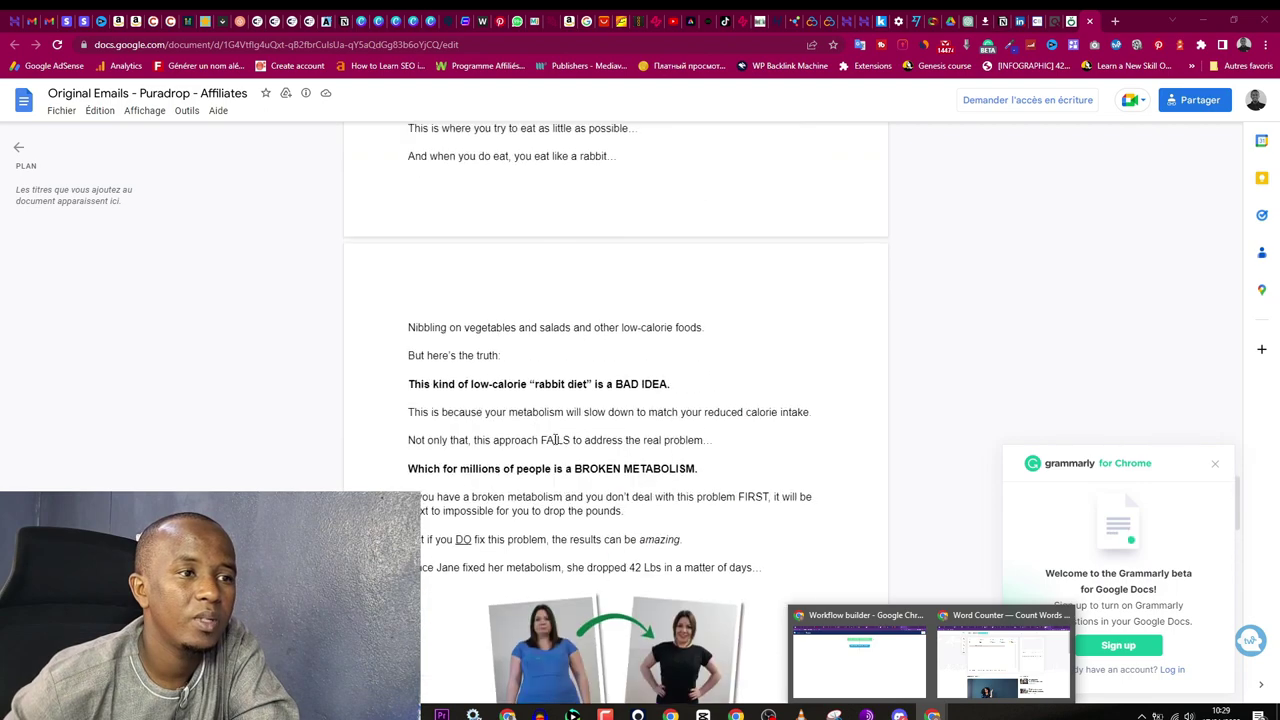
scroll(555, 439, up, 20)
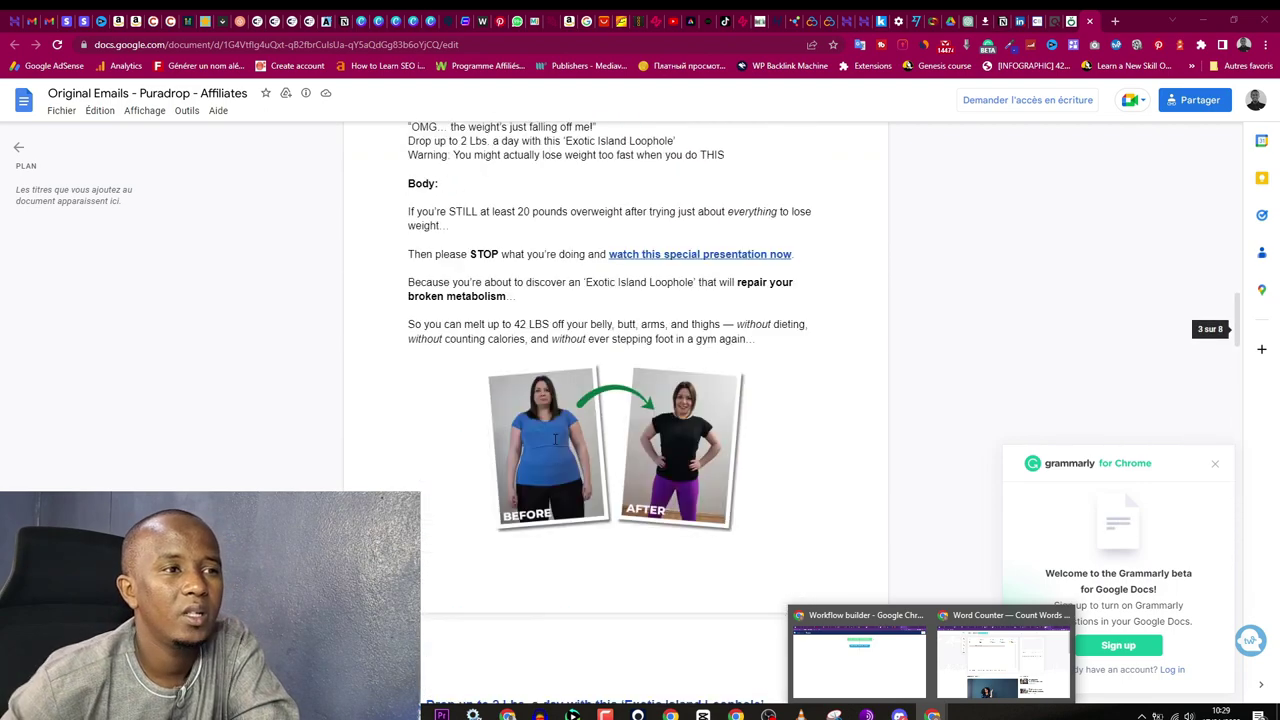
scroll(555, 439, up, 10)
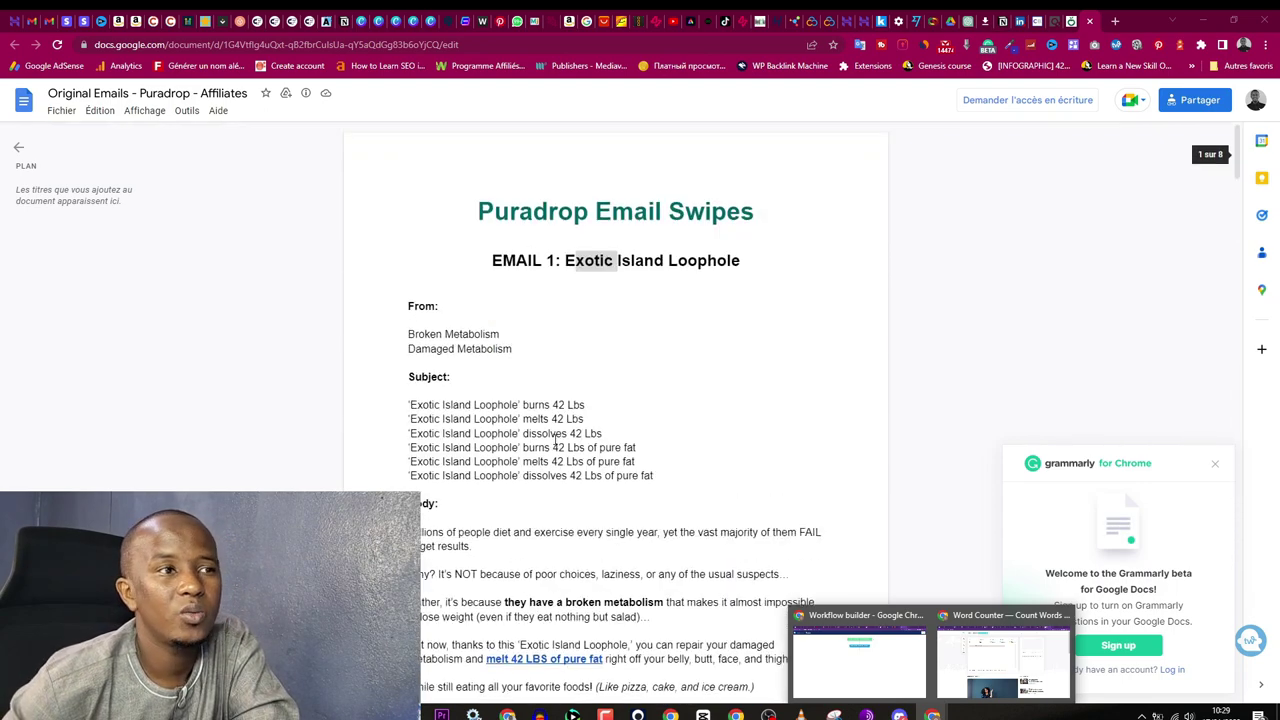
click(626, 292)
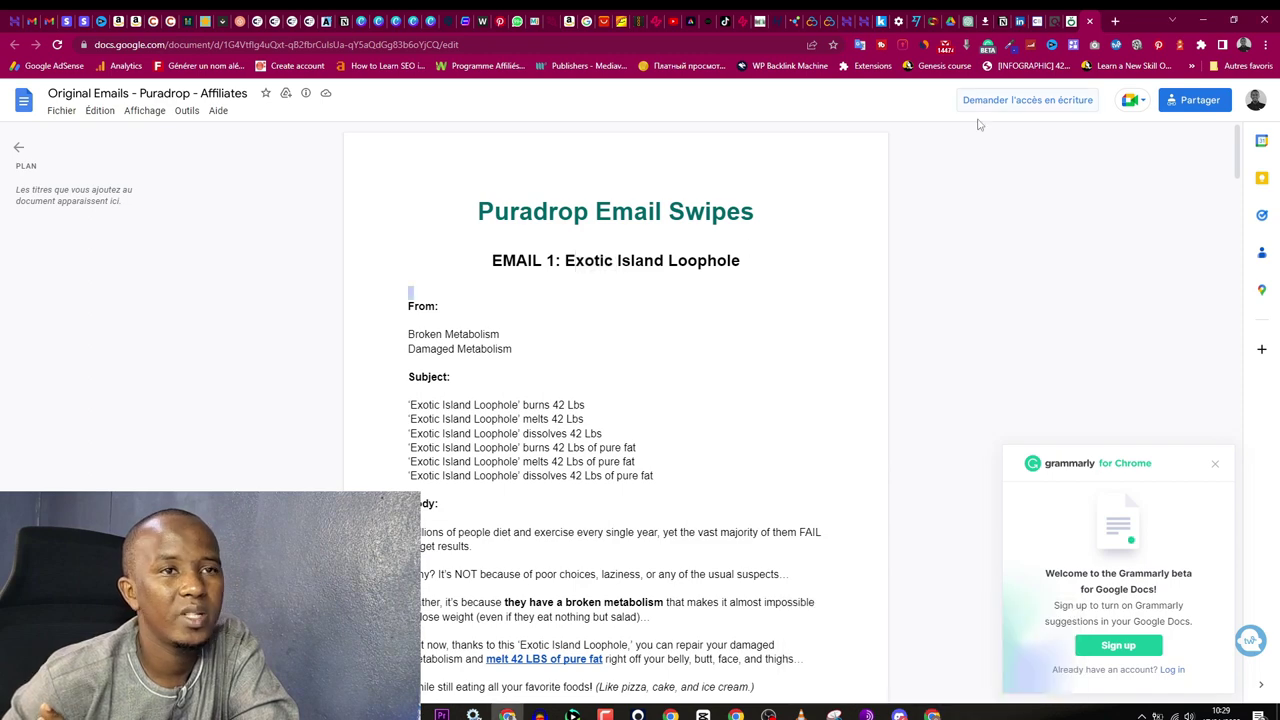
Step: Begin an Envoyer un email action after the campaign step, then close it without saving
click(886, 678)
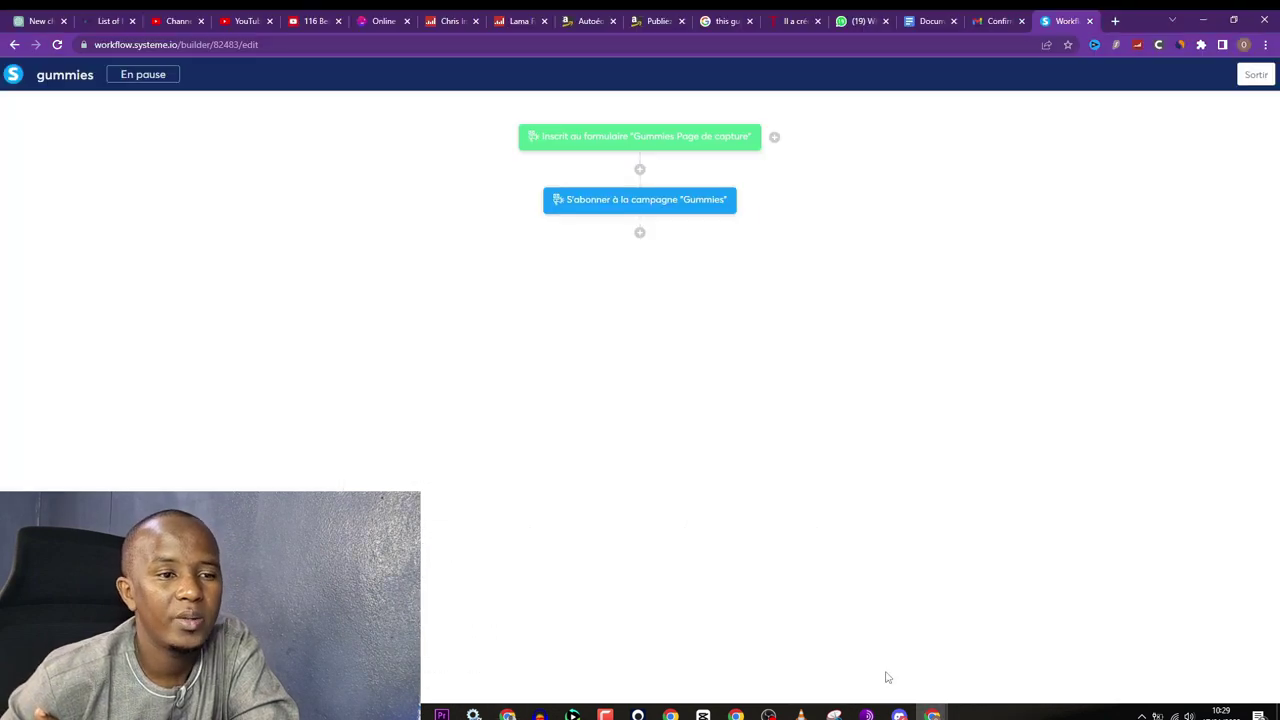
click(640, 233)
click(500, 343)
click(557, 347)
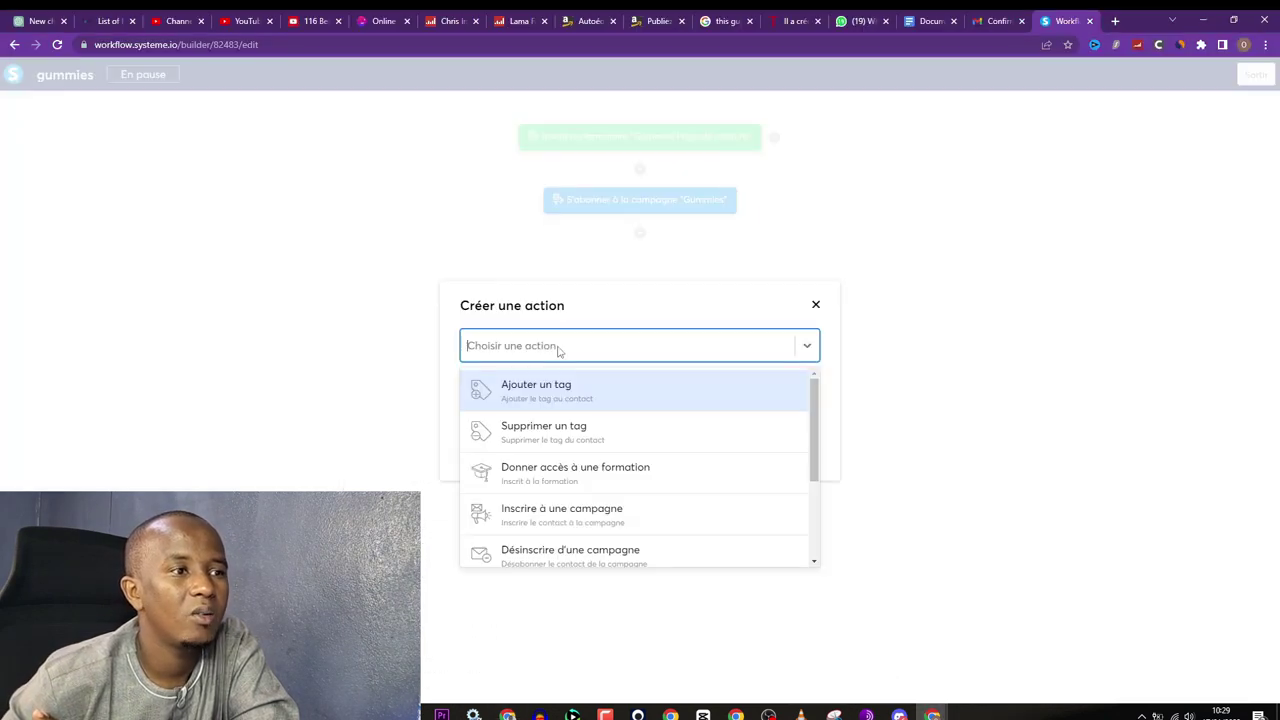
scroll(657, 466, down, 2)
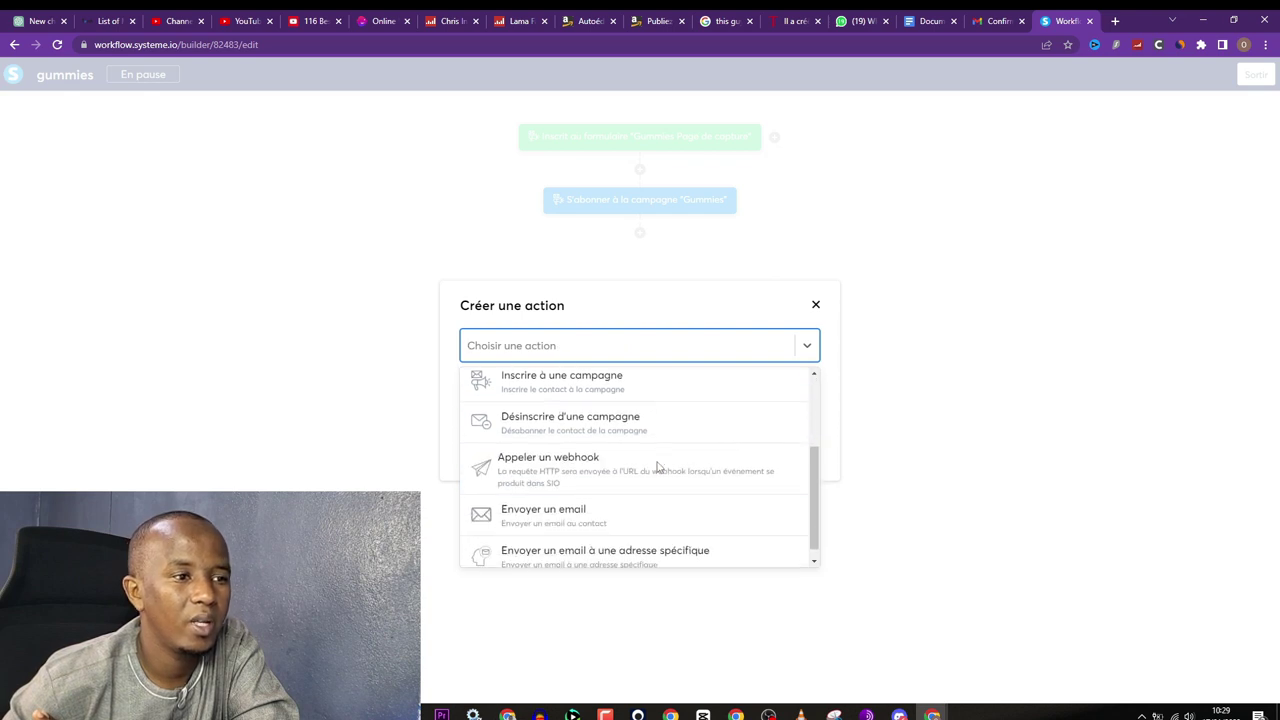
click(571, 516)
click(574, 383)
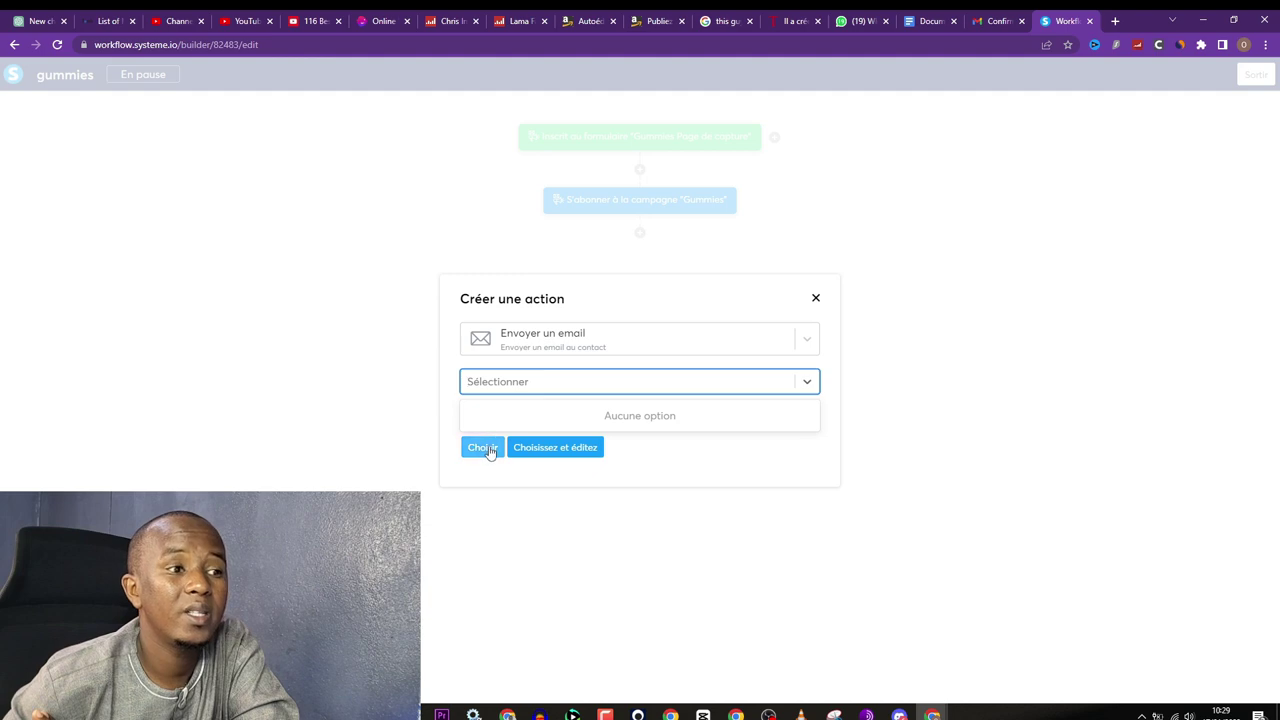
click(816, 299)
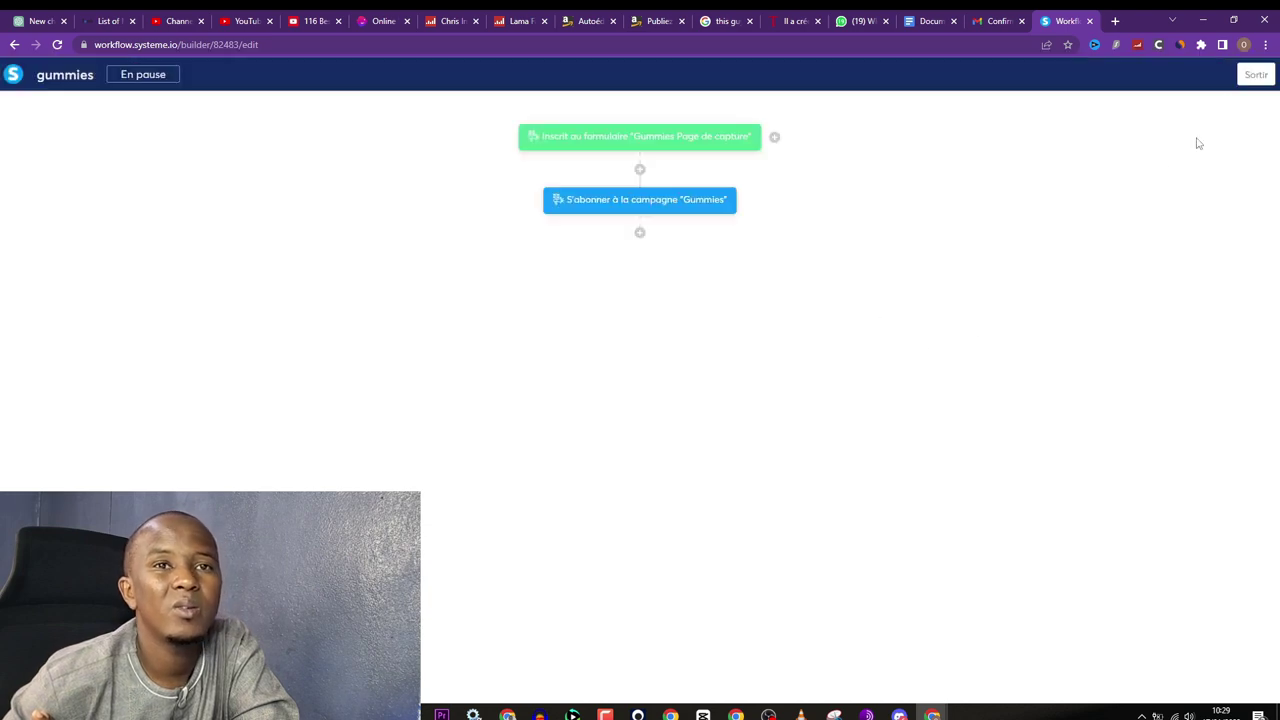
Step: Exit the workflow editor, open Créer newsletter from Emails > Newsletters, and return to the swipe doc
click(1252, 83)
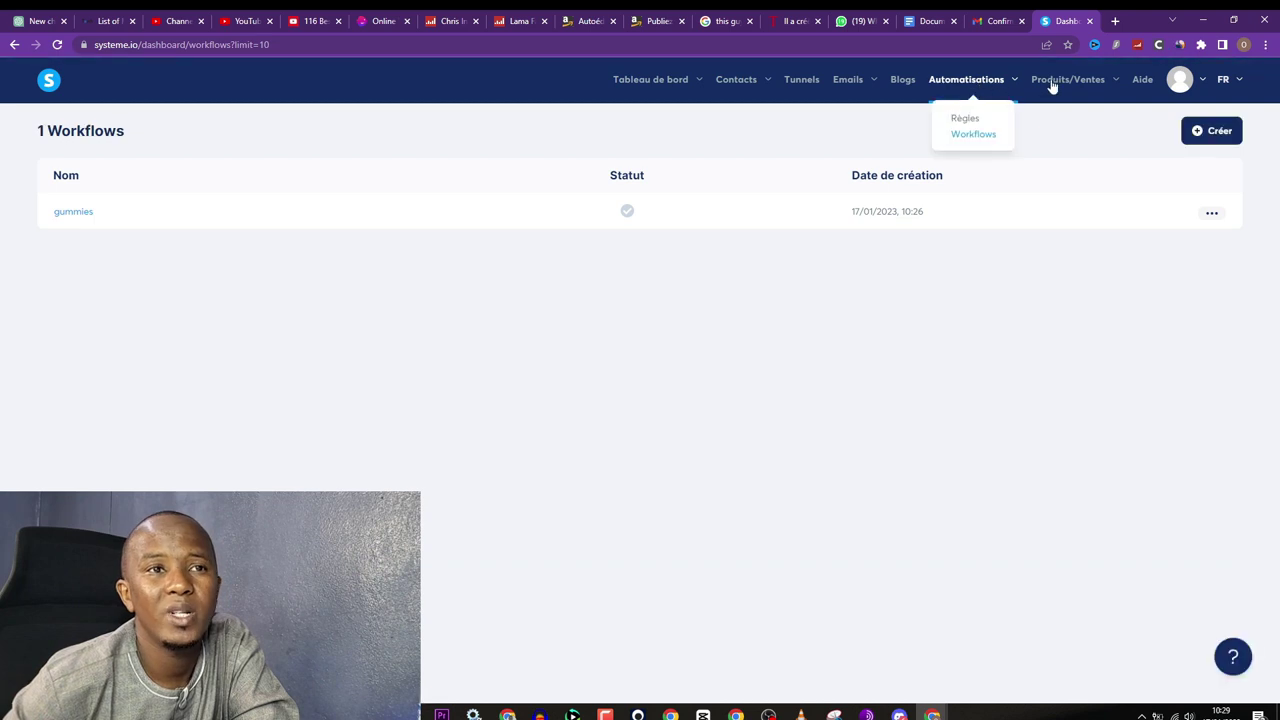
mouse_move(848, 80)
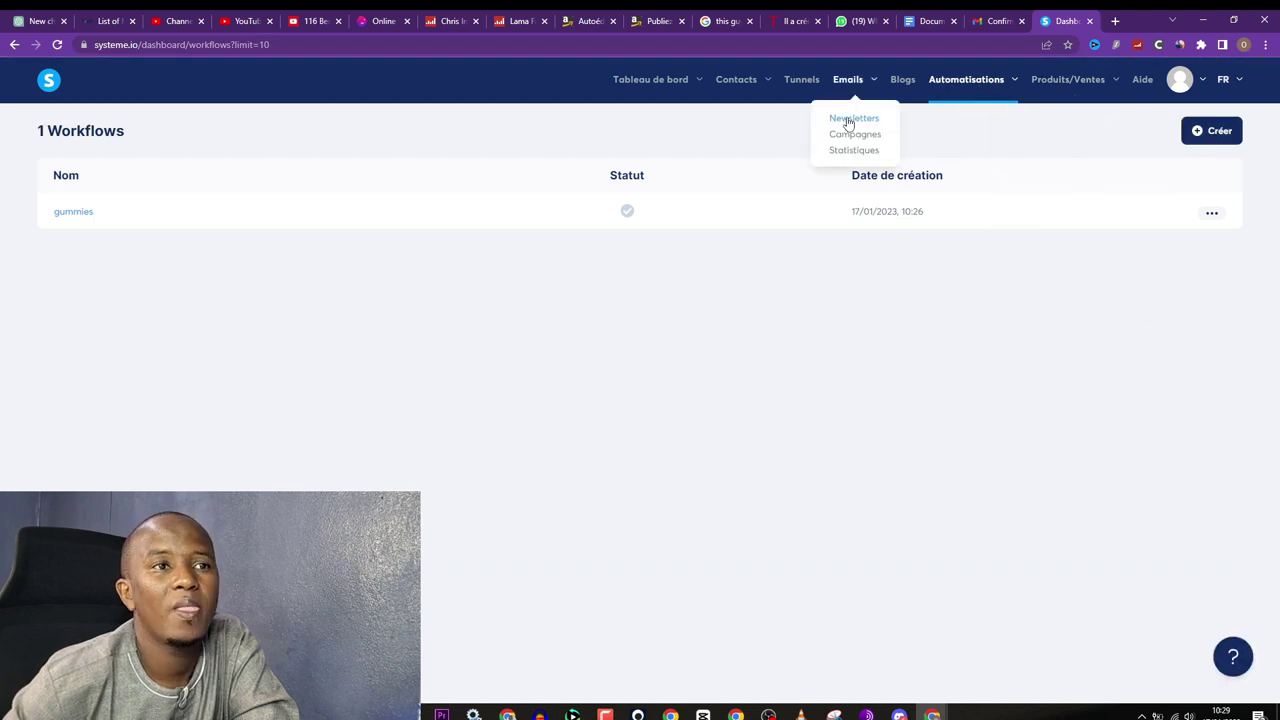
click(845, 119)
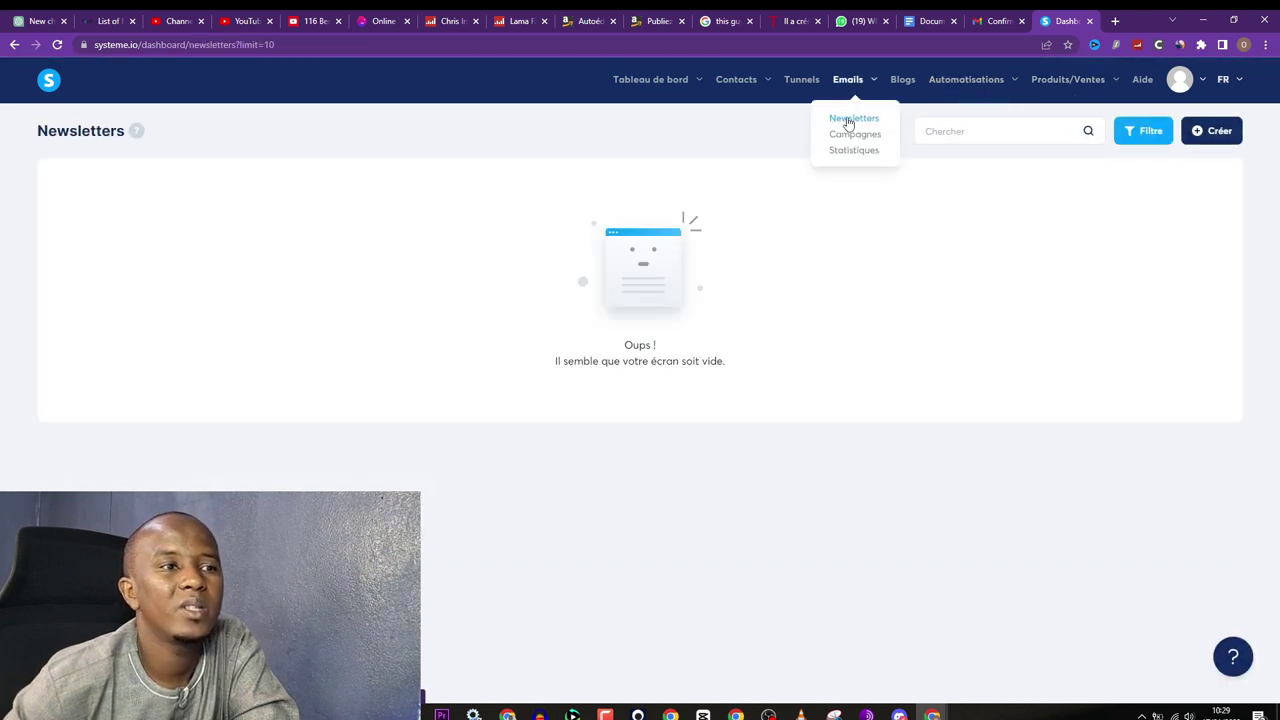
click(1203, 133)
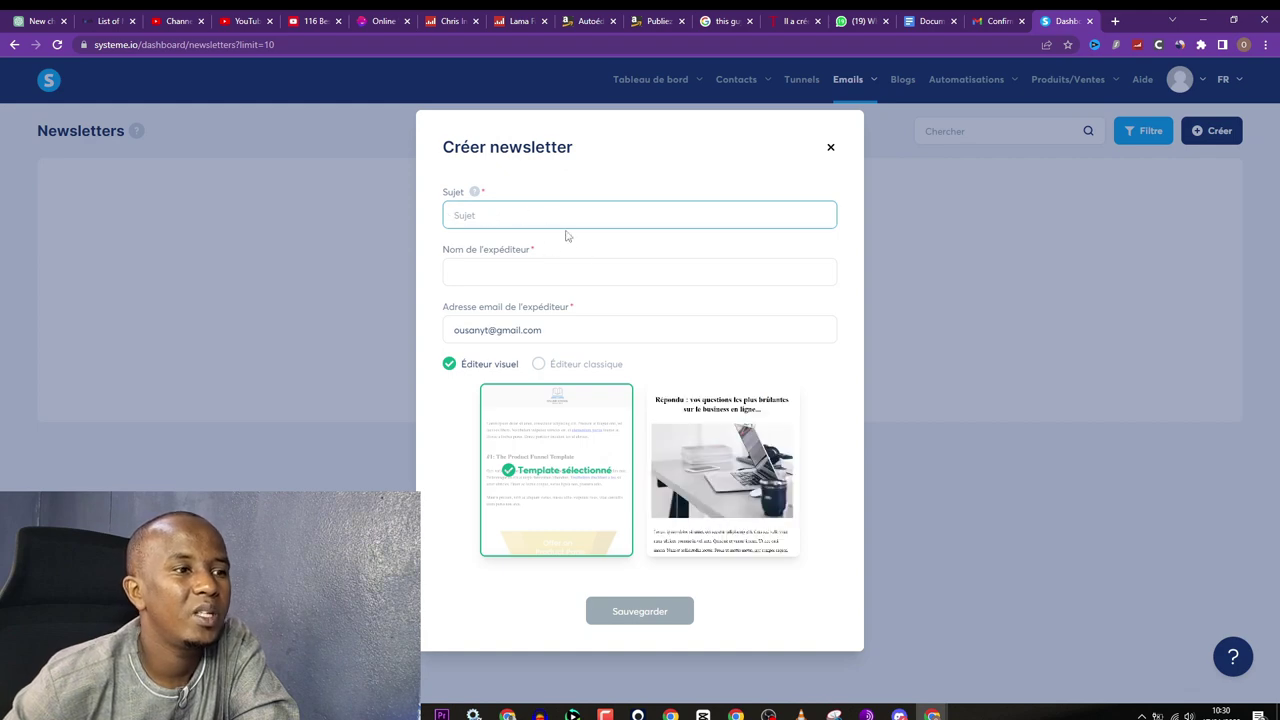
mouse_move(933, 714)
click(1010, 660)
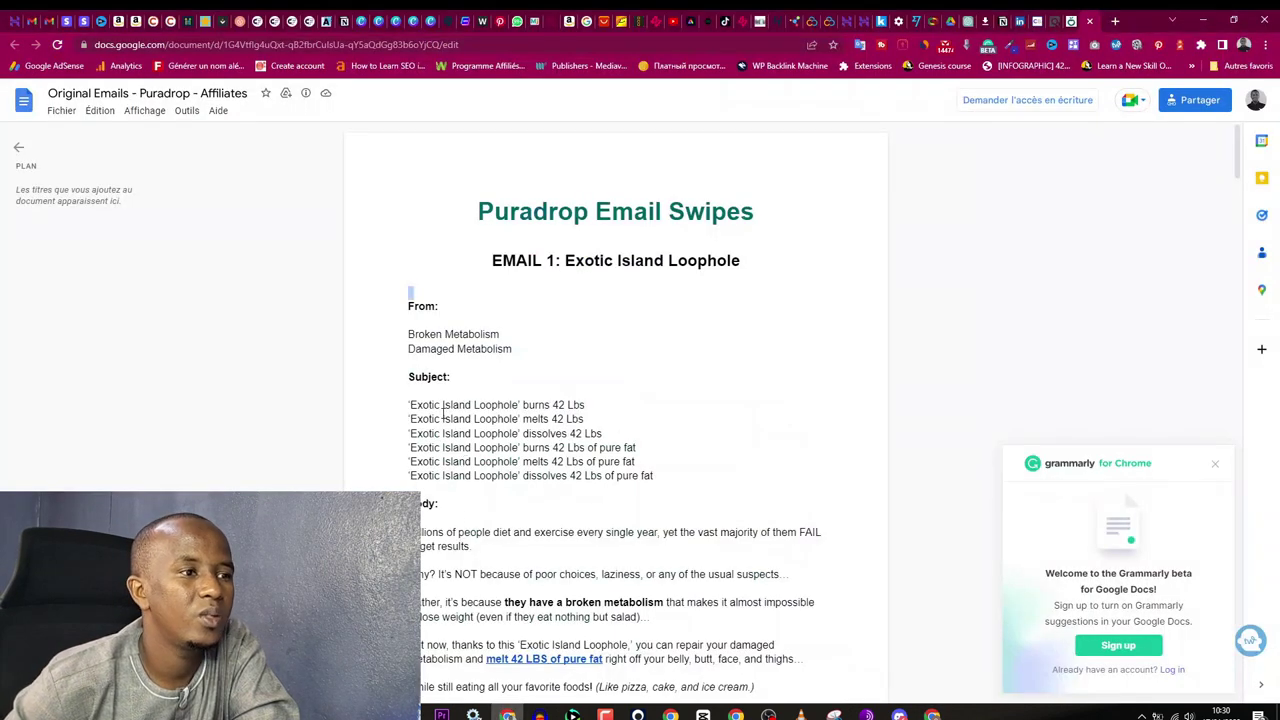
Step: Copy the subject line "'Exotic Island Loophole' burns 42 Lbs of pure fat" from the swipe doc
drag(411, 448, 629, 450)
right_click(629, 450)
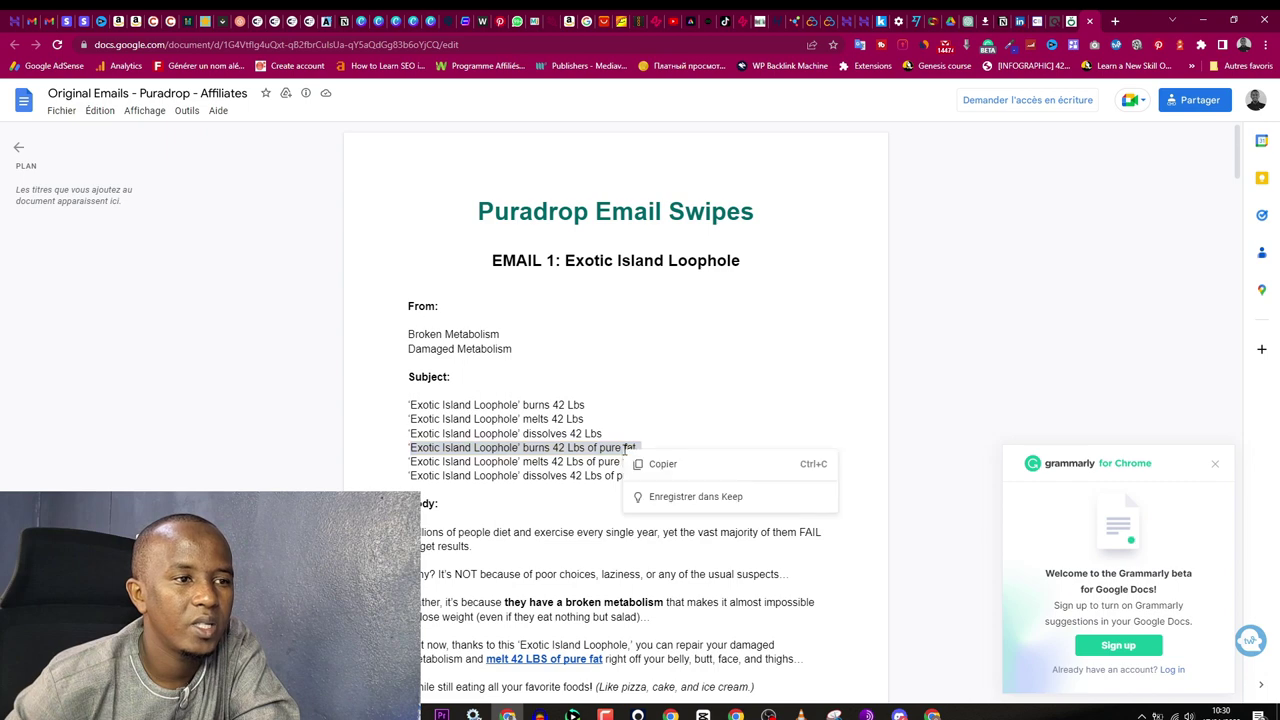
click(651, 463)
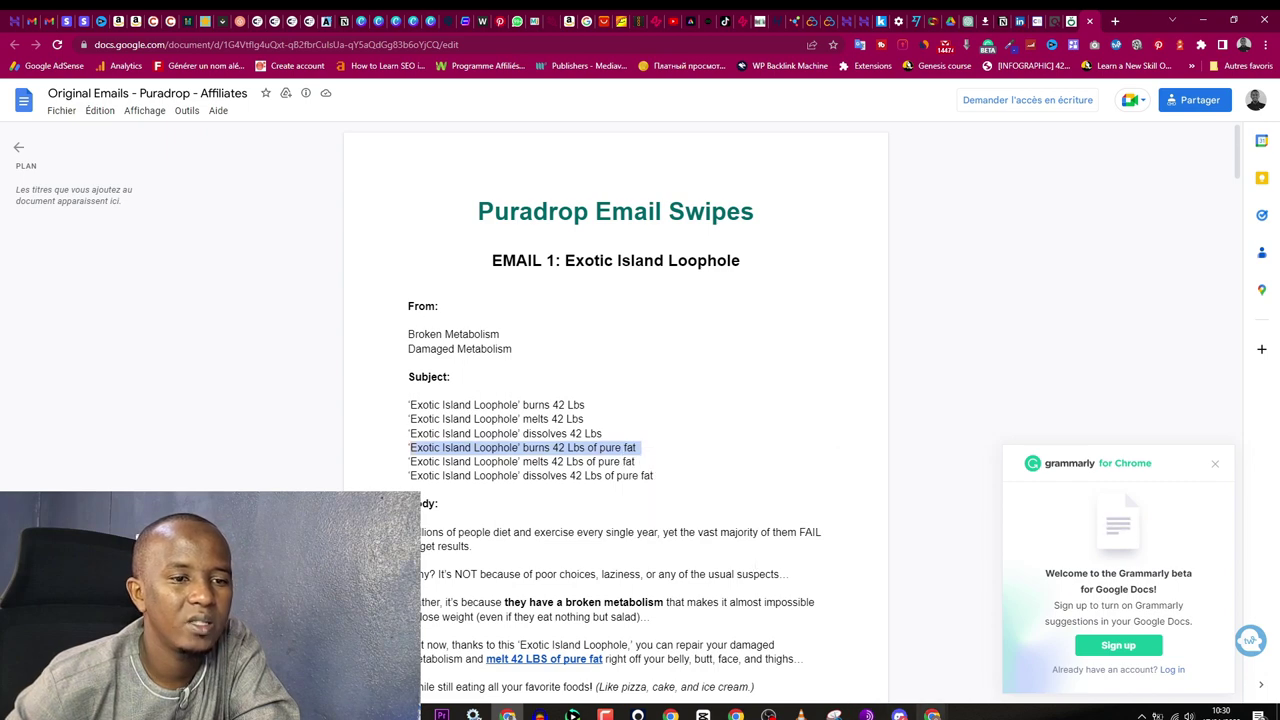
click(925, 715)
key(alt+Tab)
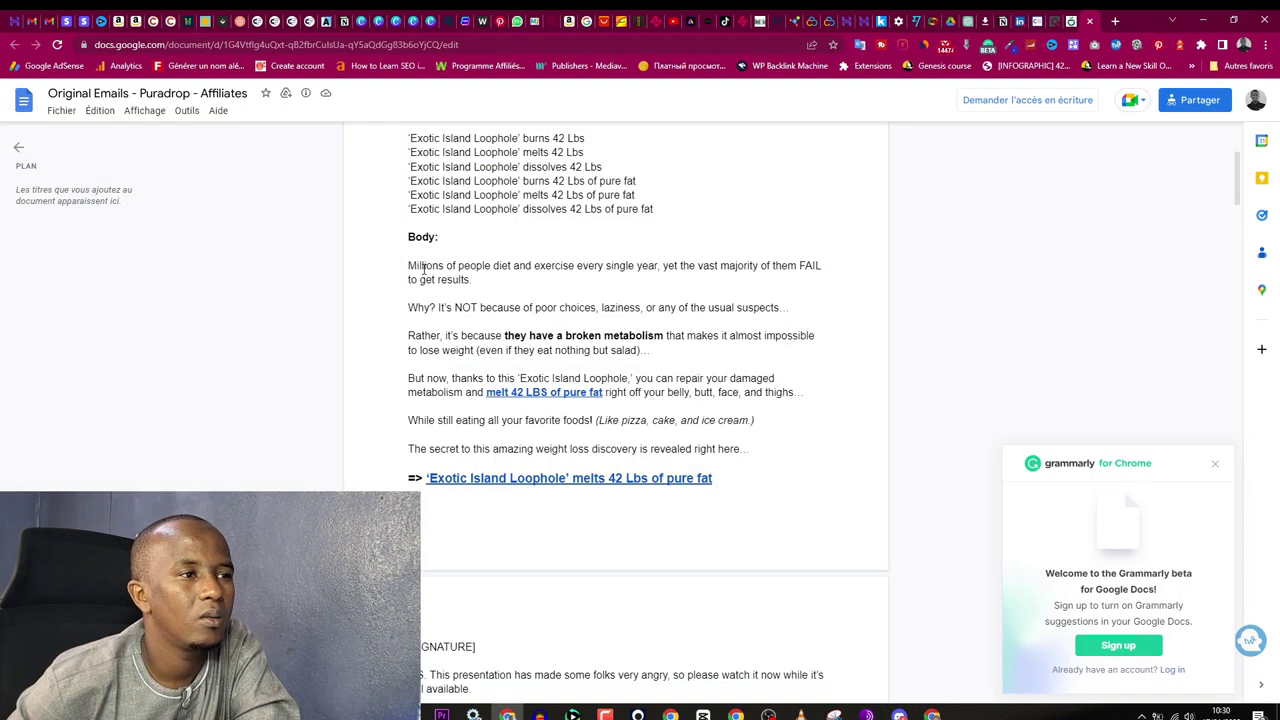
Step: Select EMAIL 1's body text in the swipe doc, then clear the selection
drag(408, 262, 651, 509)
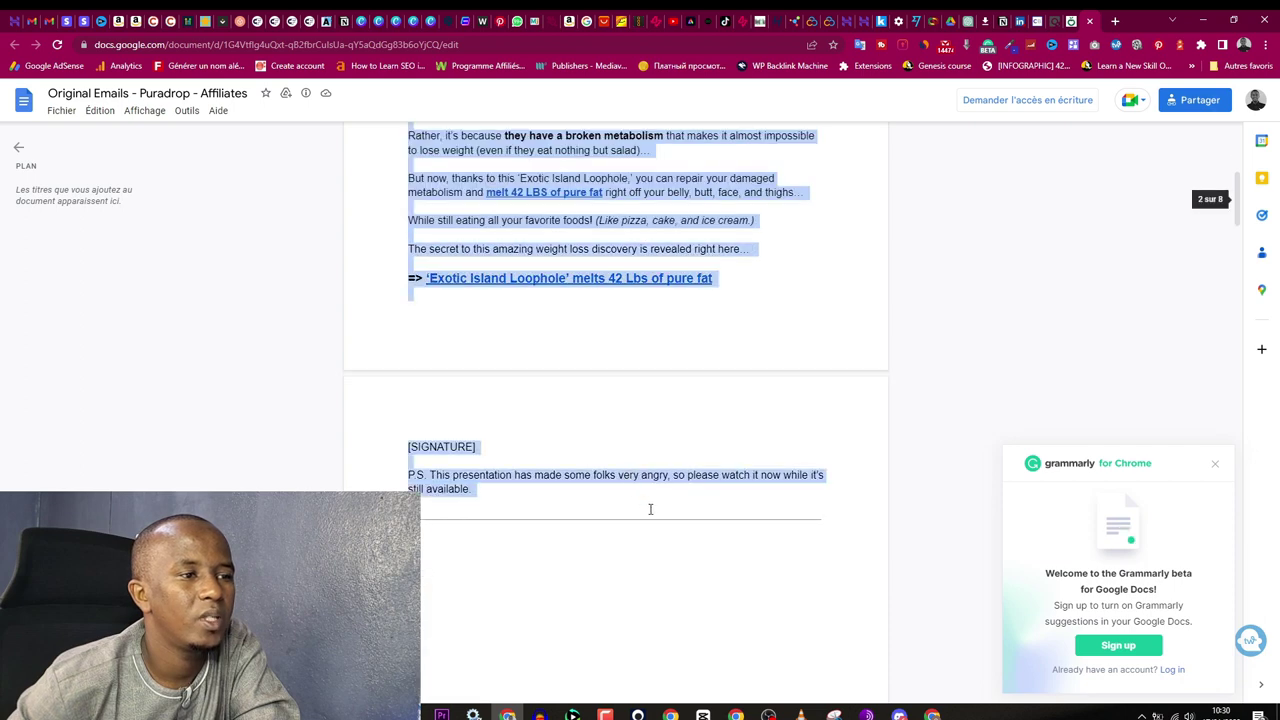
key(alt+Tab)
click(932, 715)
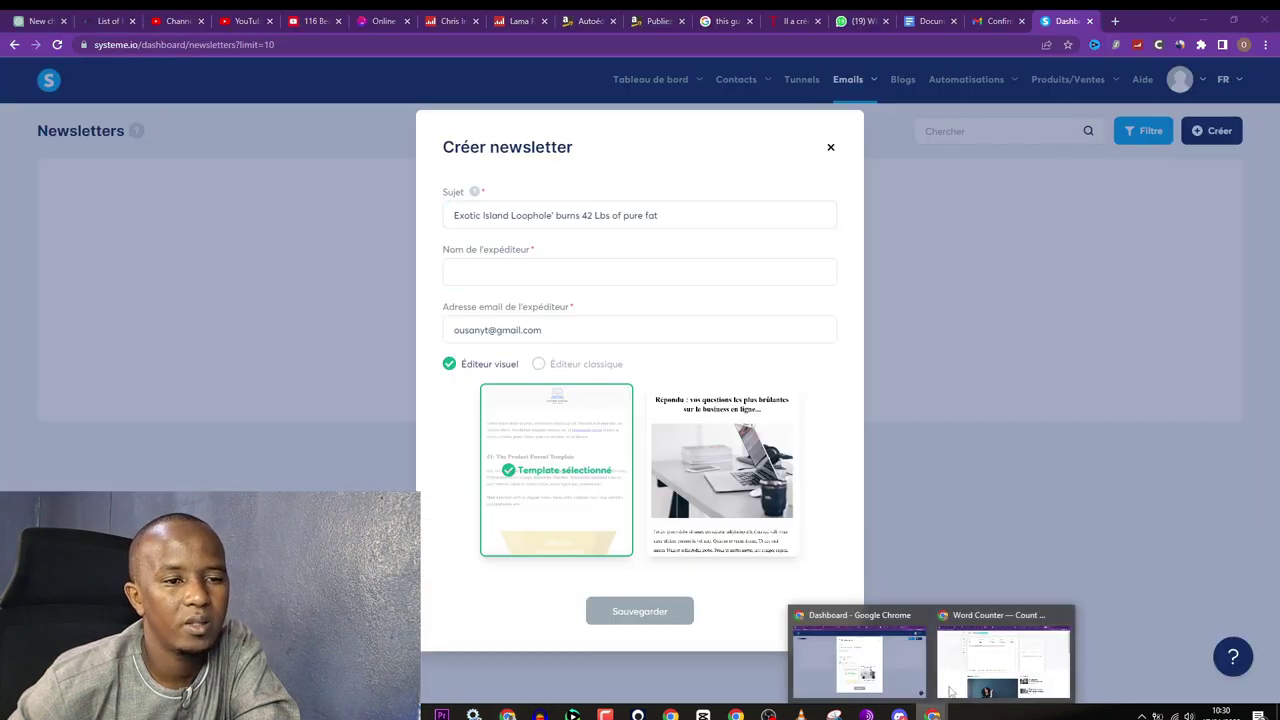
click(539, 715)
scroll(654, 400, up, 10)
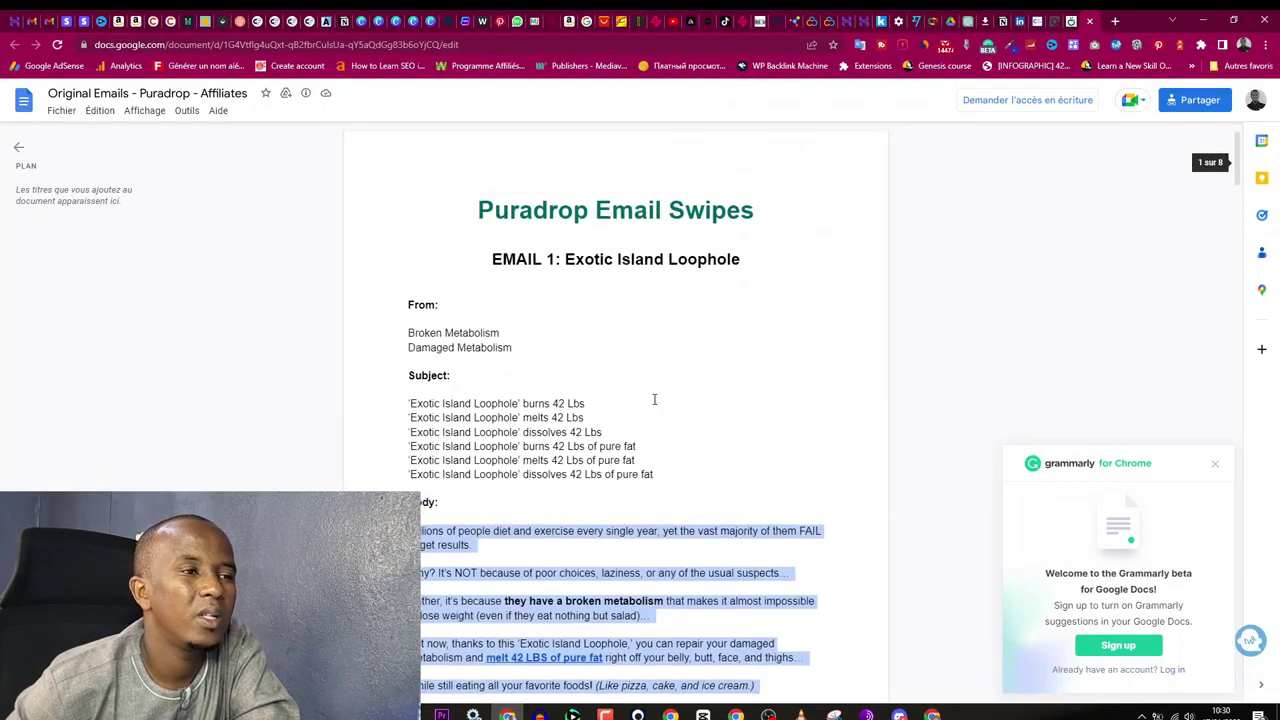
click(455, 354)
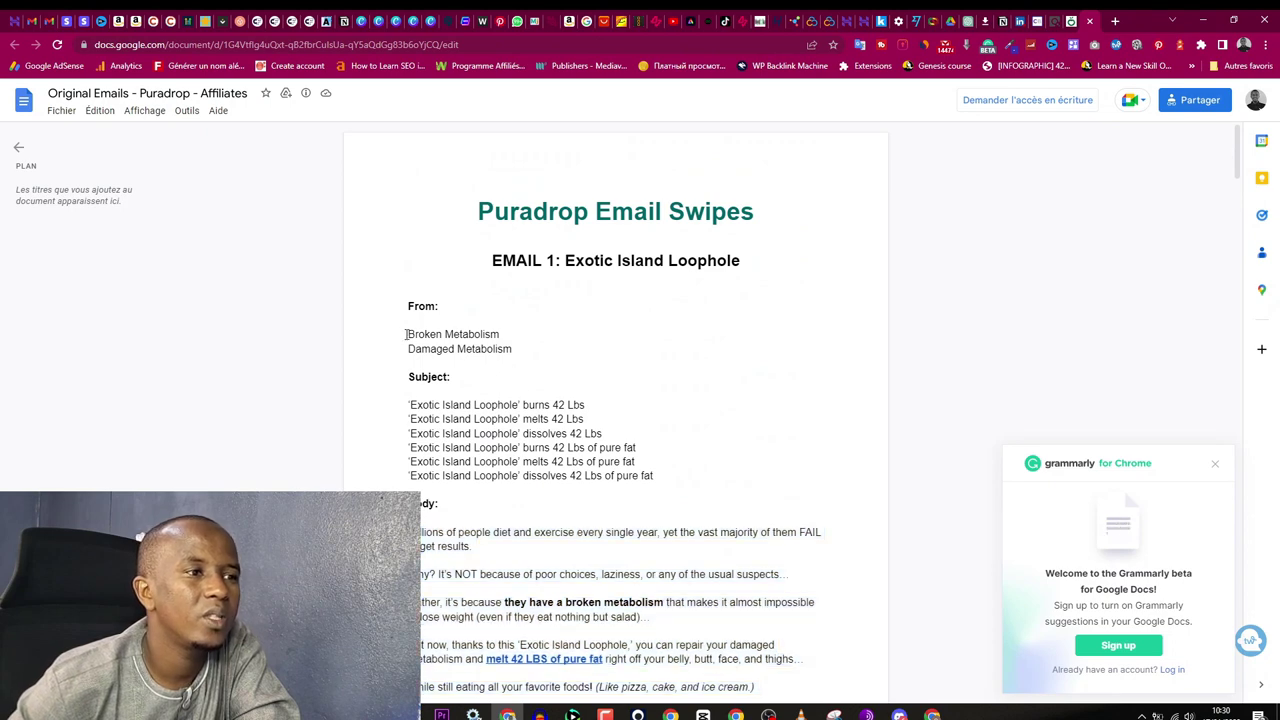
Step: Copy the sender name Broken Metabolism and focus the newsletter's Nom de l'expéditeur field
drag(406, 334, 500, 334)
click(925, 715)
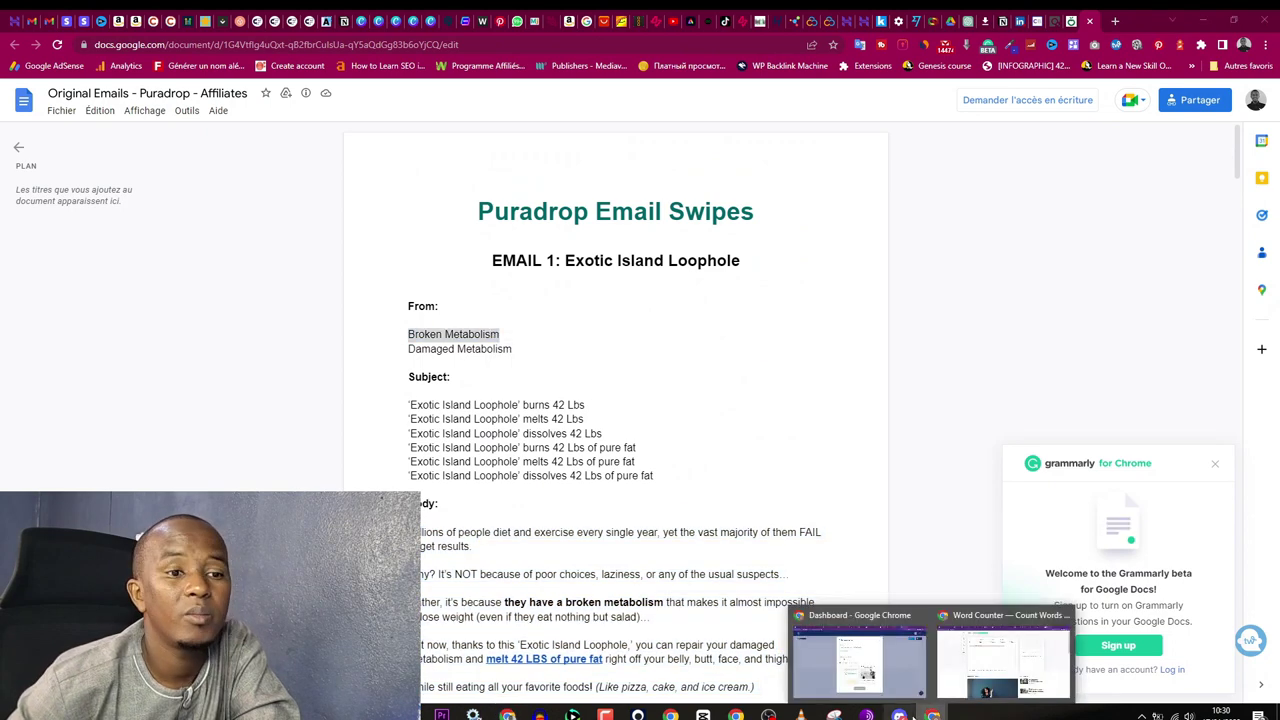
click(800, 632)
click(478, 280)
Step: Paste Broken Metabolism as sender name, enable Éditeur classique, enter a new sender e-mail, and save
right_click(478, 280)
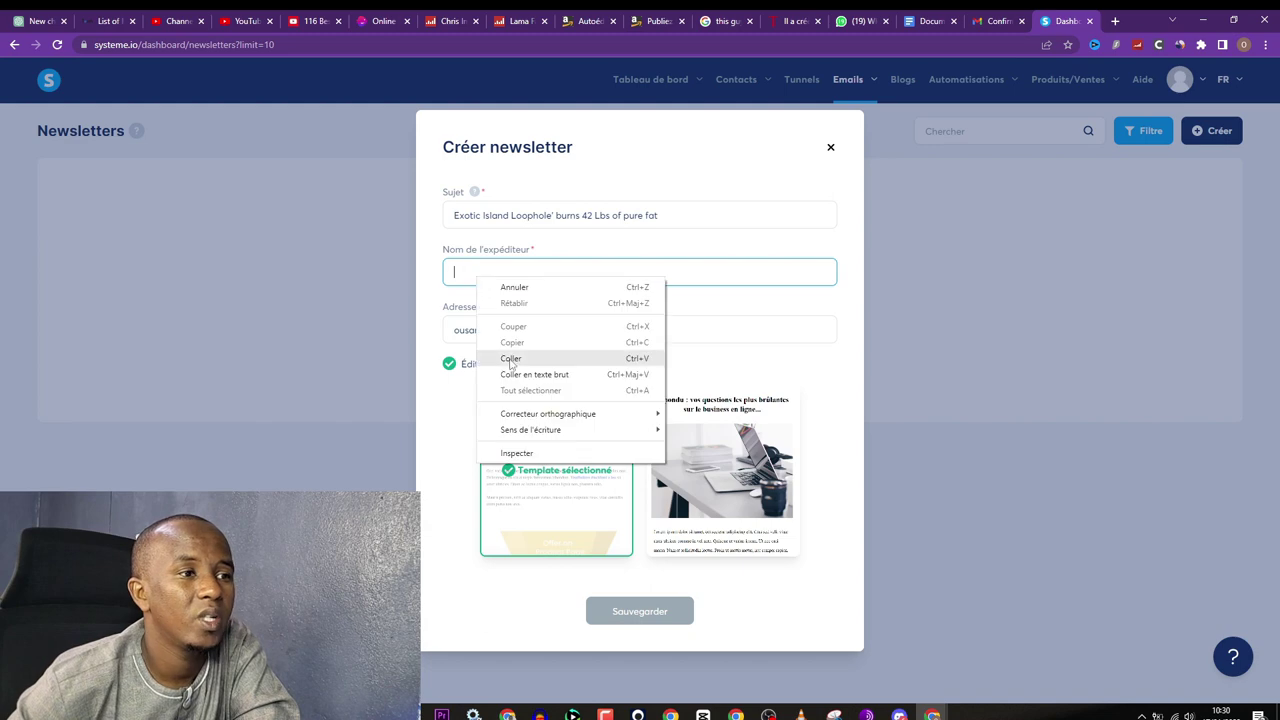
click(511, 360)
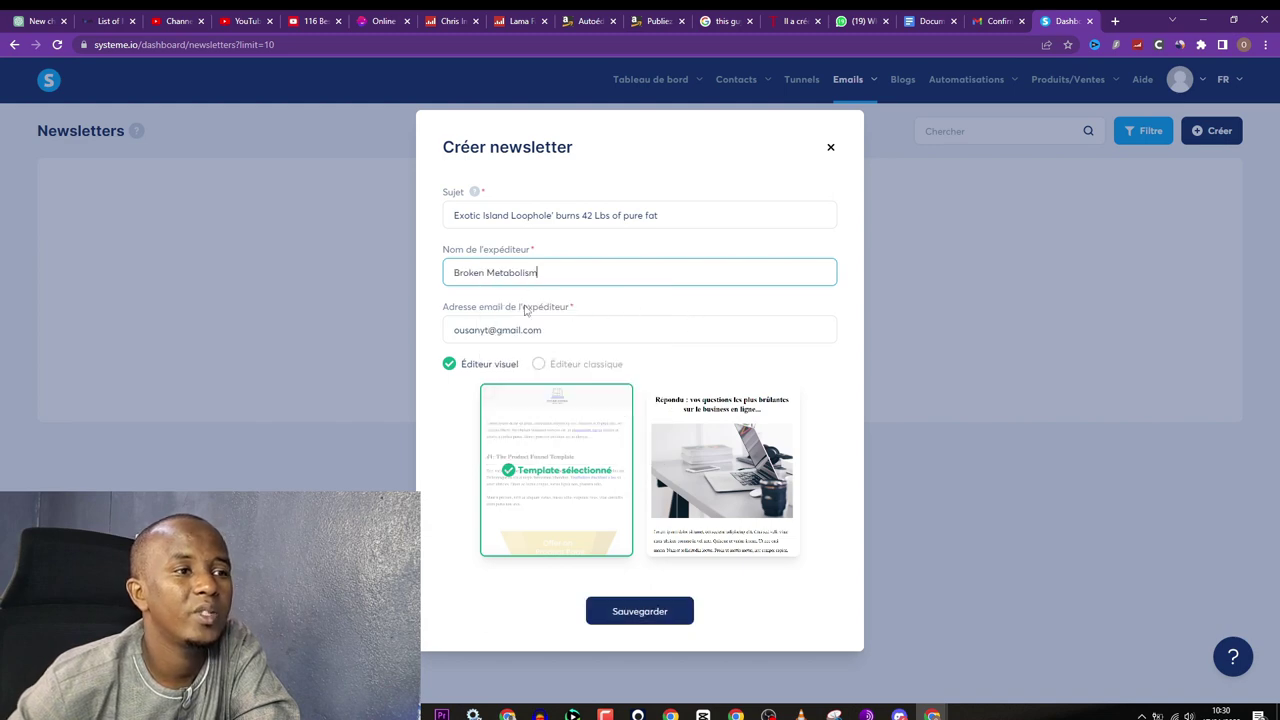
click(539, 365)
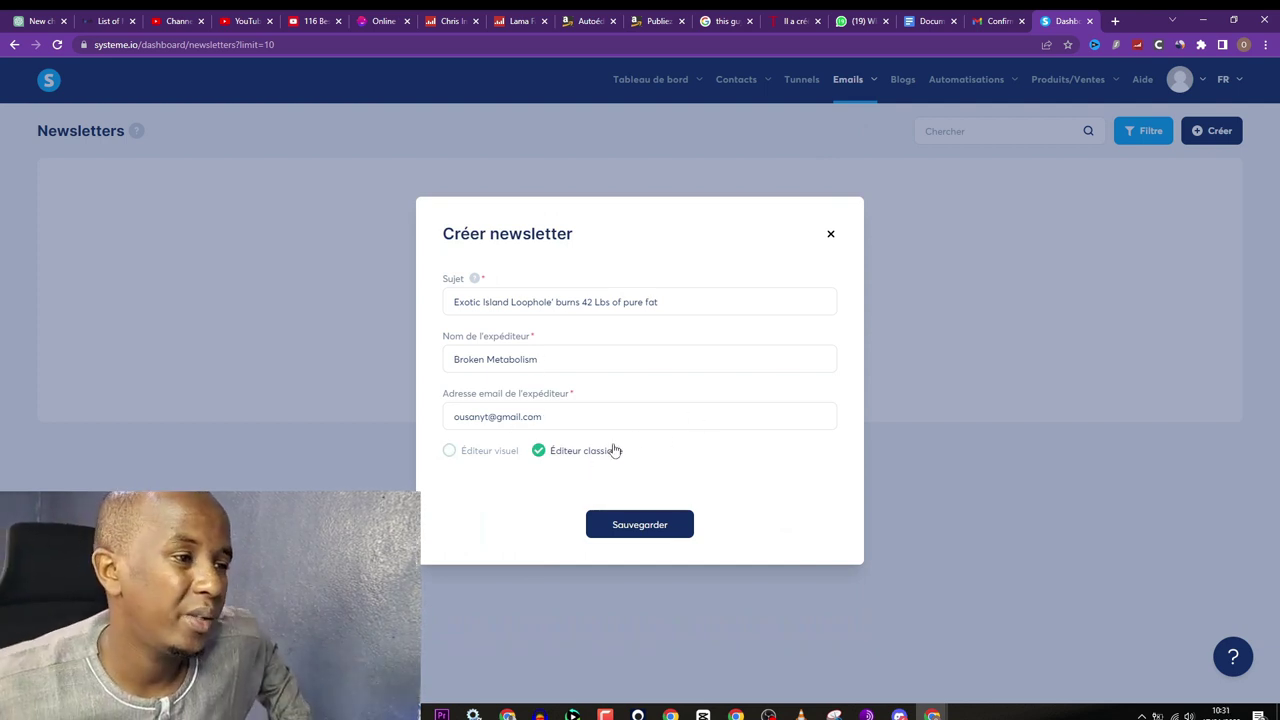
triple_click(543, 417)
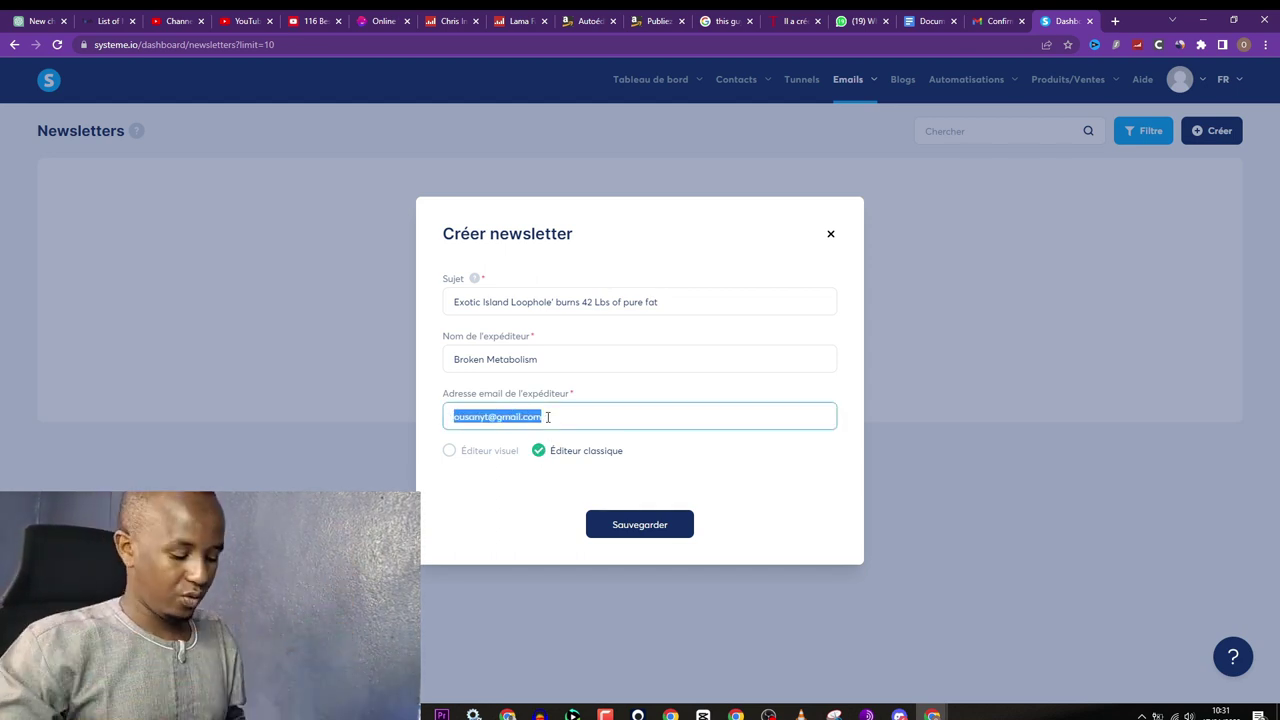
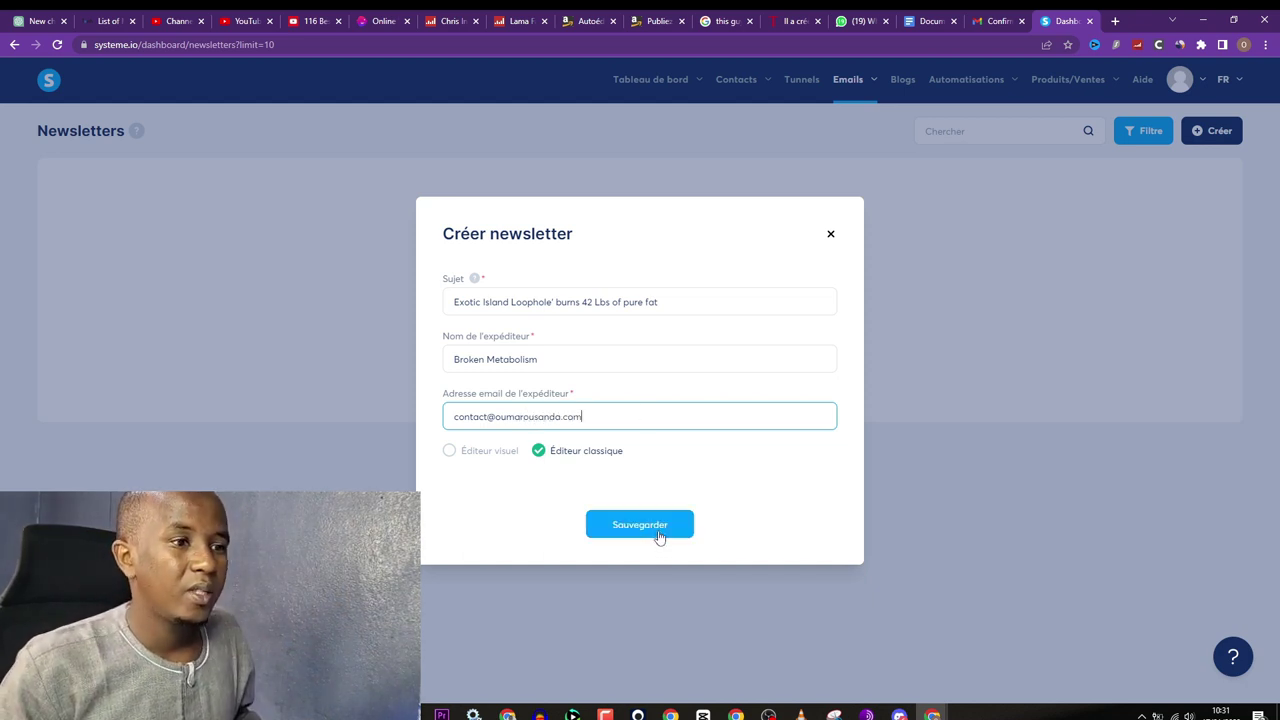
click(644, 528)
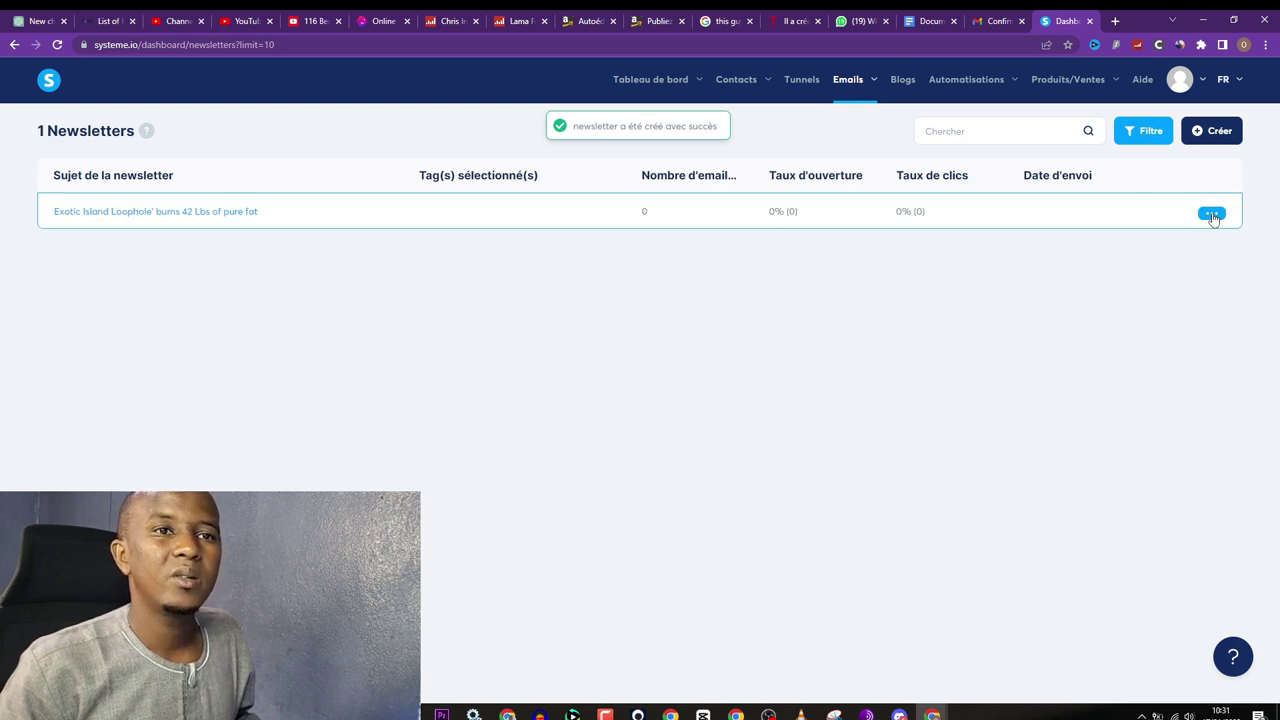
Step: Open the new newsletter for editing and copy EMAIL 1's body from the swipe doc
click(1211, 212)
click(1155, 220)
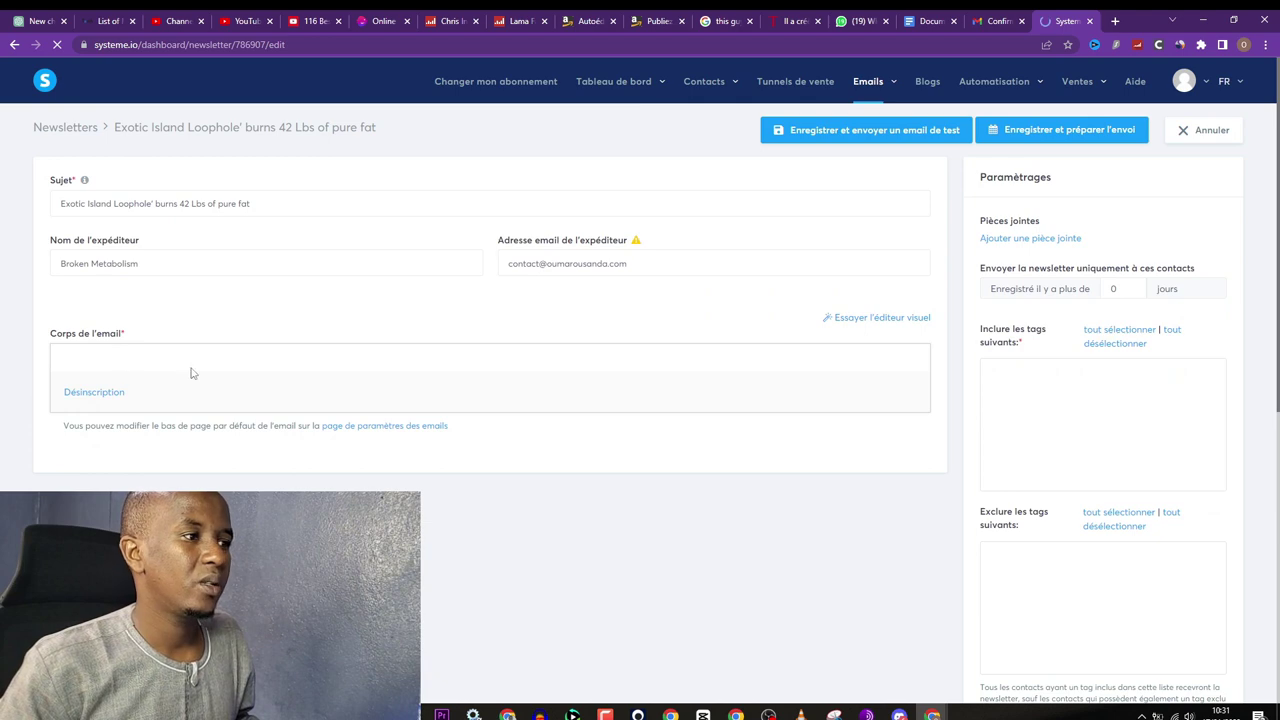
key(alt+Tab)
scroll(404, 198, down, 5)
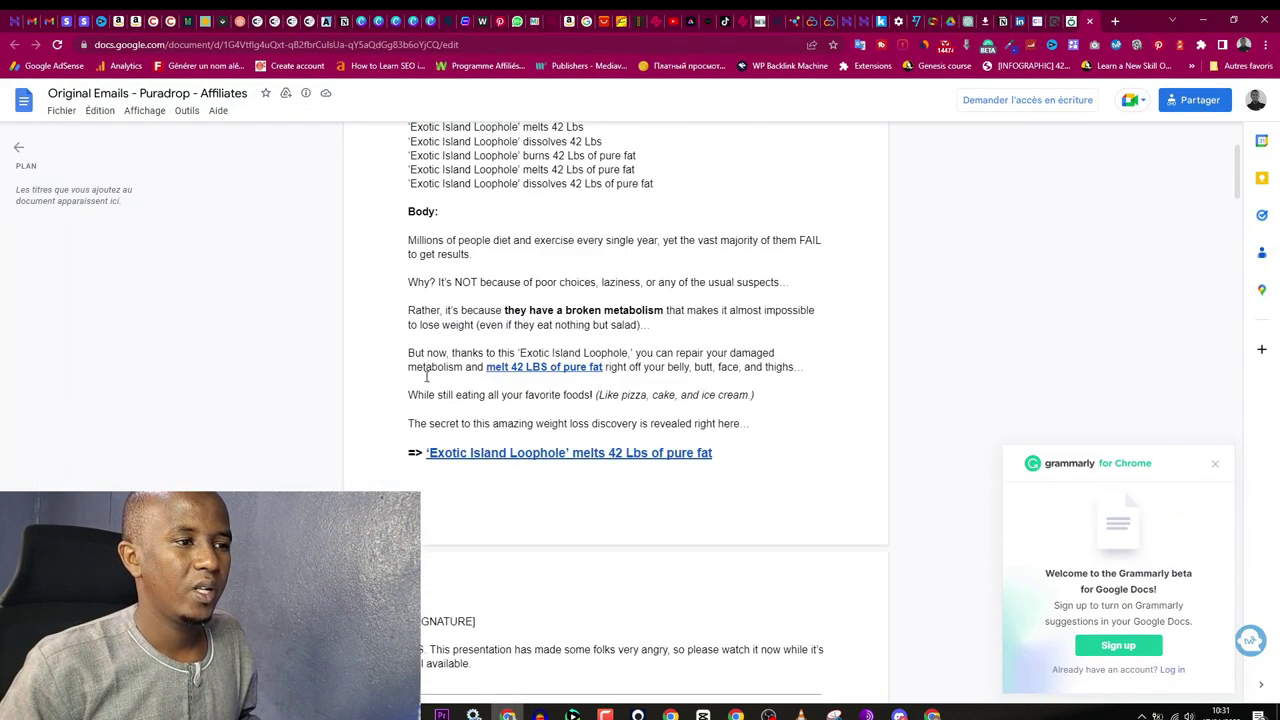
mouse_move(498, 247)
mouse_down()
mouse_move(606, 393)
mouse_move(731, 506)
mouse_move(715, 280)
mouse_up()
scroll(715, 280, up, 2)
right_click(433, 312)
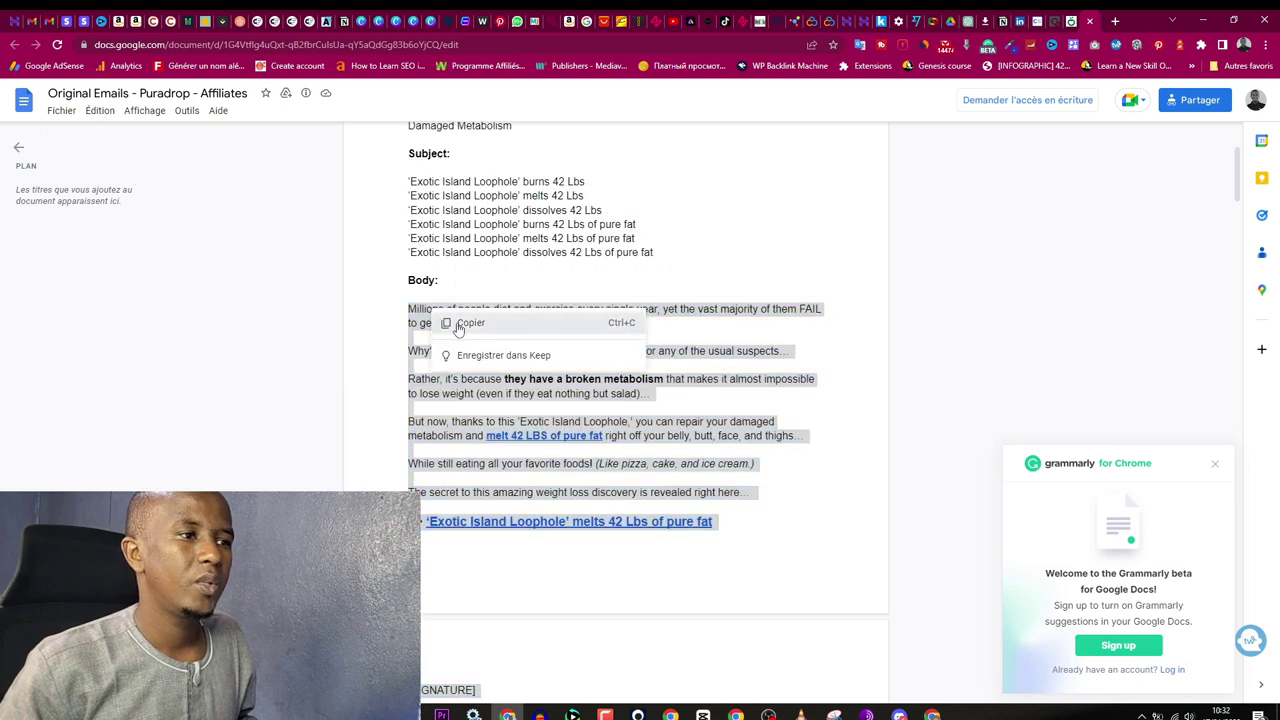
click(462, 323)
Step: Paste the swipe body into Corps de l'email and edit the 'melt 42 LBS of pure fat' link
key(alt+Tab)
click(360, 406)
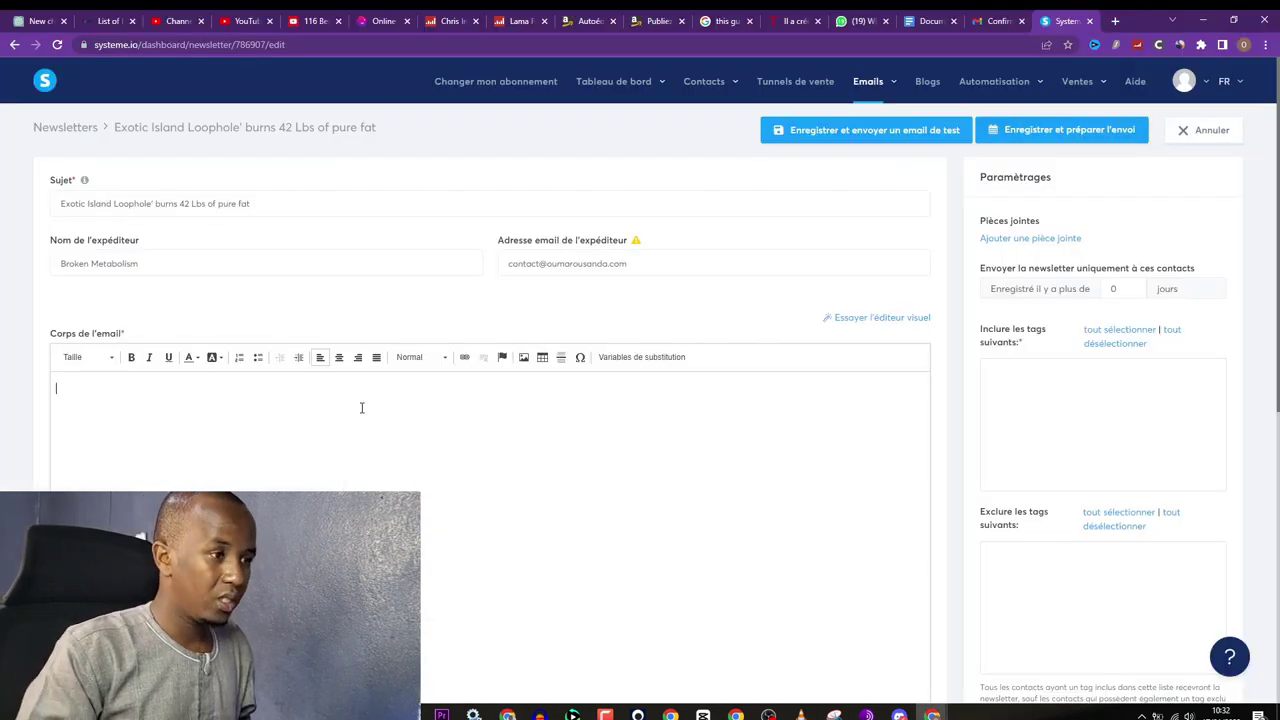
key(ctrl+v)
scroll(310, 420, down, 2)
click(522, 345)
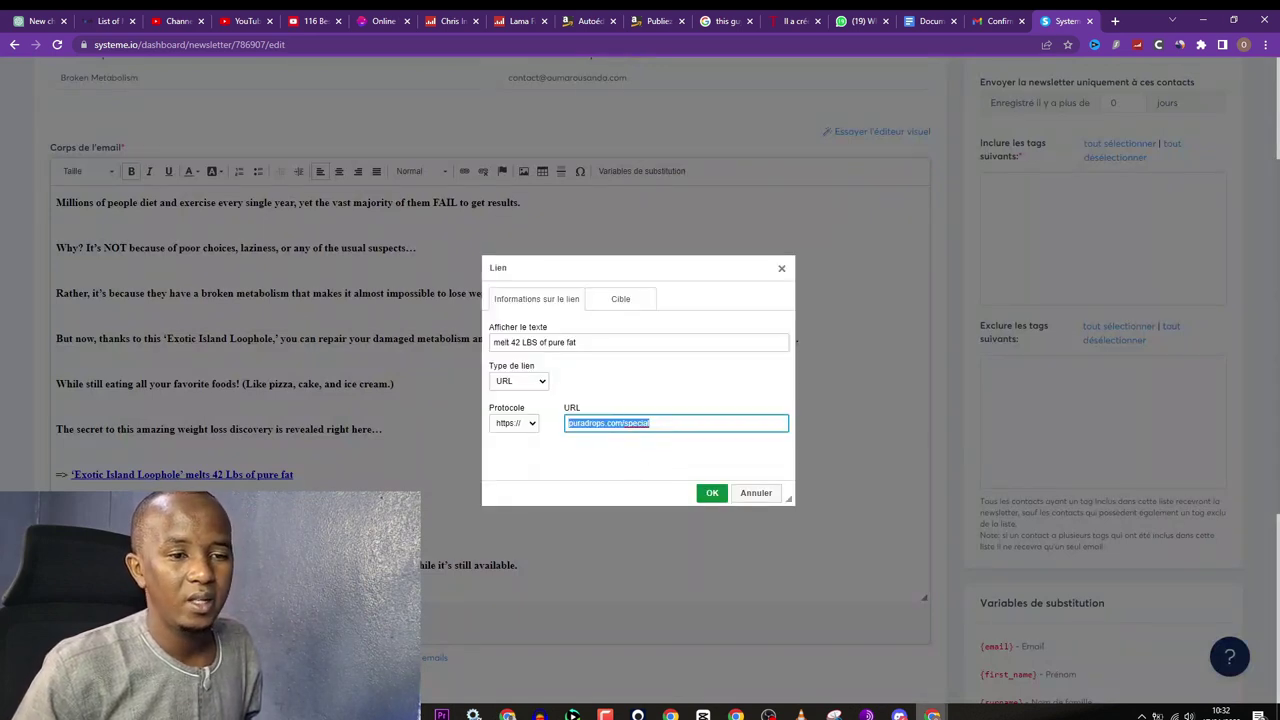
Step: Point the 'melt 42 LBS of pure fat' link to the ClickBank hop link copied from Word Counter
click(932, 713)
click(1040, 665)
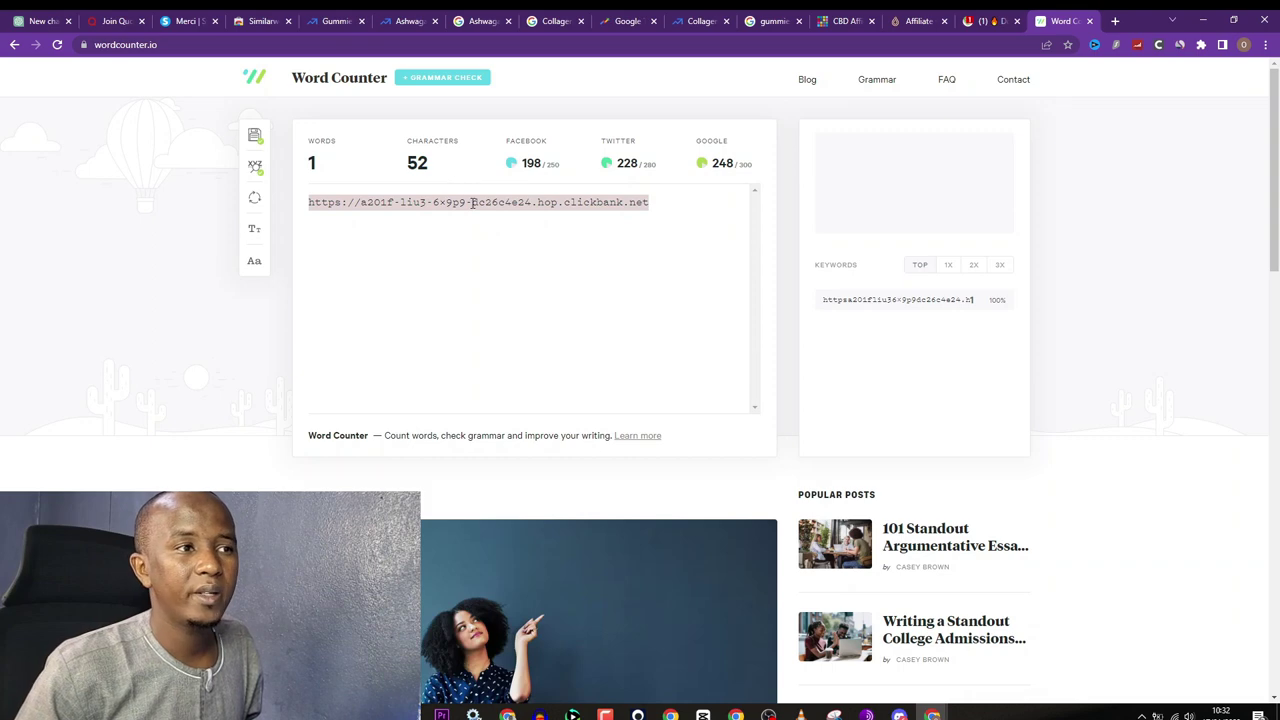
right_click(472, 202)
click(510, 230)
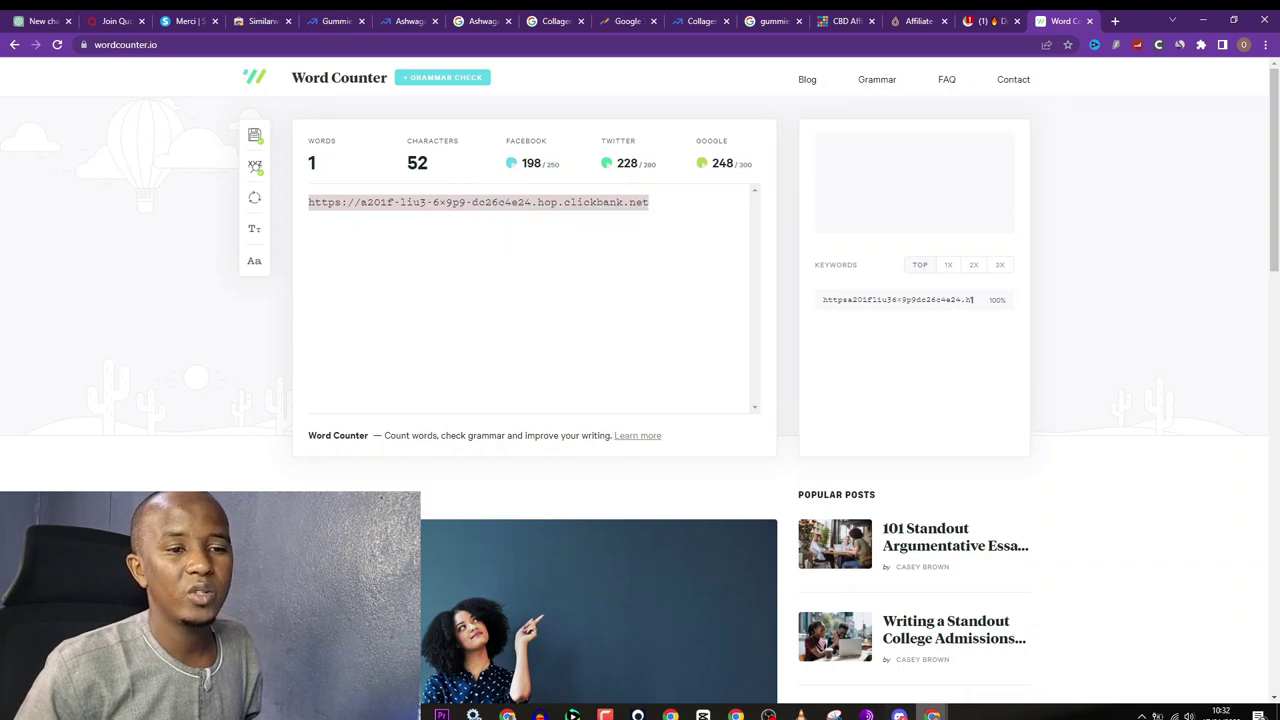
click(932, 713)
click(855, 660)
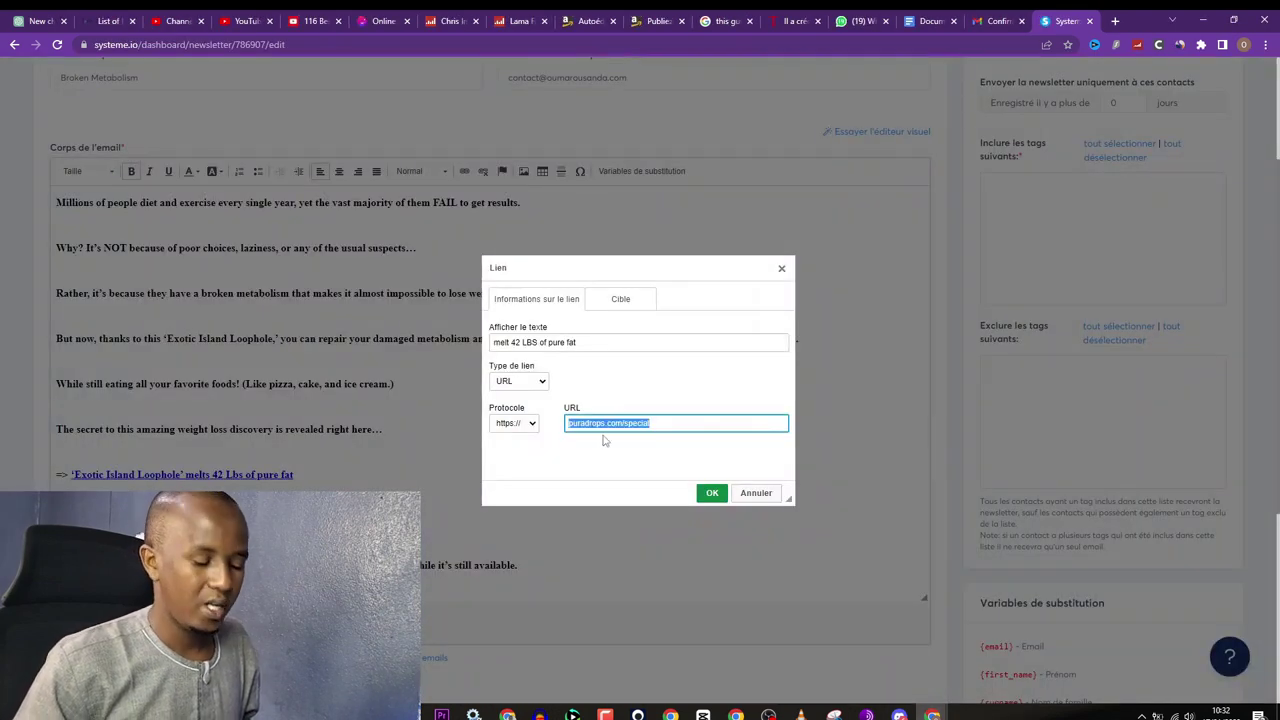
key(ctrl+v)
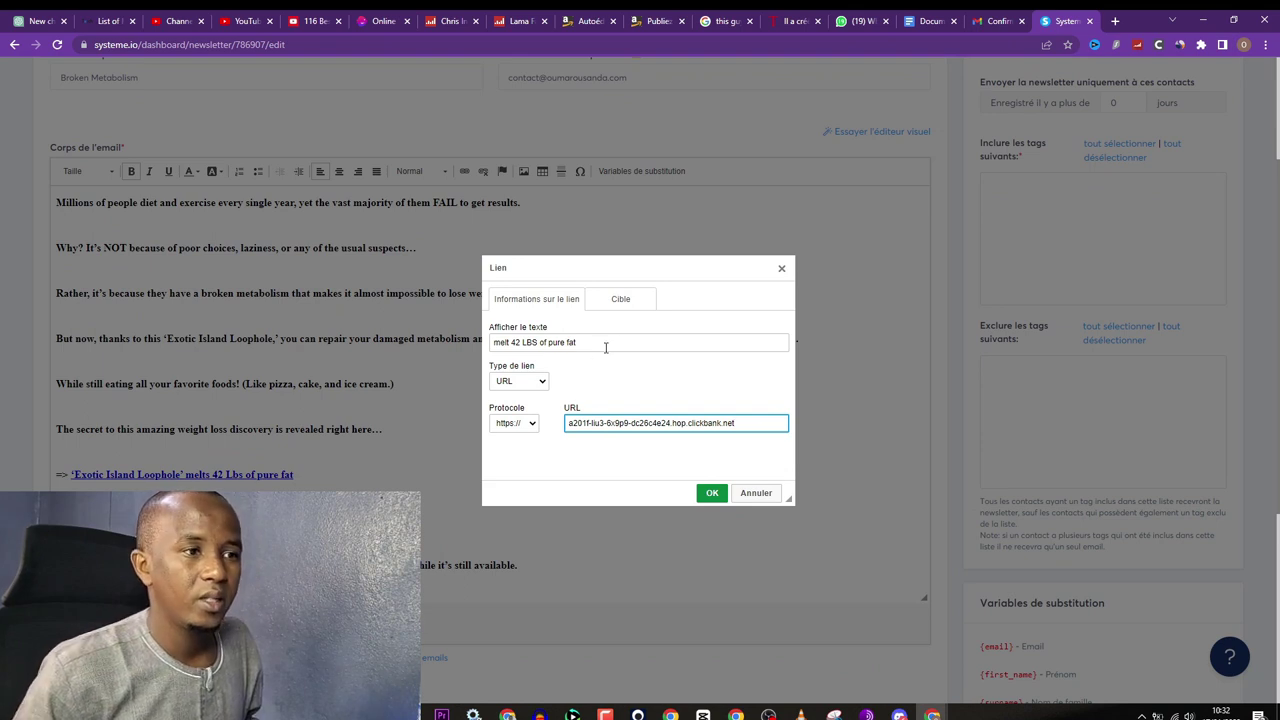
click(620, 302)
click(549, 305)
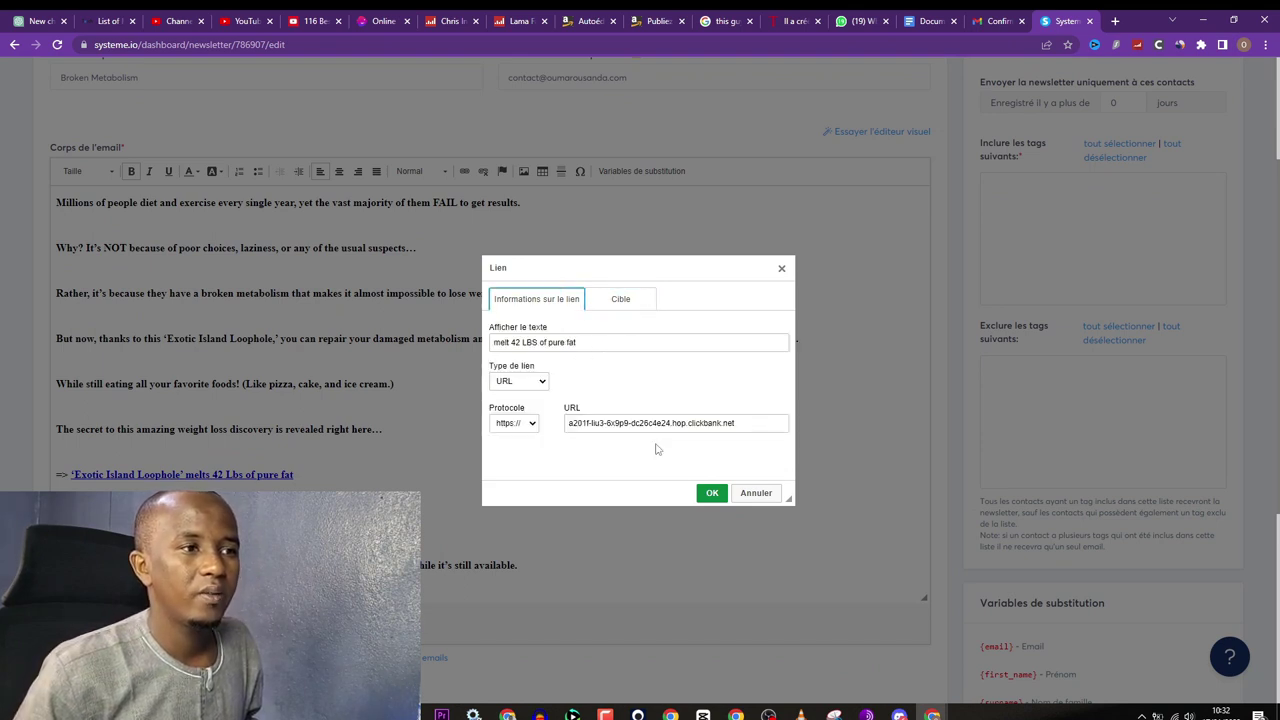
click(712, 492)
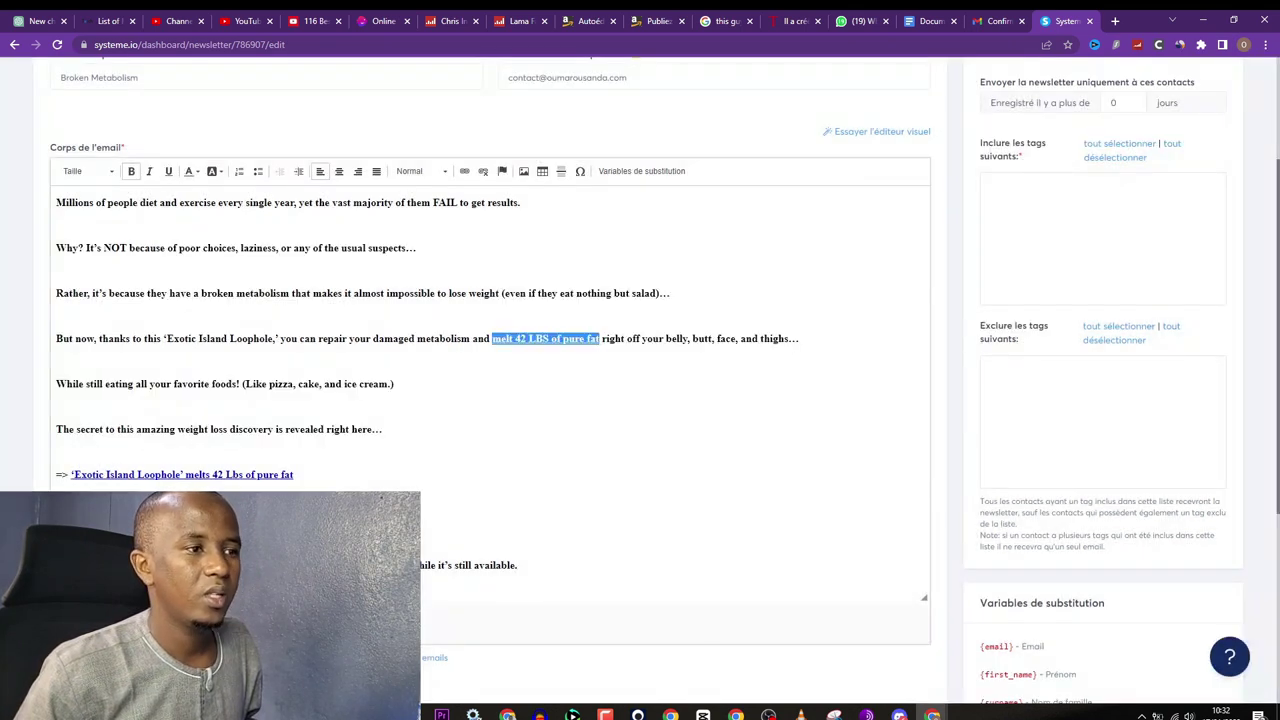
Step: Point the Exotic Island Loophole link to the same ClickBank hop link
double_click(201, 476)
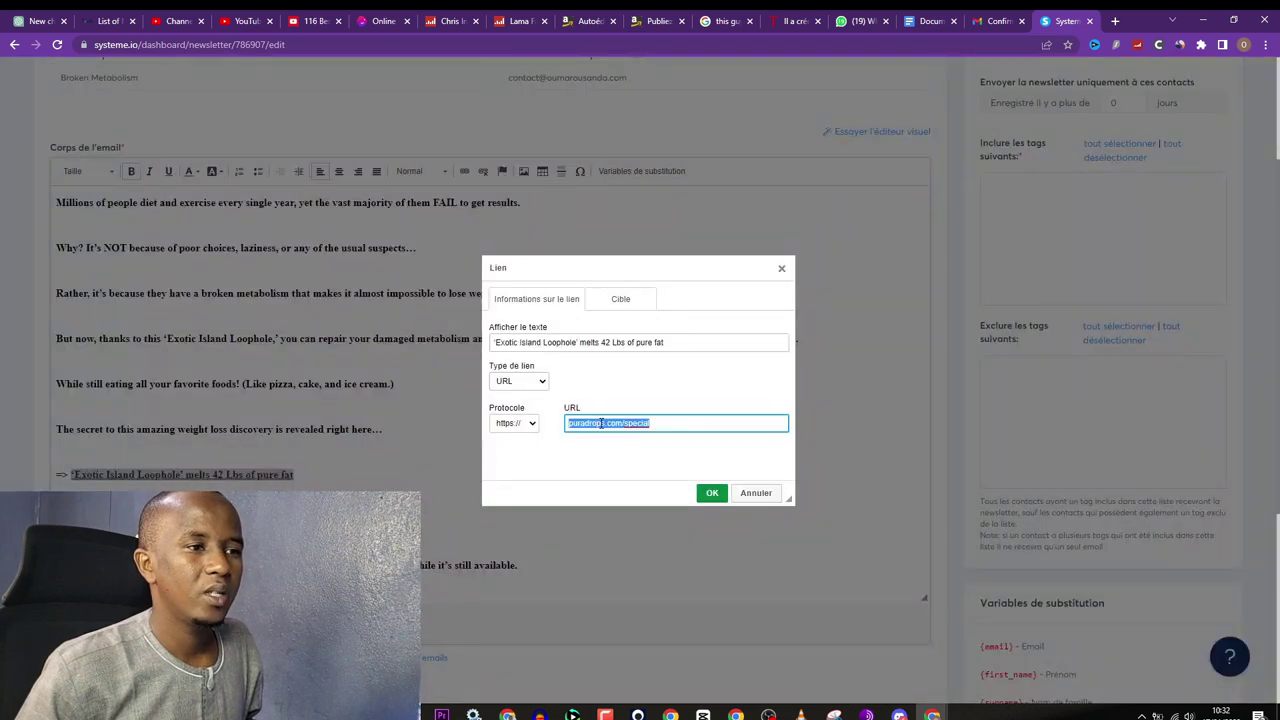
click(601, 423)
key(ctrl+v)
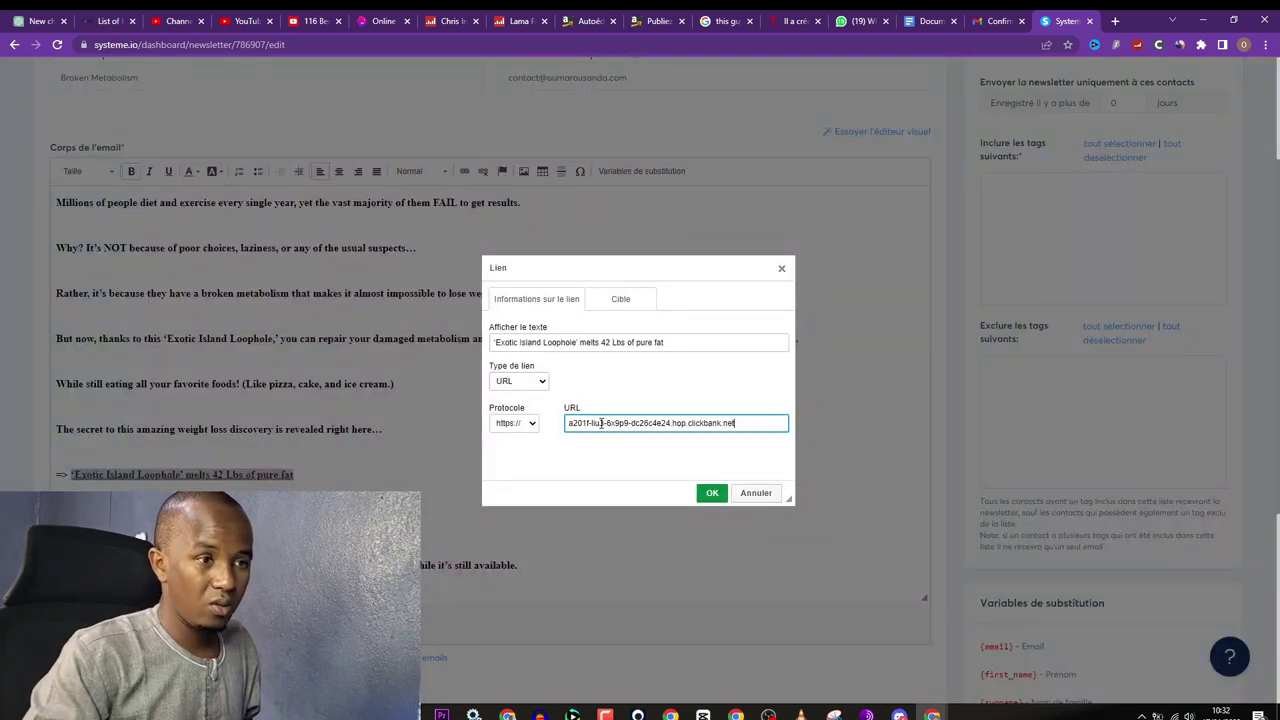
click(712, 493)
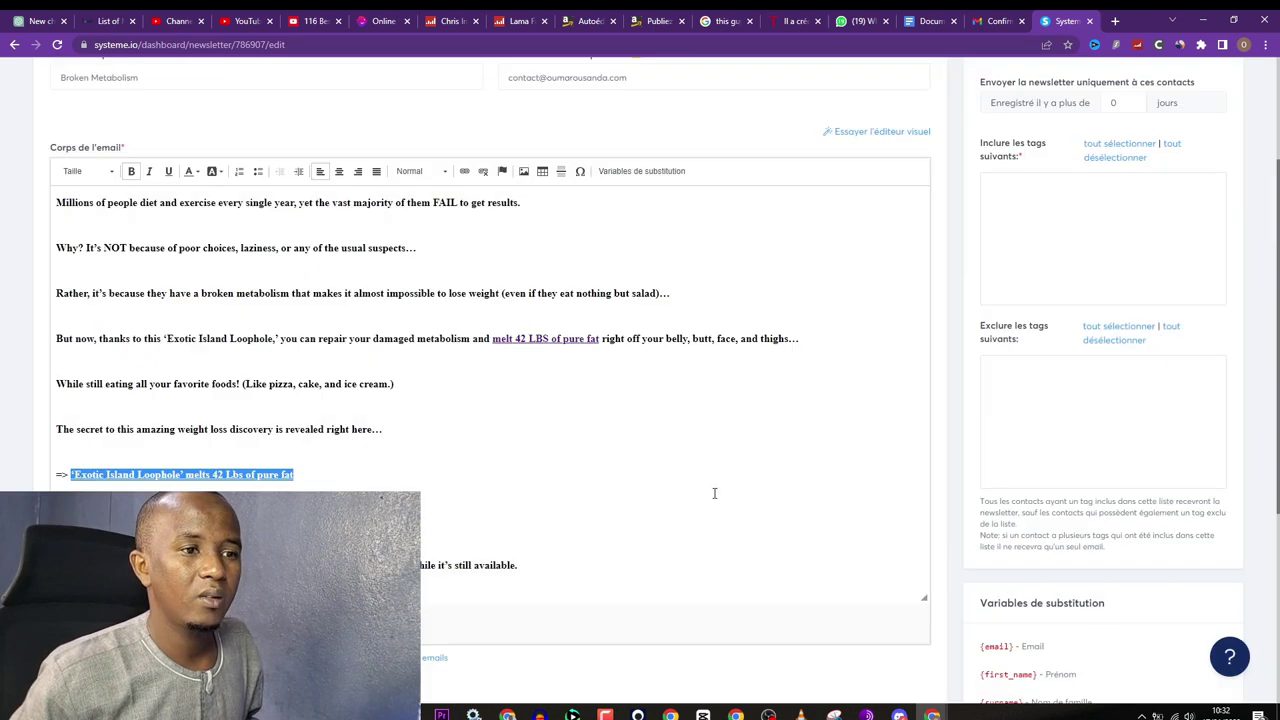
Step: Dismiss the email verification and tags notices, go back to Newsletters, and start a new newsletter
scroll(603, 443, up, 2)
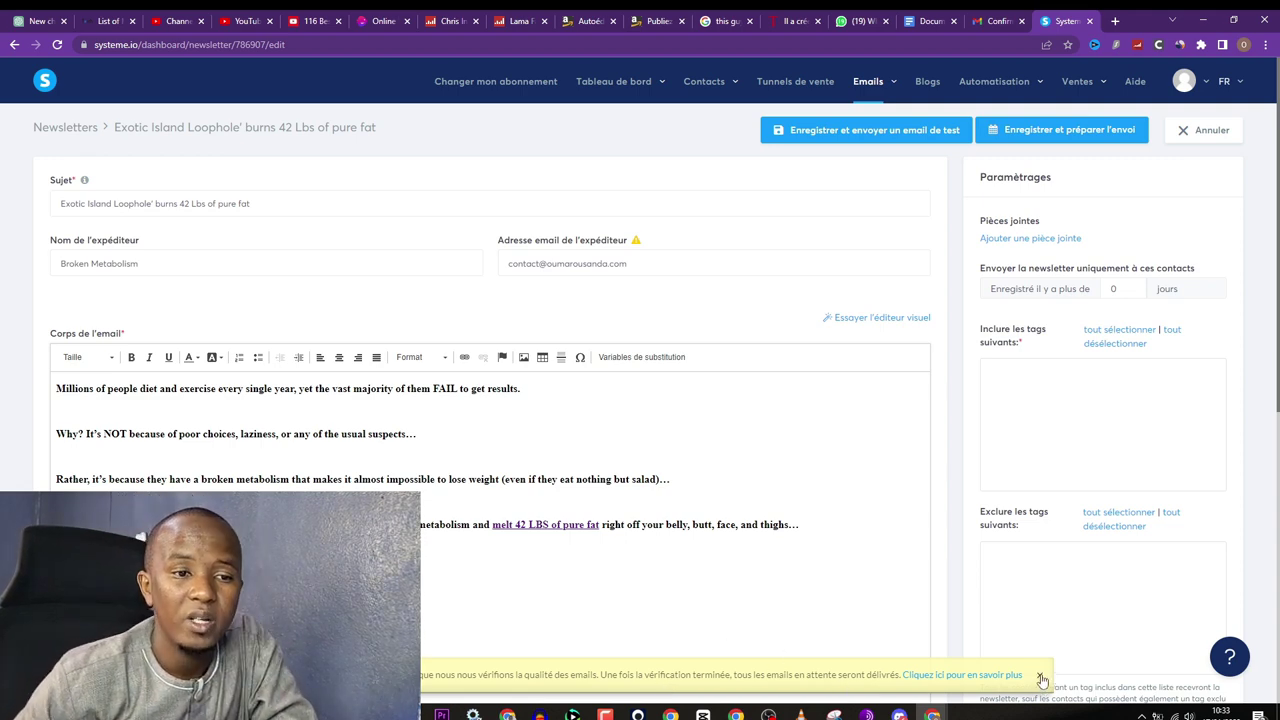
click(1040, 677)
scroll(691, 391, down, 5)
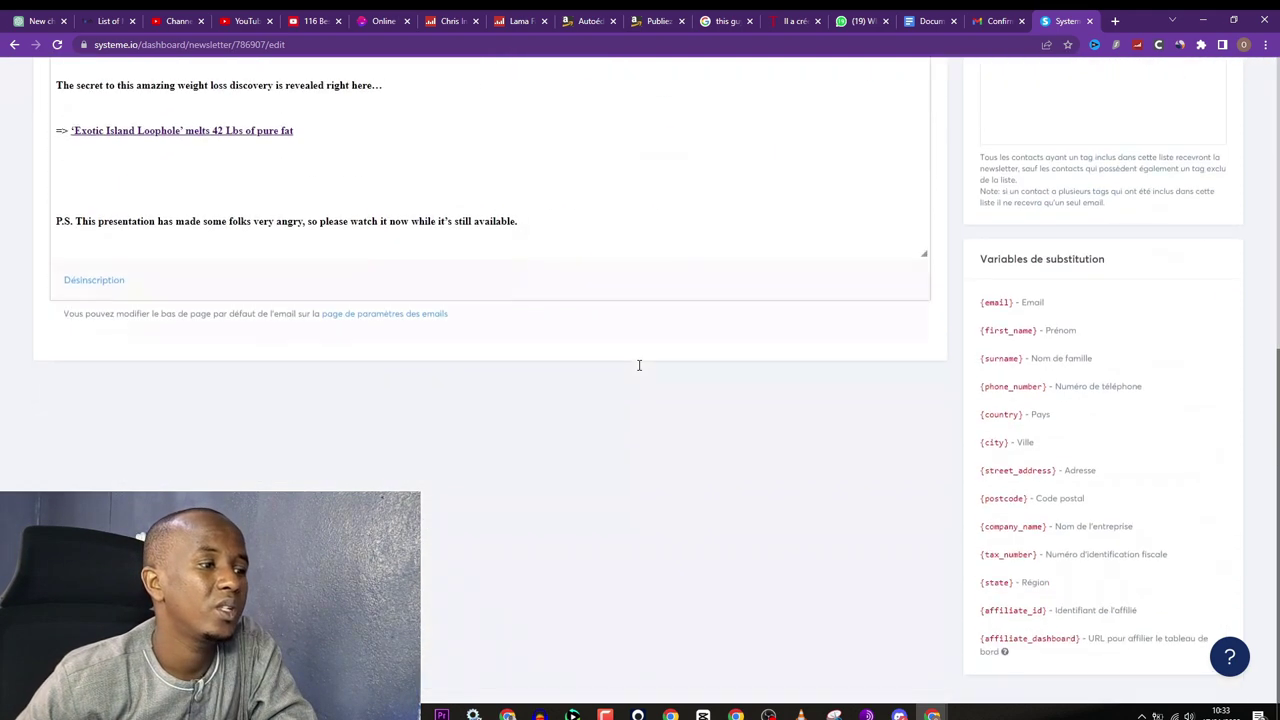
scroll(669, 380, up, 6)
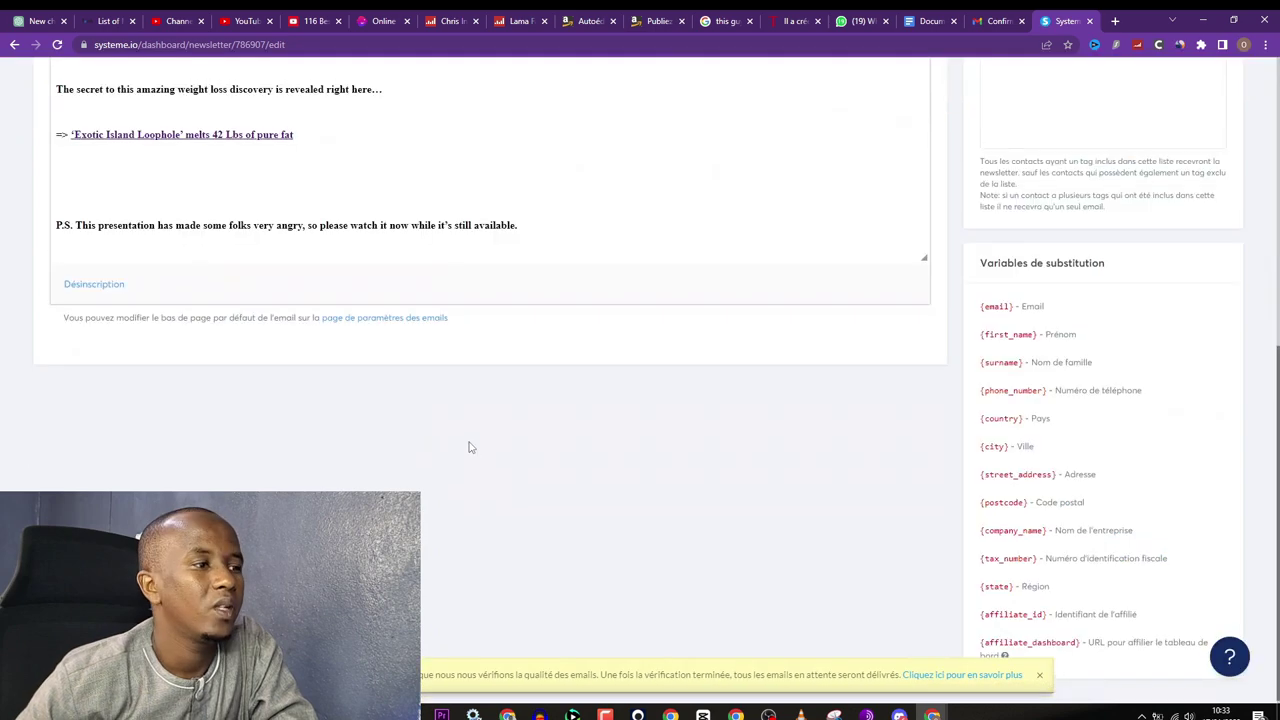
click(1237, 126)
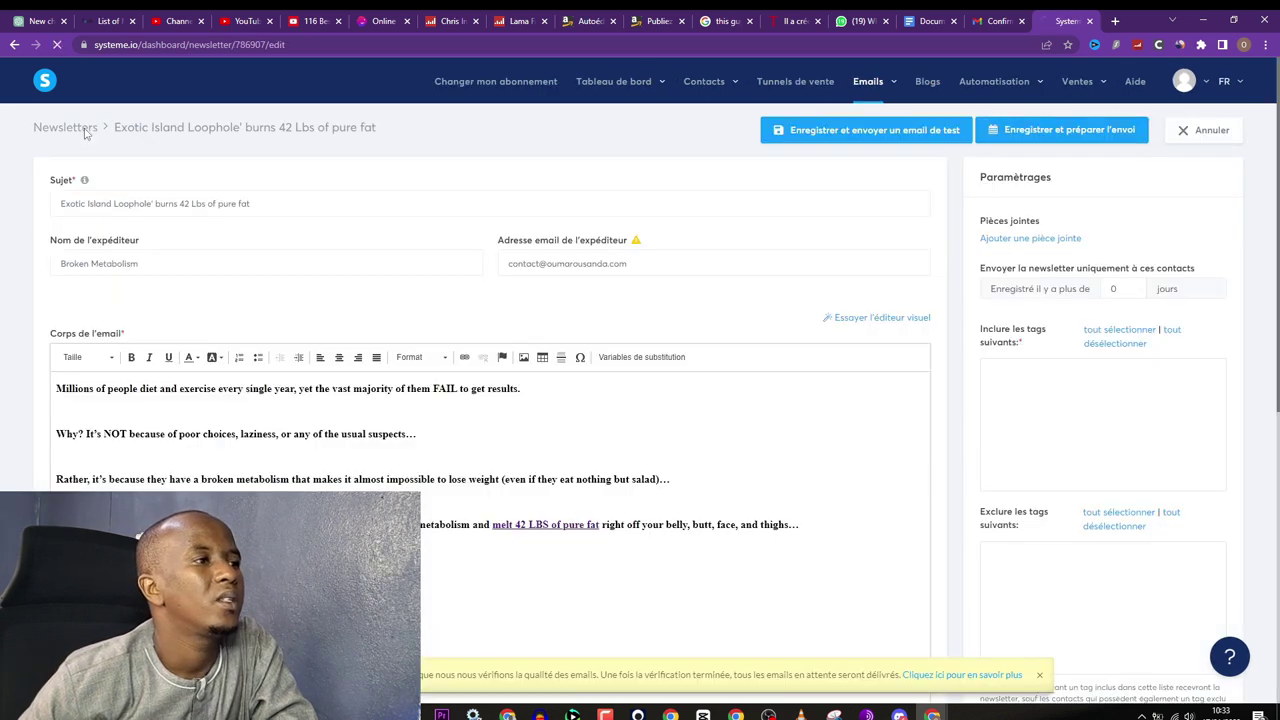
click(86, 133)
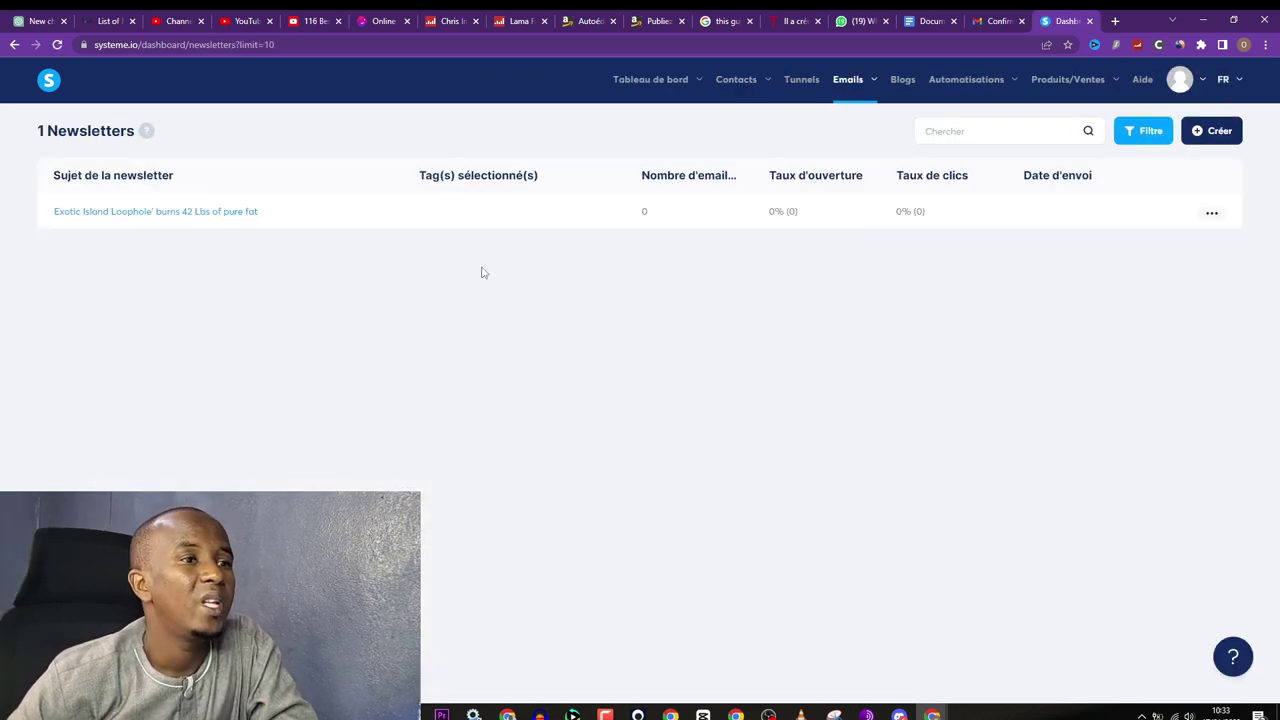
click(1215, 132)
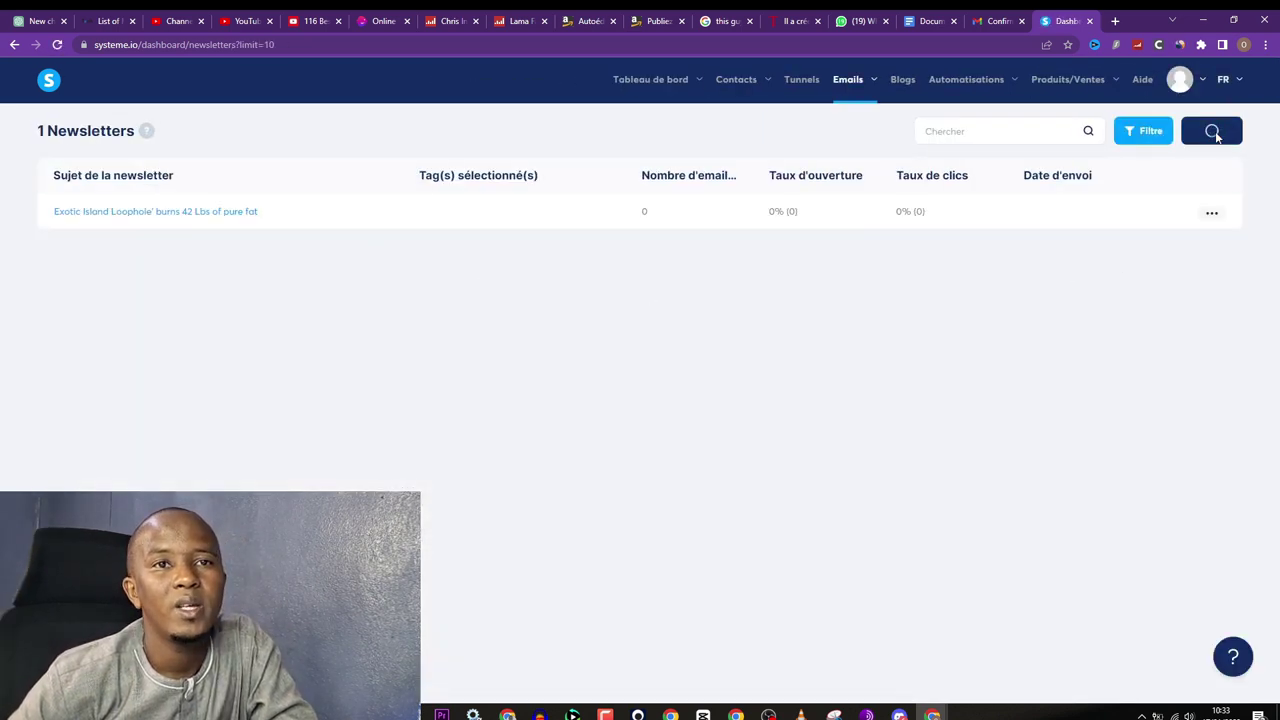